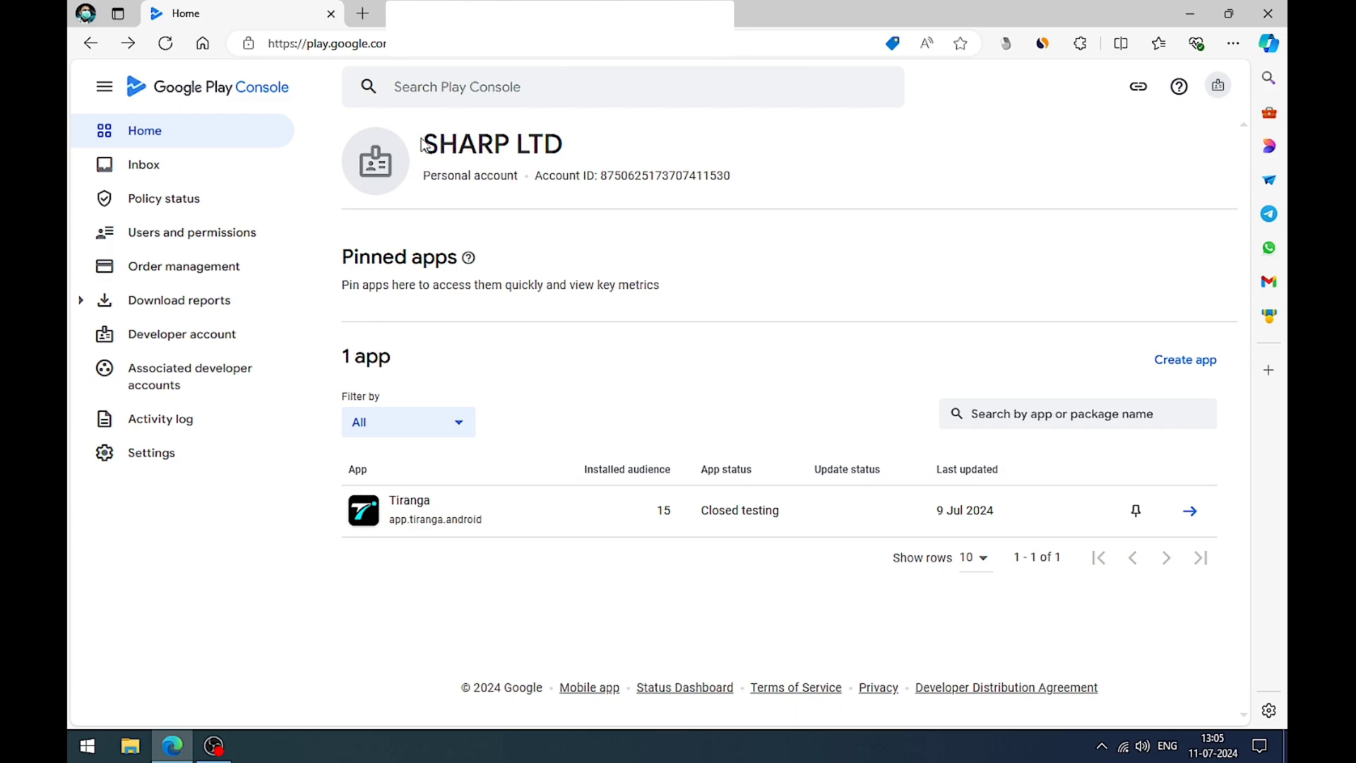
drag(422, 145, 583, 152)
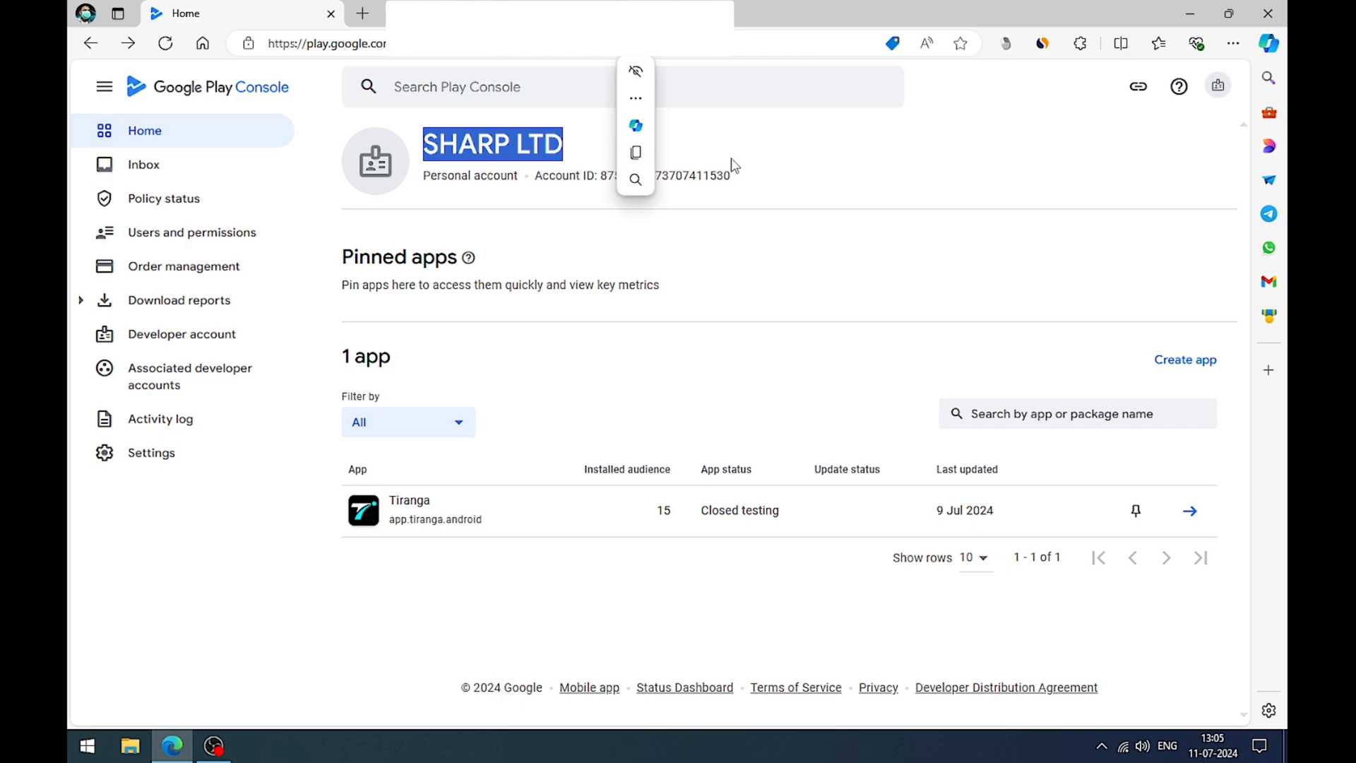
click(743, 232)
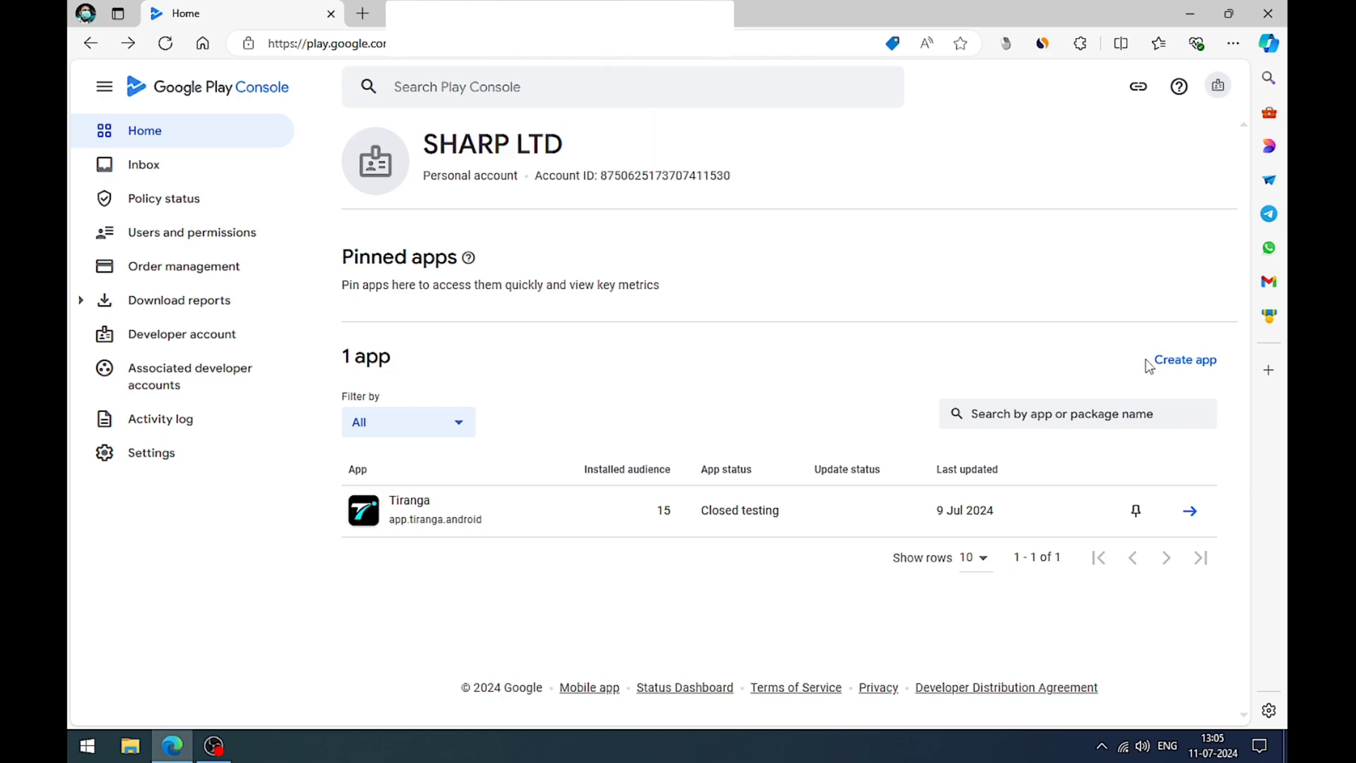
Step: Start creating a new app and enter Daman Esports as its app name
click(1191, 367)
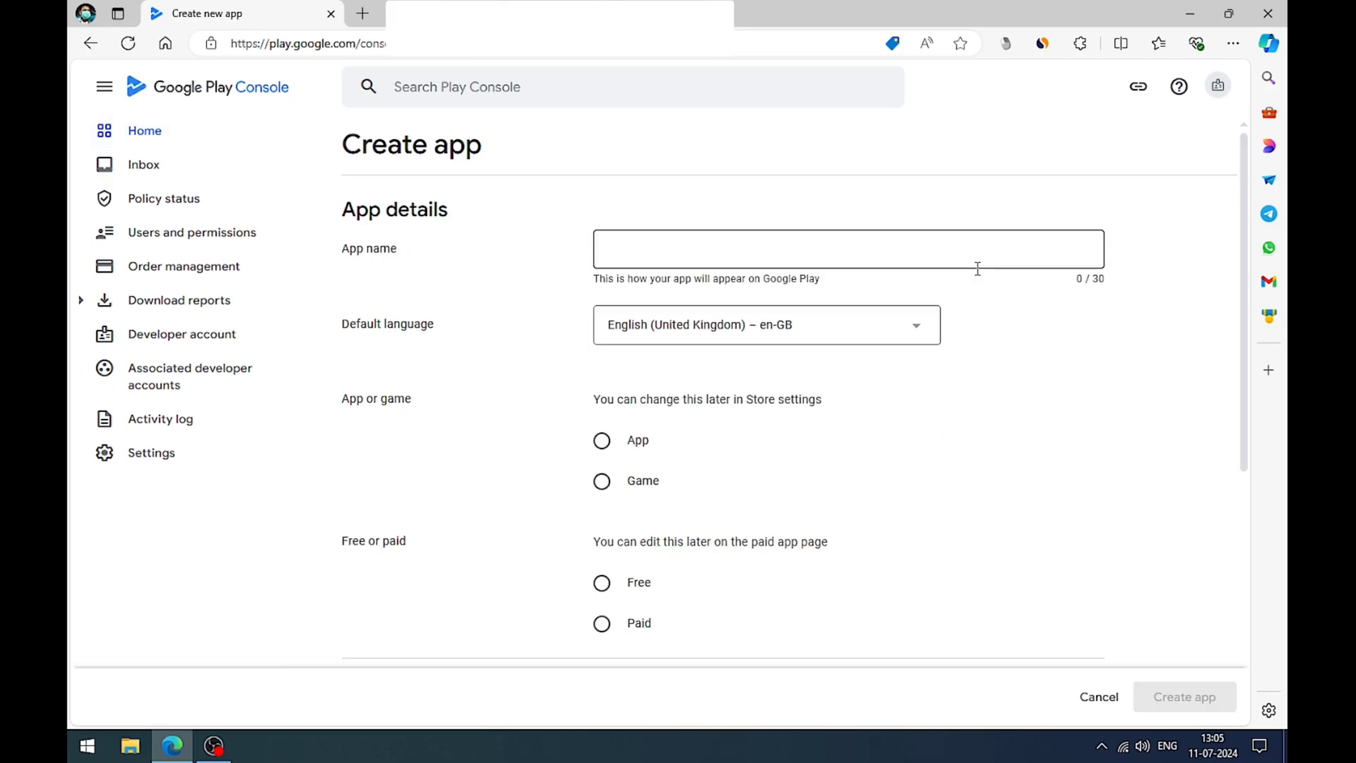
click(663, 252)
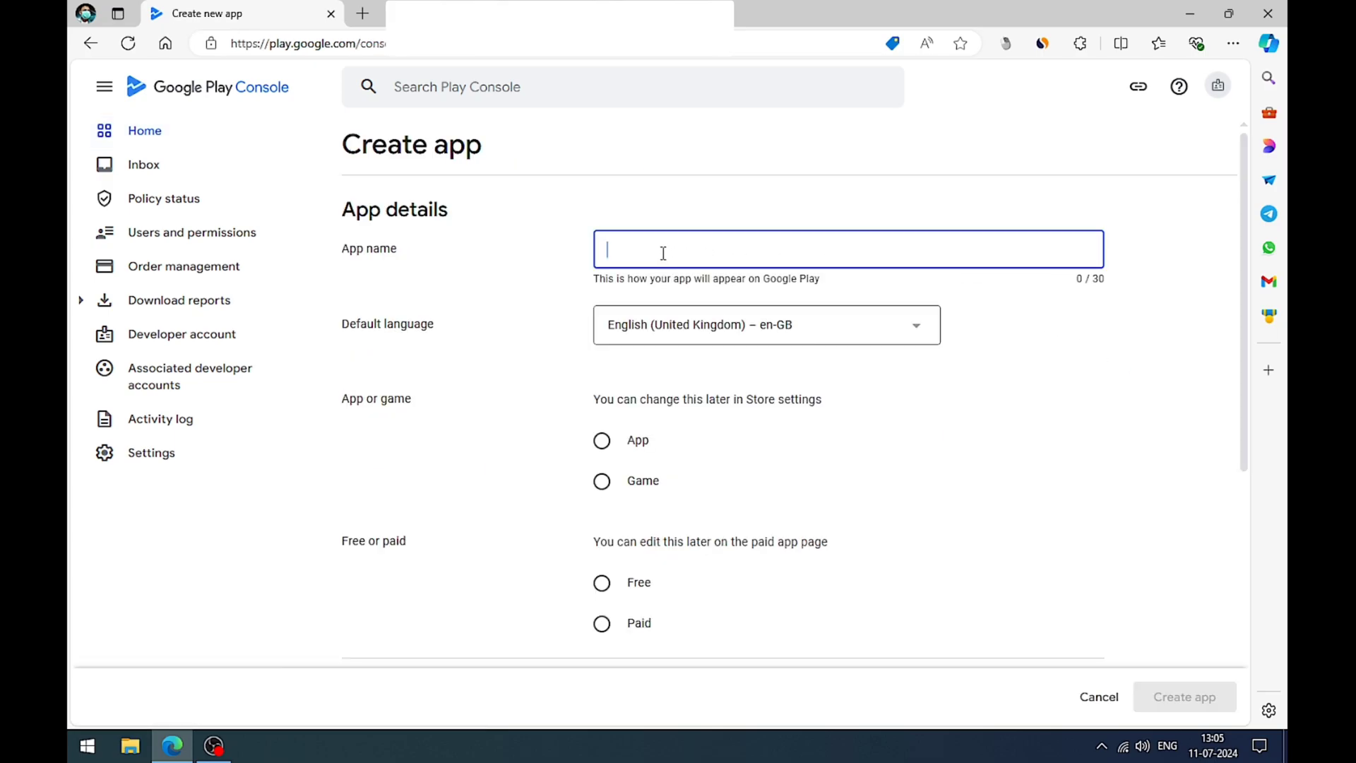
text(Daman)
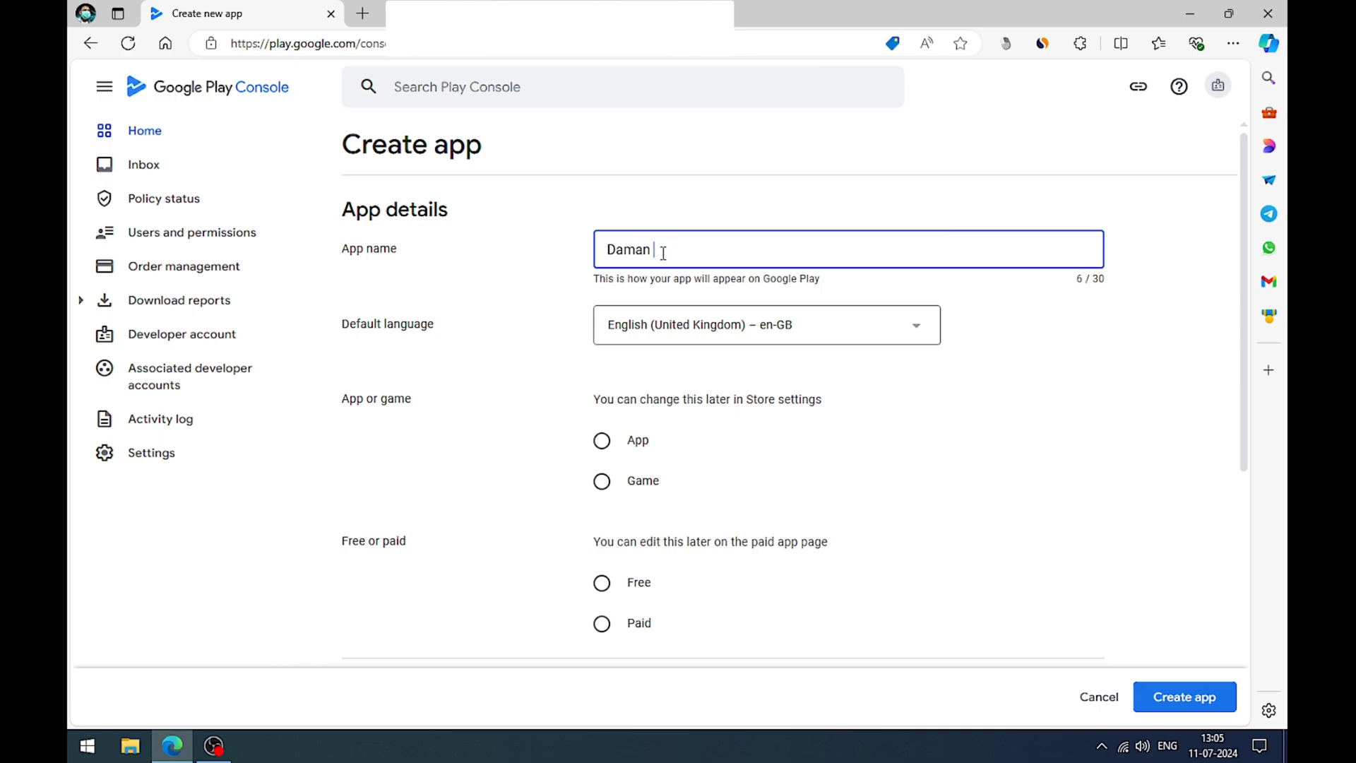
text(Exports)
Step: Set the default language to English (United States) – en-US and classify the entry as a free app
click(777, 339)
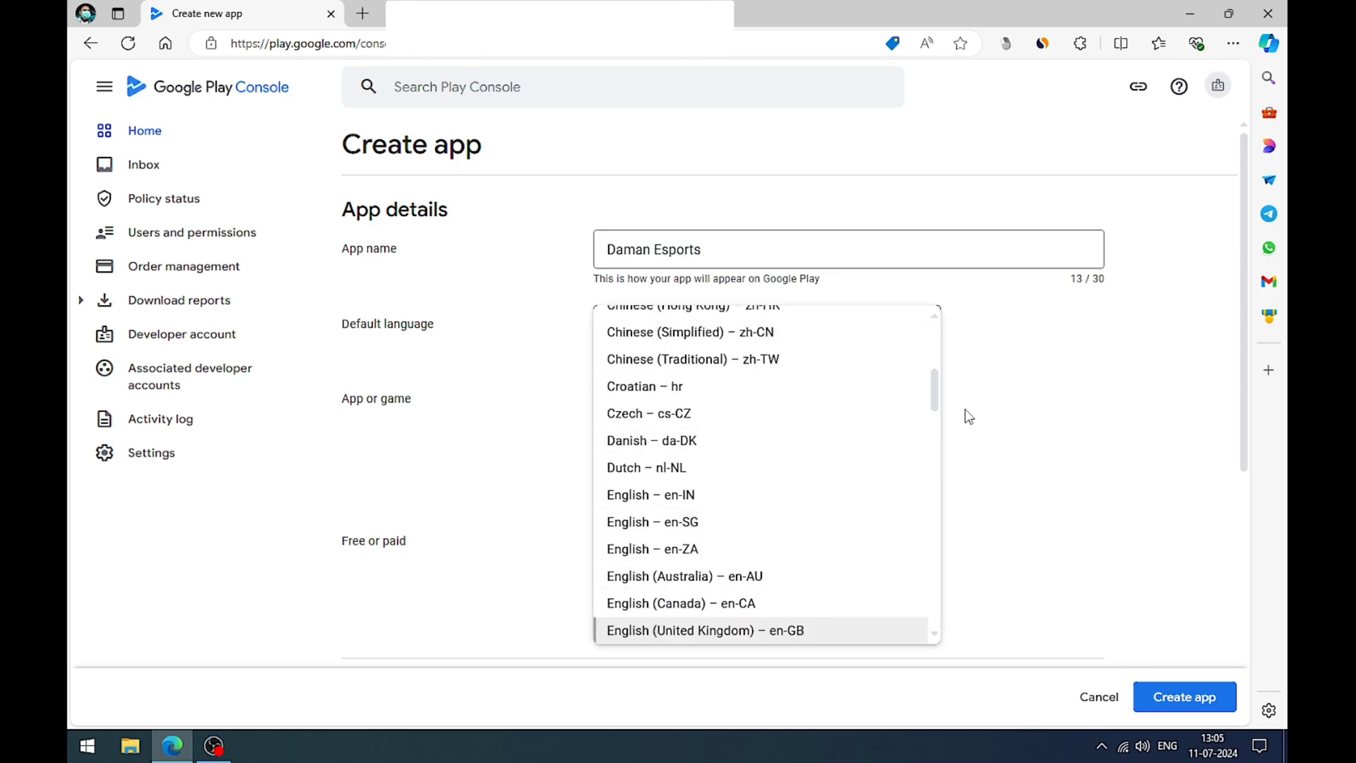
drag(935, 396, 914, 409)
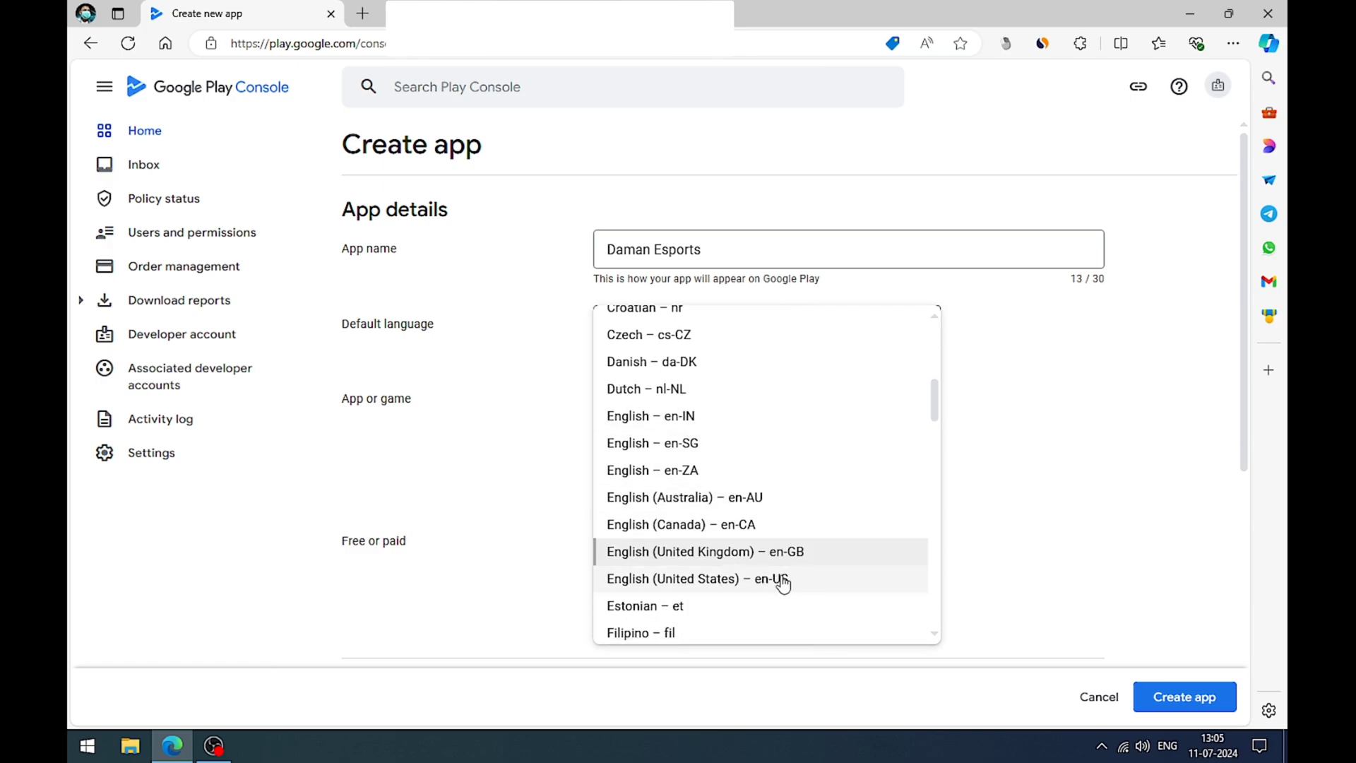
click(851, 582)
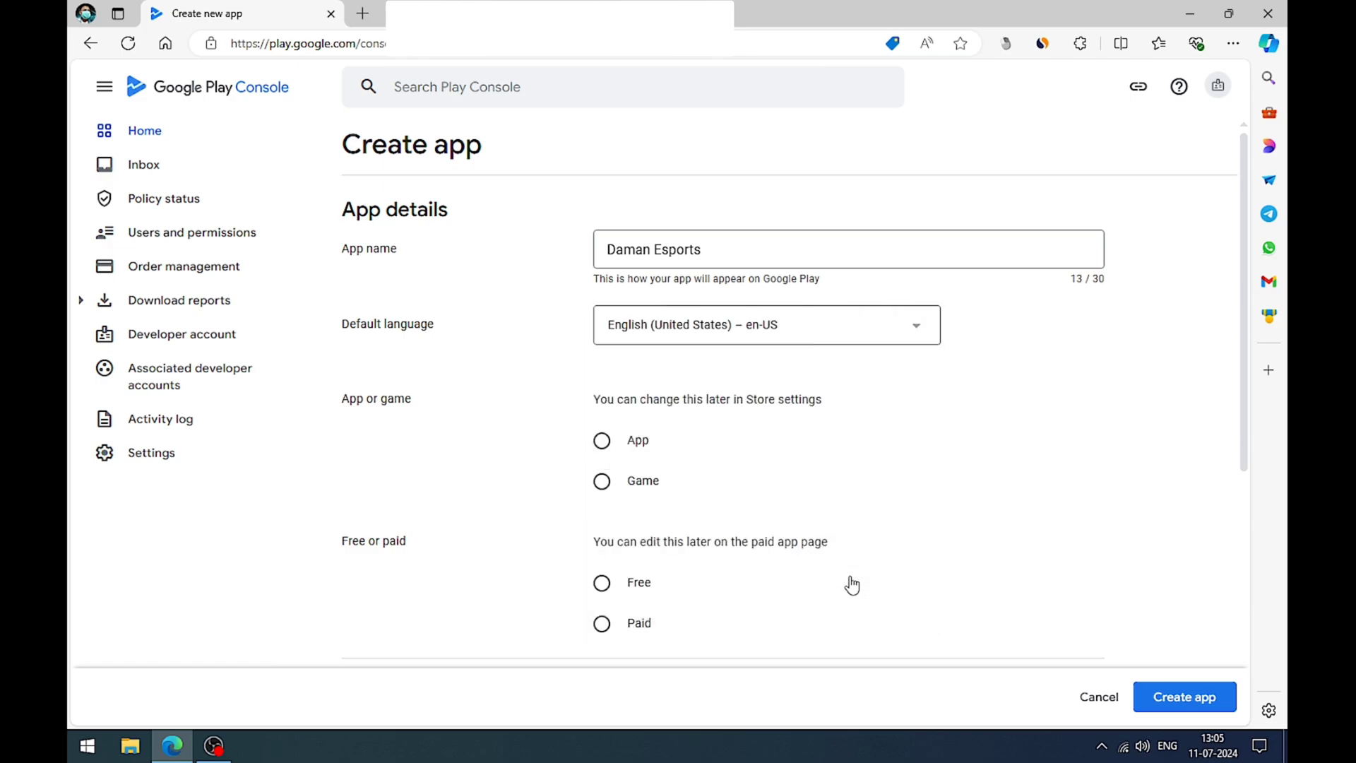
click(604, 442)
click(594, 574)
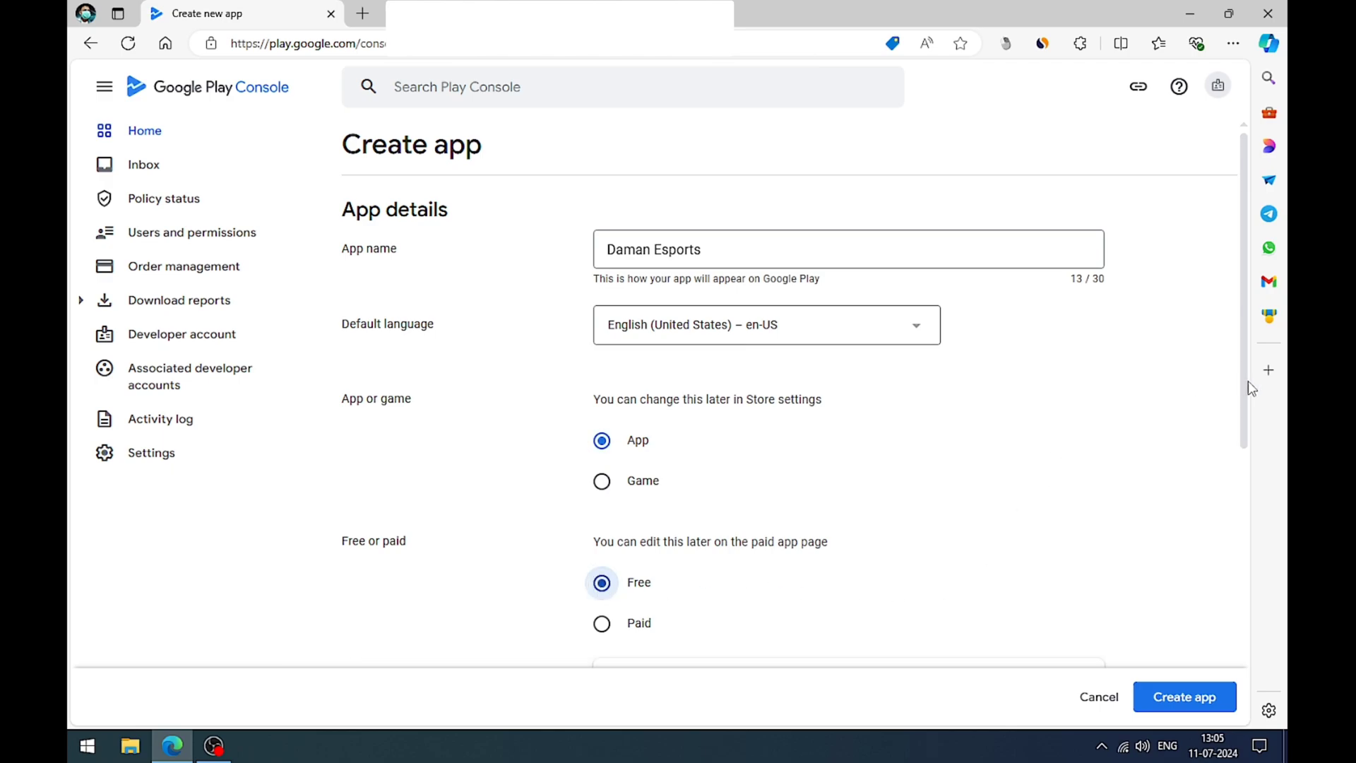
Step: Accept the Developer Programme Policies and US export laws declarations, and create the app
drag(1247, 380, 1236, 625)
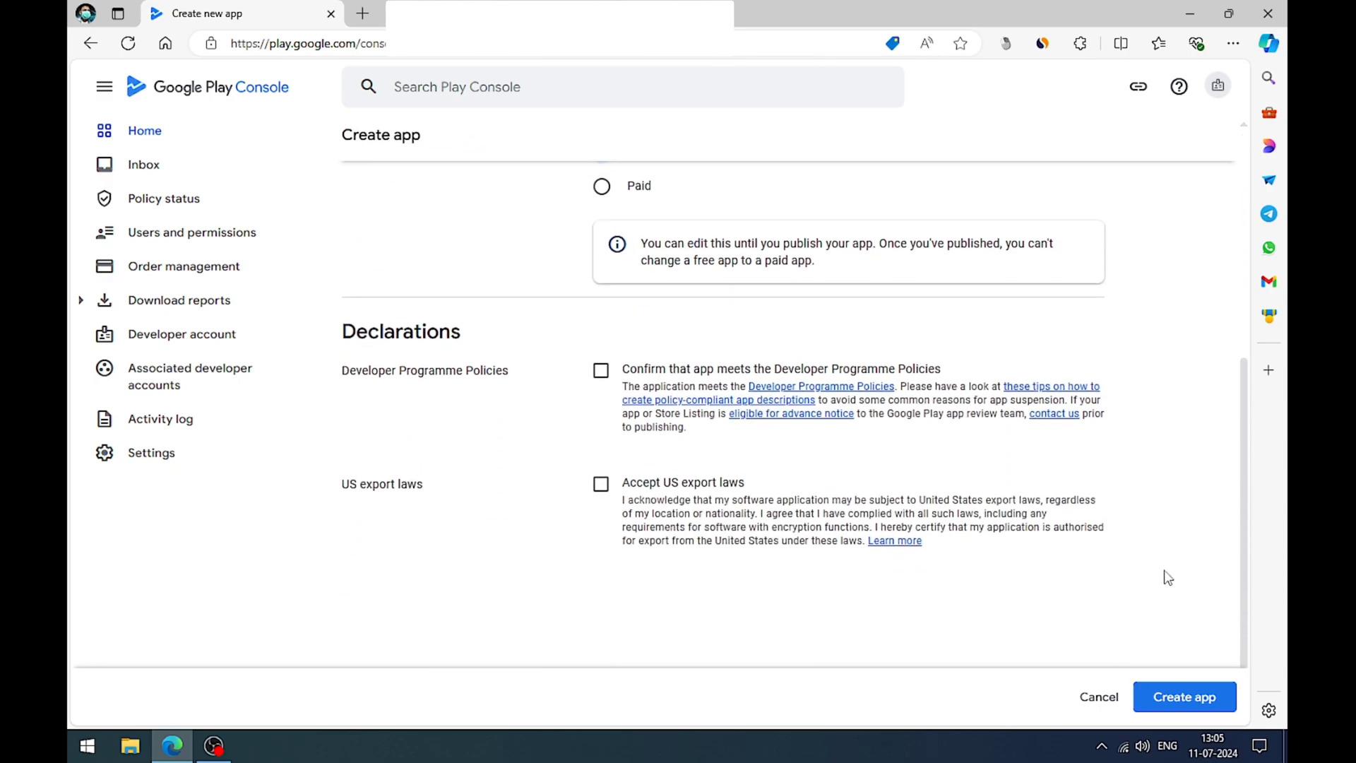
click(599, 370)
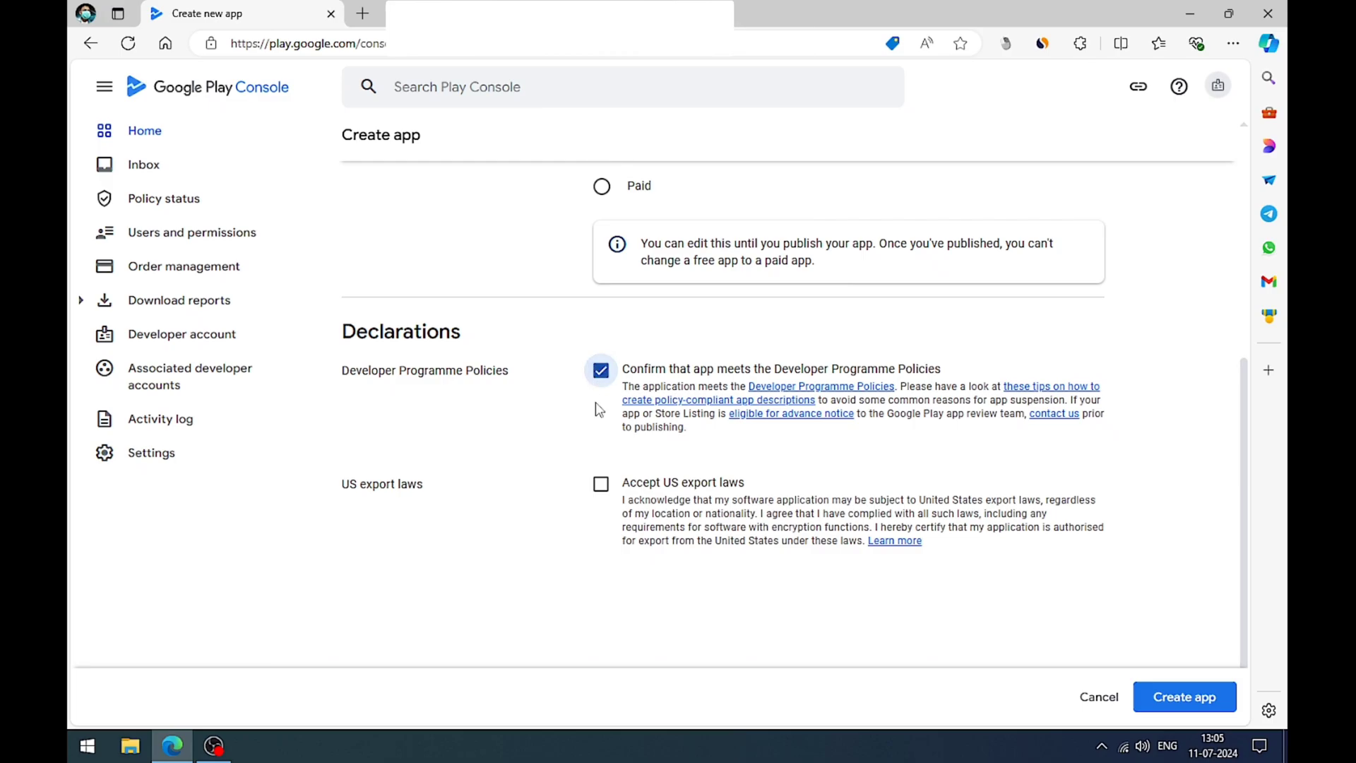
click(600, 484)
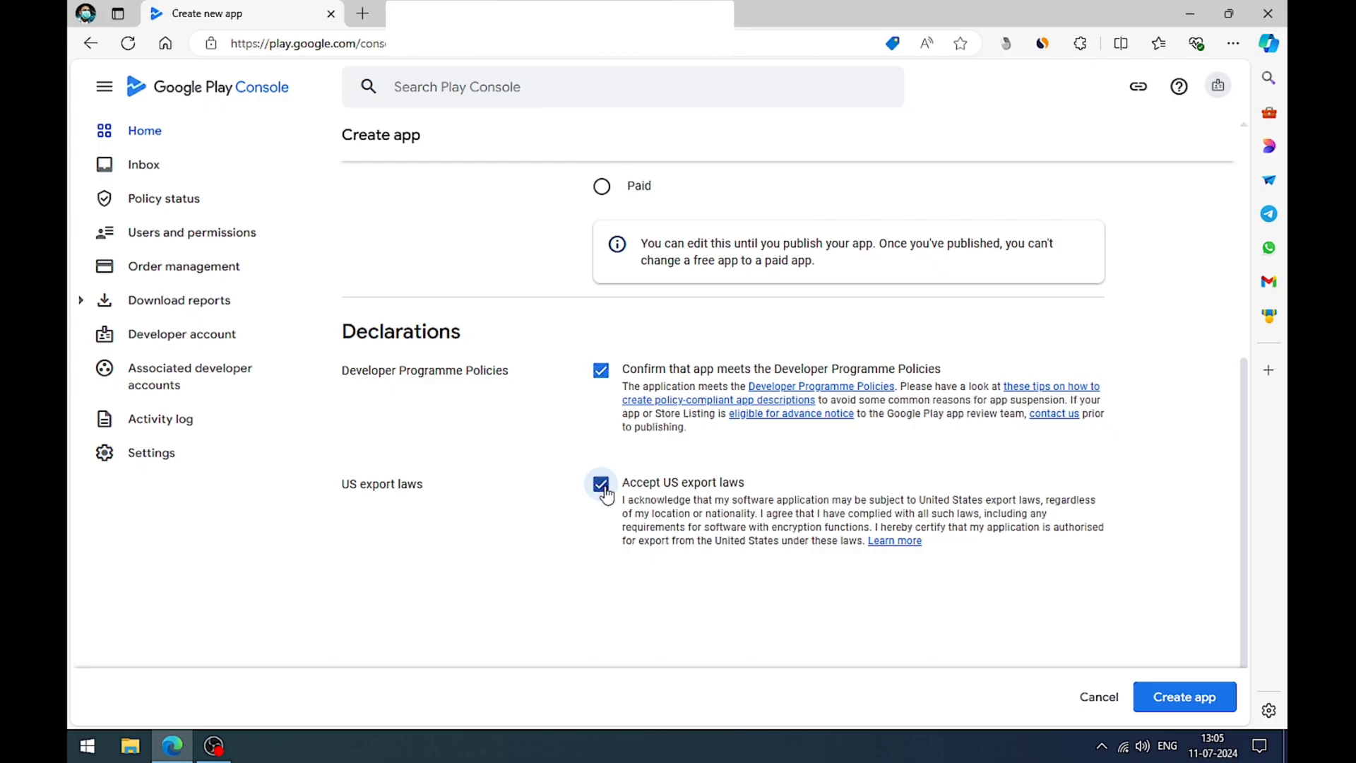
click(1163, 698)
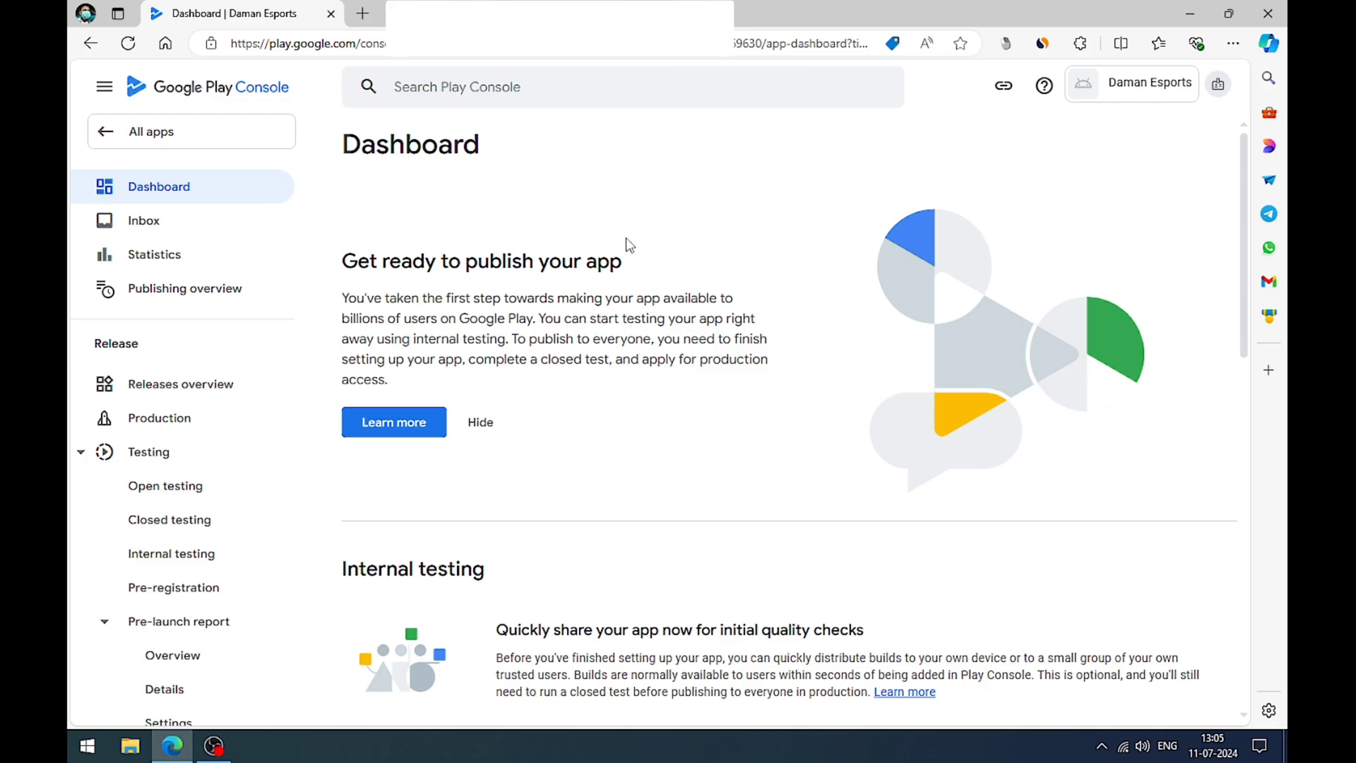
Step: Hide the dashboard's publishing introduction and expand the task list for providing app information and creating the store listing
click(485, 425)
scroll(581, 265, down, 1)
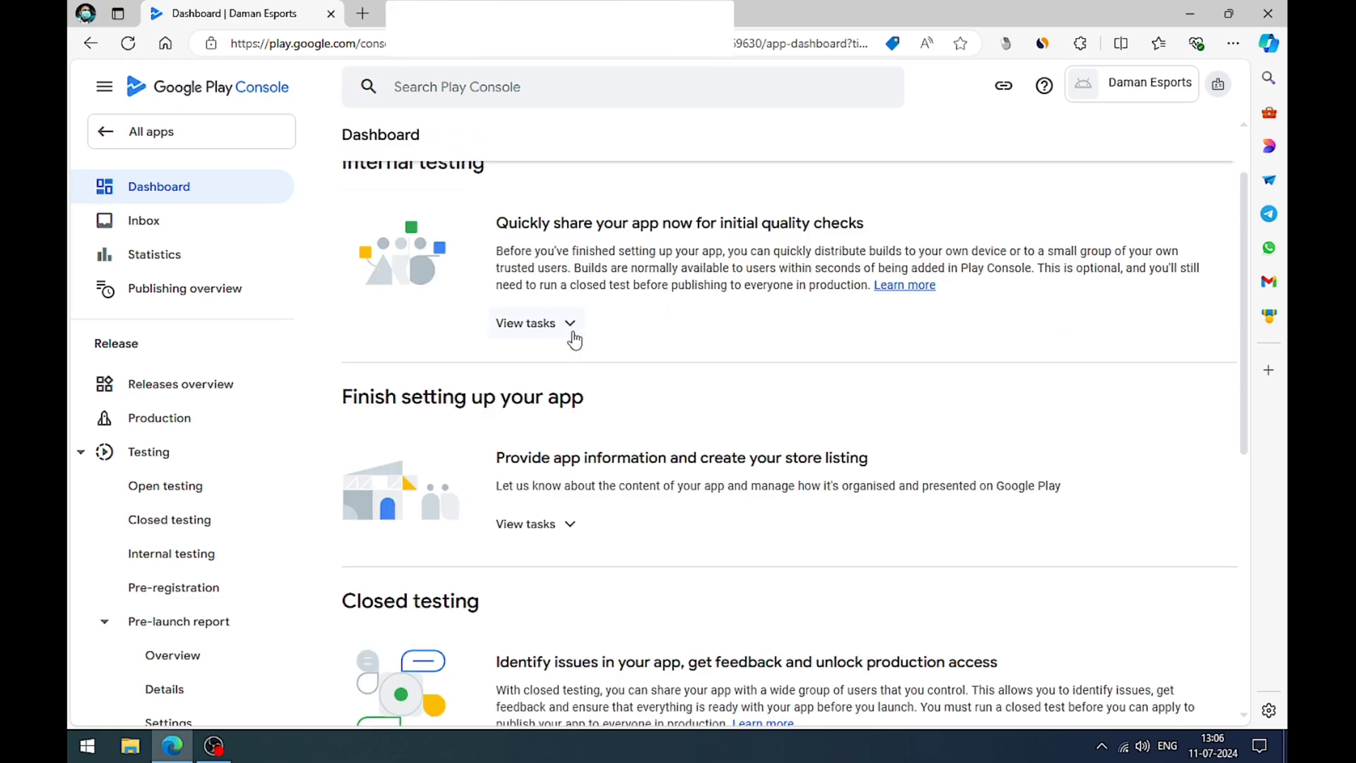
scroll(574, 340, up, 1)
scroll(551, 350, down, 2)
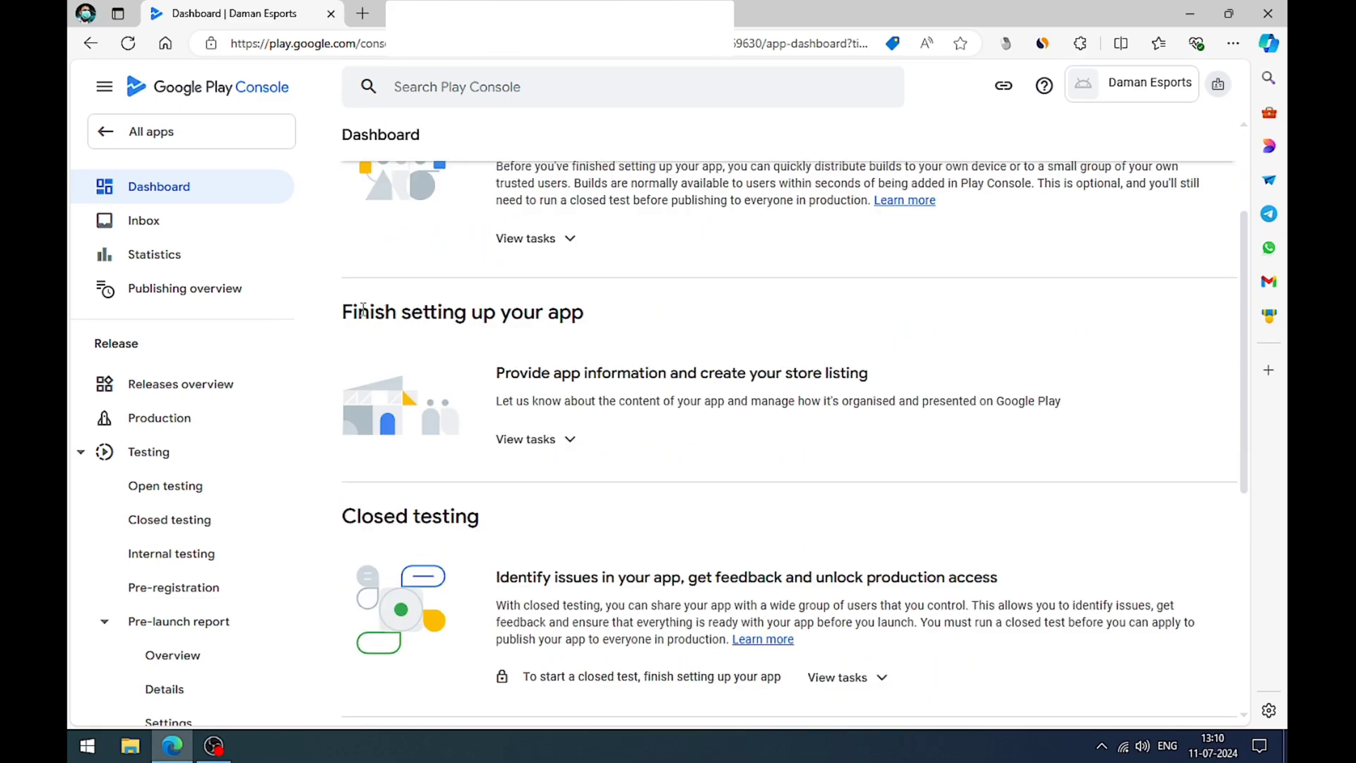
drag(343, 312, 584, 315)
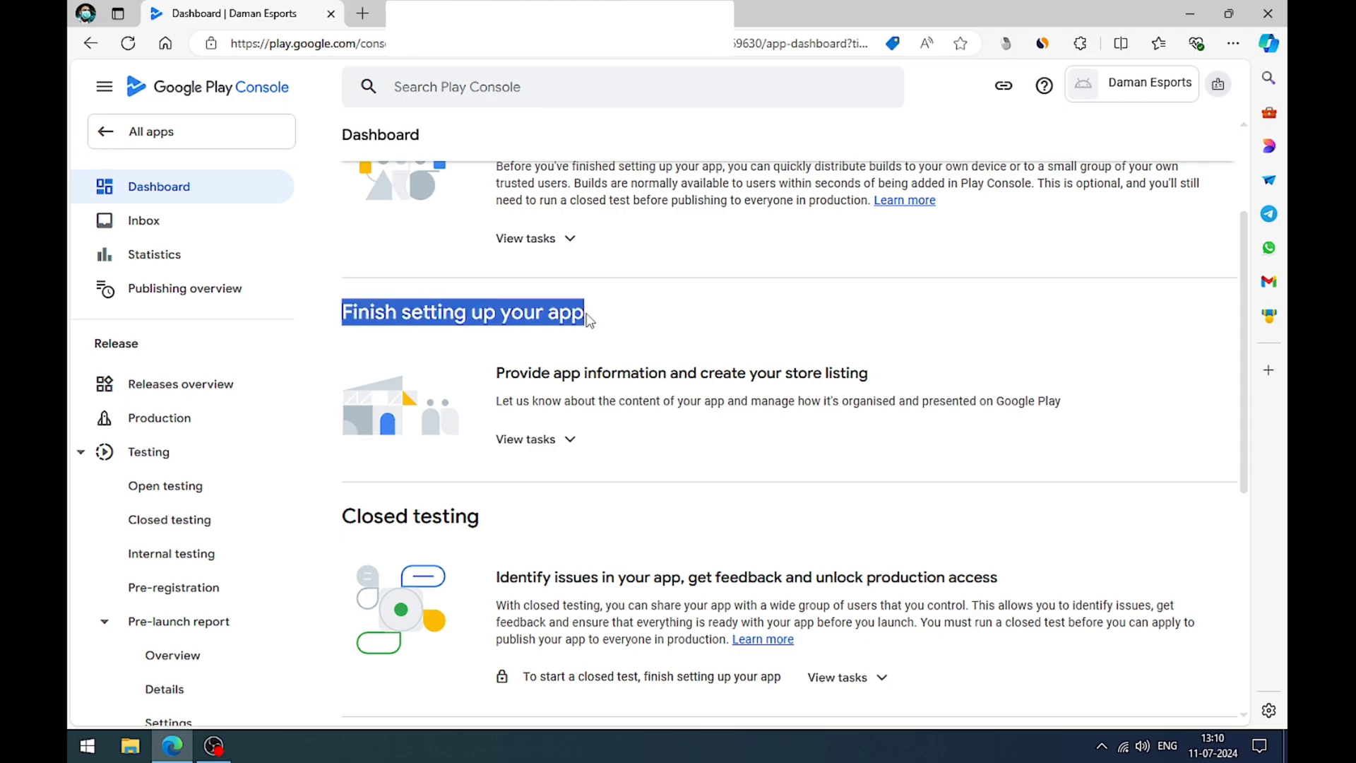
click(595, 361)
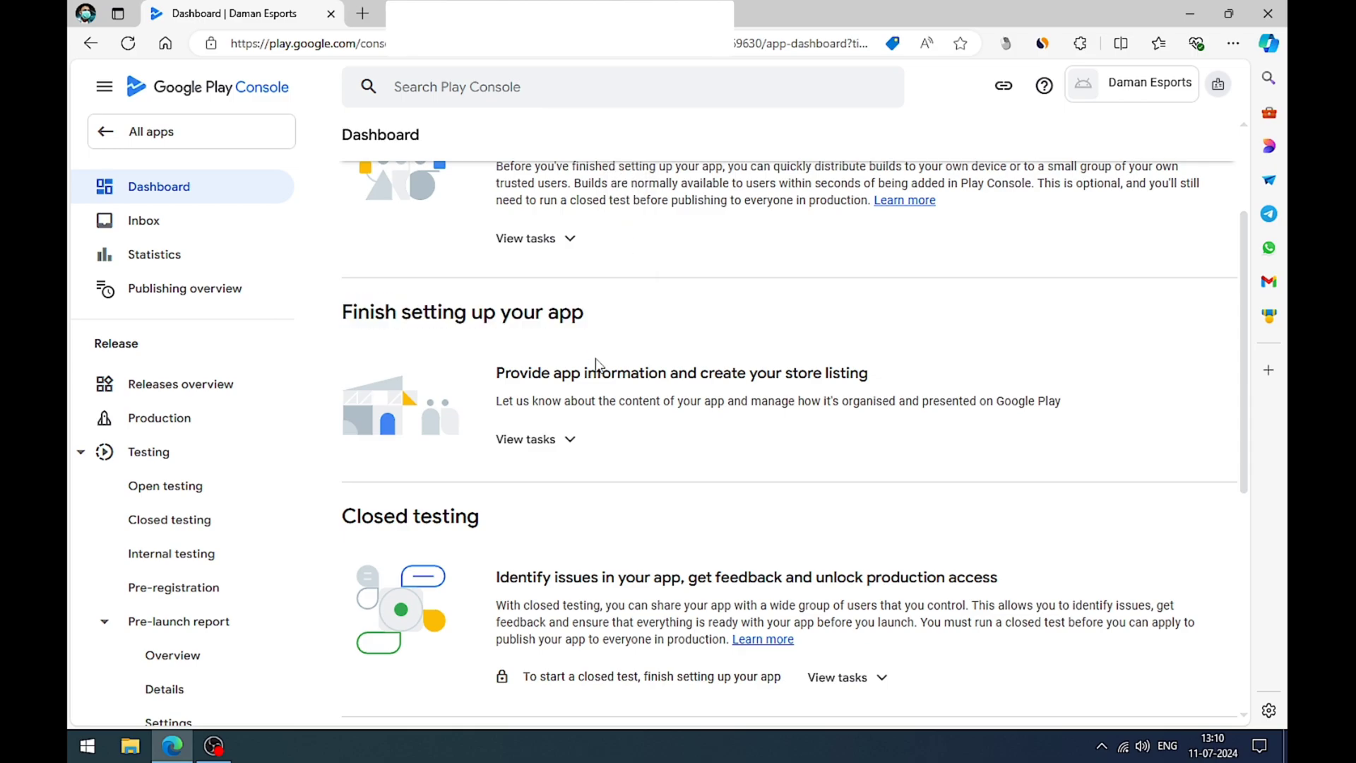
click(569, 442)
scroll(694, 452, down, 1)
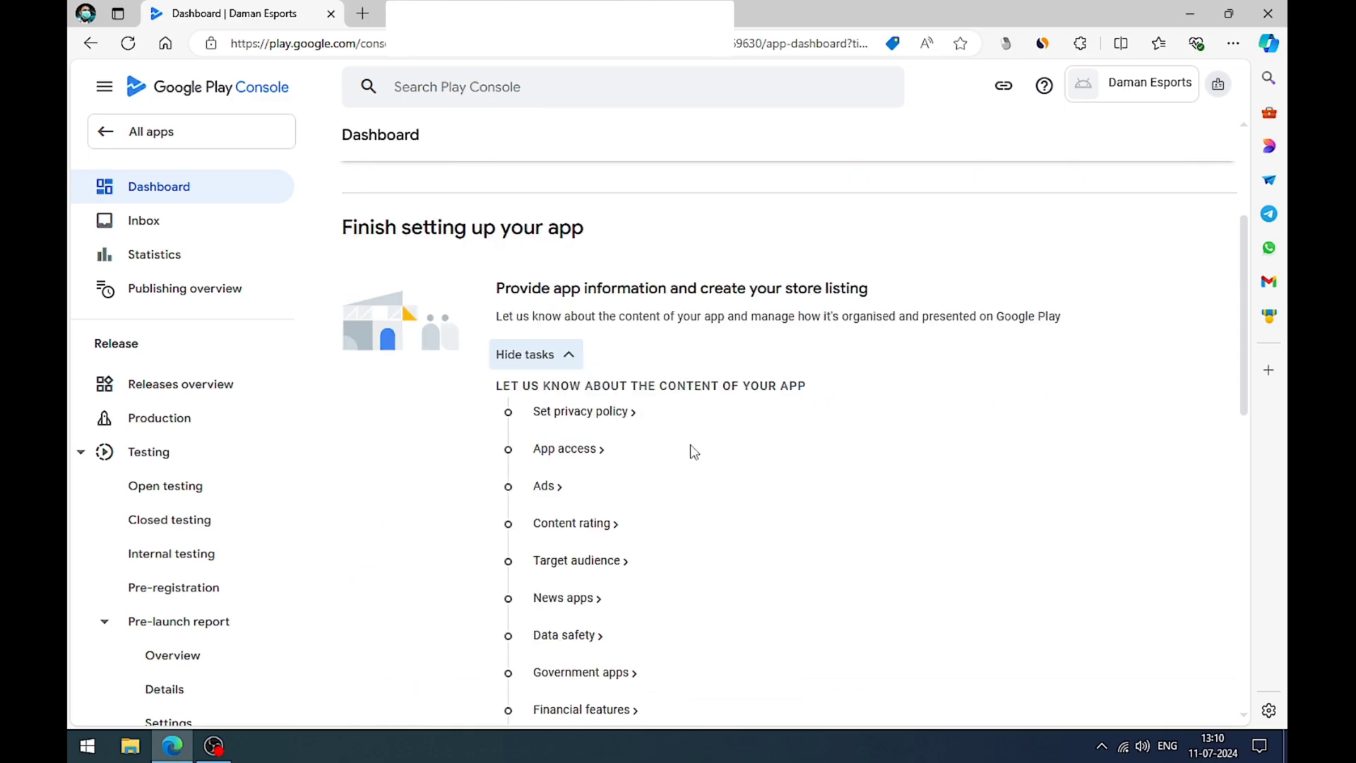
scroll(694, 452, down, 1)
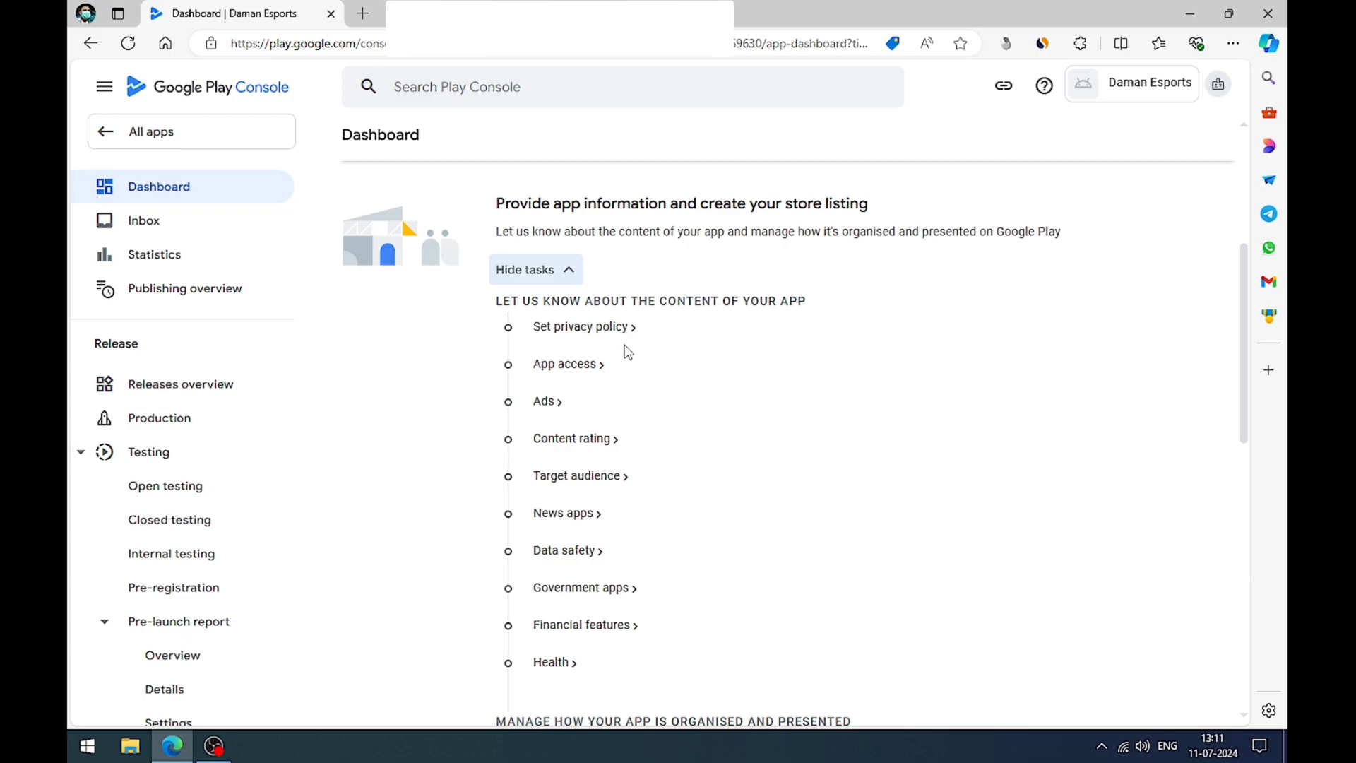
click(590, 332)
click(544, 332)
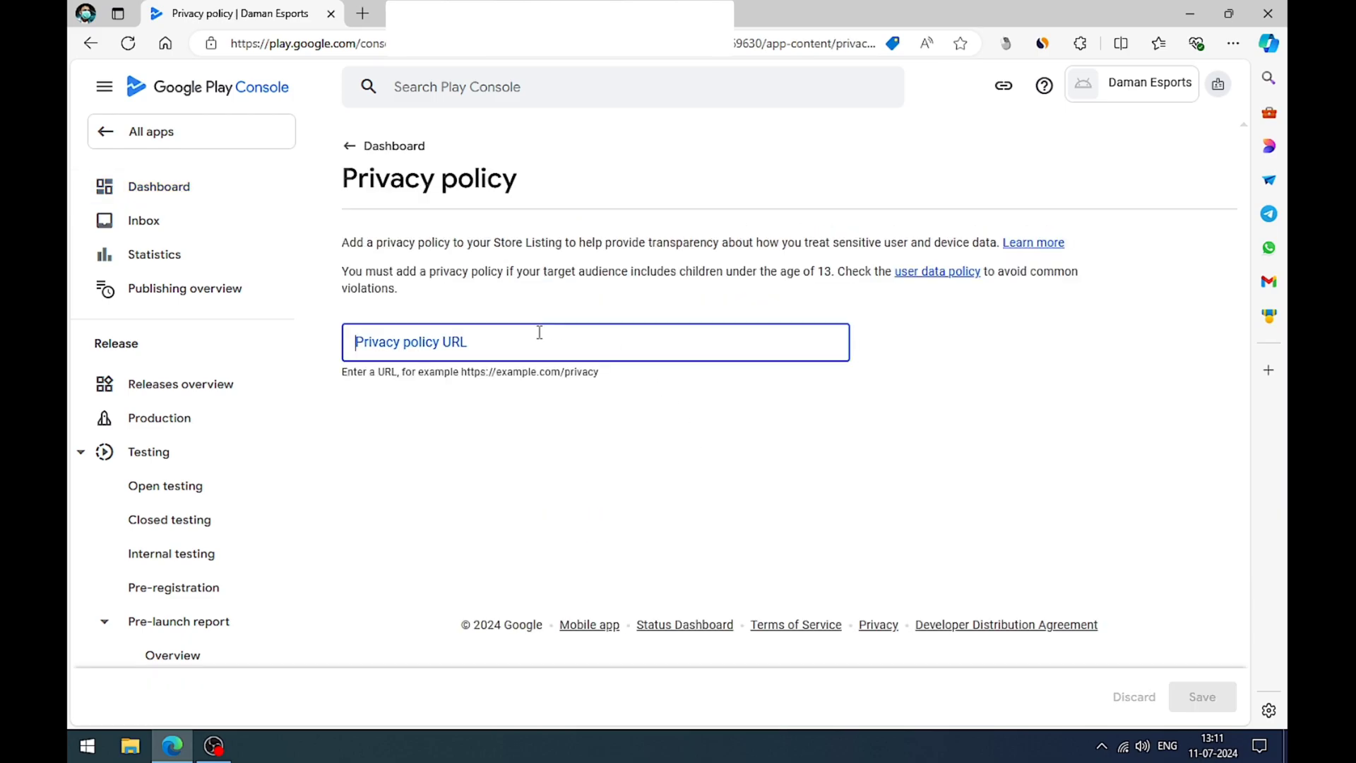
text(https://sites.google.com/view/tirangaprivacypolicy/home)
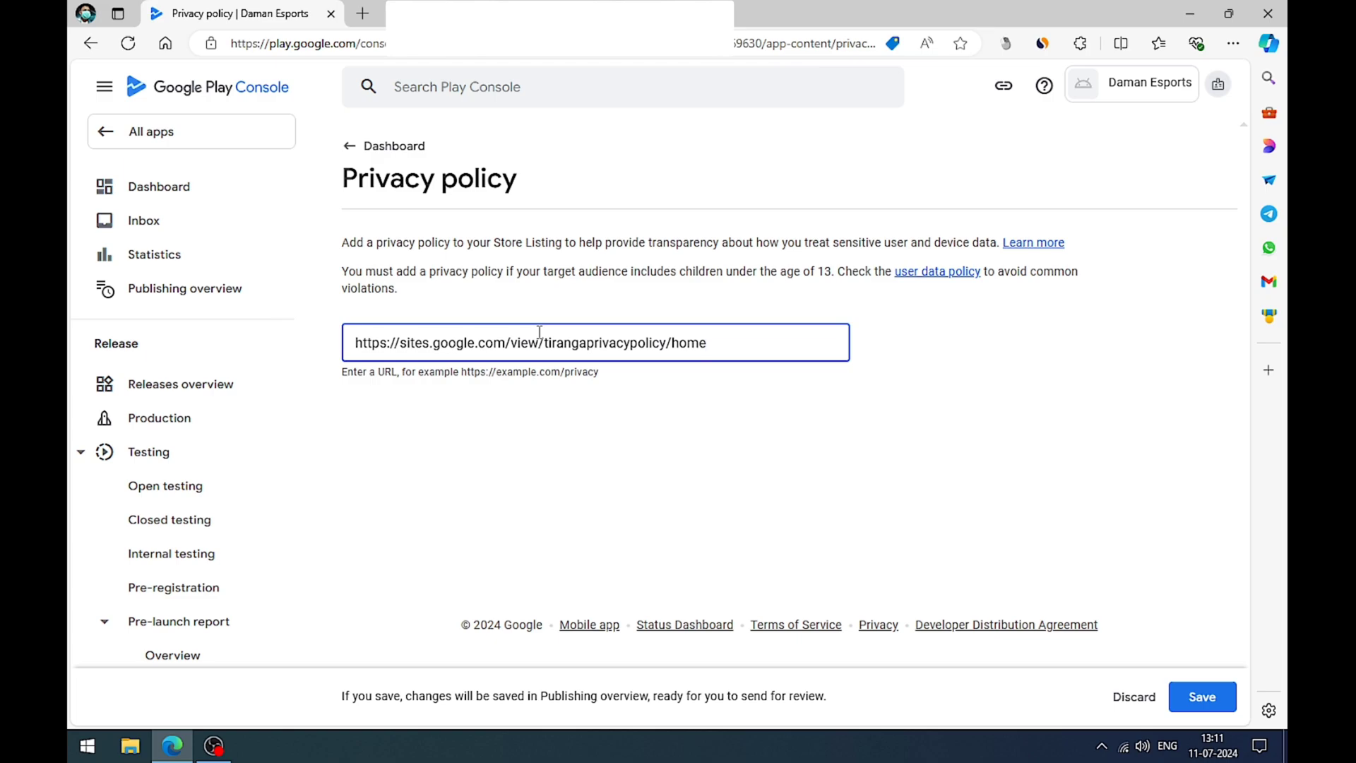
key(BackSpace)
key(BackSpace)
key(BackSpace)
key(BackSpace)
key(BackSpace)
click(1202, 696)
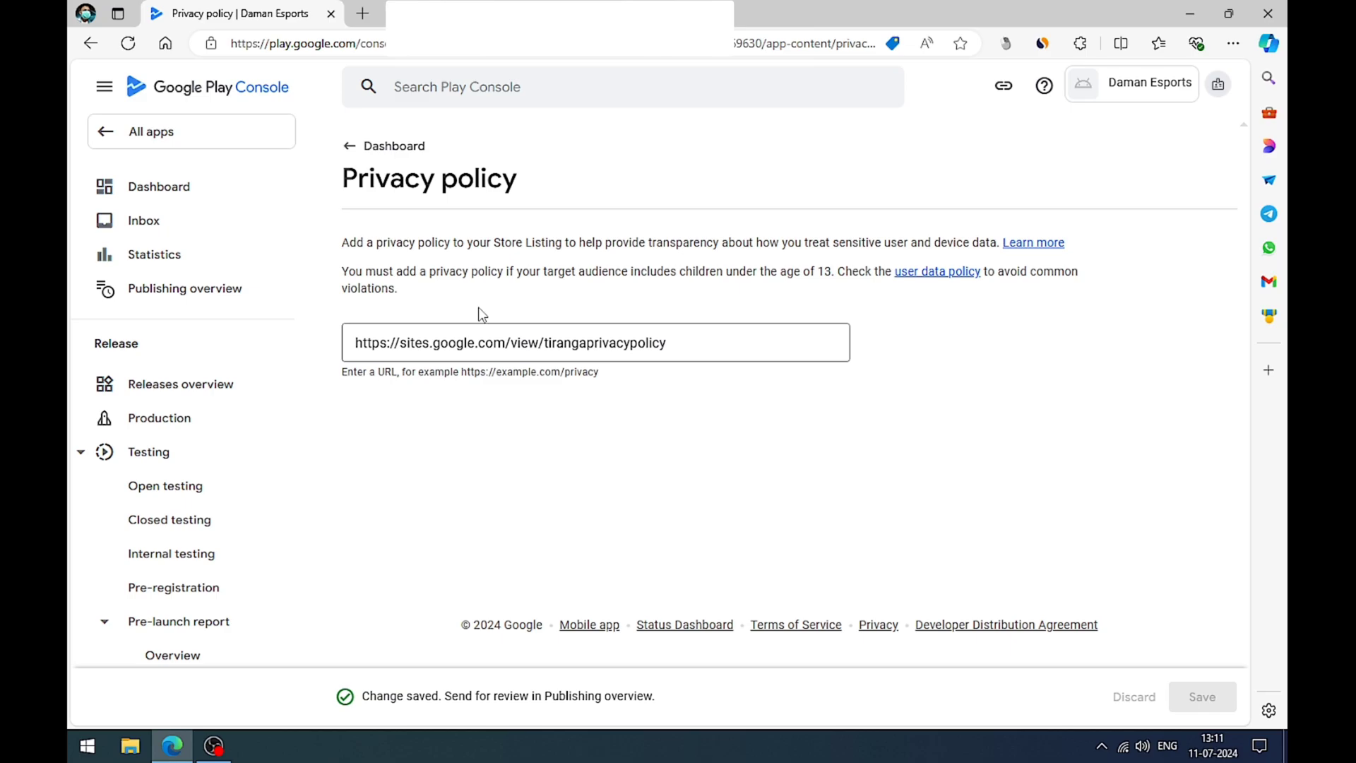
Step: In the App access task, declare that all functionality is available without any access restrictions, and save
click(351, 148)
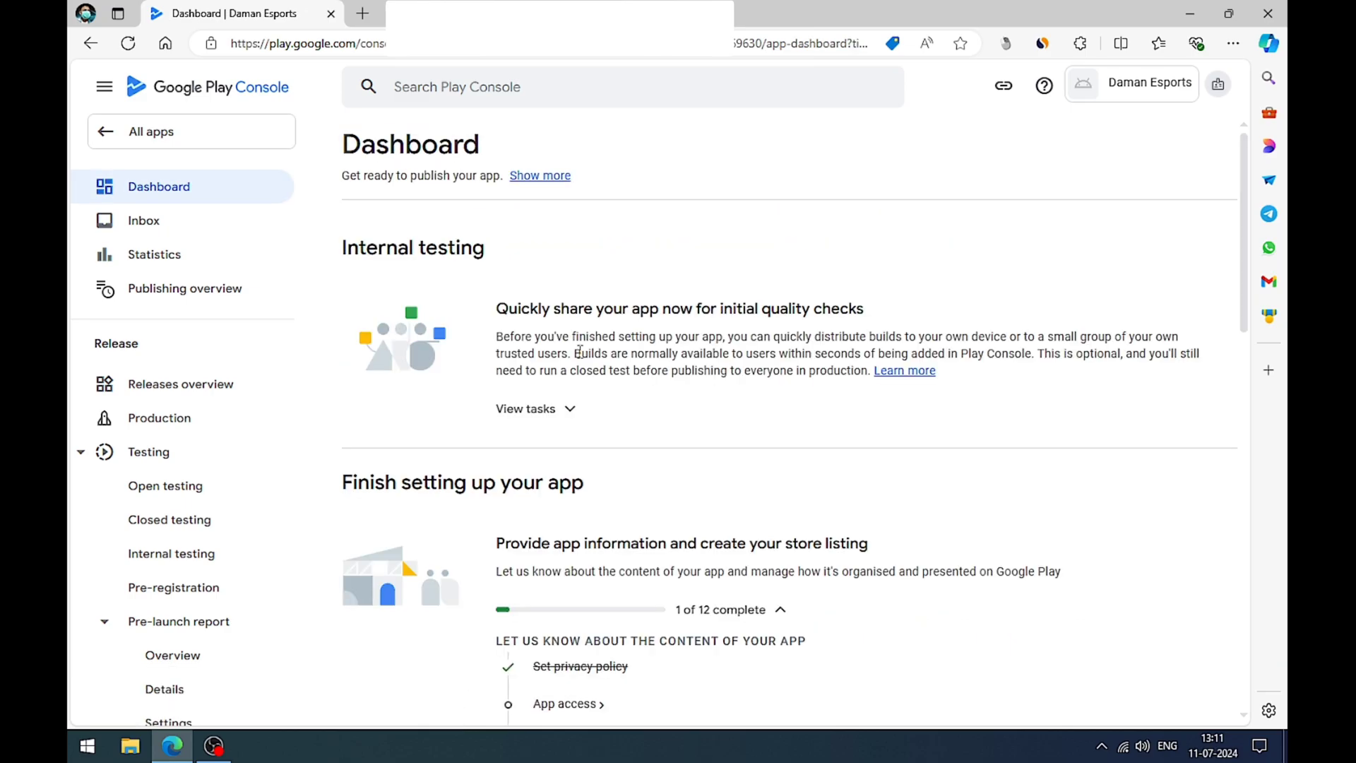
scroll(727, 412, down, 5)
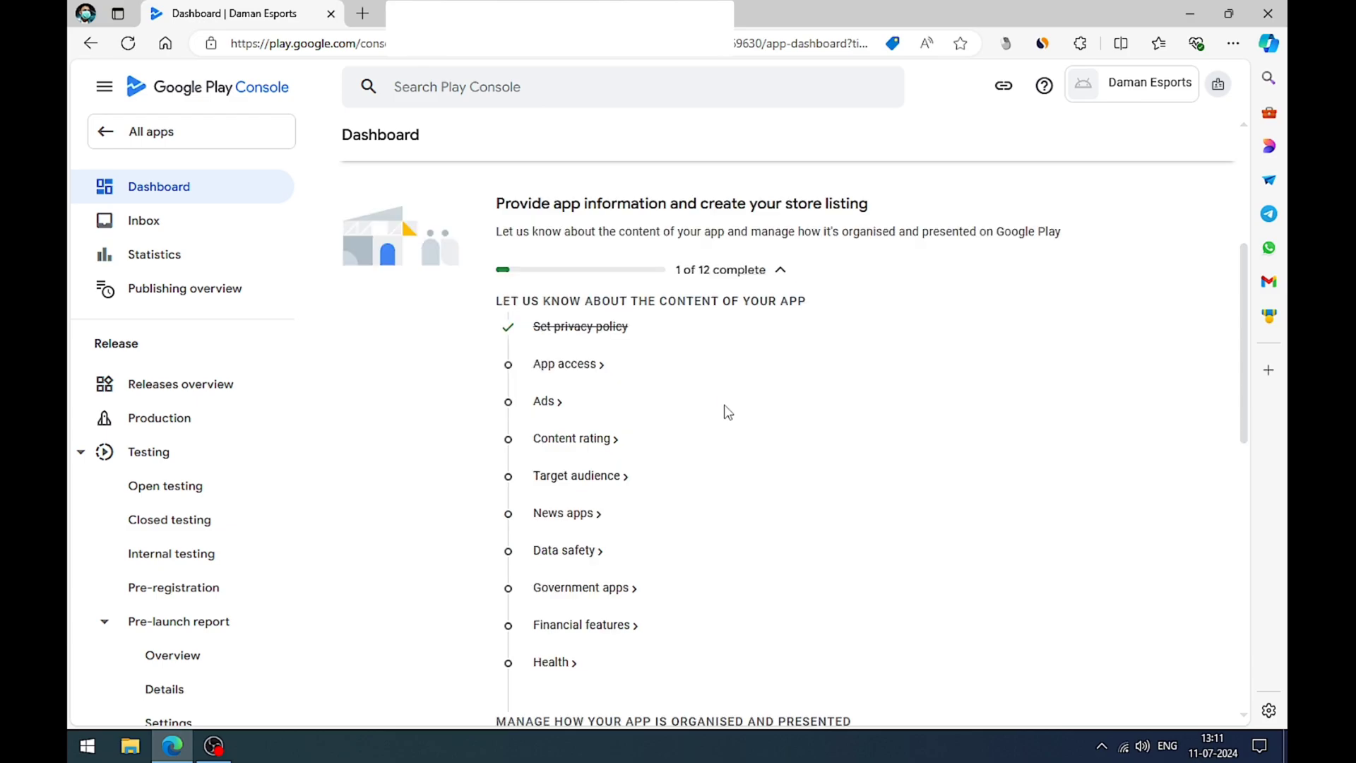
click(561, 366)
scroll(570, 372, down, 2)
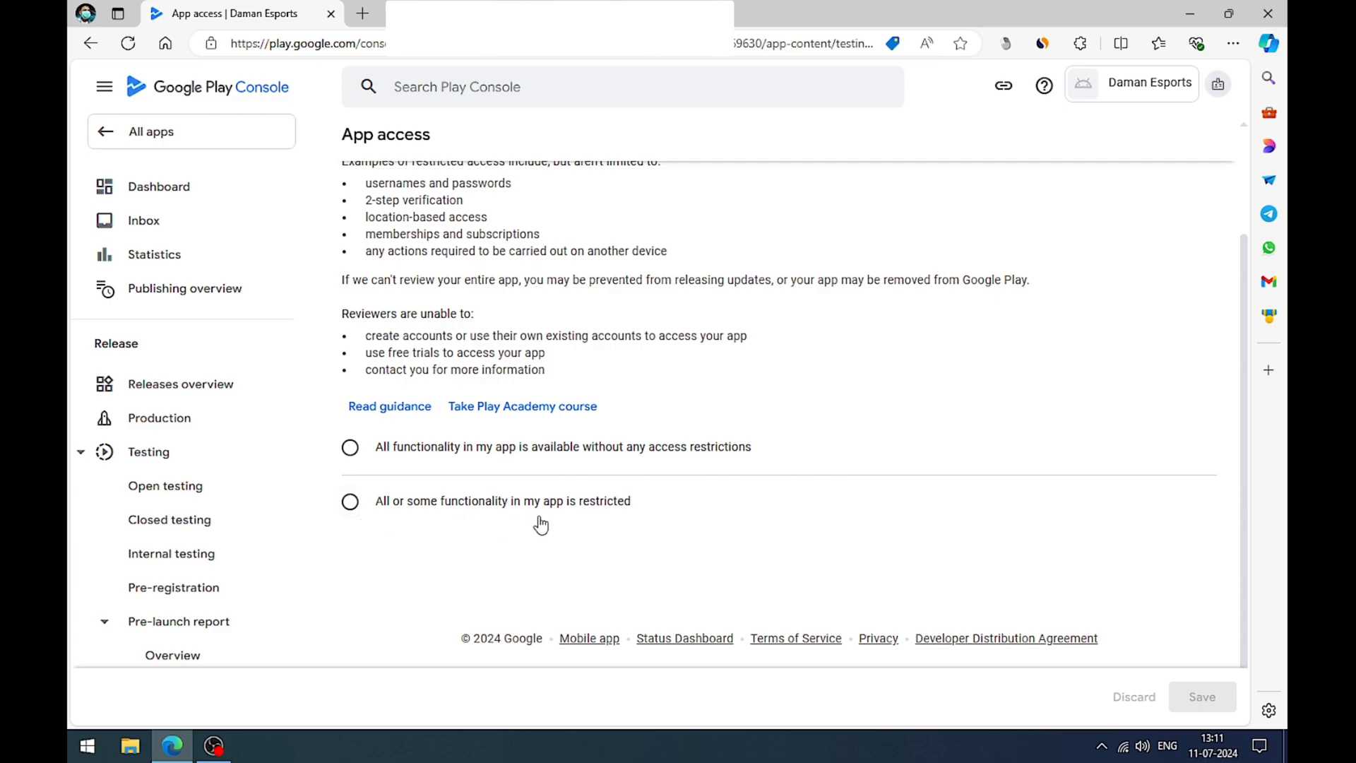
click(348, 447)
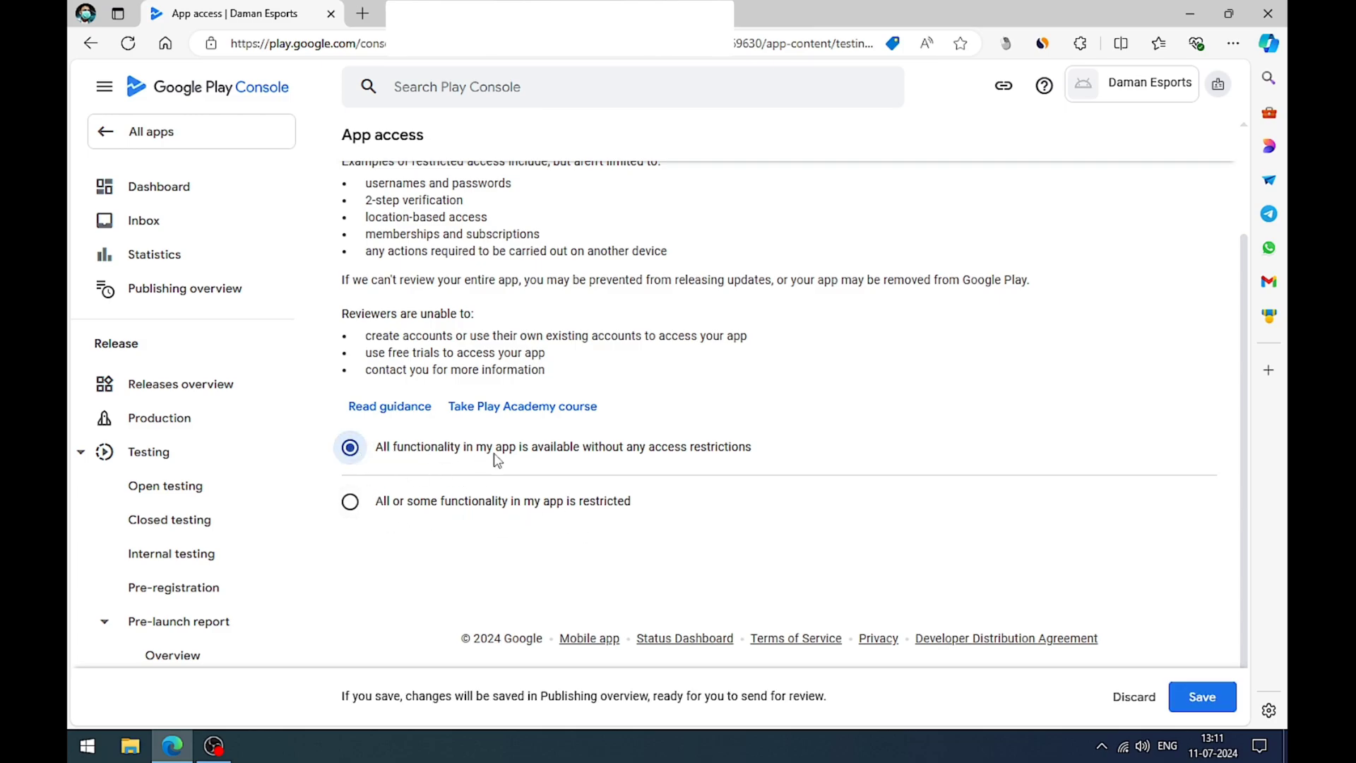
drag(463, 451, 791, 463)
click(817, 466)
click(1192, 698)
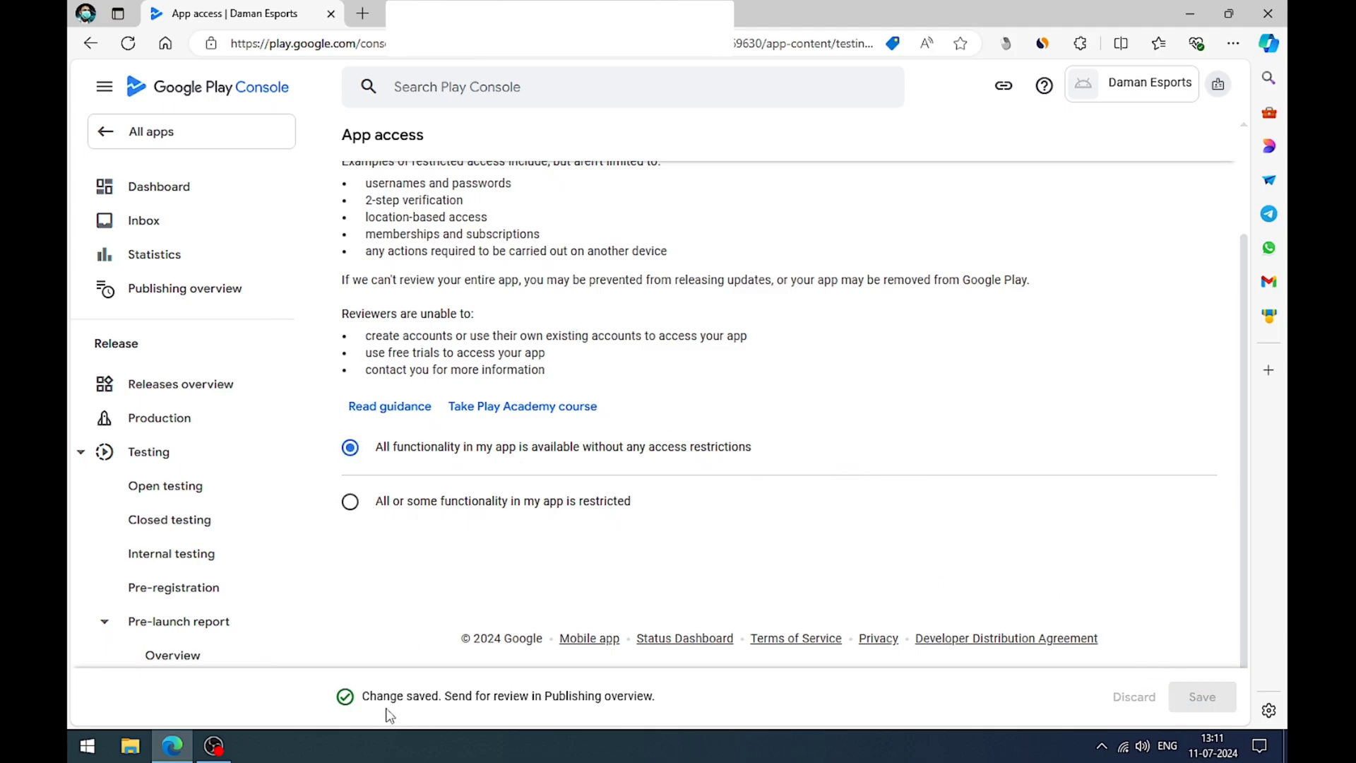
drag(686, 701, 372, 697)
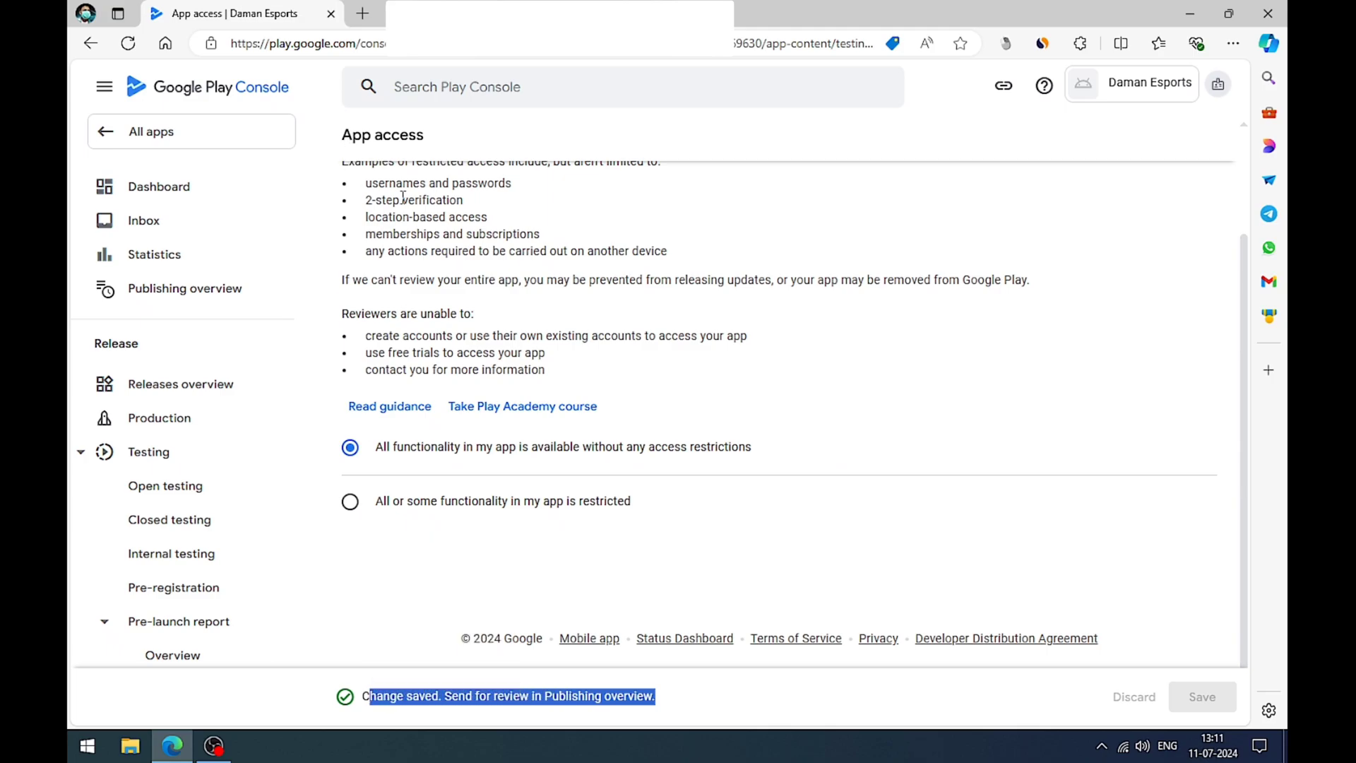
Step: Return to the dashboard's setup task list and open the Ads task
scroll(405, 204, up, 2)
click(360, 150)
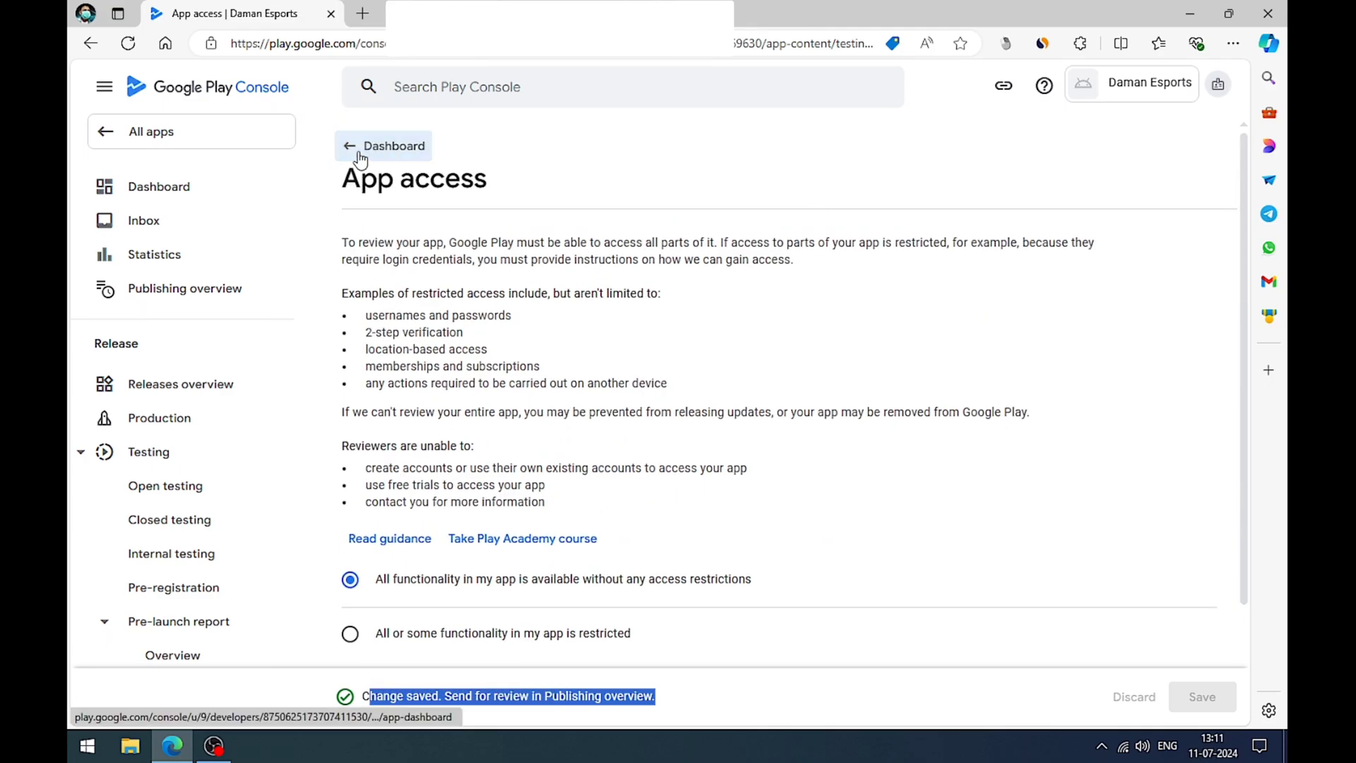
scroll(574, 516, down, 3)
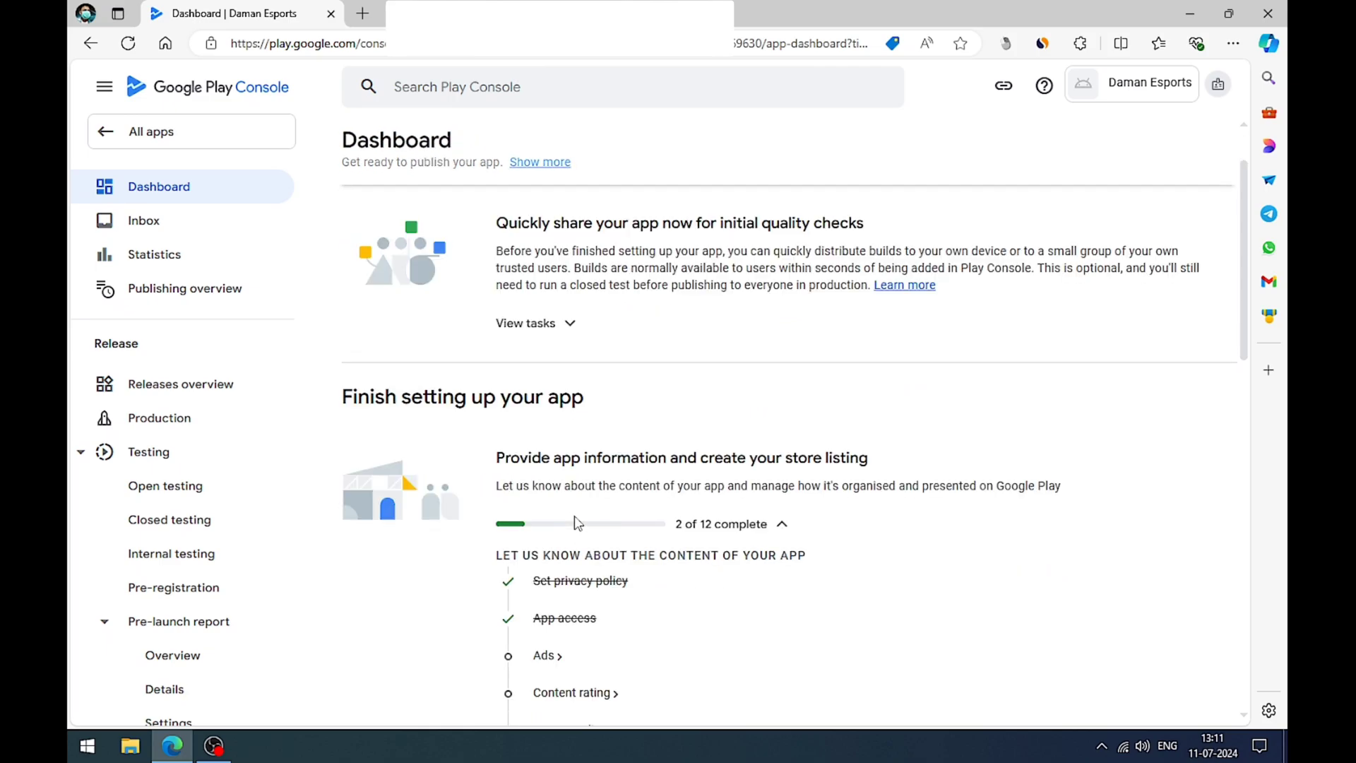
scroll(575, 524, down, 1)
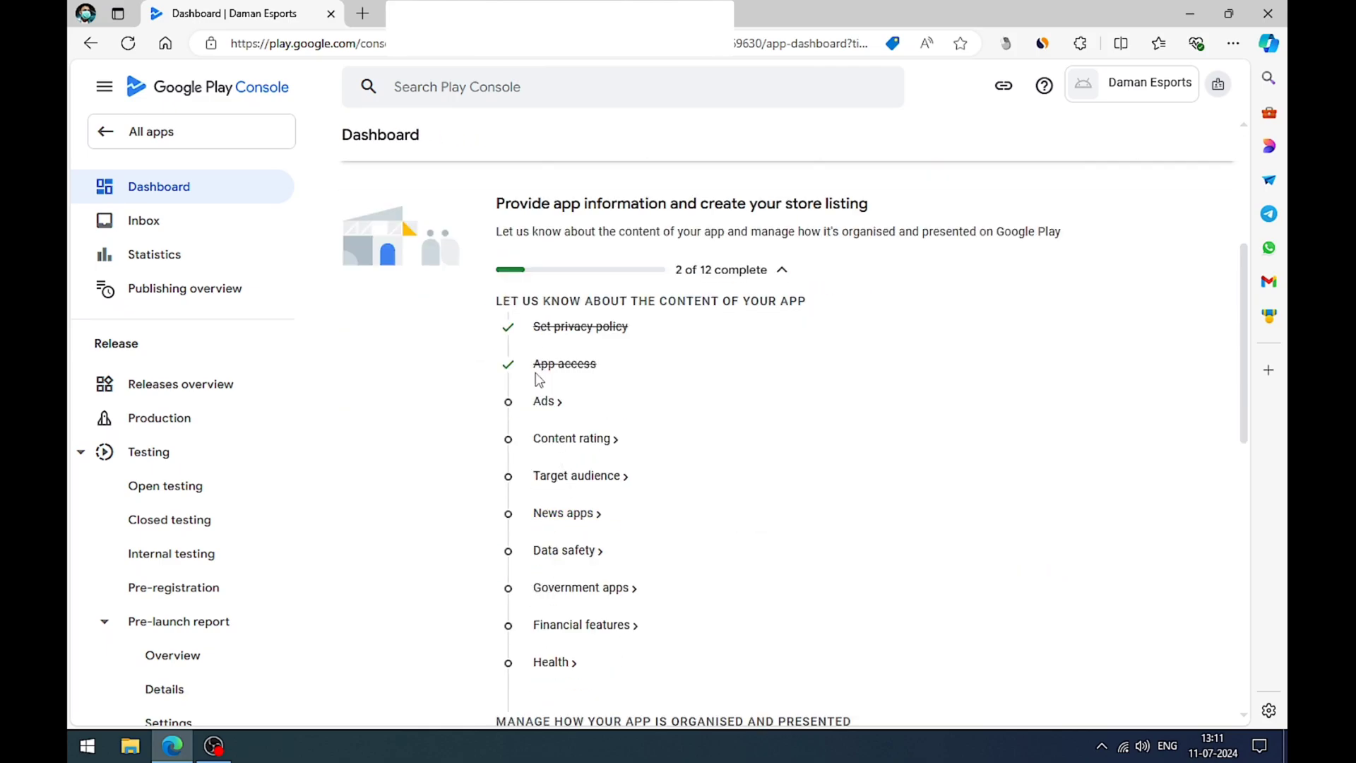
drag(536, 373, 599, 367)
drag(541, 327, 636, 339)
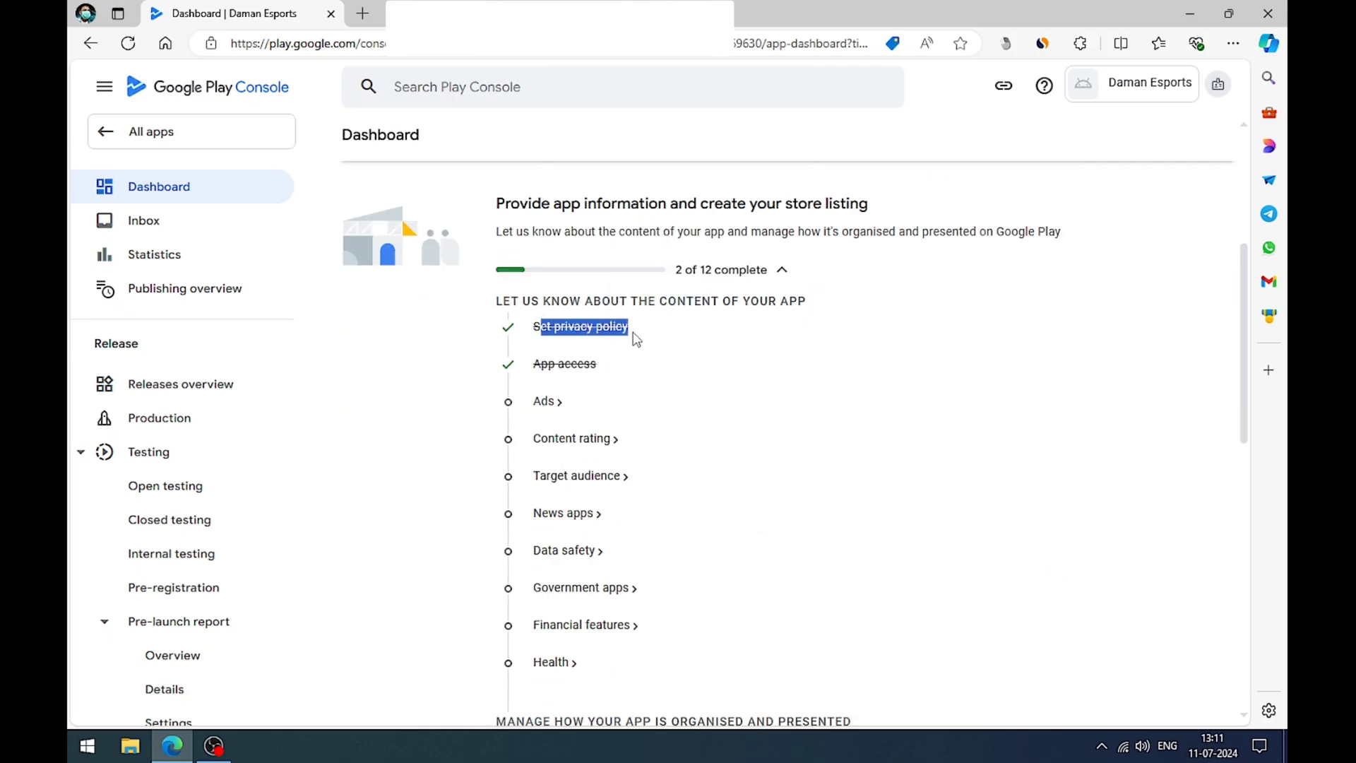
click(644, 394)
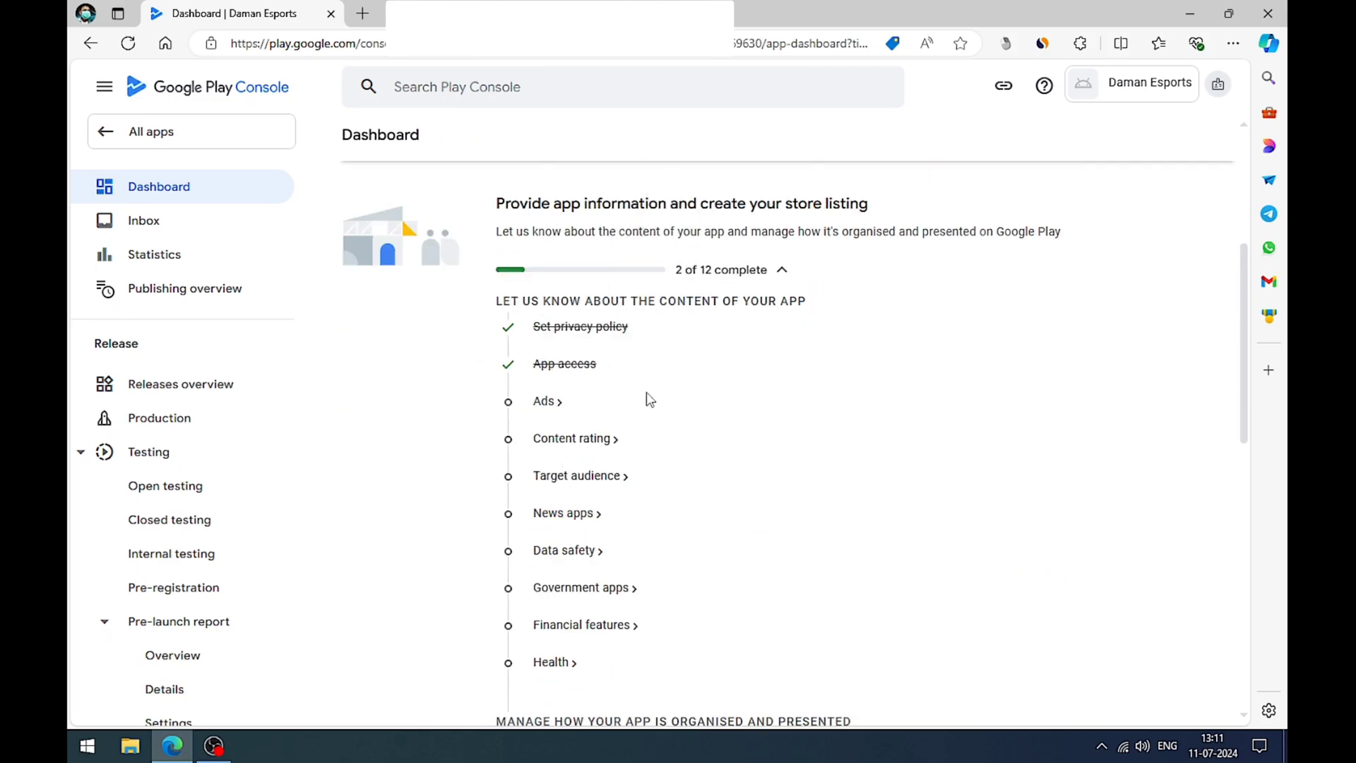
click(547, 403)
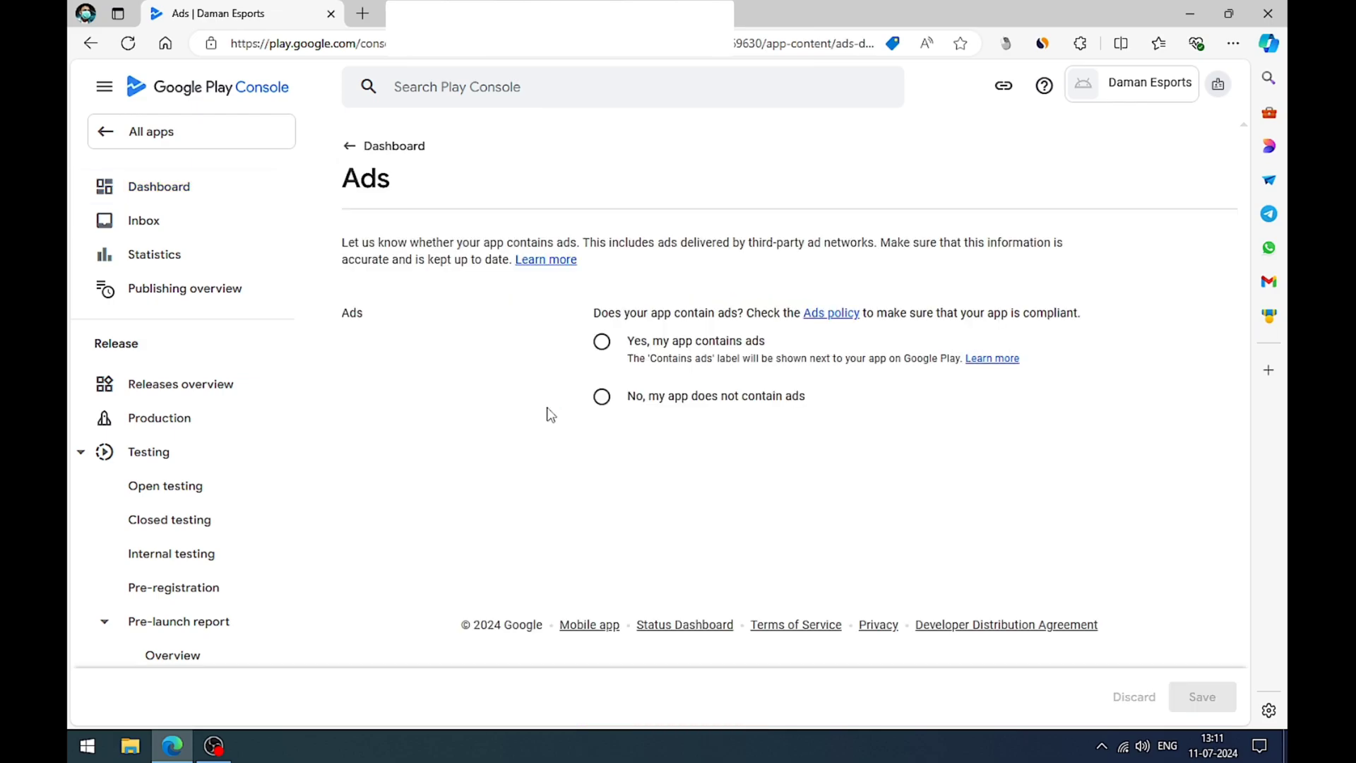
Step: Declare that the app does not contain ads, and save the Ads declaration
drag(635, 343, 768, 346)
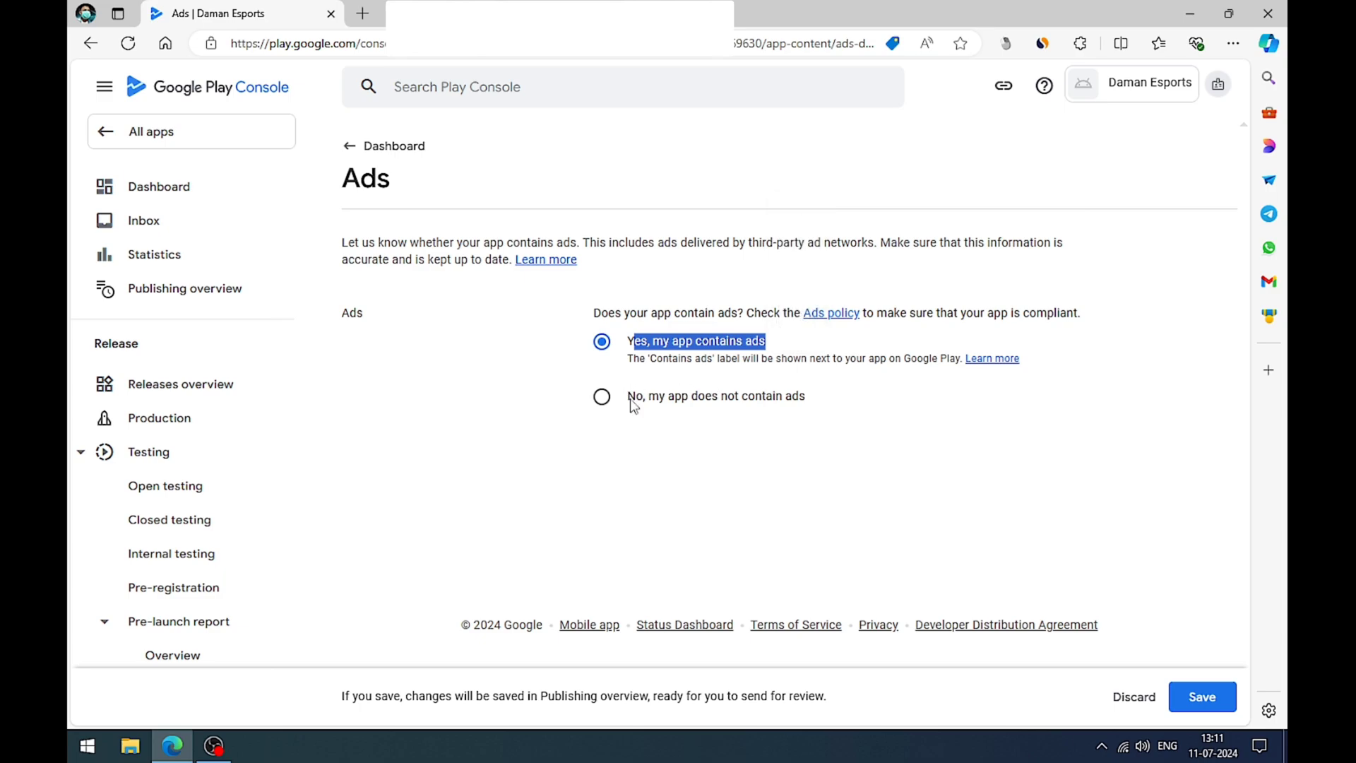
drag(633, 399, 798, 401)
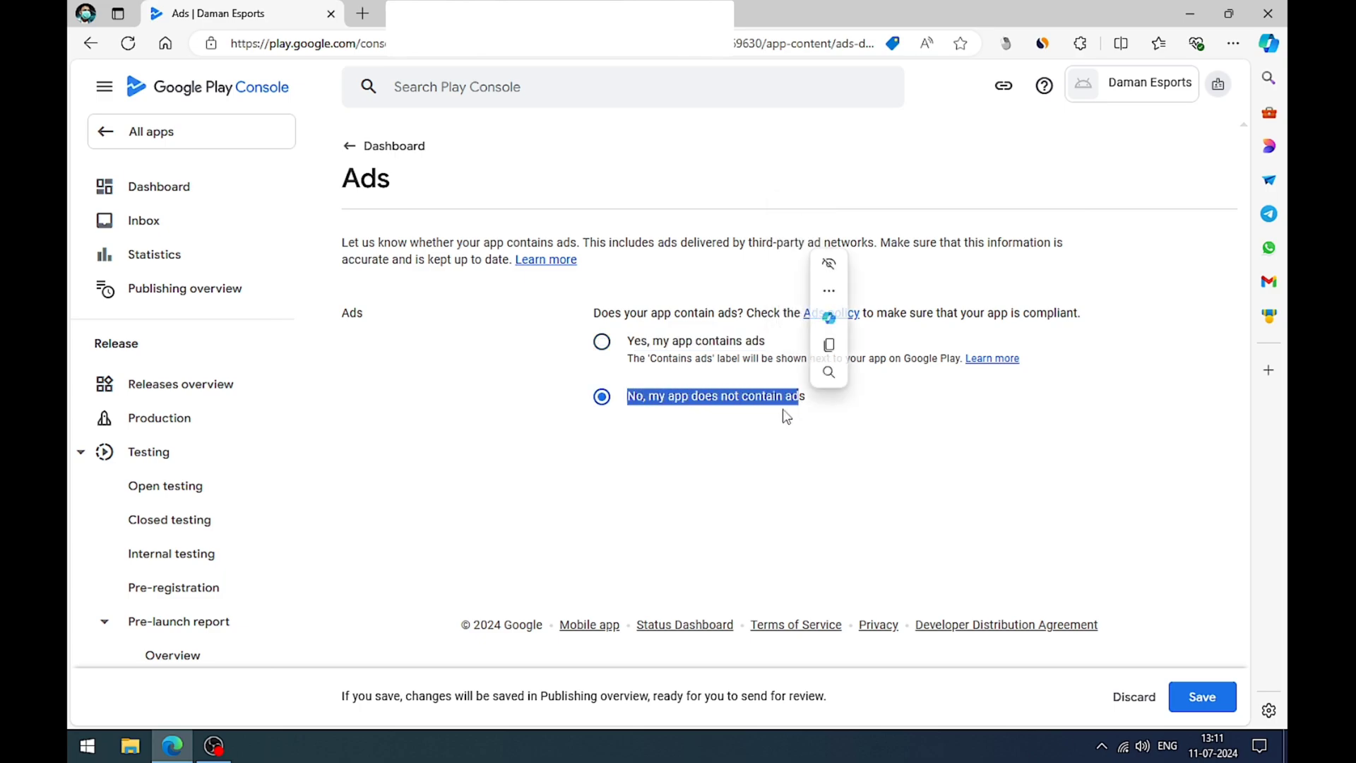
click(678, 425)
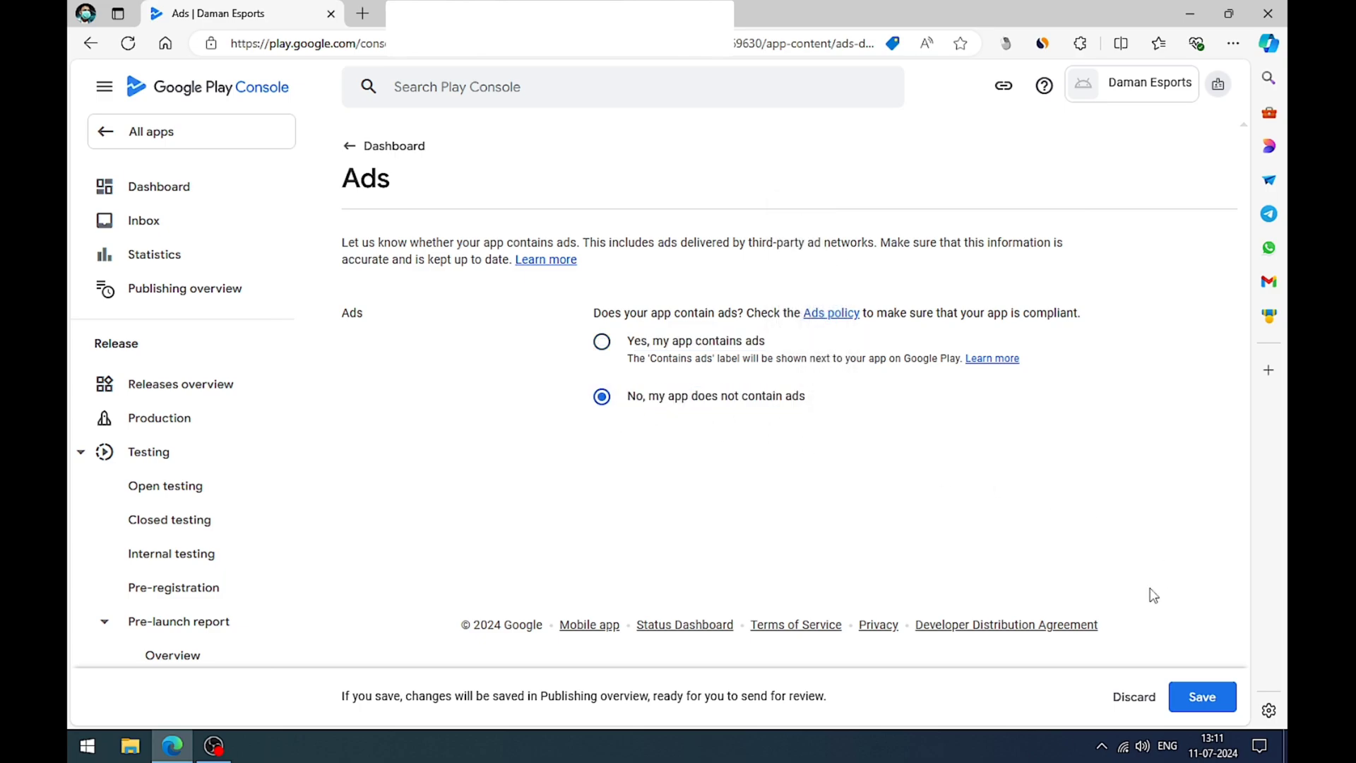
click(1188, 702)
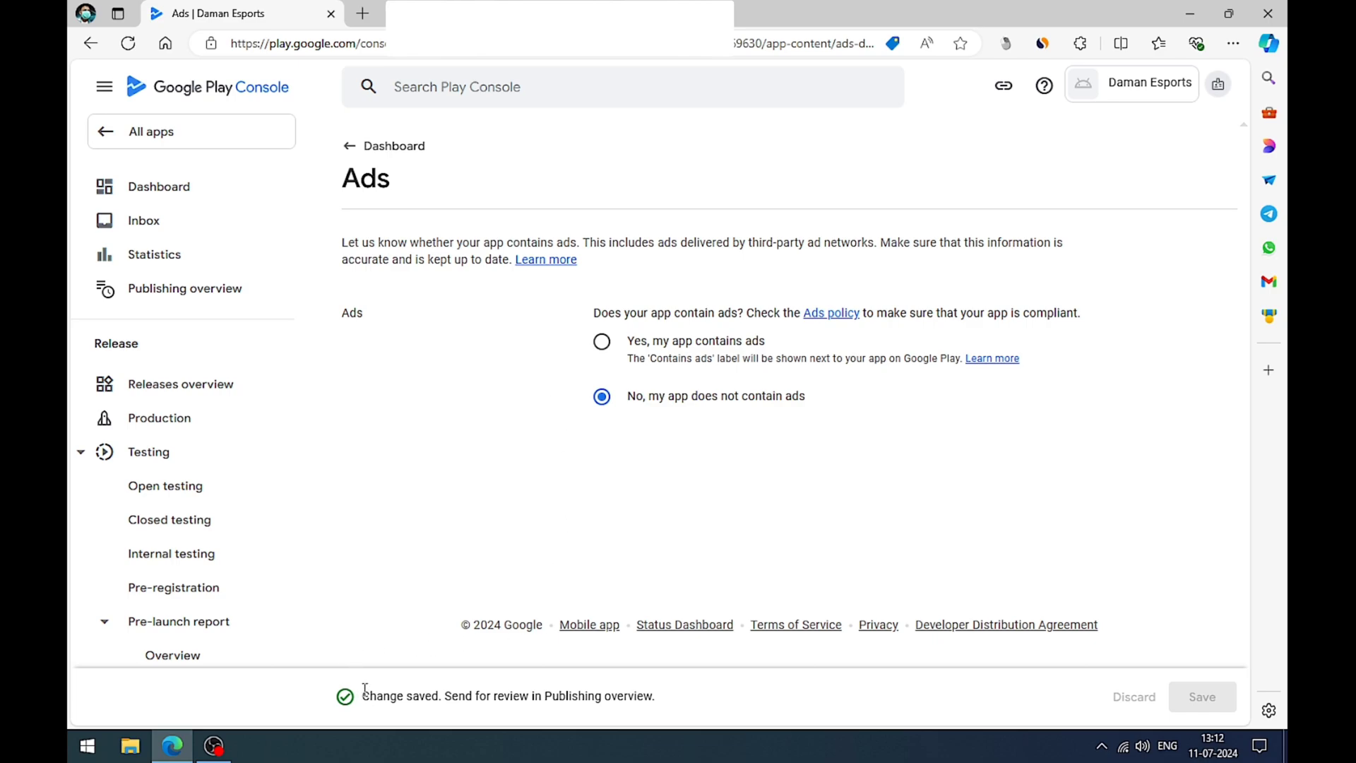
drag(361, 695, 441, 695)
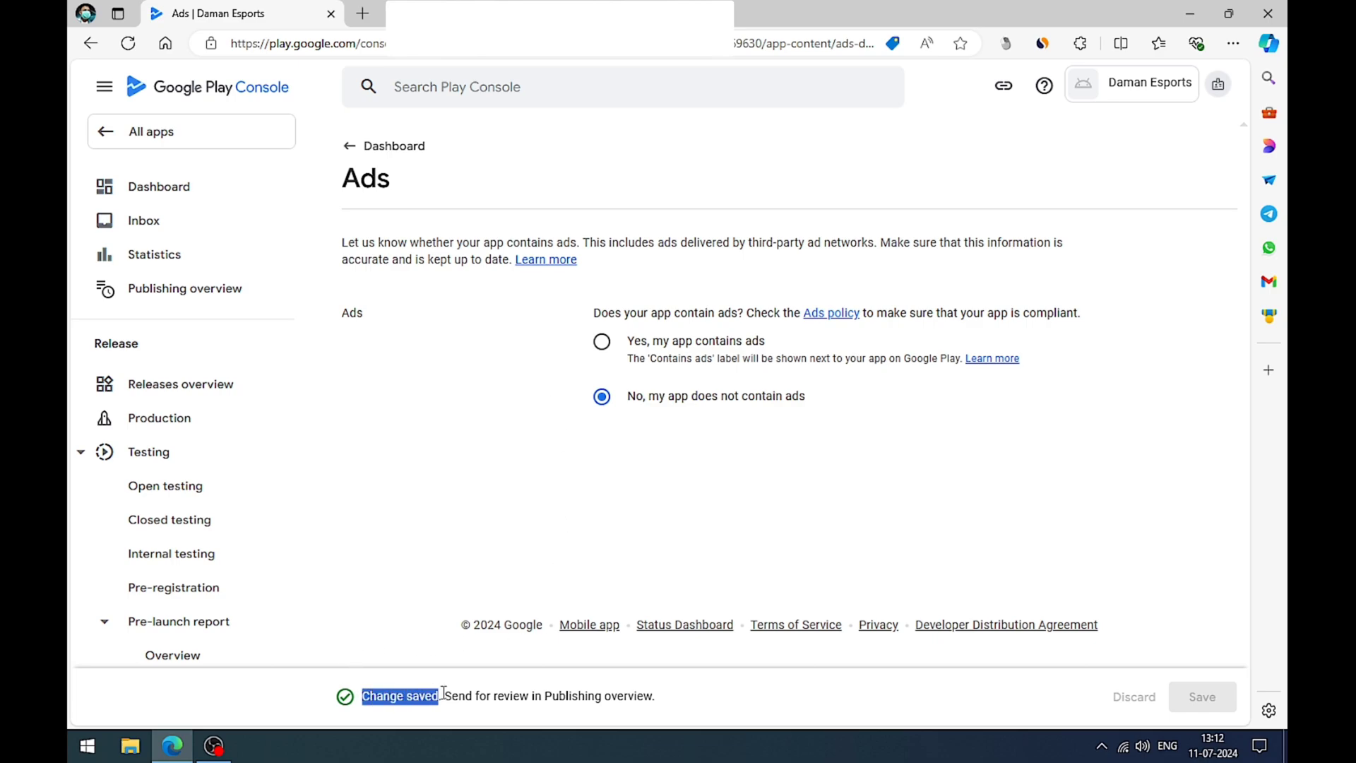
Step: Go back to the dashboard, open the Content rating task and start its questionnaire
click(364, 145)
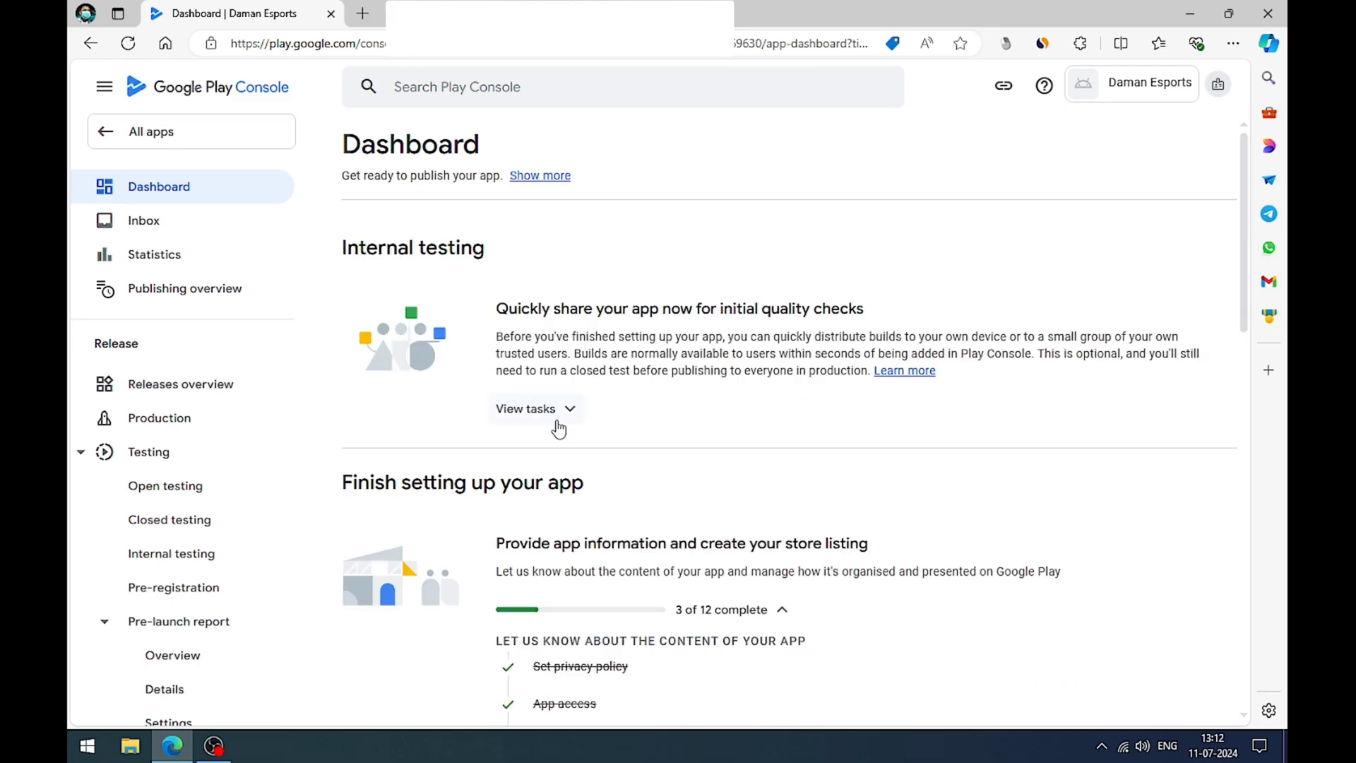
scroll(606, 431, down, 6)
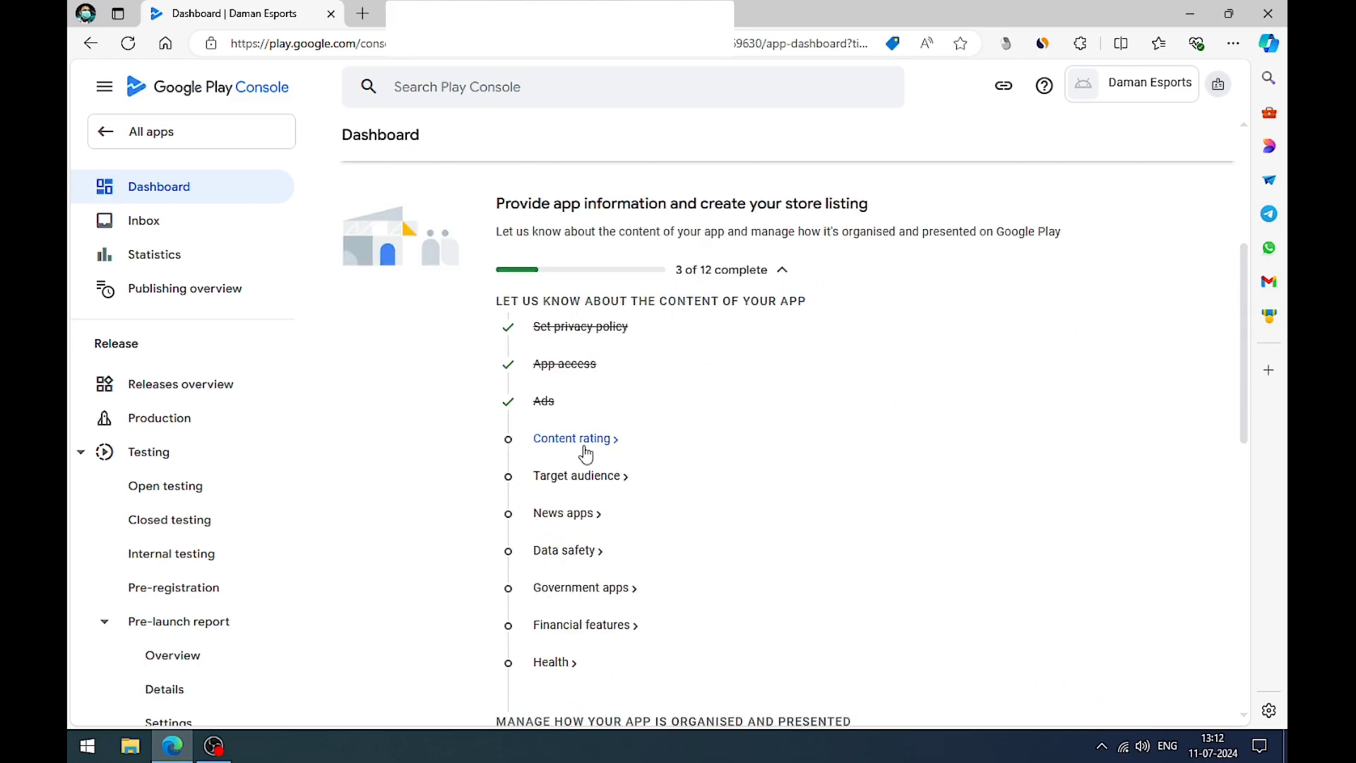
click(585, 453)
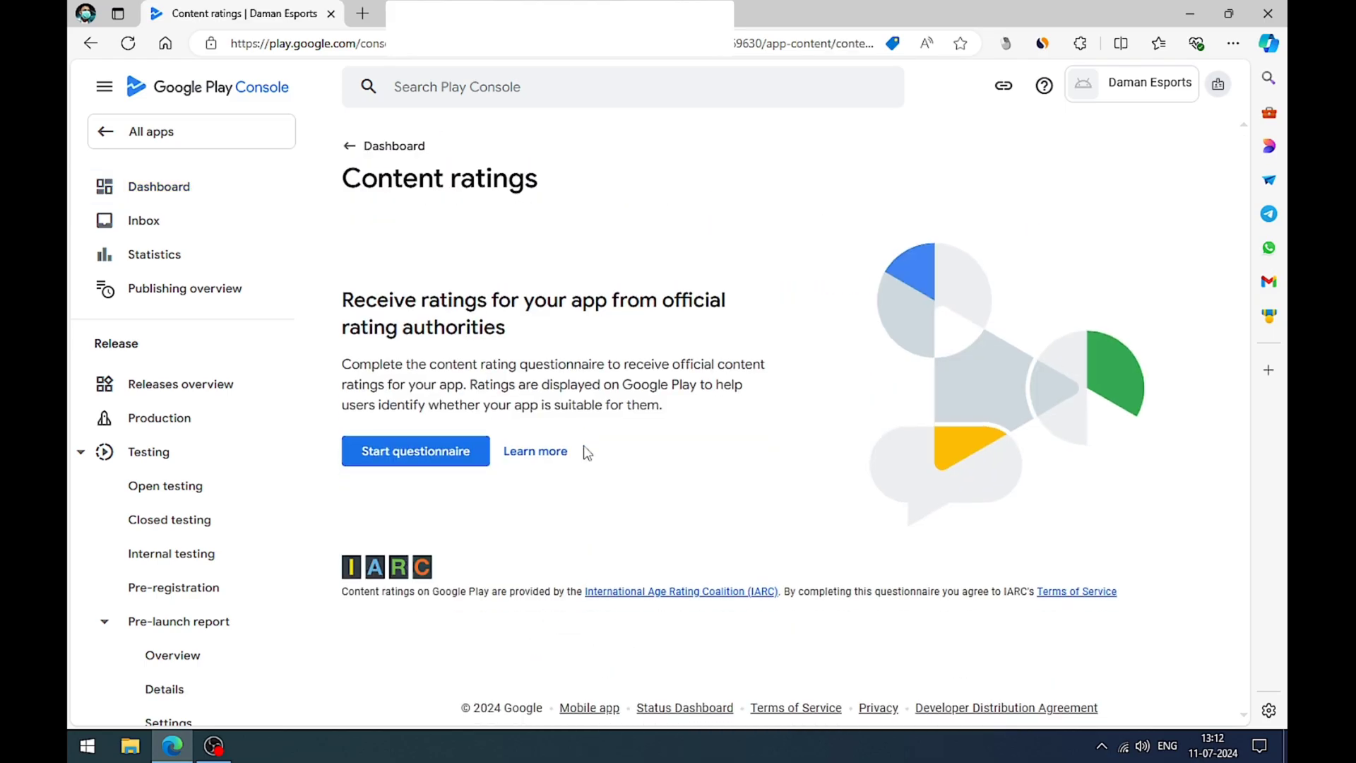
click(394, 452)
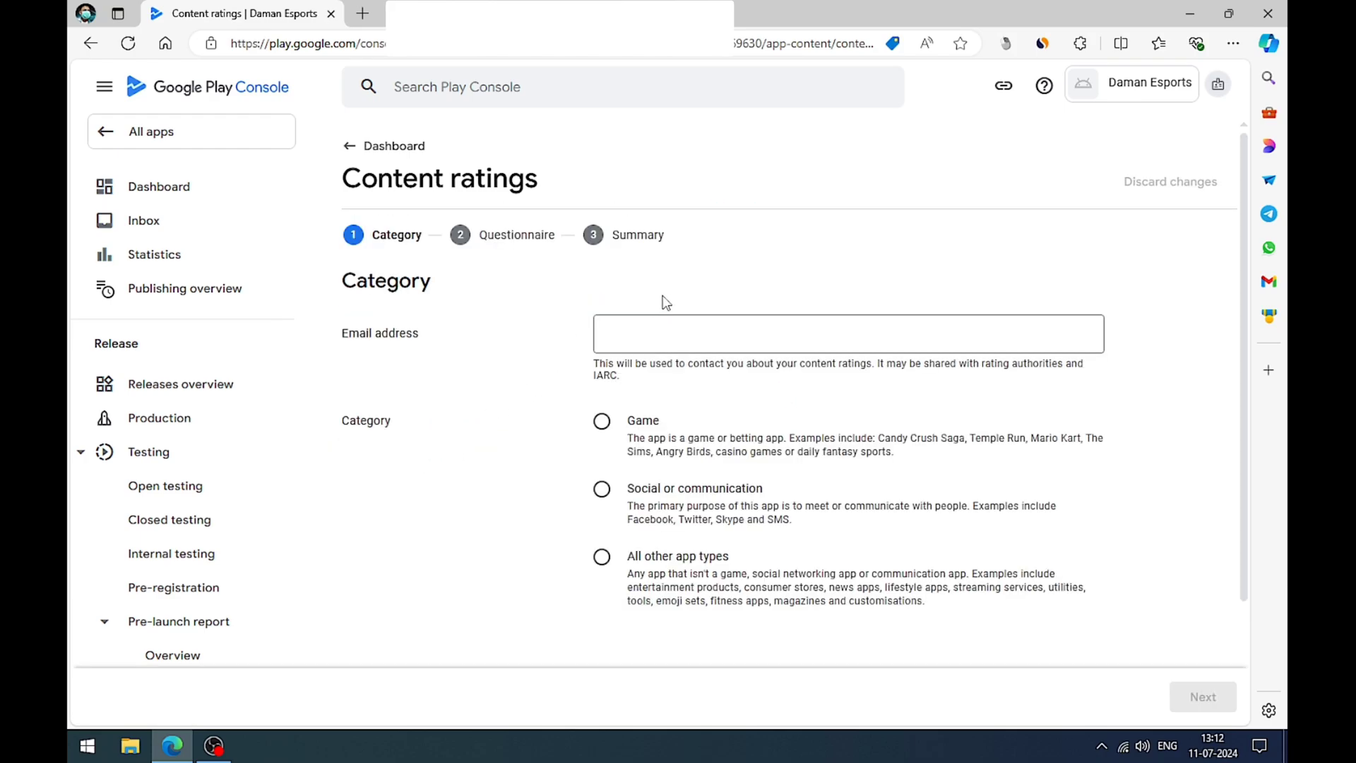
Step: Fill in the contact email address for the content rating with the saved address
click(622, 336)
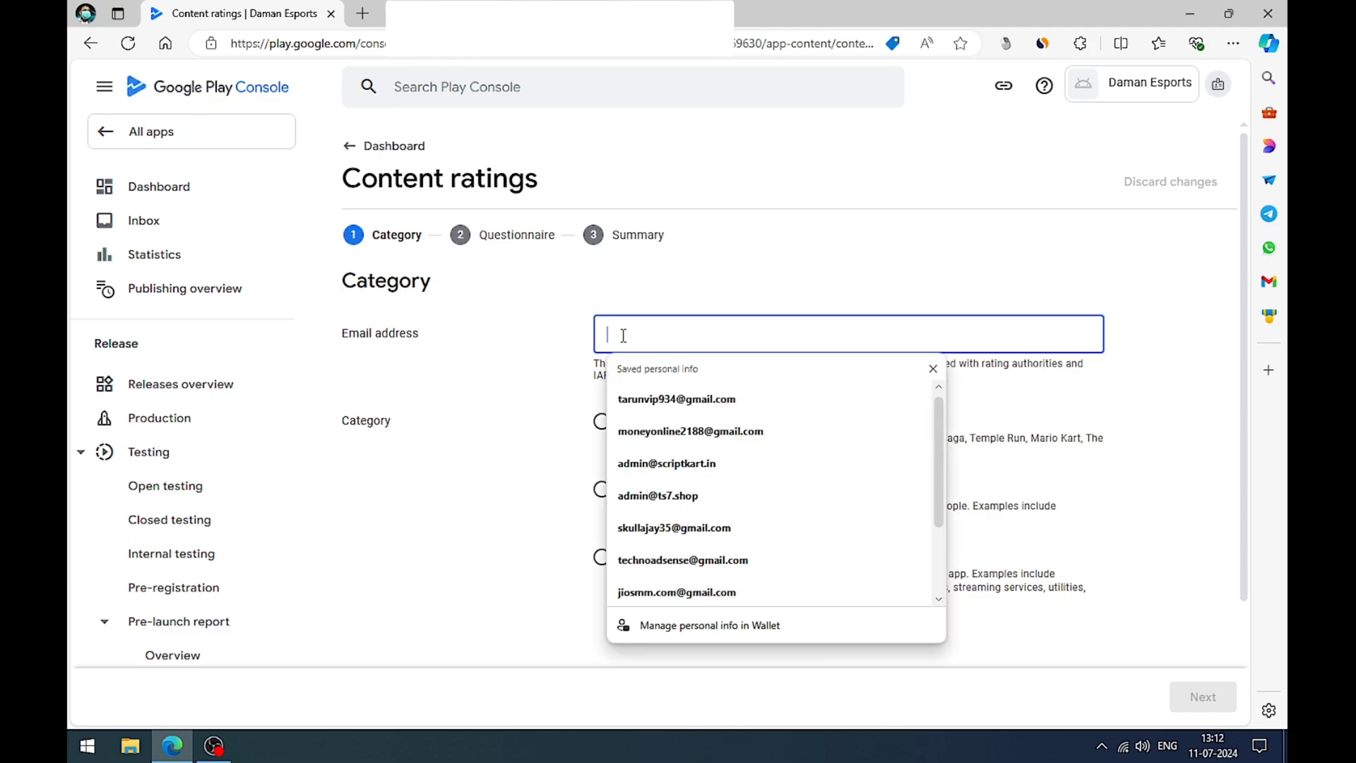
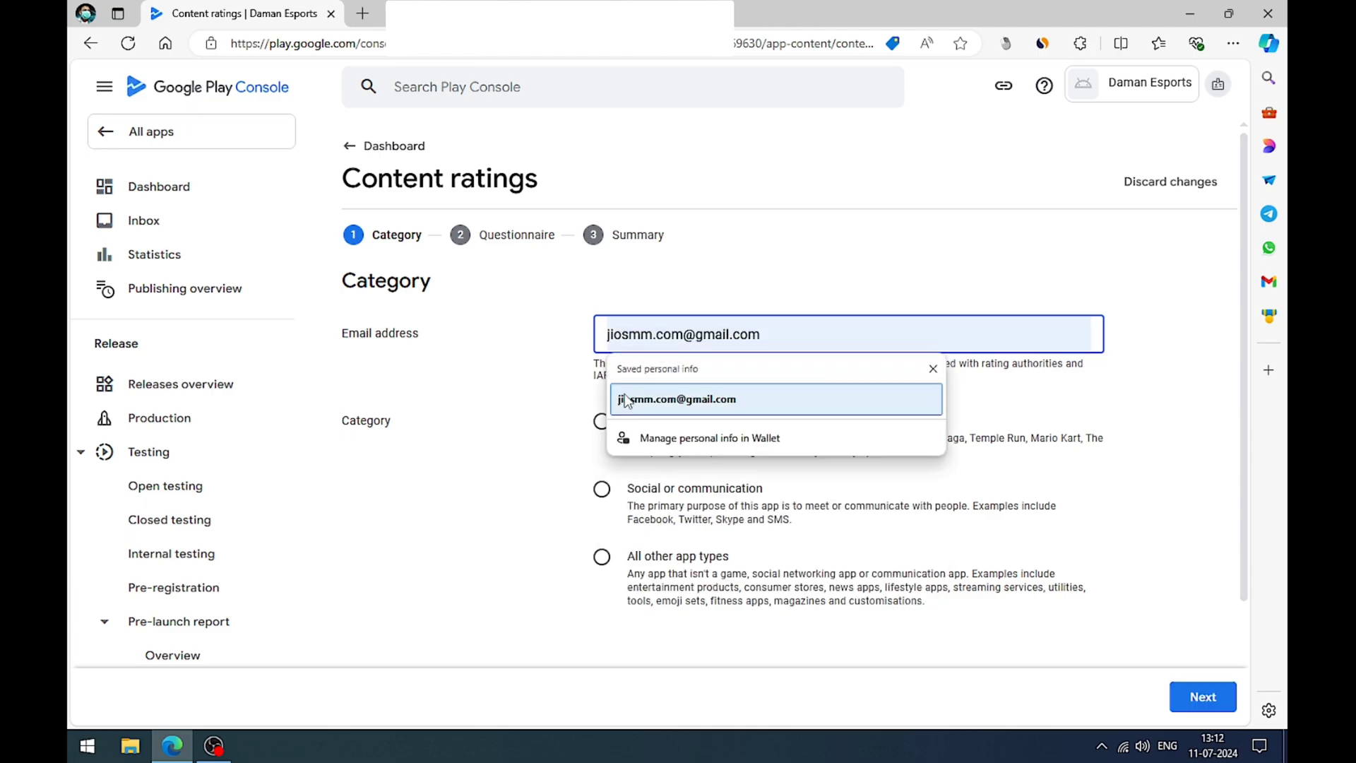
click(628, 399)
click(552, 375)
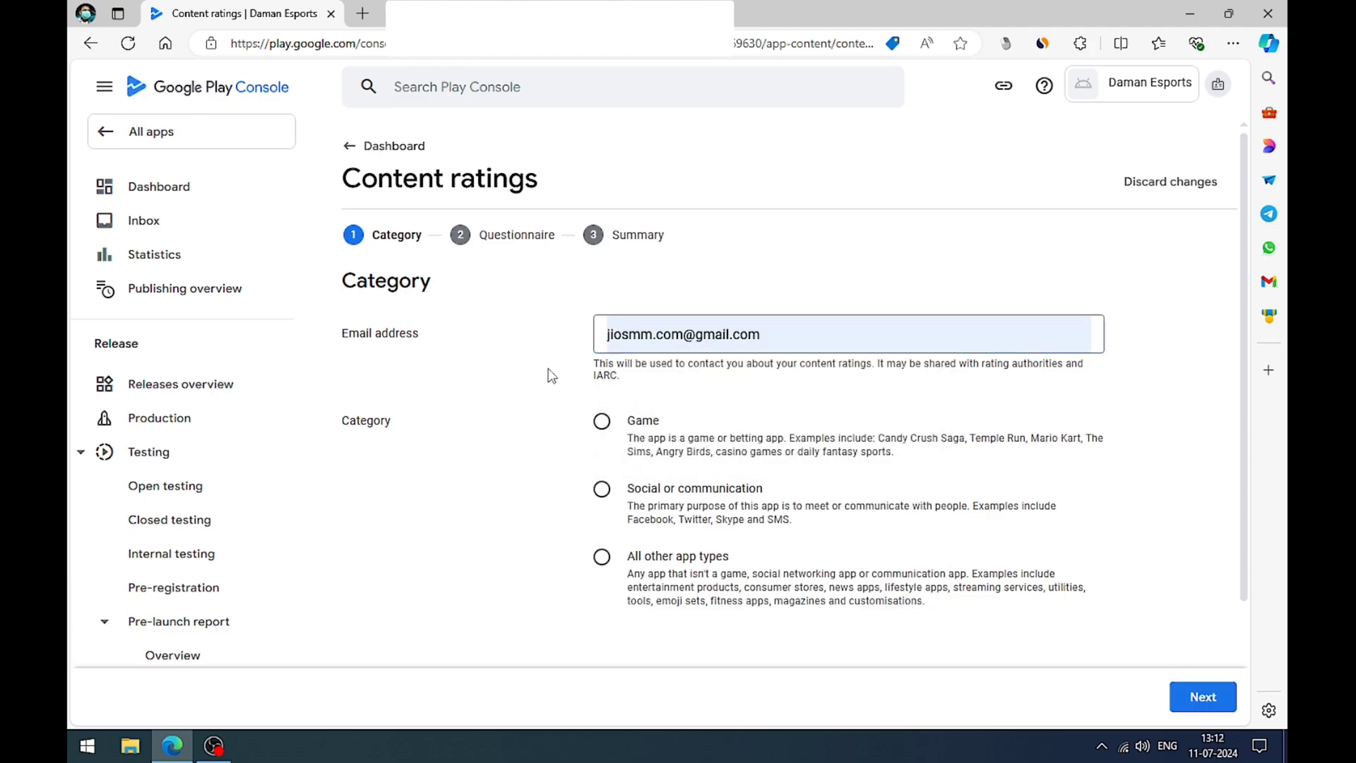
Step: Set the content rating category to All other app types and proceed to the questionnaire
scroll(550, 375, down, 1)
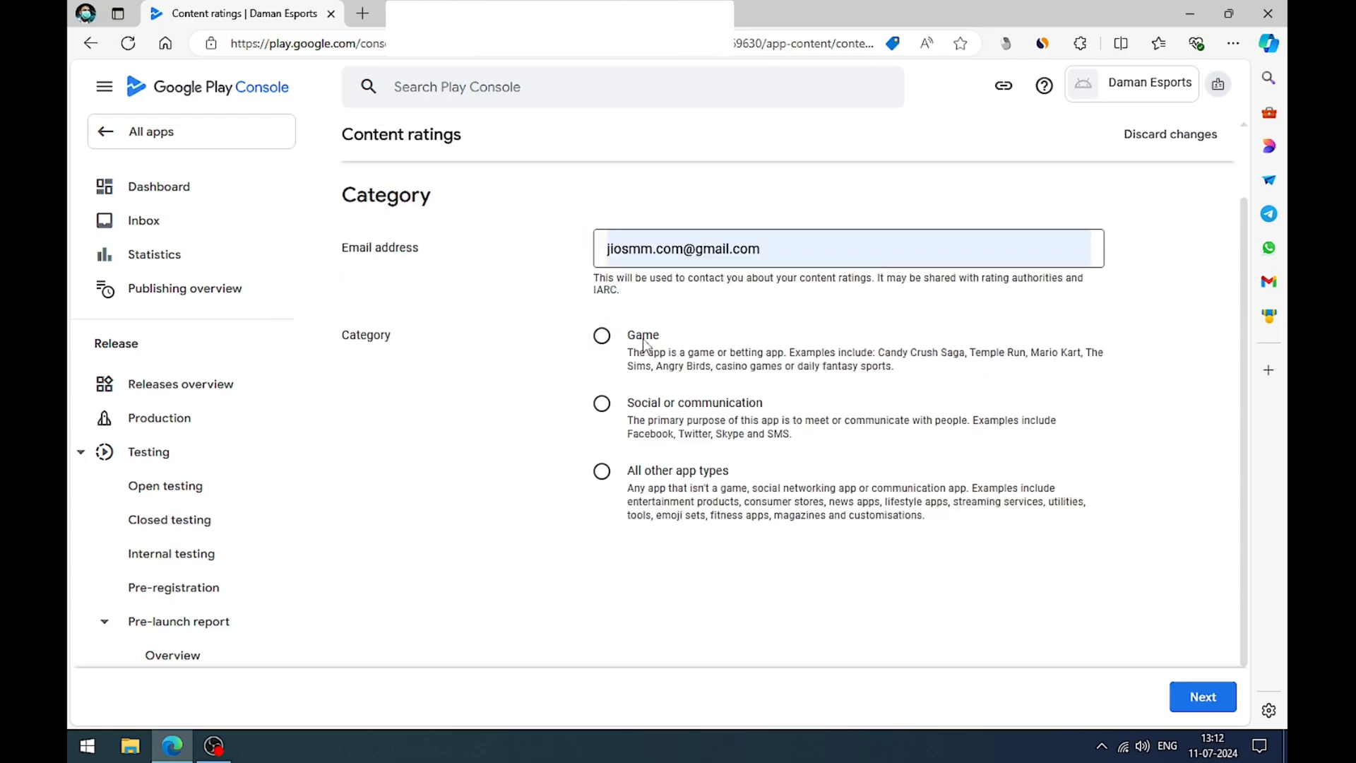
drag(642, 334, 899, 366)
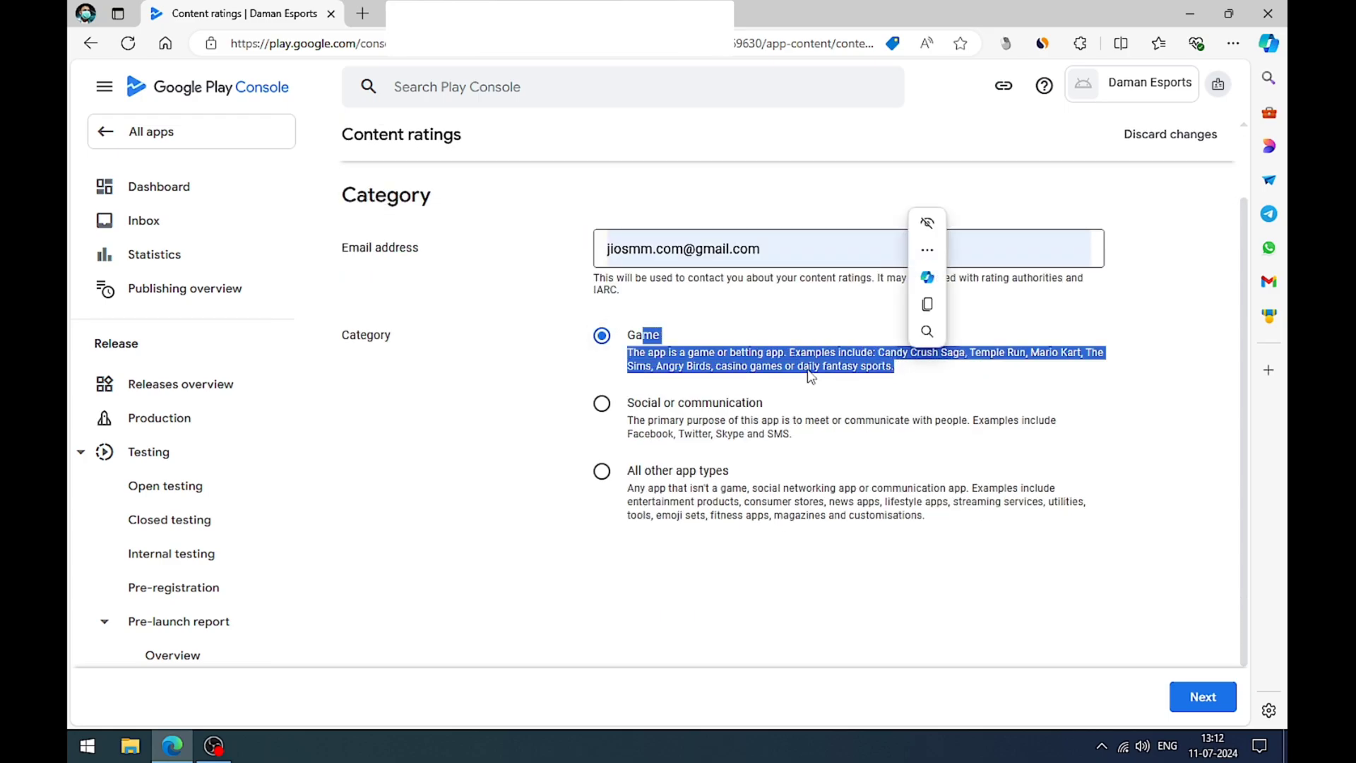
click(664, 408)
drag(665, 407, 781, 431)
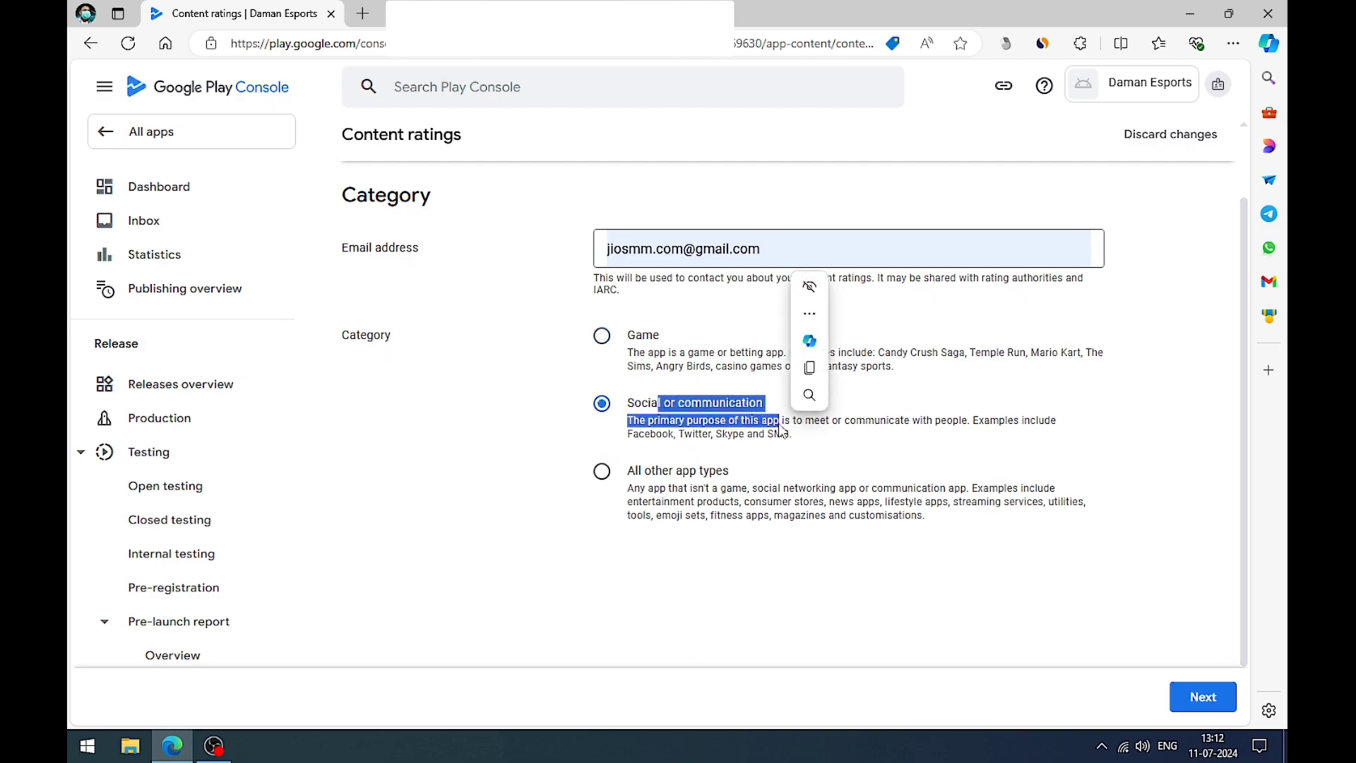
click(601, 472)
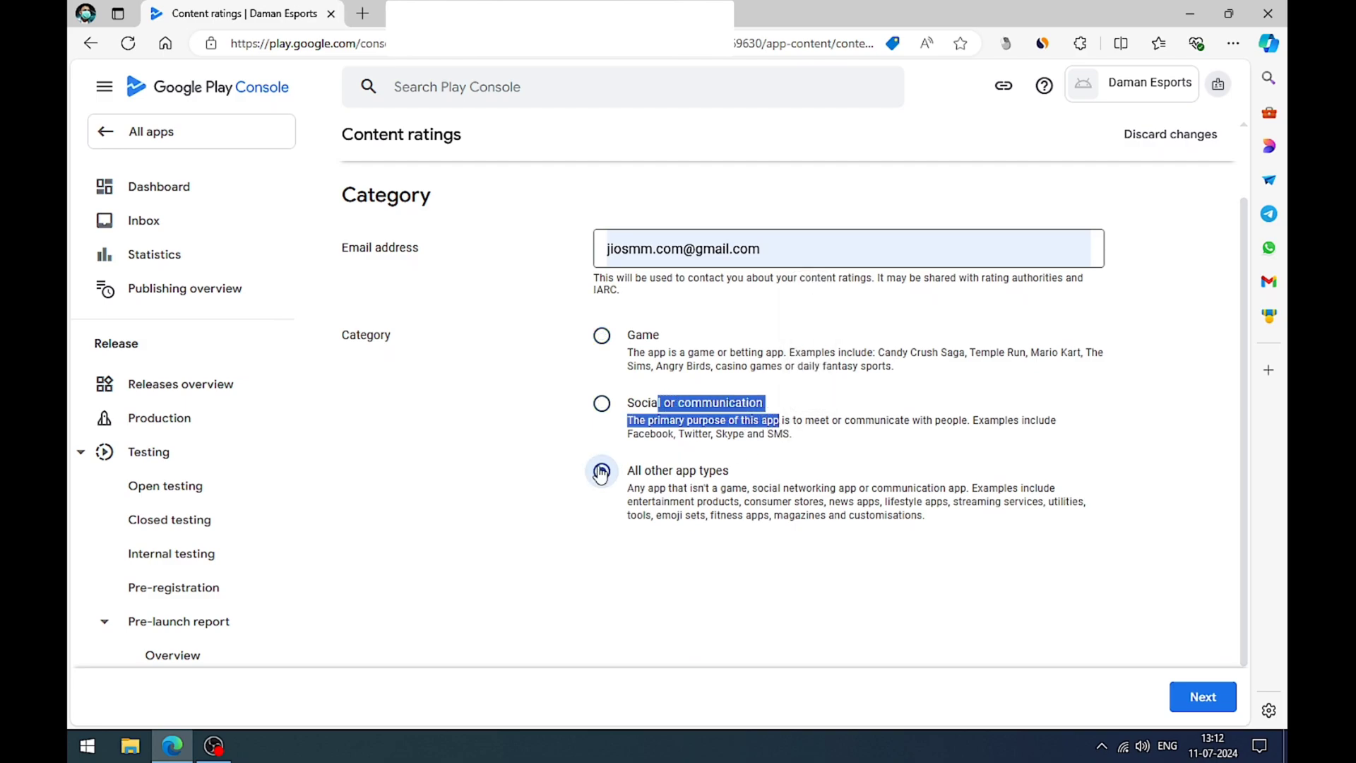
click(1202, 698)
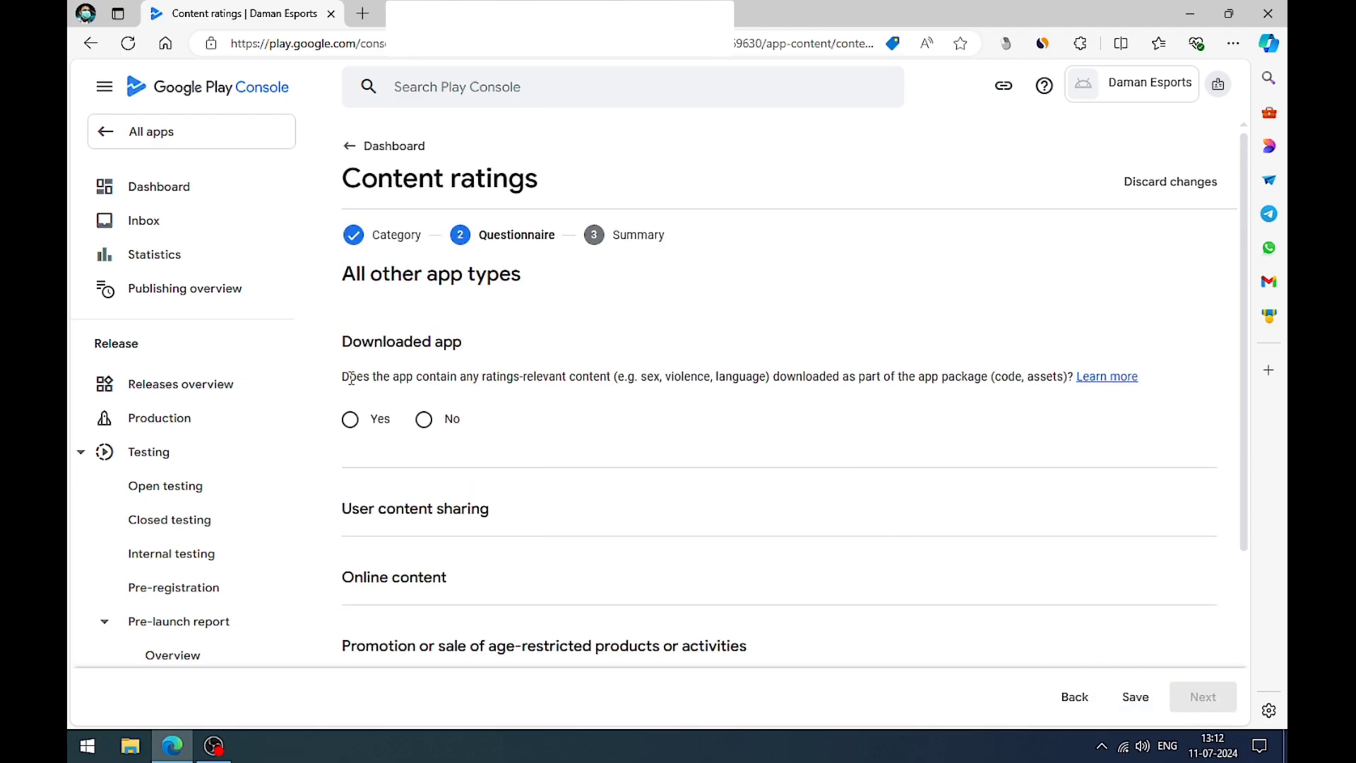
Step: Answer No to the Downloaded app and User content sharing questions in the content rating questionnaire
drag(351, 379, 802, 391)
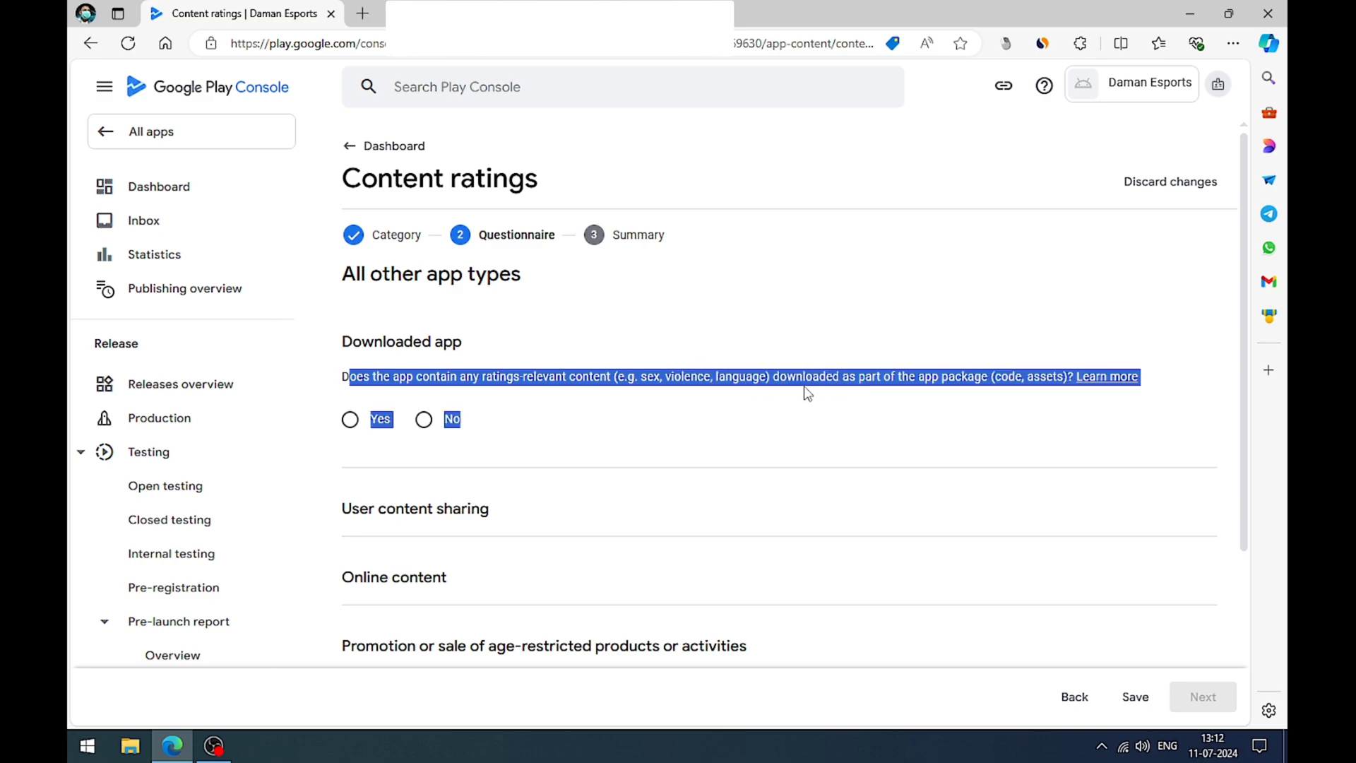
click(710, 353)
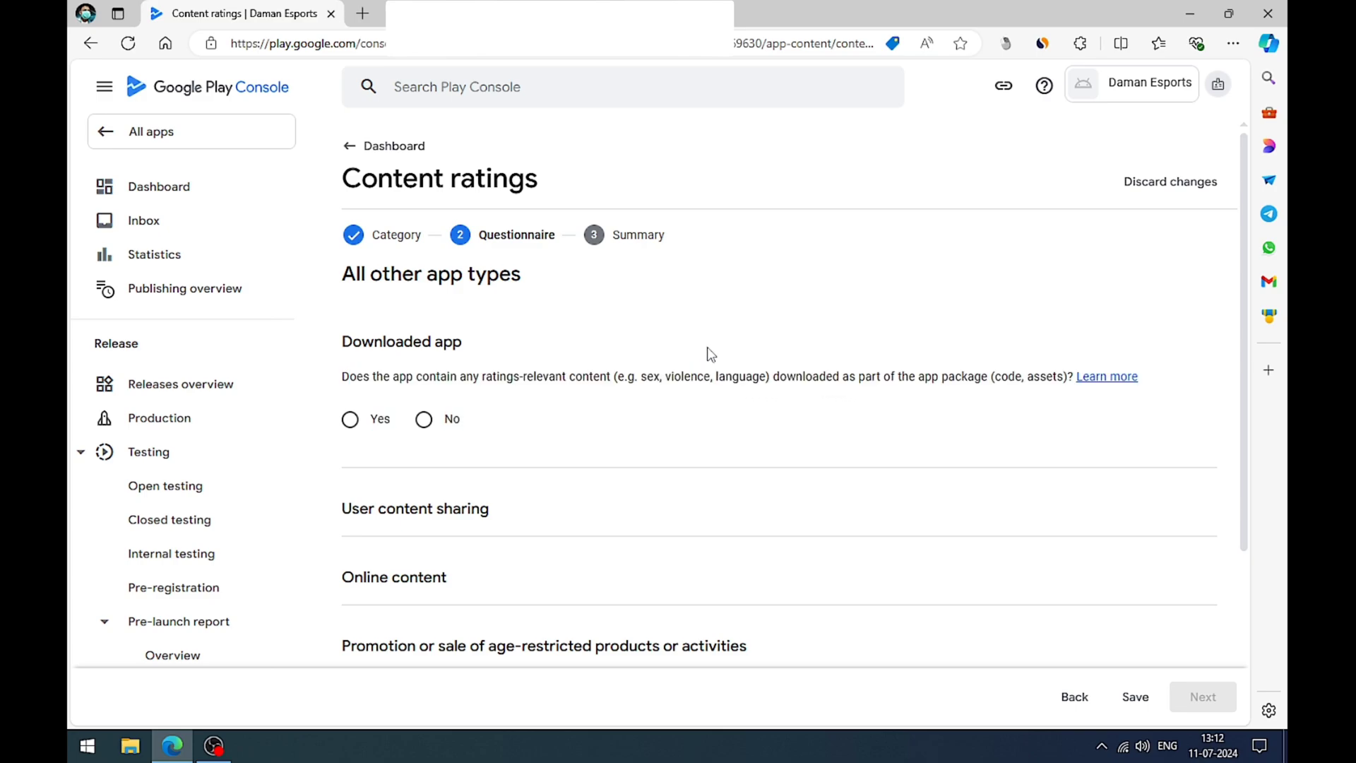
click(423, 420)
scroll(708, 332, down, 3)
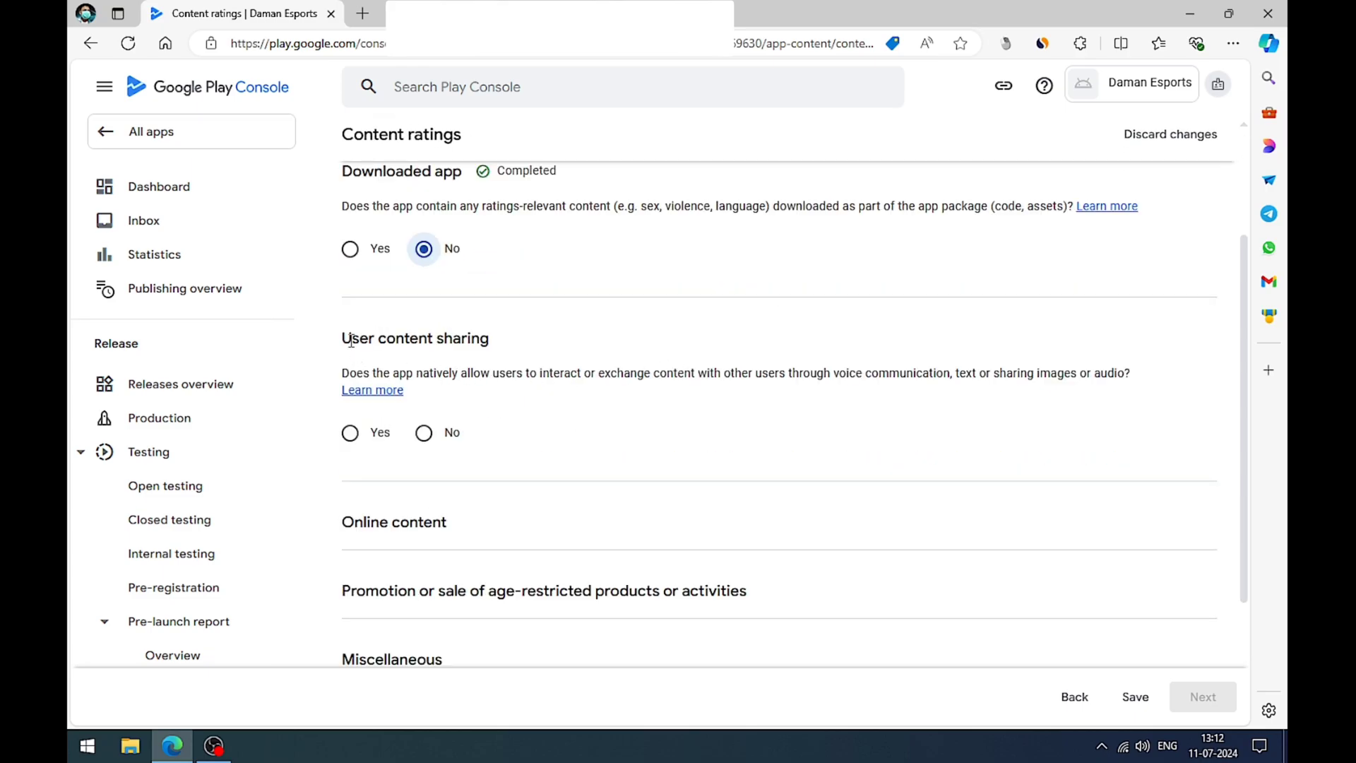
drag(351, 341, 481, 341)
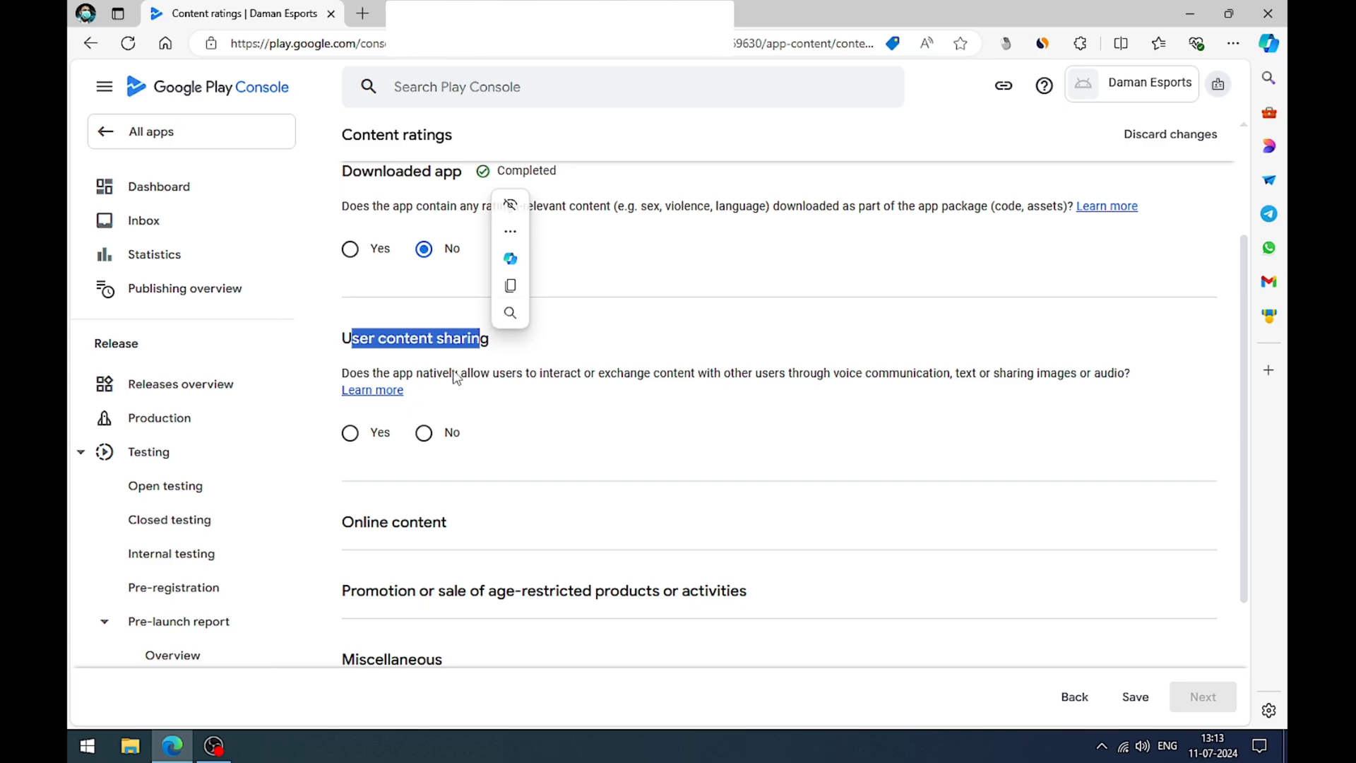
drag(485, 372, 931, 384)
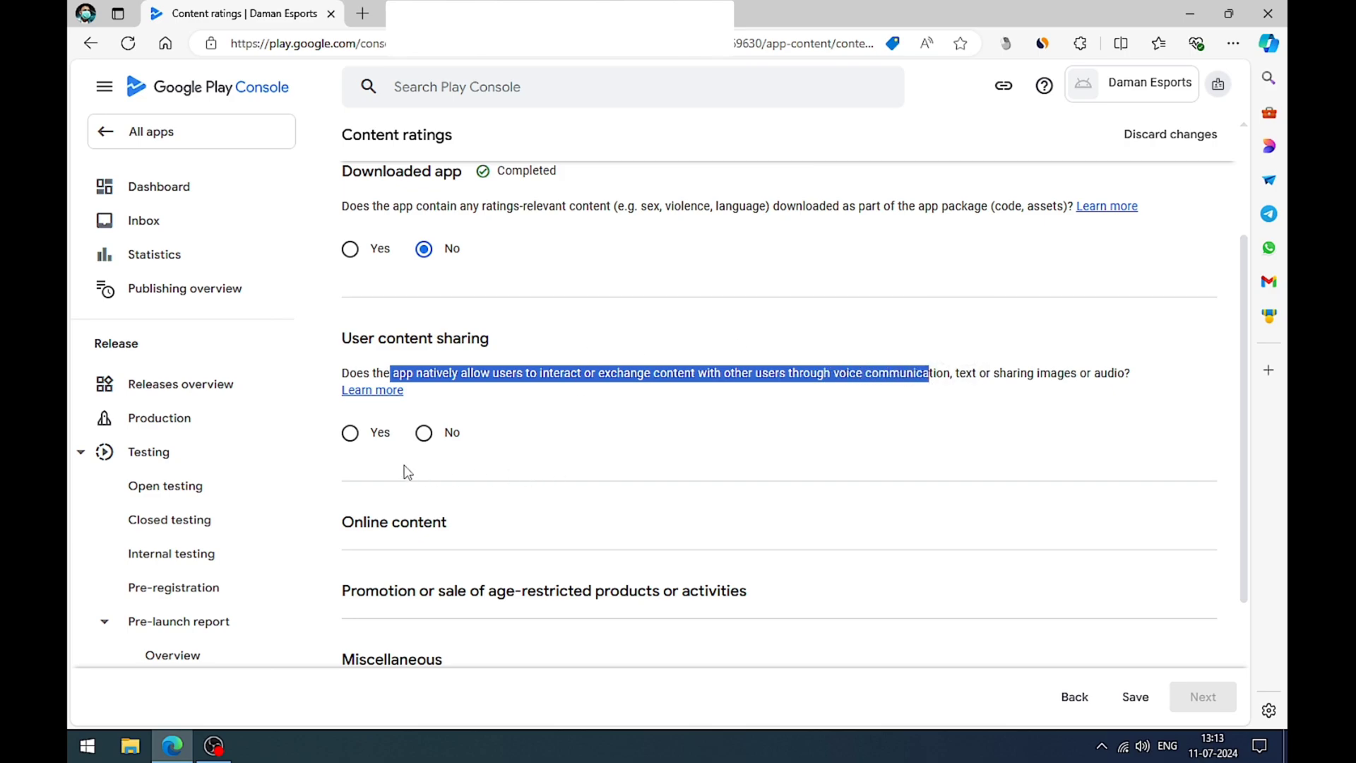
click(424, 433)
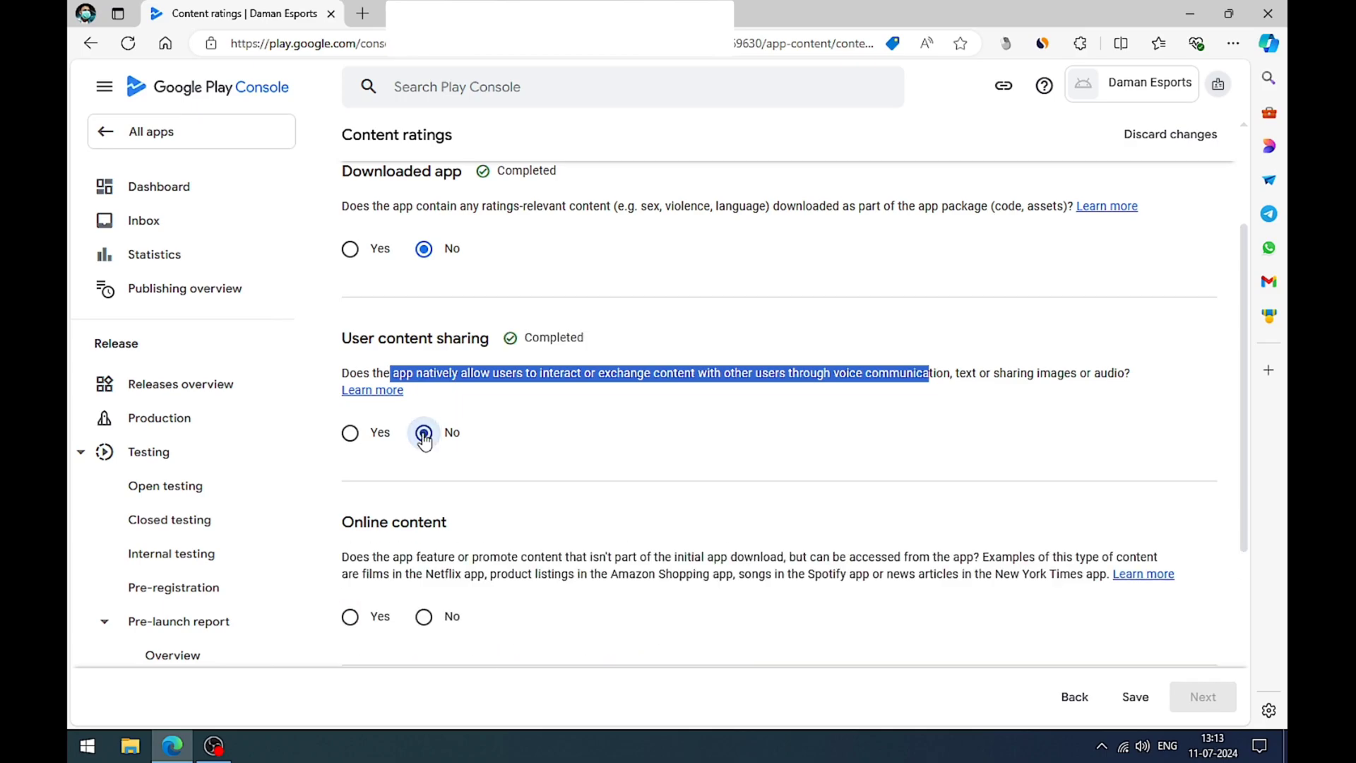
Step: Answer No to the Online content question and the Promotion or sale of age-restricted products or activities question
scroll(603, 360, down, 2)
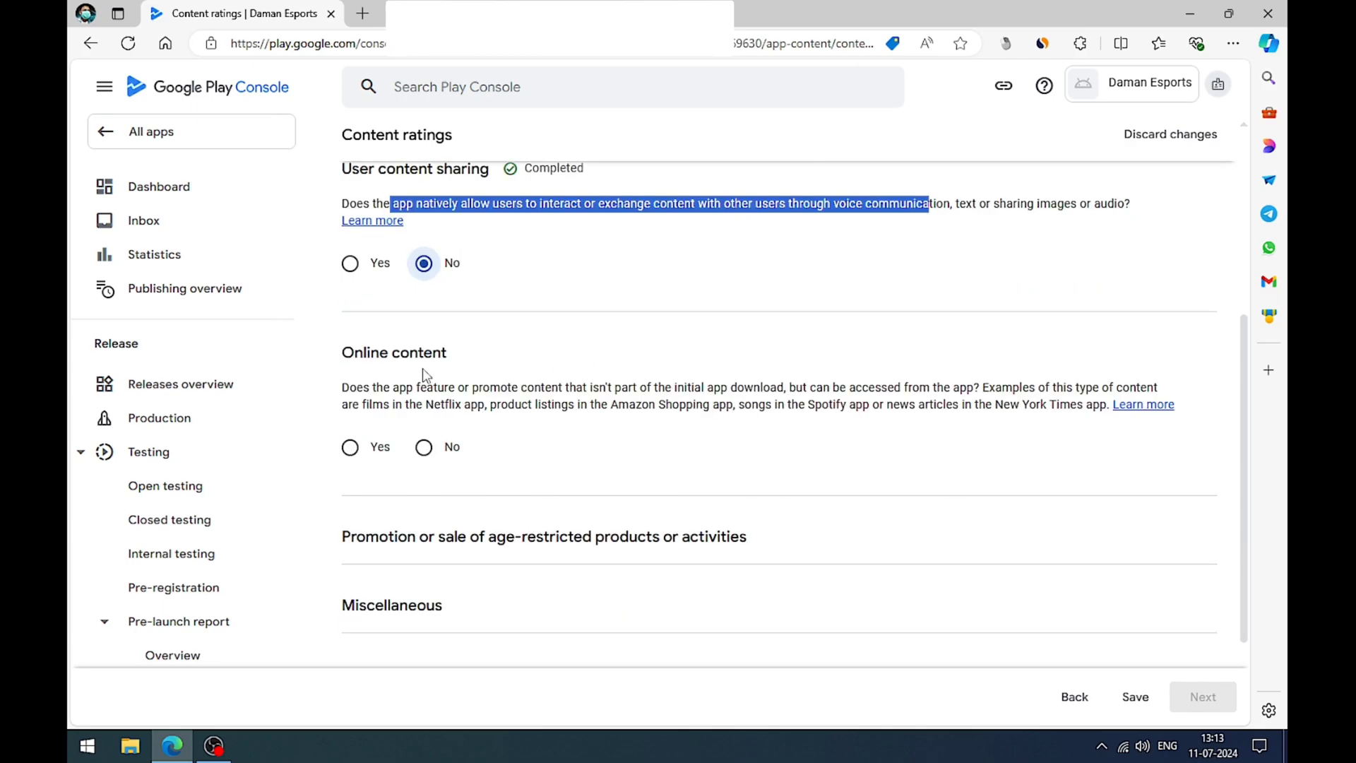
drag(372, 387, 1036, 407)
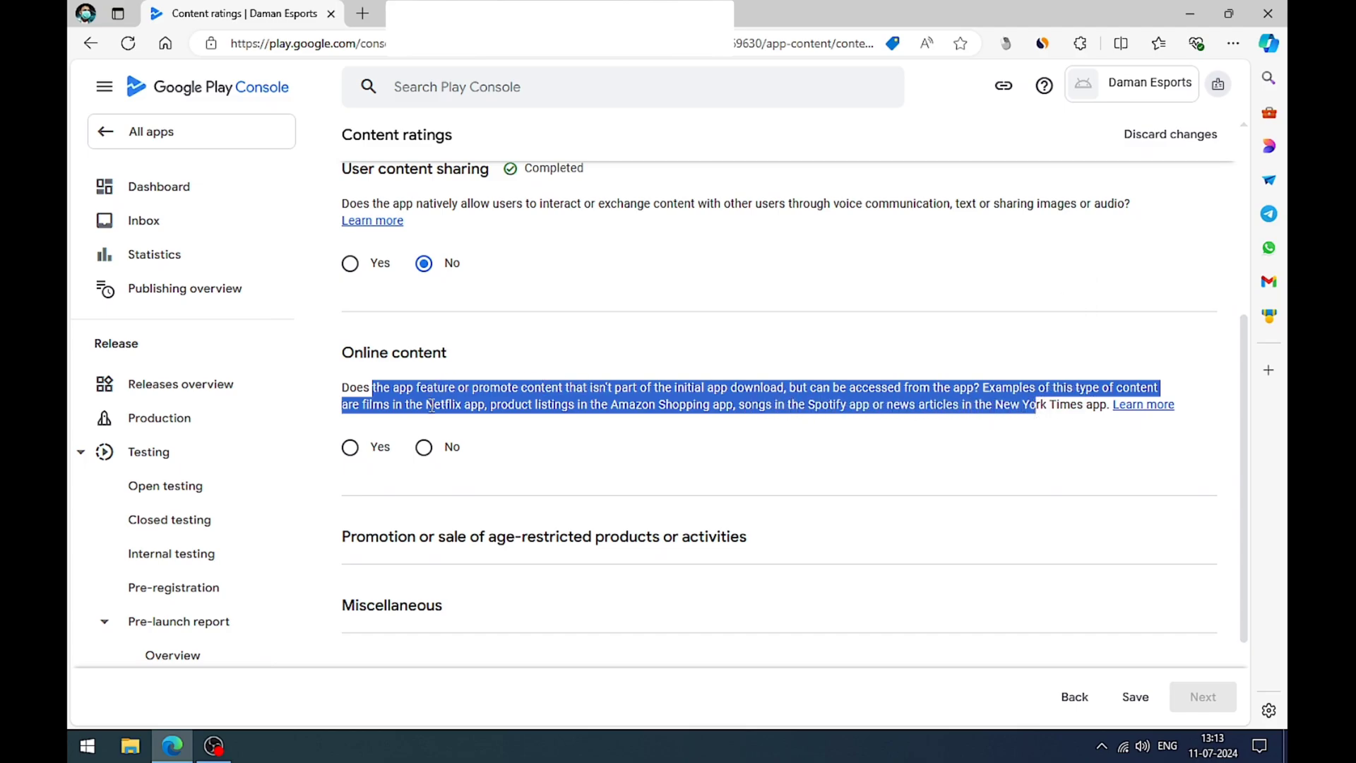
click(424, 447)
scroll(642, 346, down, 3)
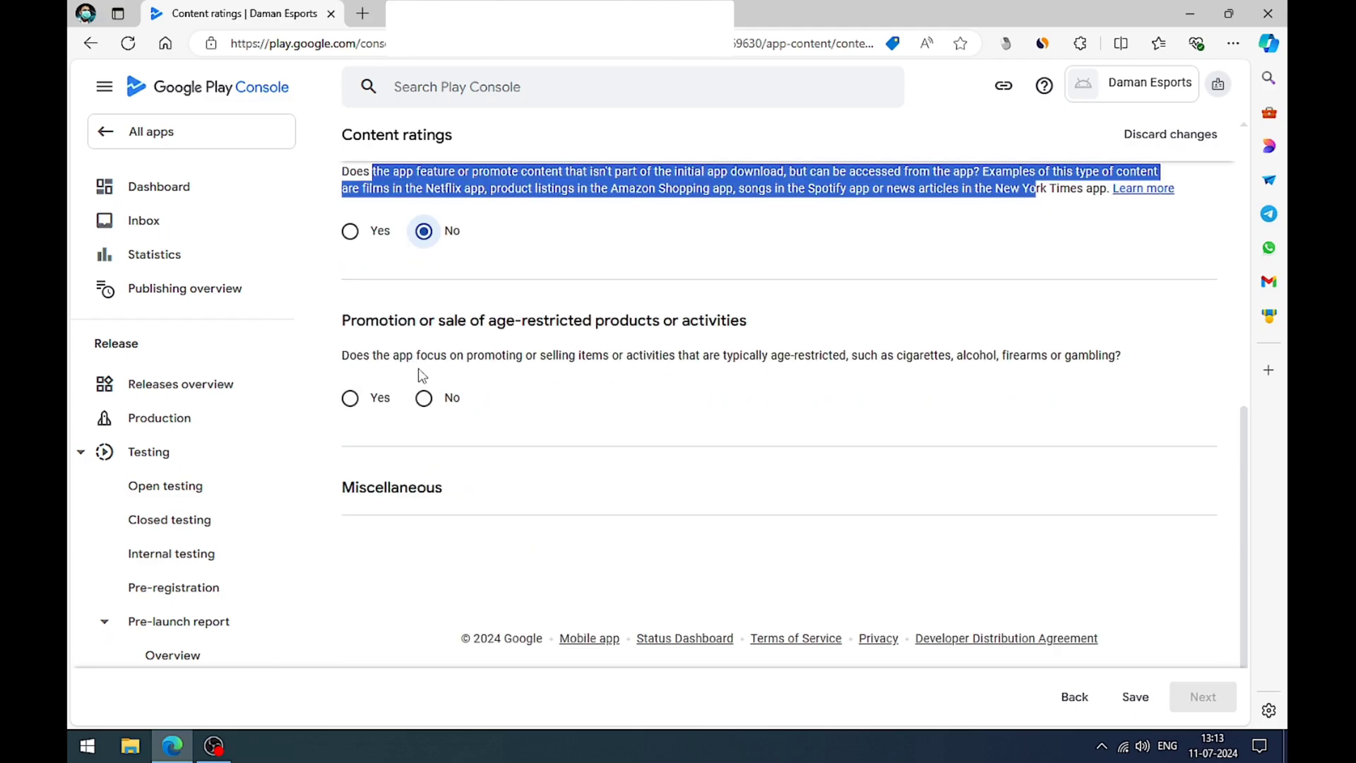
drag(358, 318, 676, 340)
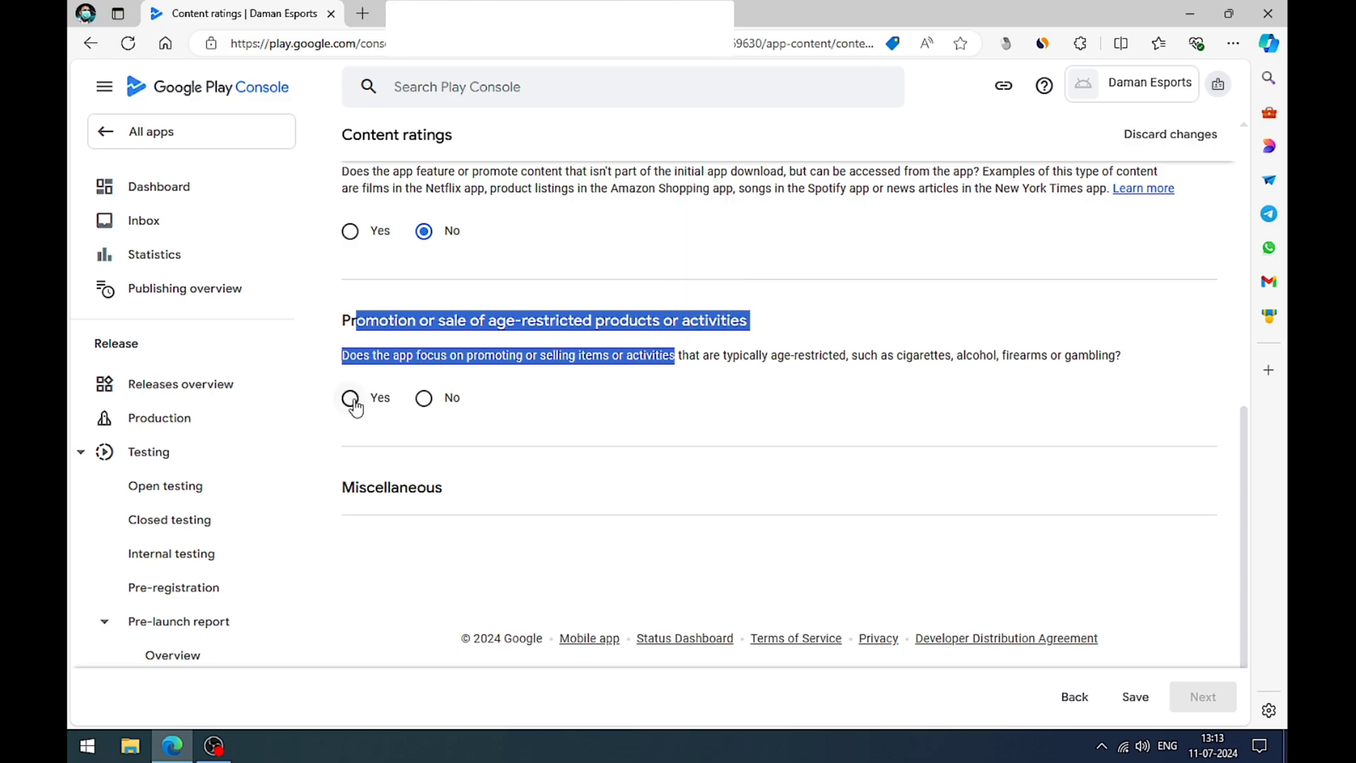
click(423, 399)
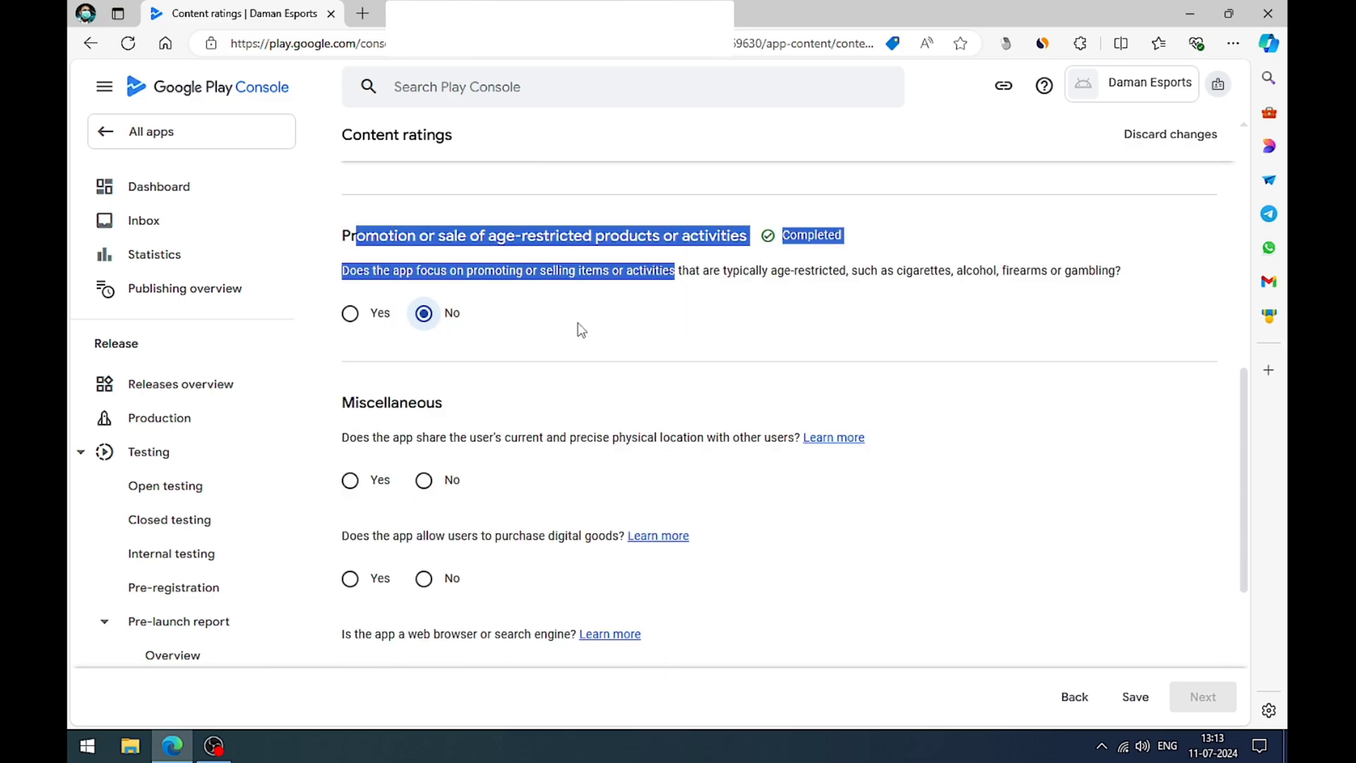
Step: Answer No to the Miscellaneous questions about sharing users' precise physical location and purchasing digital goods
scroll(578, 328, down, 2)
scroll(578, 329, down, 1)
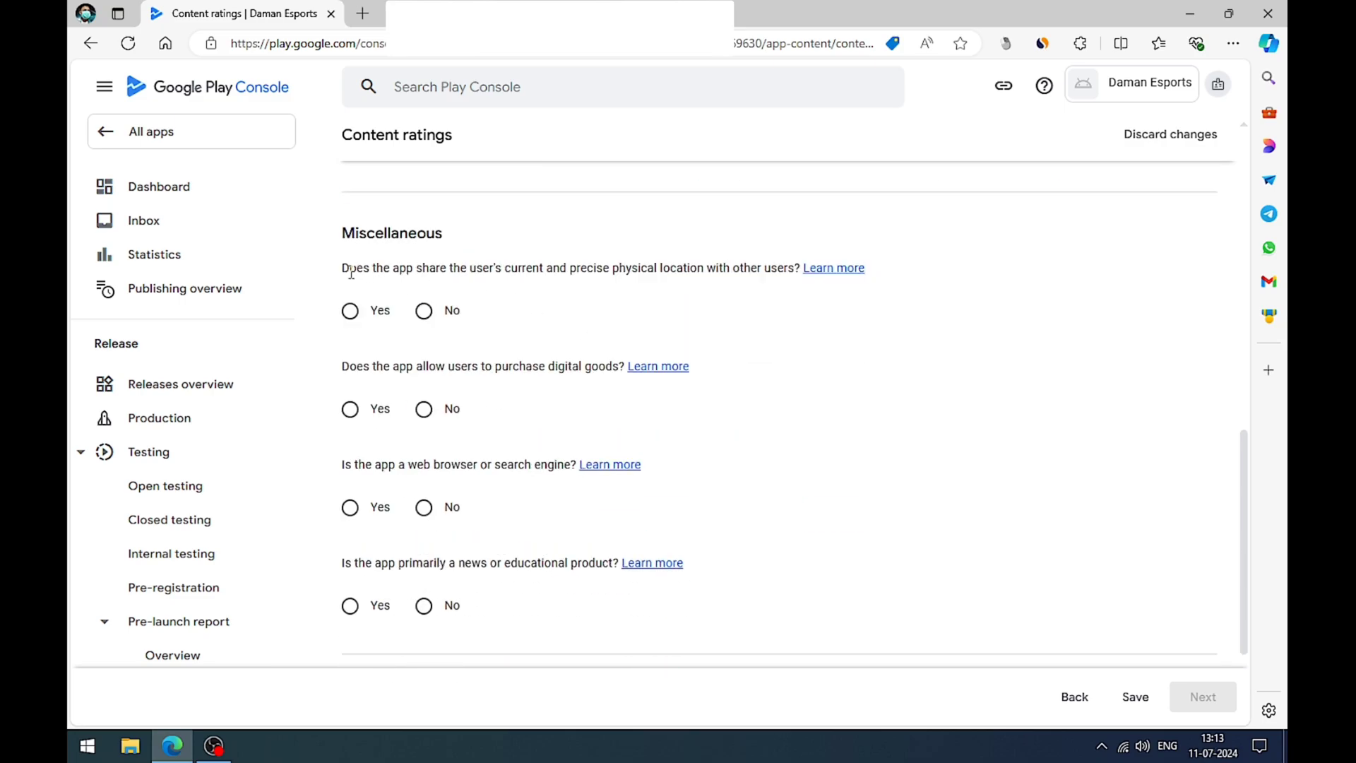
drag(350, 272, 764, 272)
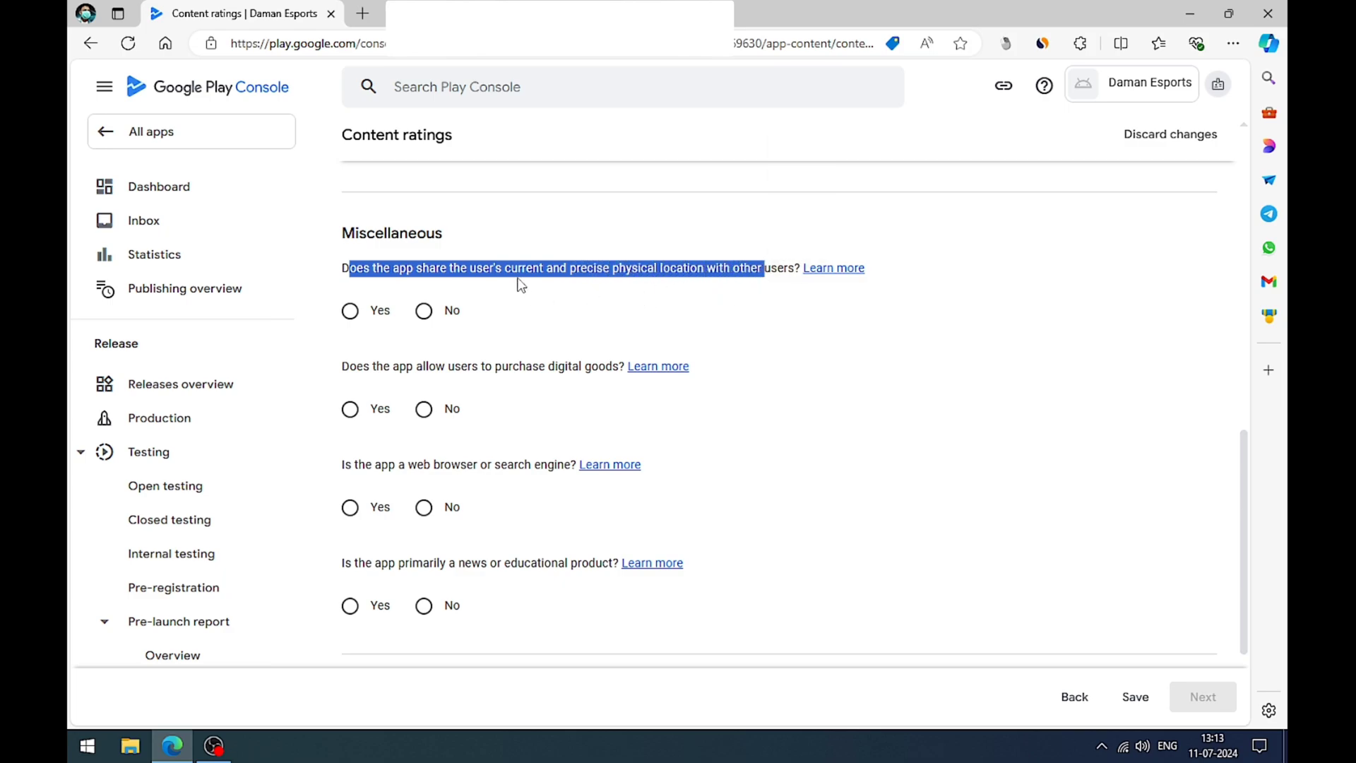
click(426, 314)
drag(343, 368, 612, 370)
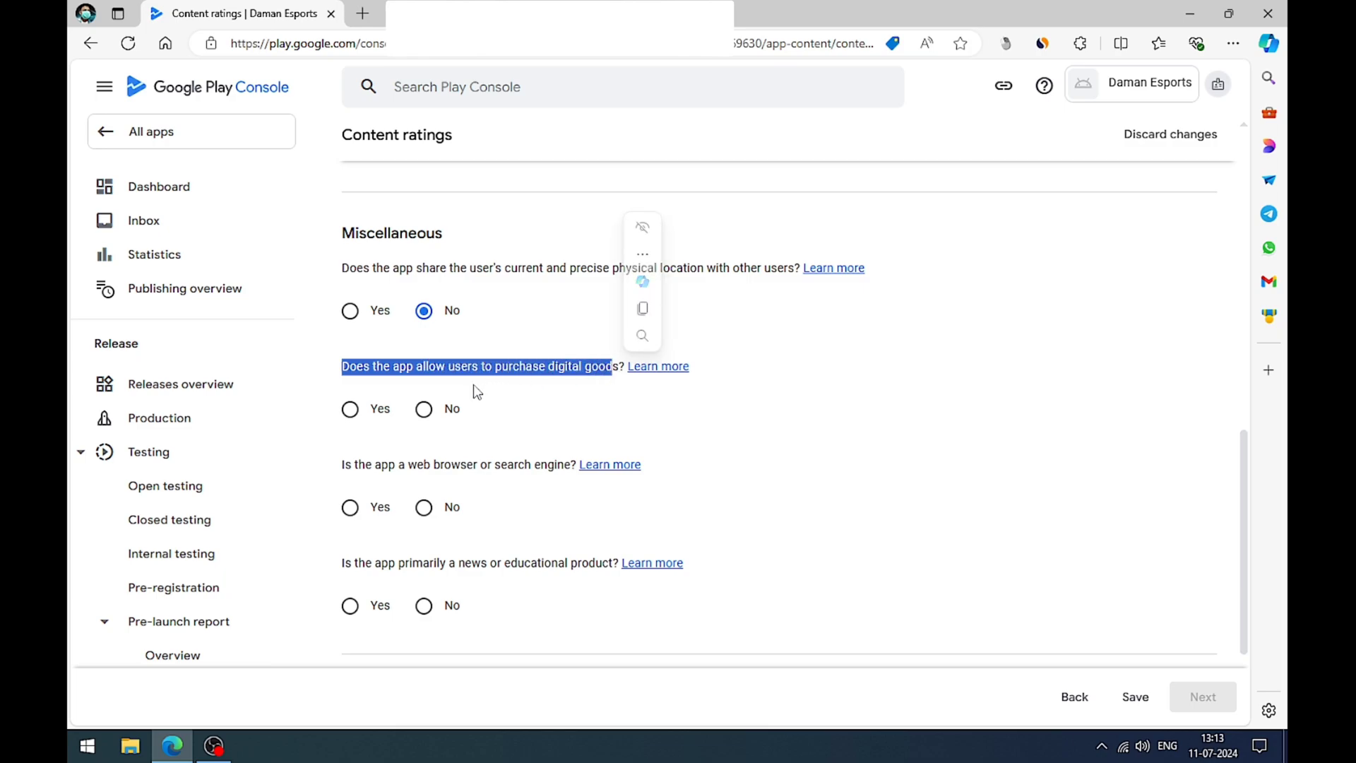
click(425, 411)
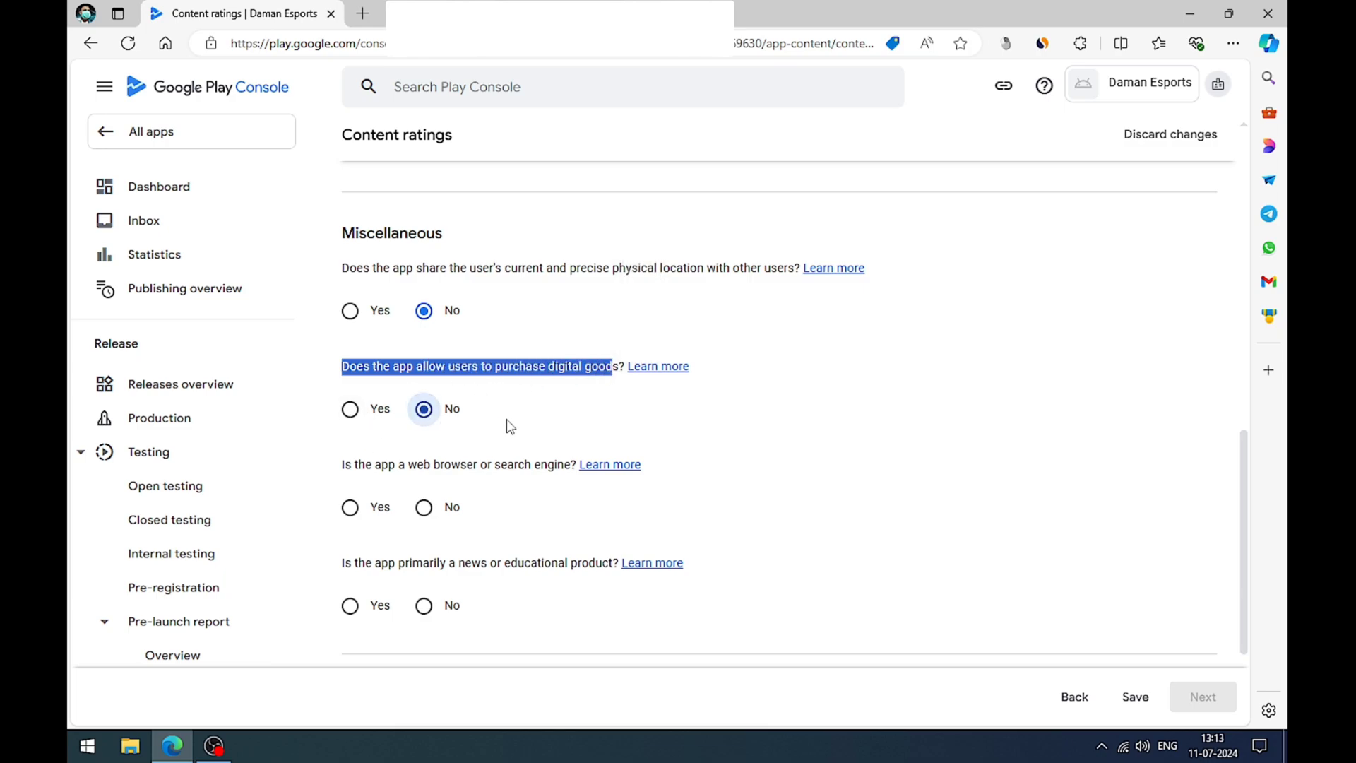
Step: Answer No to the questions about being a web browser or search engine and being primarily a news or educational product
scroll(507, 418, down, 1)
click(439, 426)
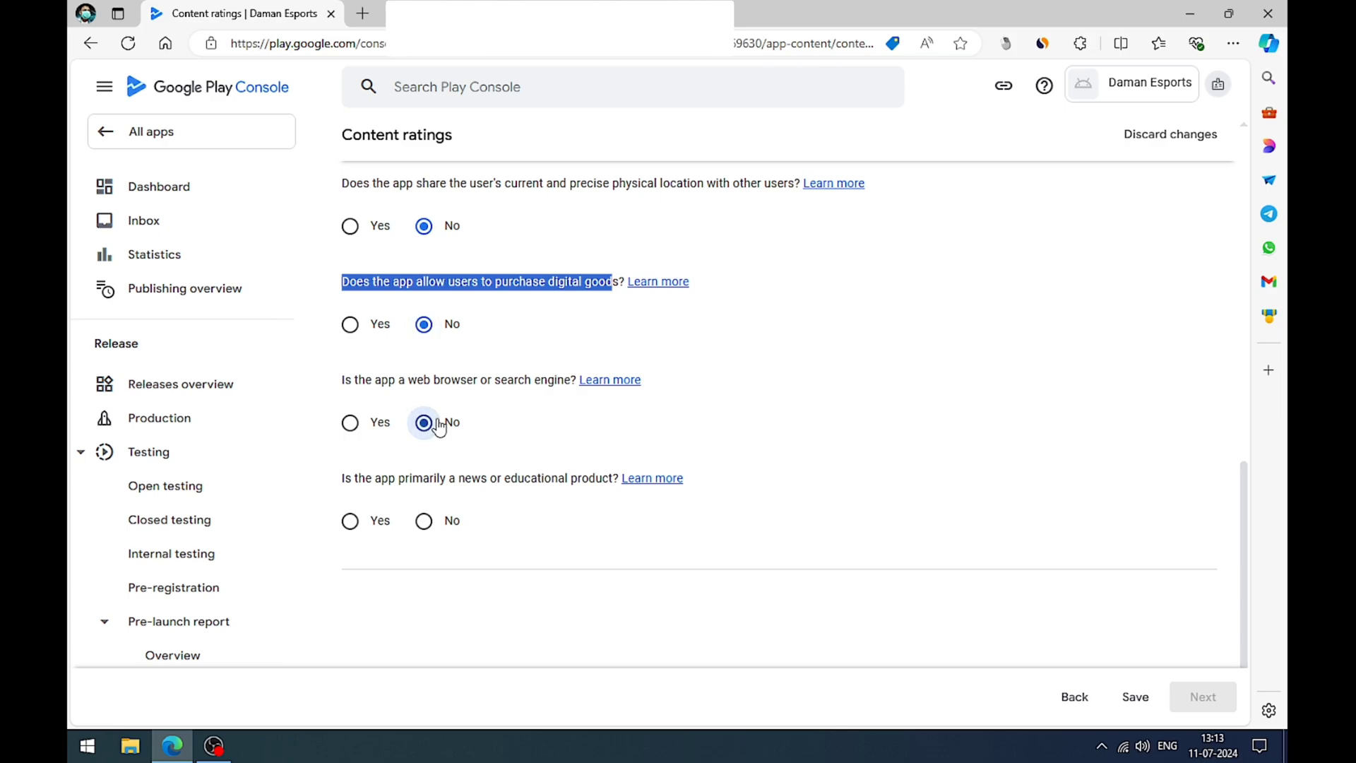
drag(344, 380, 561, 385)
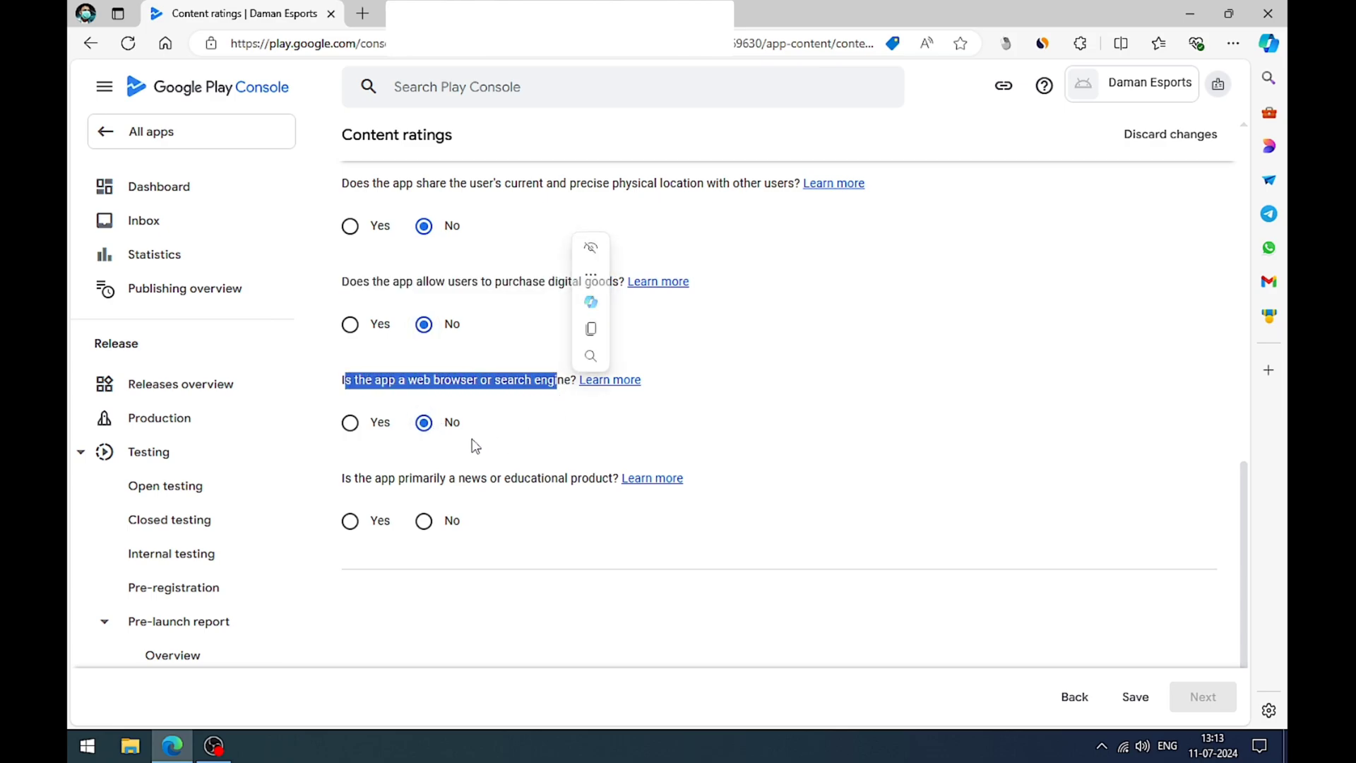
click(472, 444)
drag(342, 478, 566, 494)
click(524, 514)
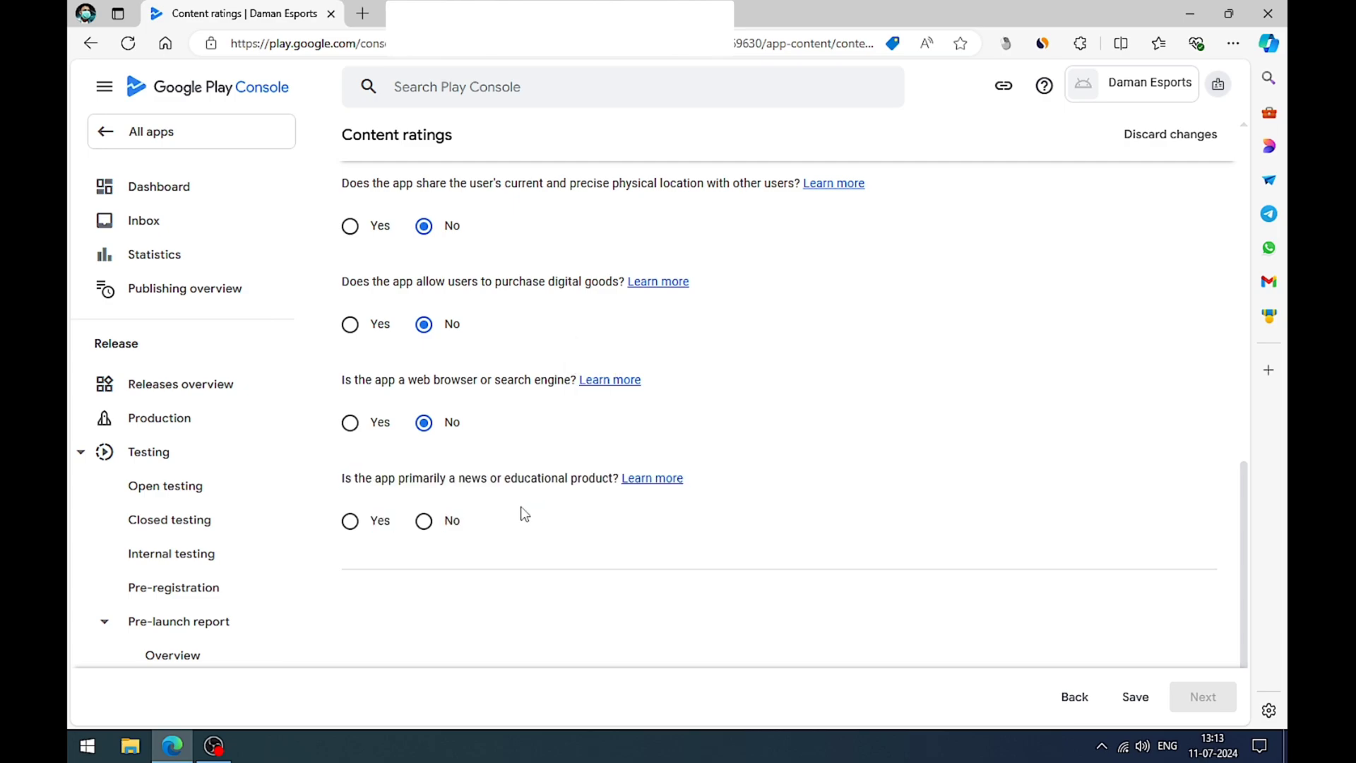
click(424, 522)
scroll(761, 439, down, 1)
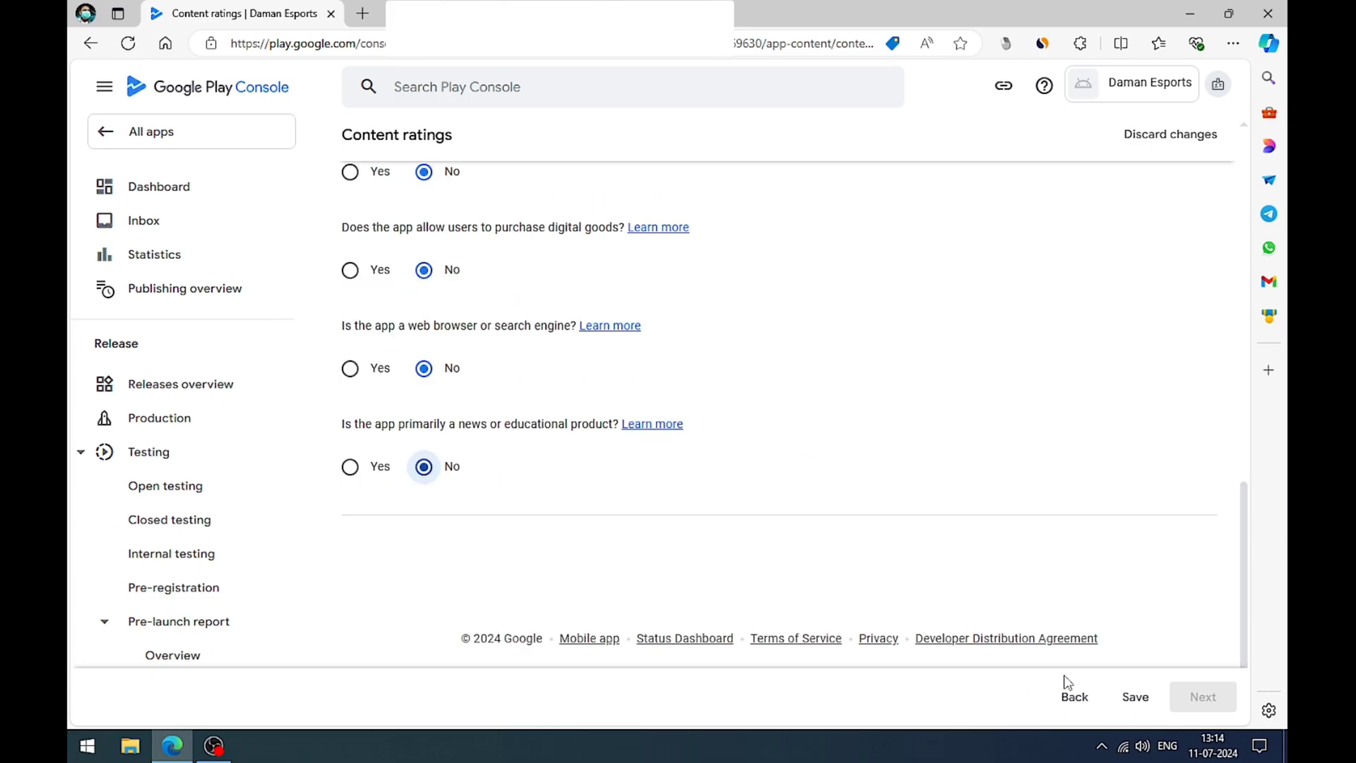
Step: Save the content rating questionnaire and proceed to its summary
click(1134, 696)
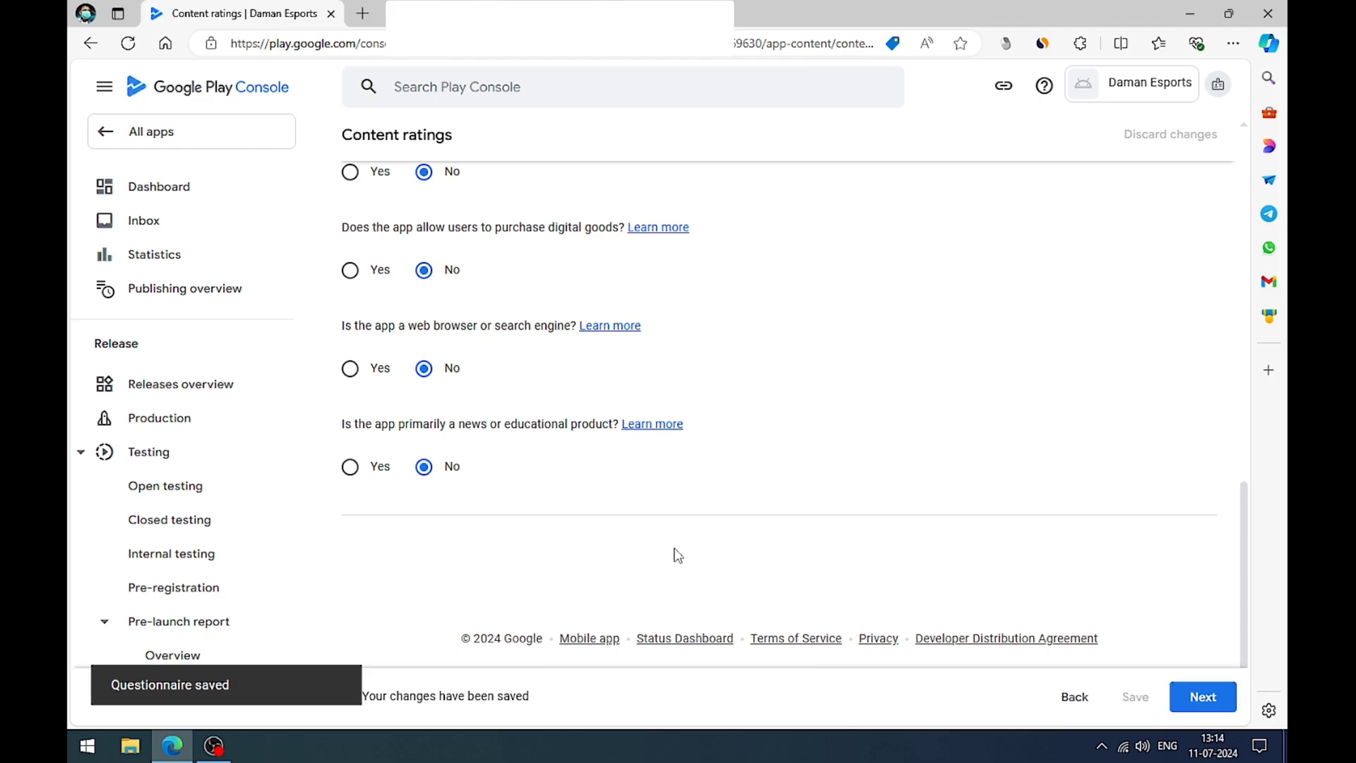
scroll(676, 555, up, 5)
scroll(701, 460, up, 8)
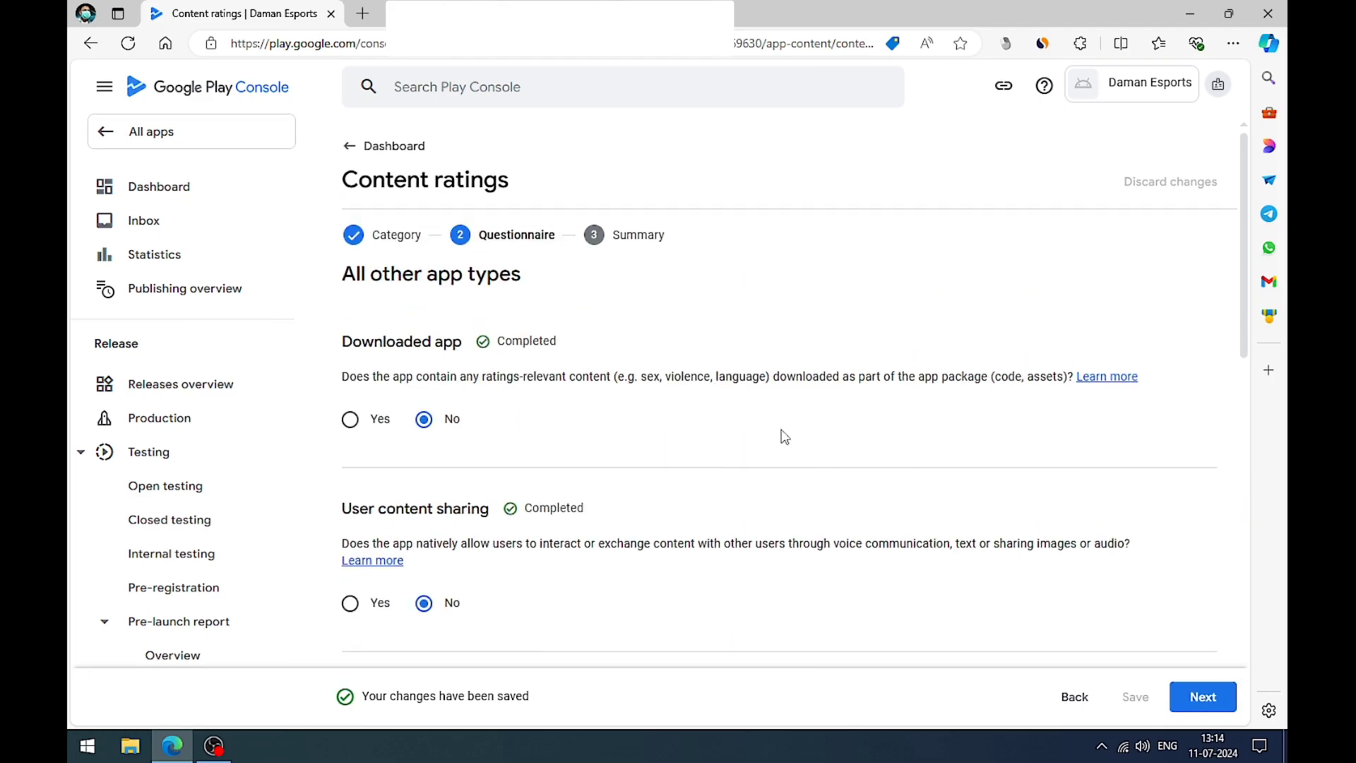
click(1201, 695)
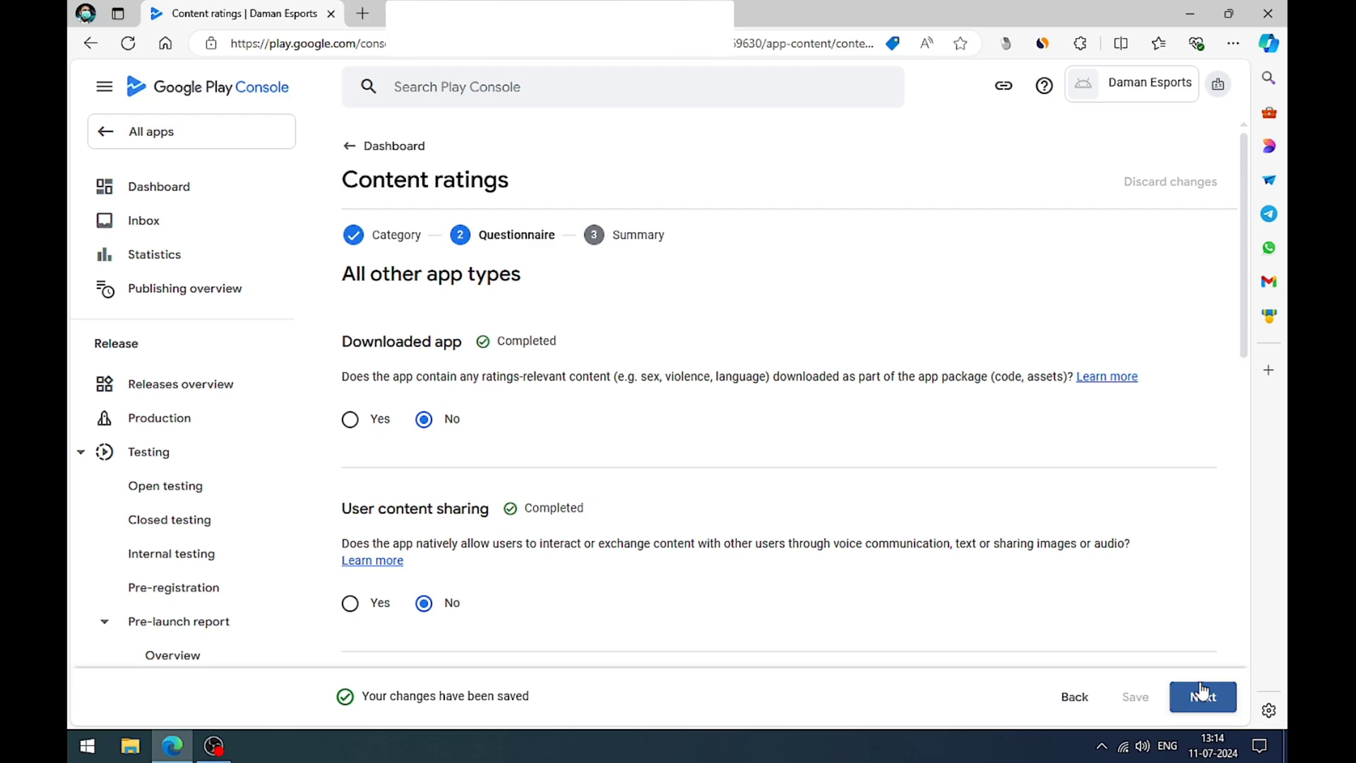
Step: Review the regional ratings in the content rating summary and save them
scroll(593, 382, down, 5)
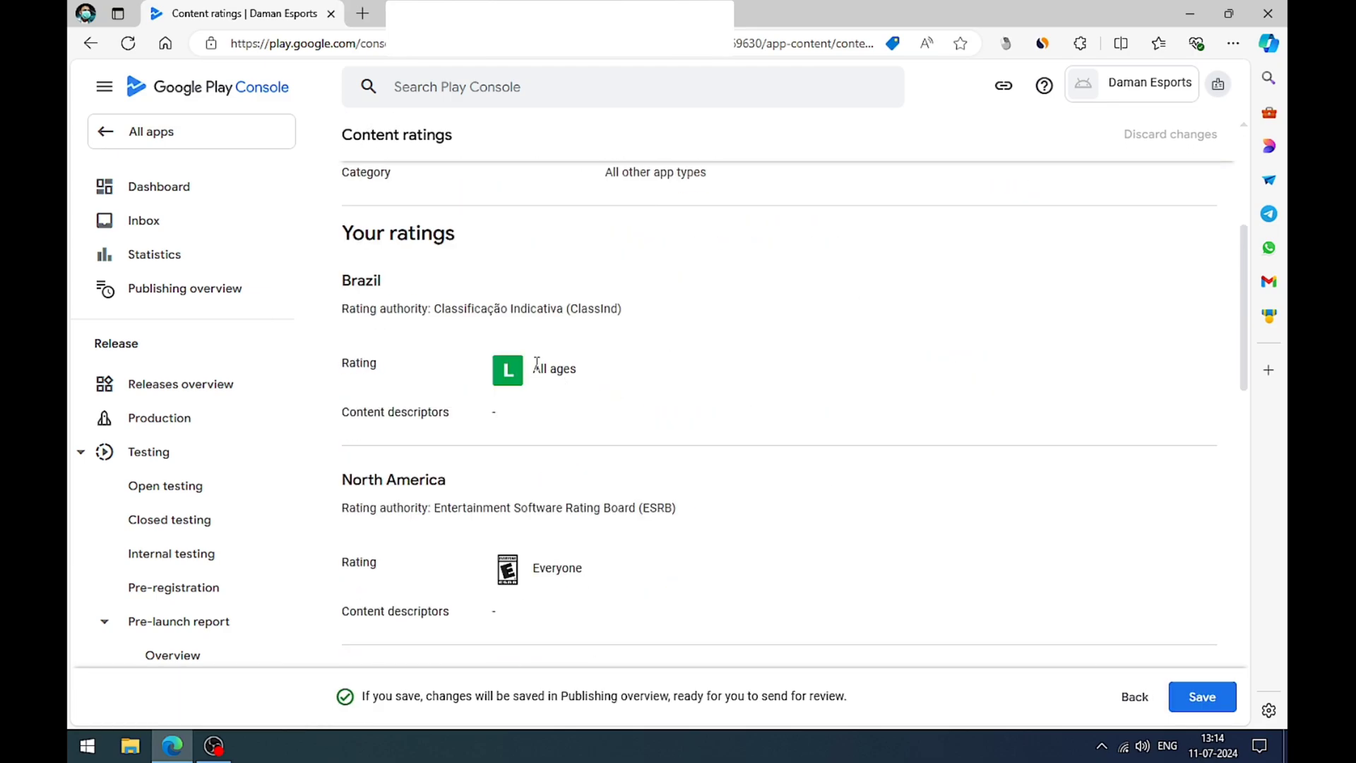
scroll(537, 363, up, 2)
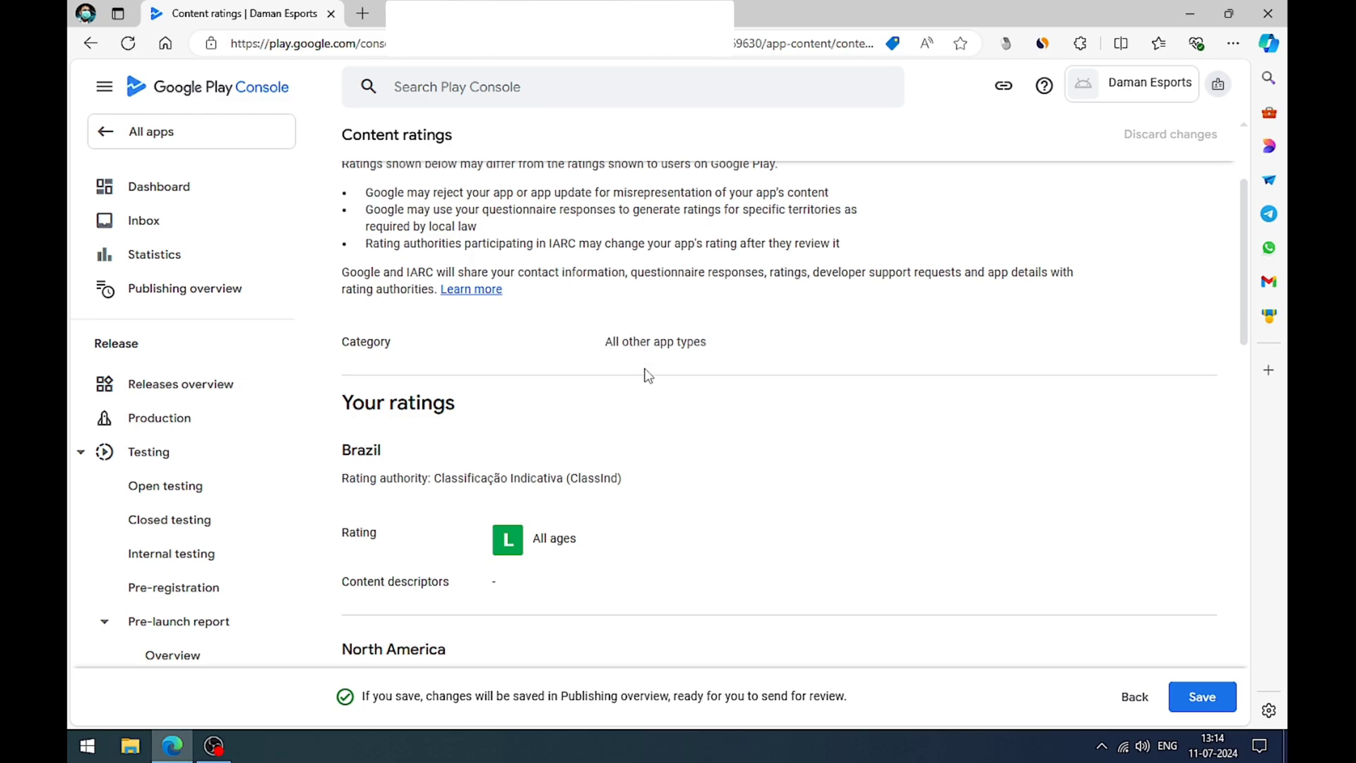
scroll(648, 374, down, 8)
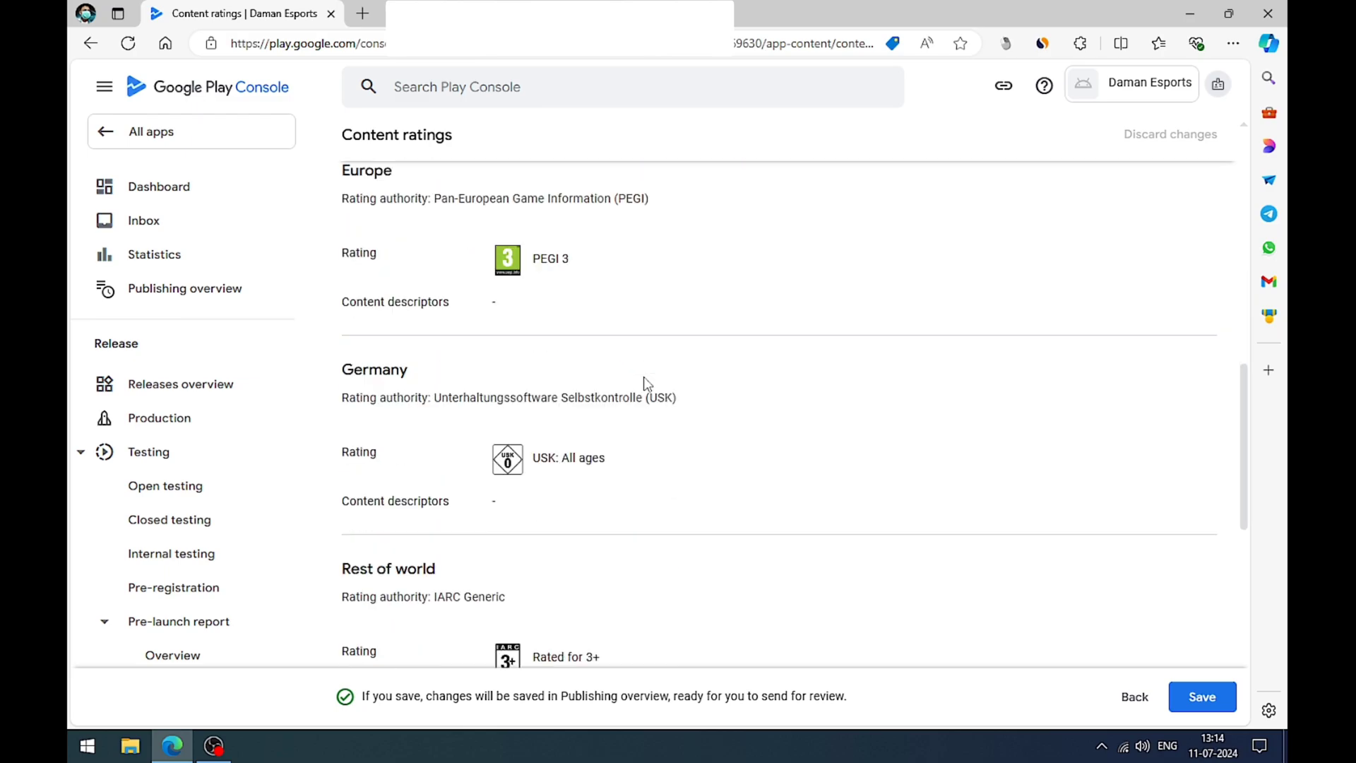
scroll(647, 383, down, 8)
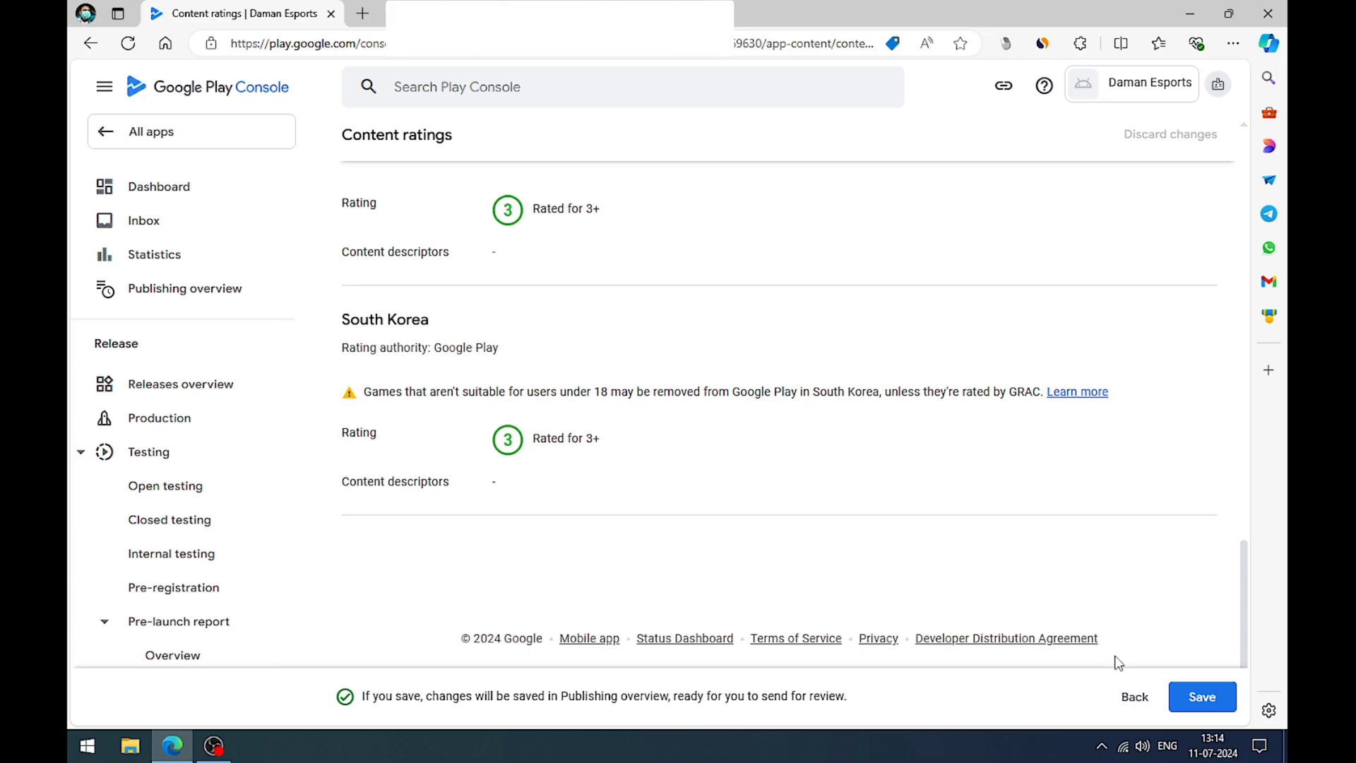
click(1185, 697)
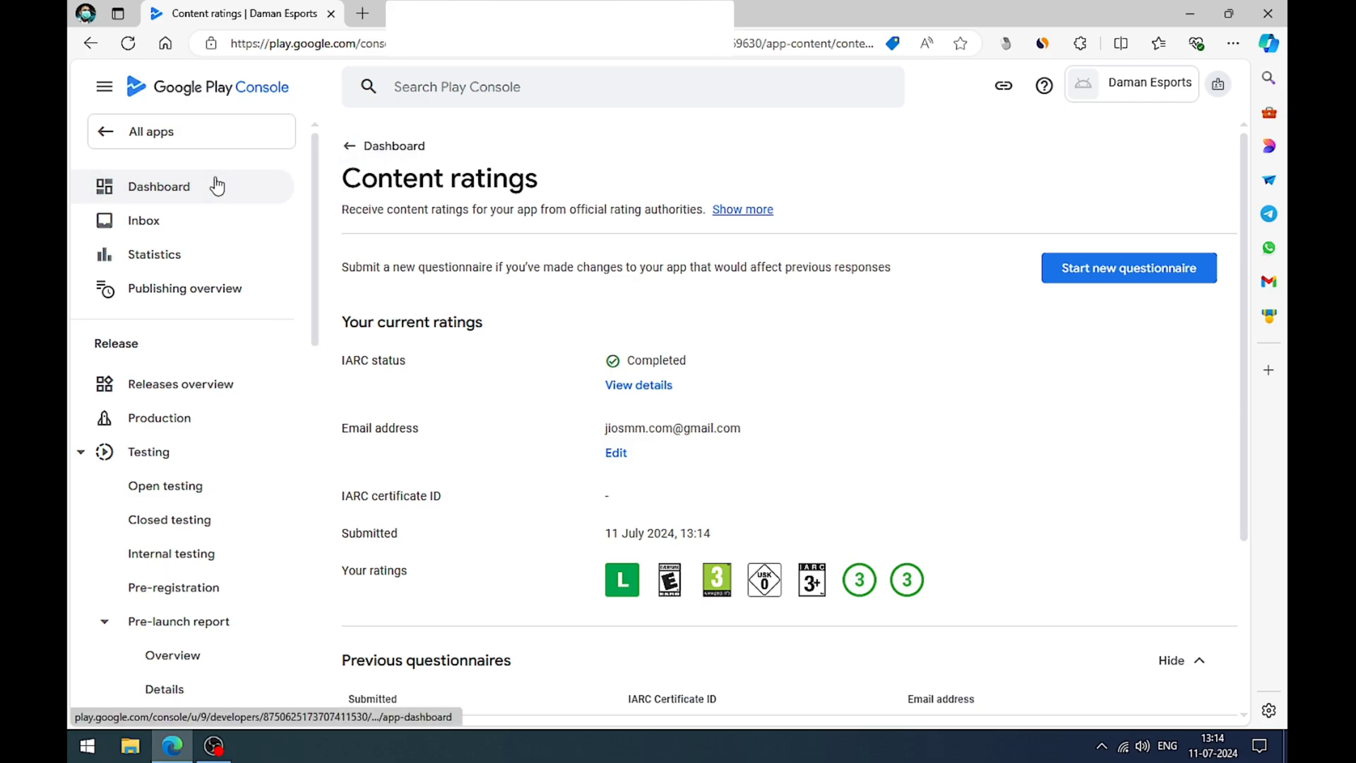
Step: Return to the app dashboard and open the Target audience setup task
click(213, 186)
scroll(620, 297, down, 4)
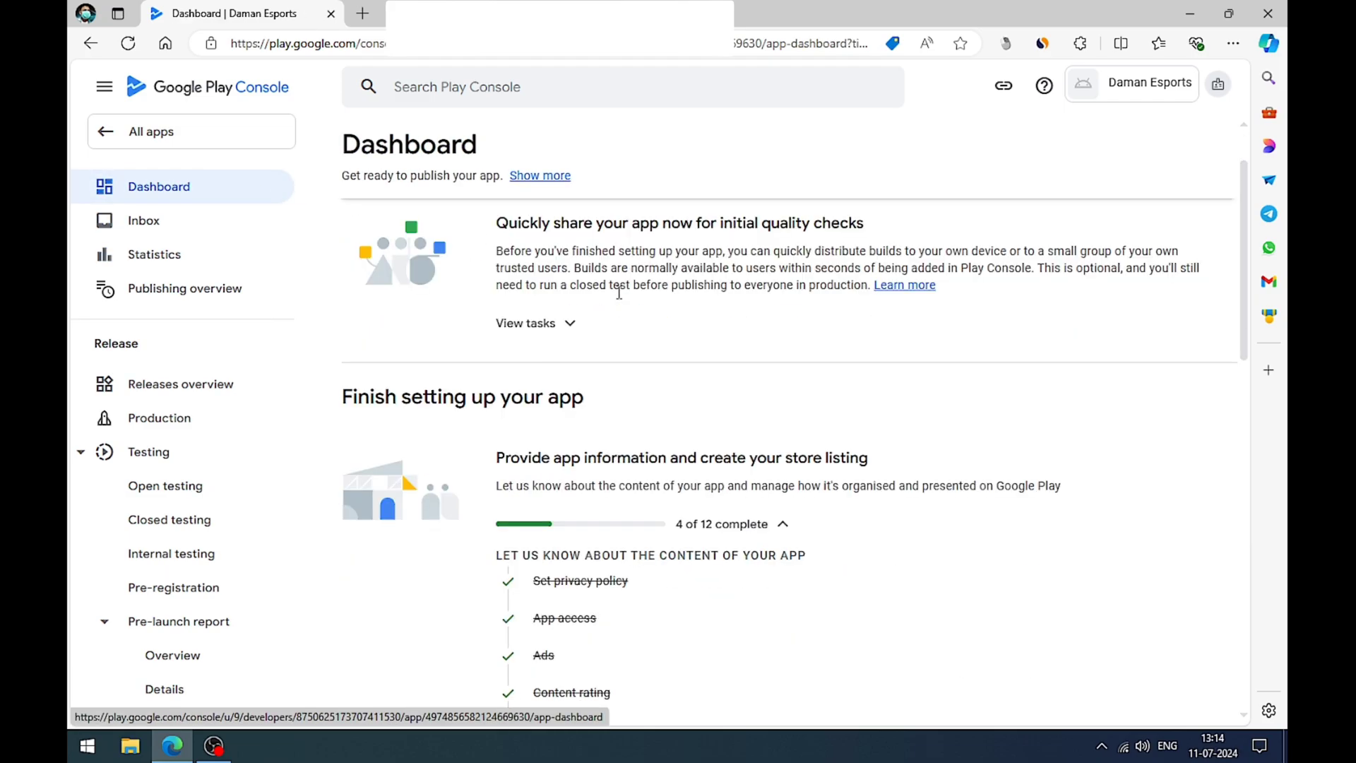
scroll(620, 299, down, 2)
drag(529, 269, 612, 270)
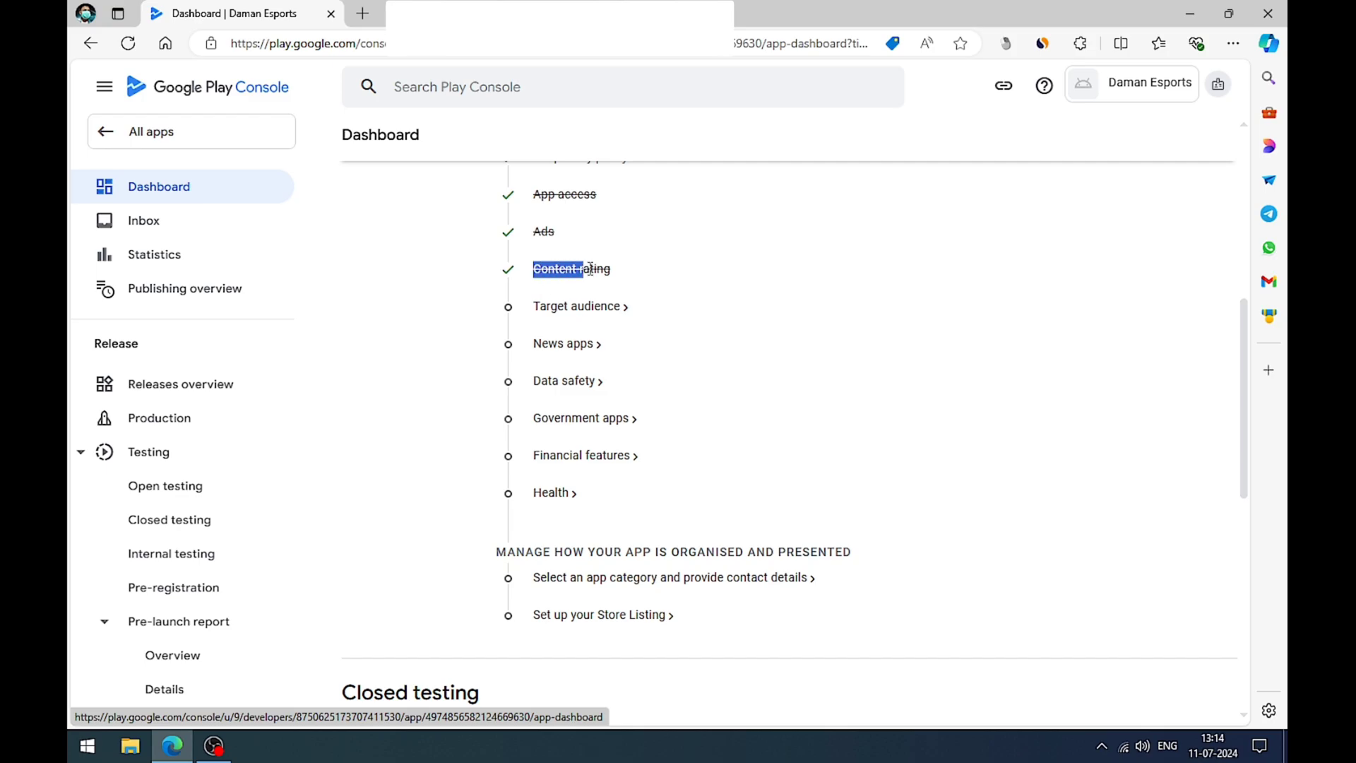
drag(540, 315, 617, 309)
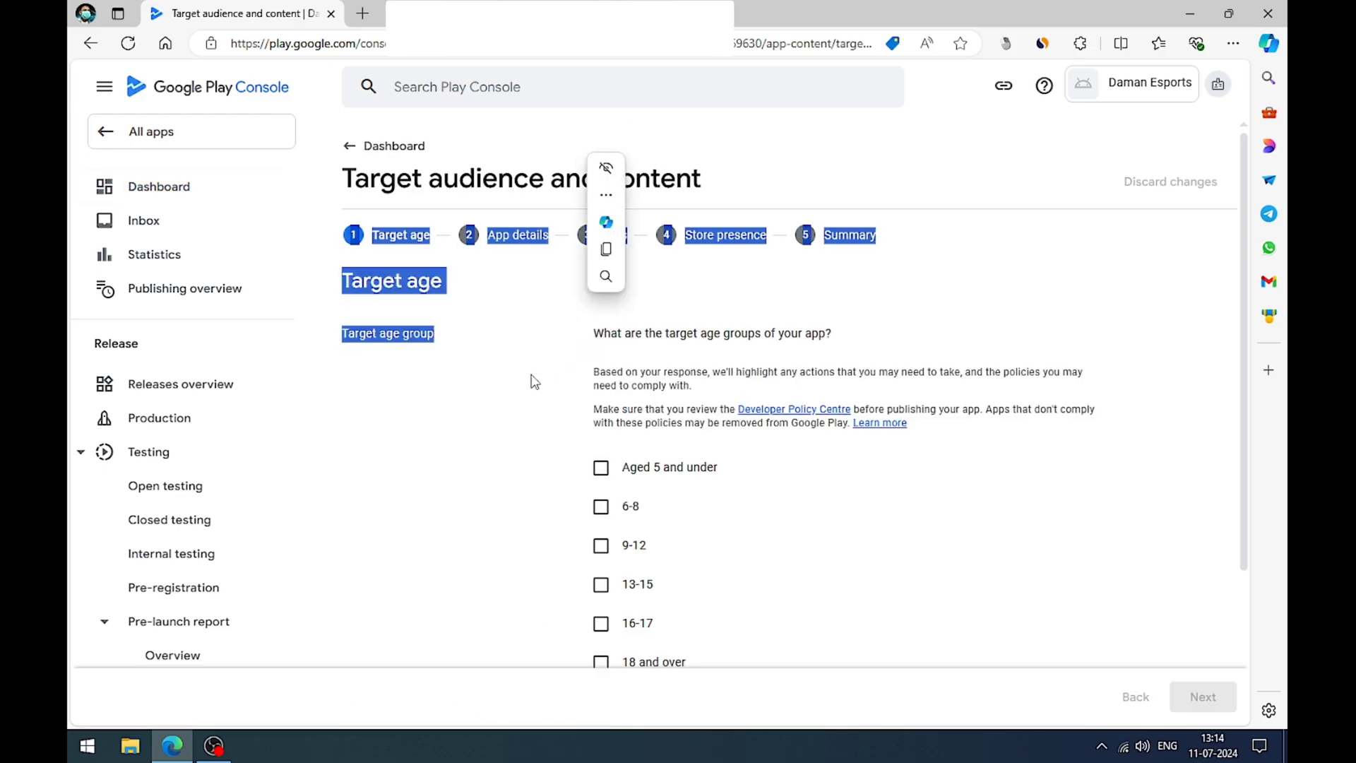
click(535, 381)
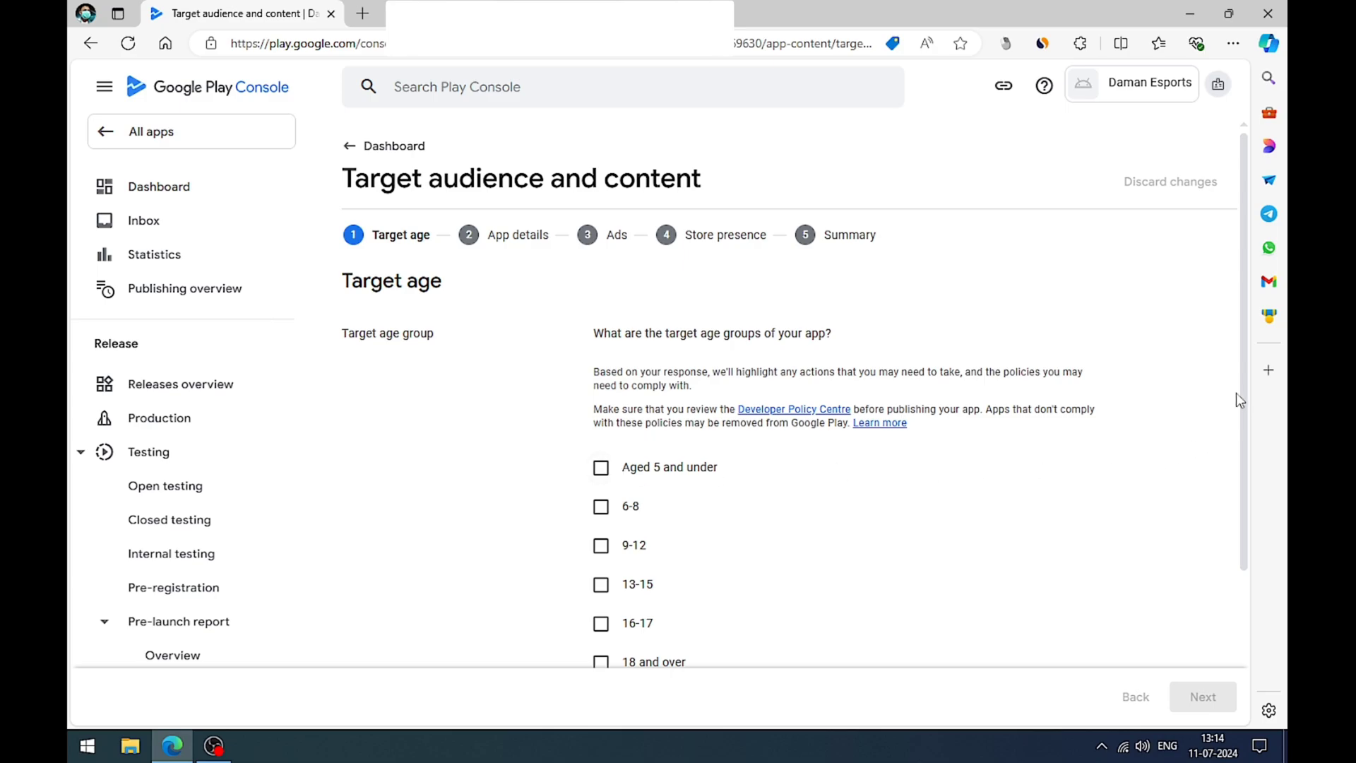
Step: Set the app's target age group to 18 and over only and proceed to Store presence
drag(1243, 362, 1249, 455)
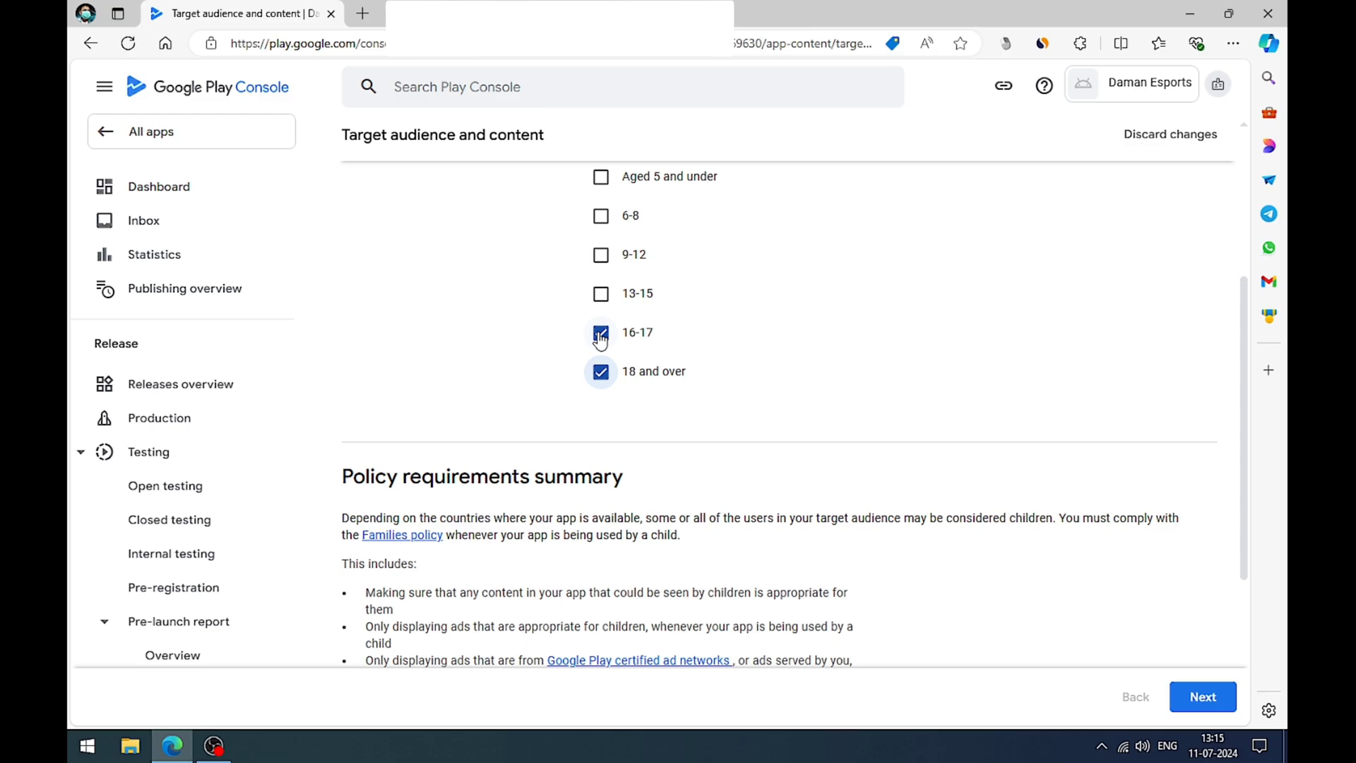
click(600, 333)
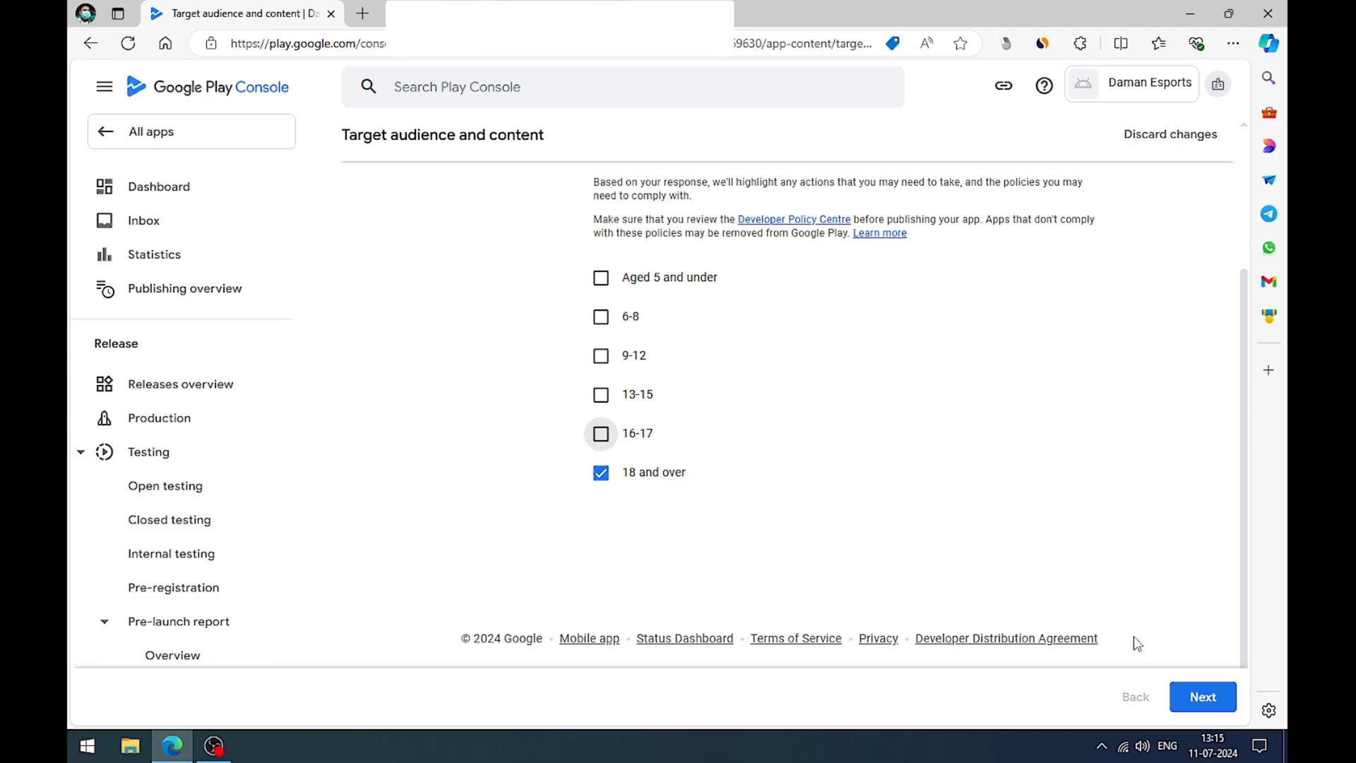
click(1184, 697)
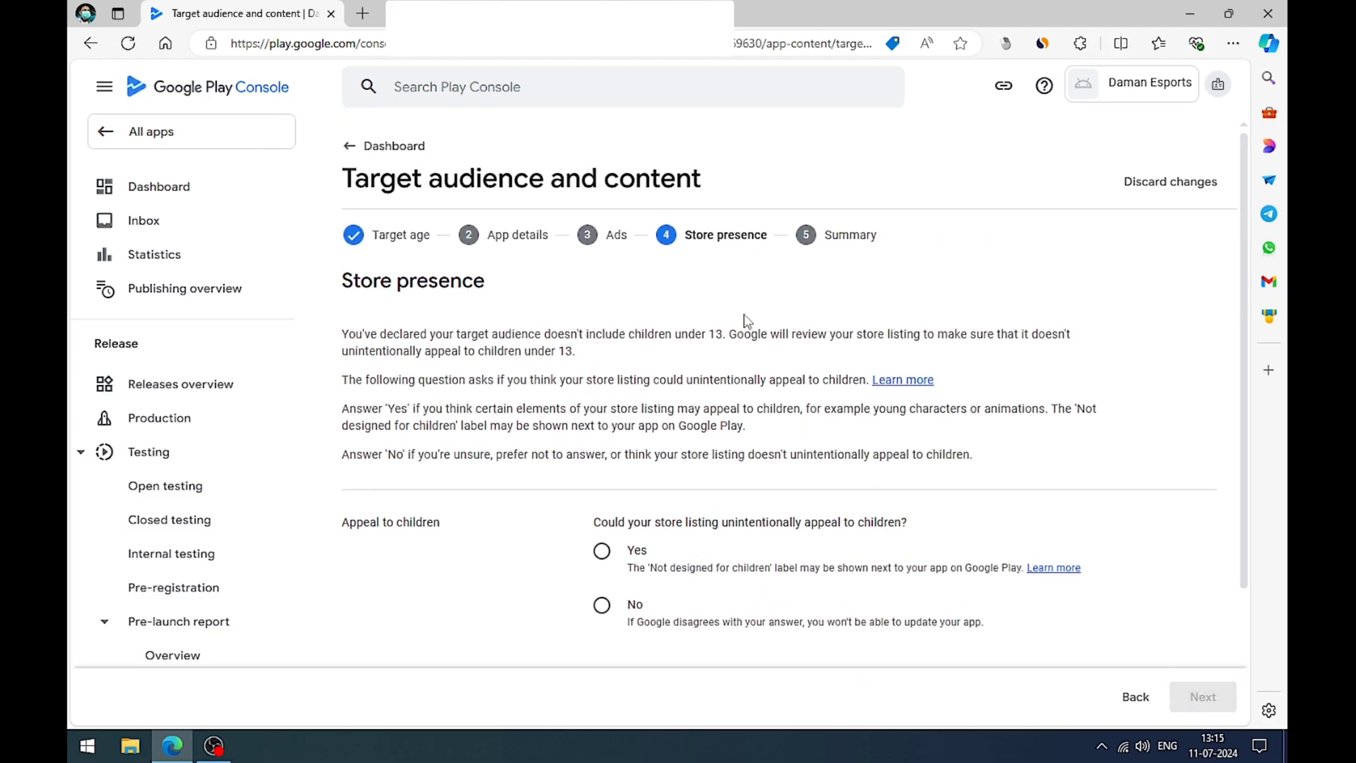
Step: Answer No to whether the store listing could unintentionally appeal to children, and save the target audience declaration
scroll(745, 319, down, 3)
drag(601, 359, 818, 393)
click(601, 446)
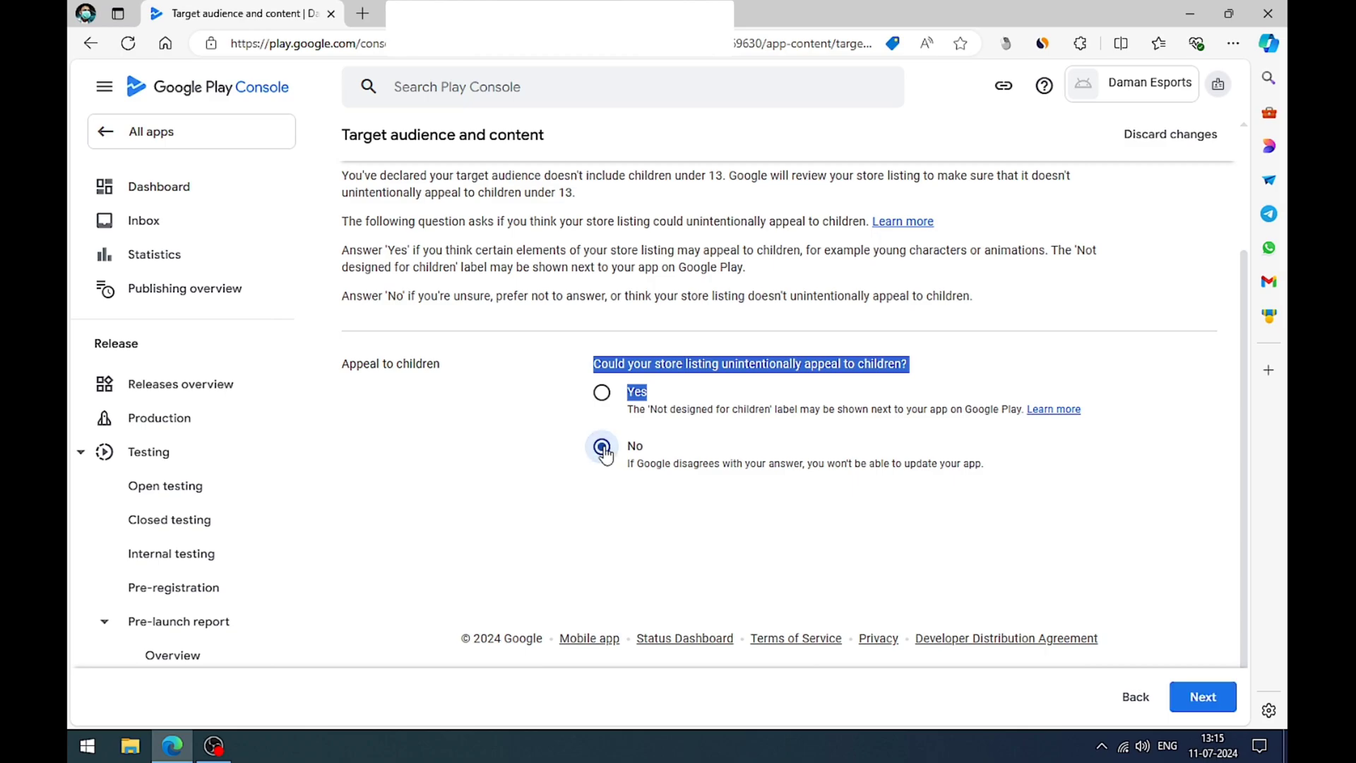
click(1015, 507)
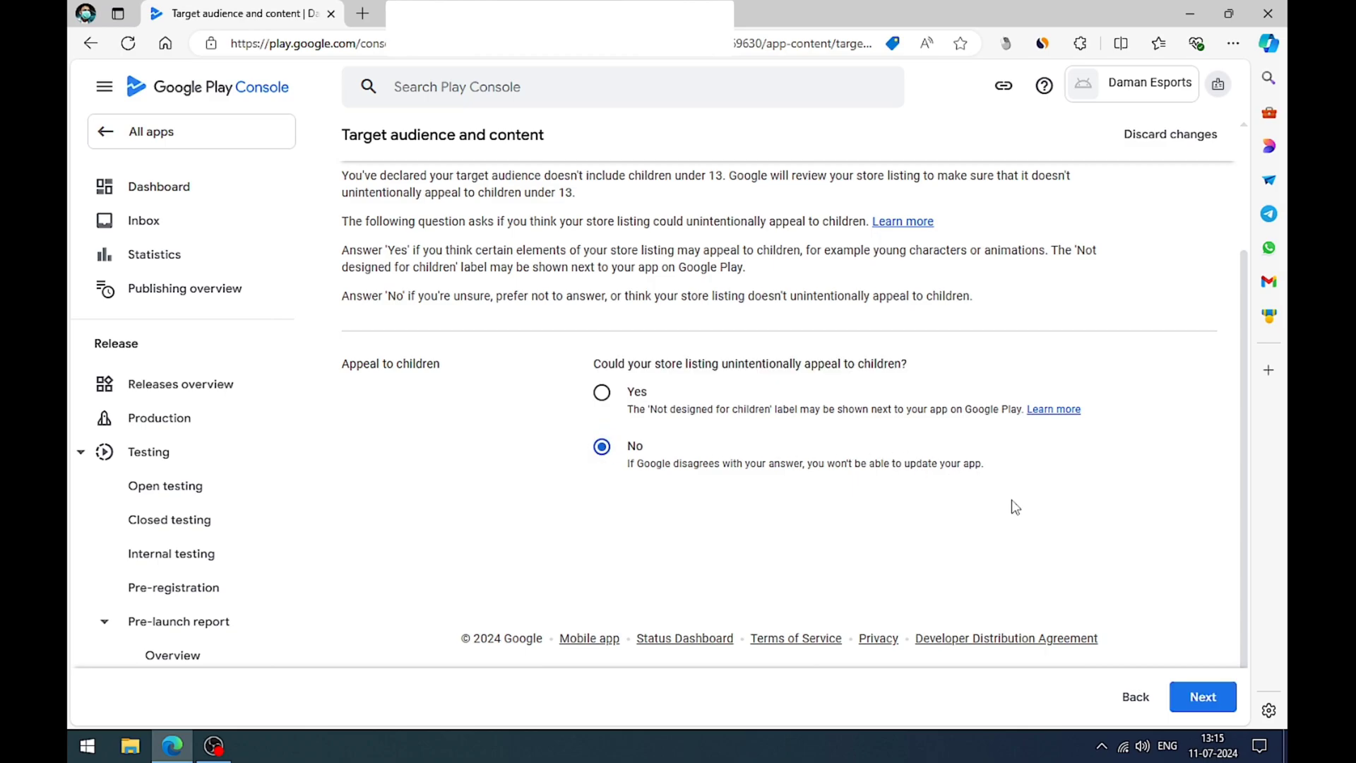
click(1200, 696)
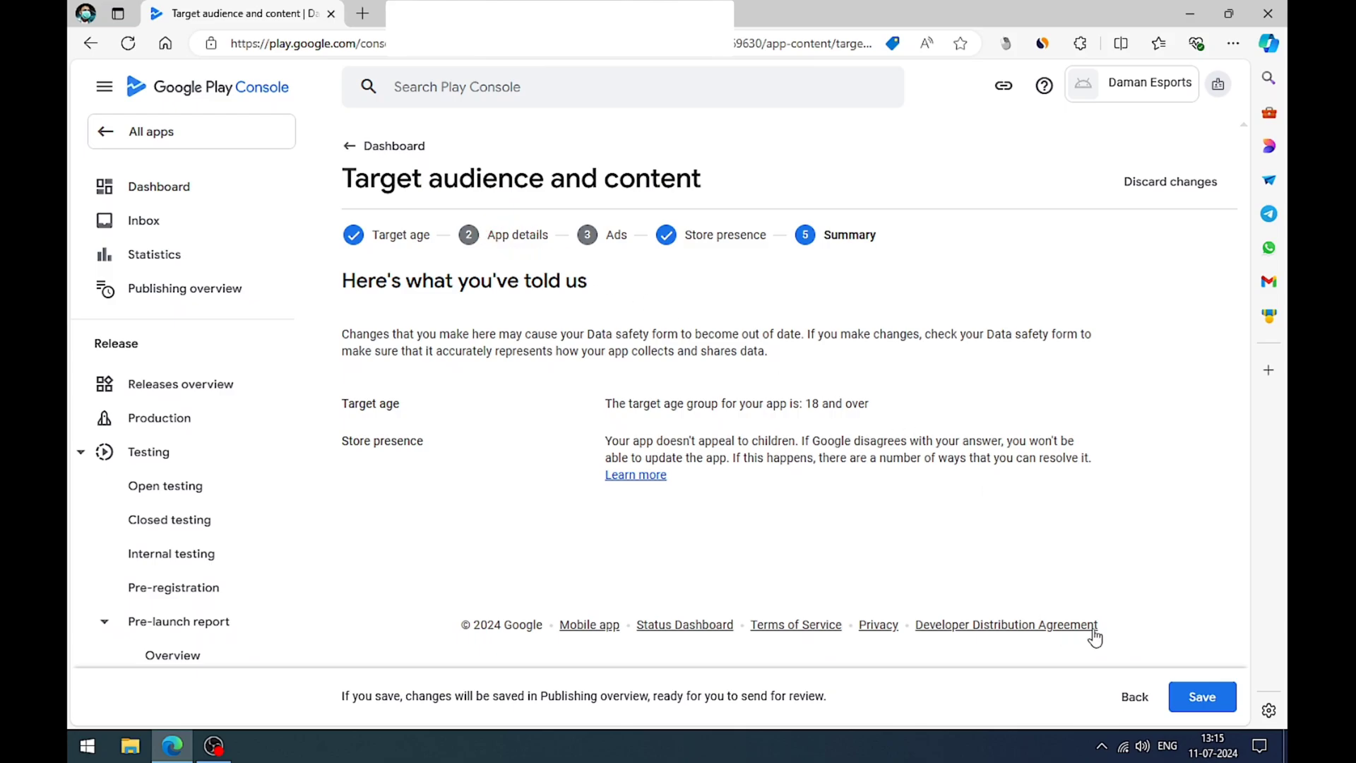
click(1190, 696)
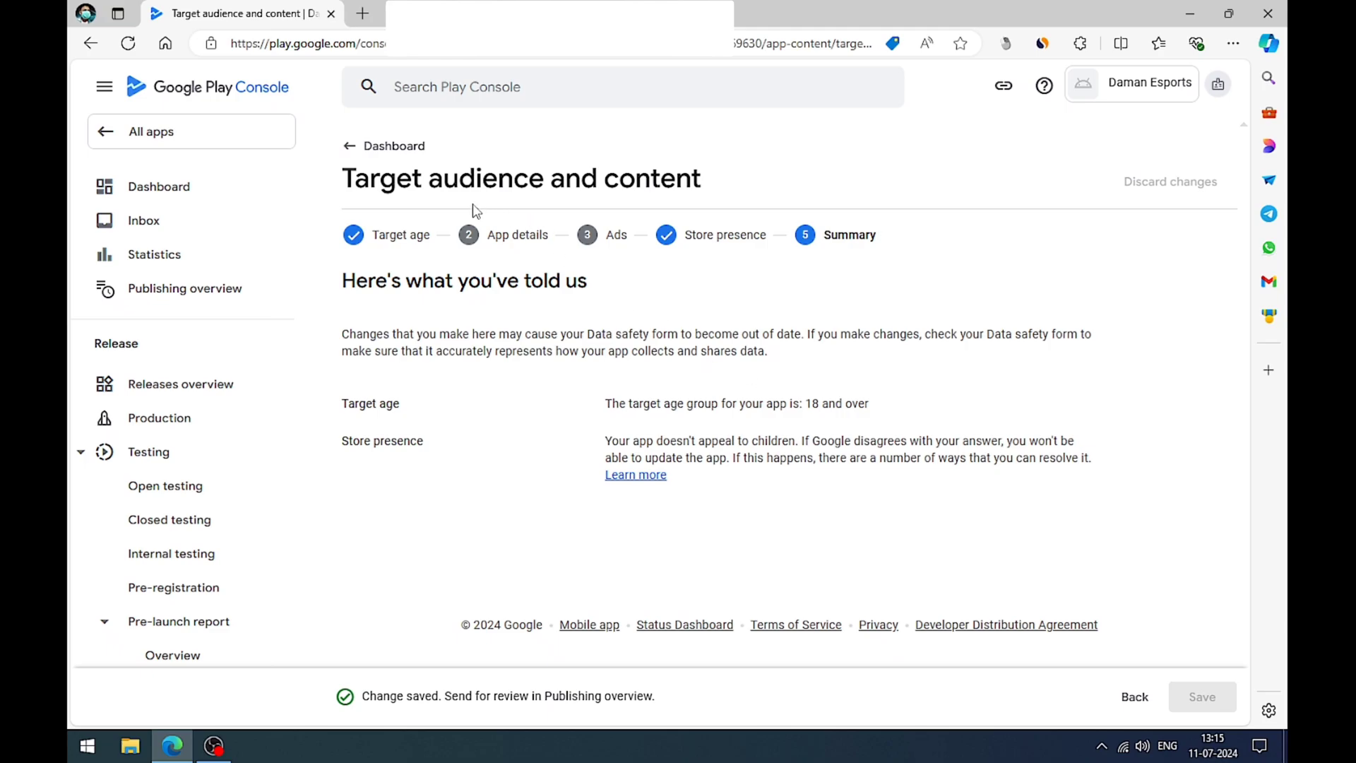
Step: Complete the News apps task from the dashboard by declaring that the app is not a news app, and save it
click(353, 145)
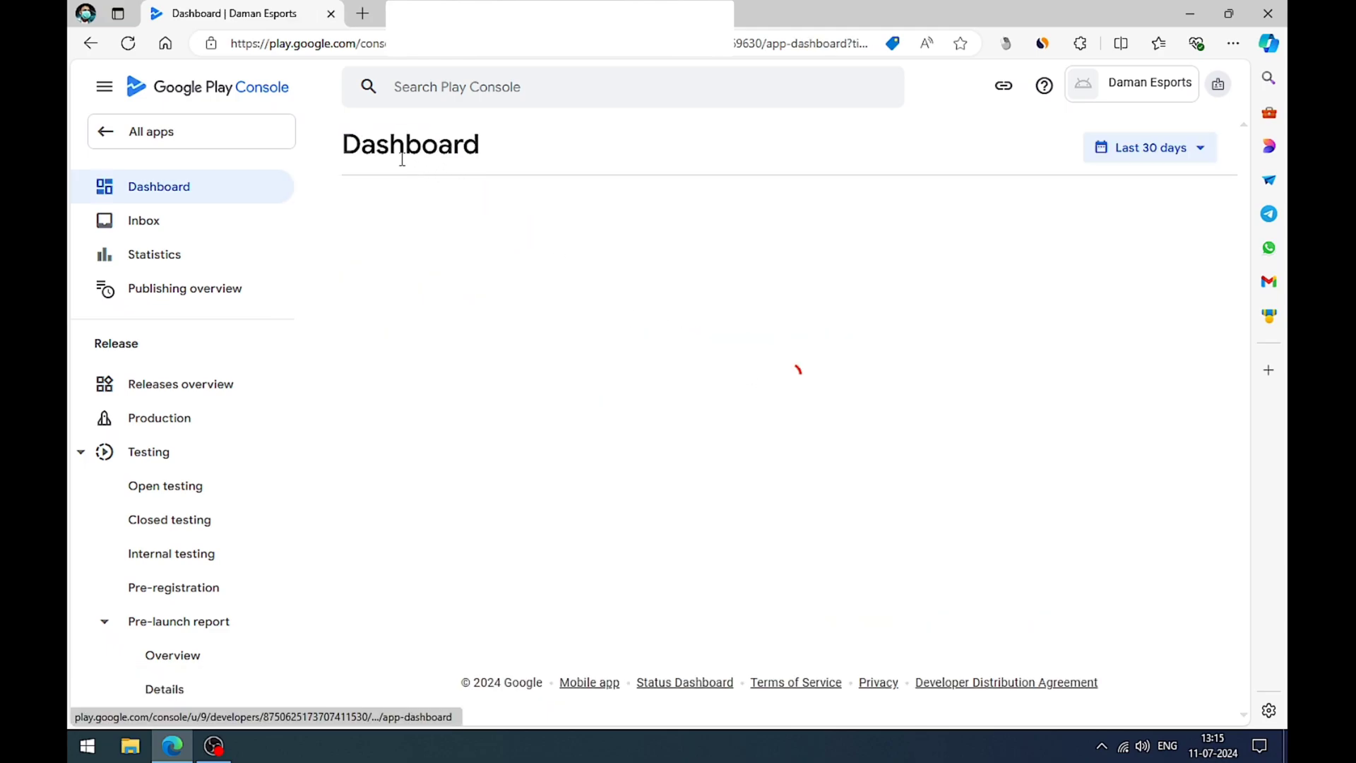
scroll(634, 336, down, 5)
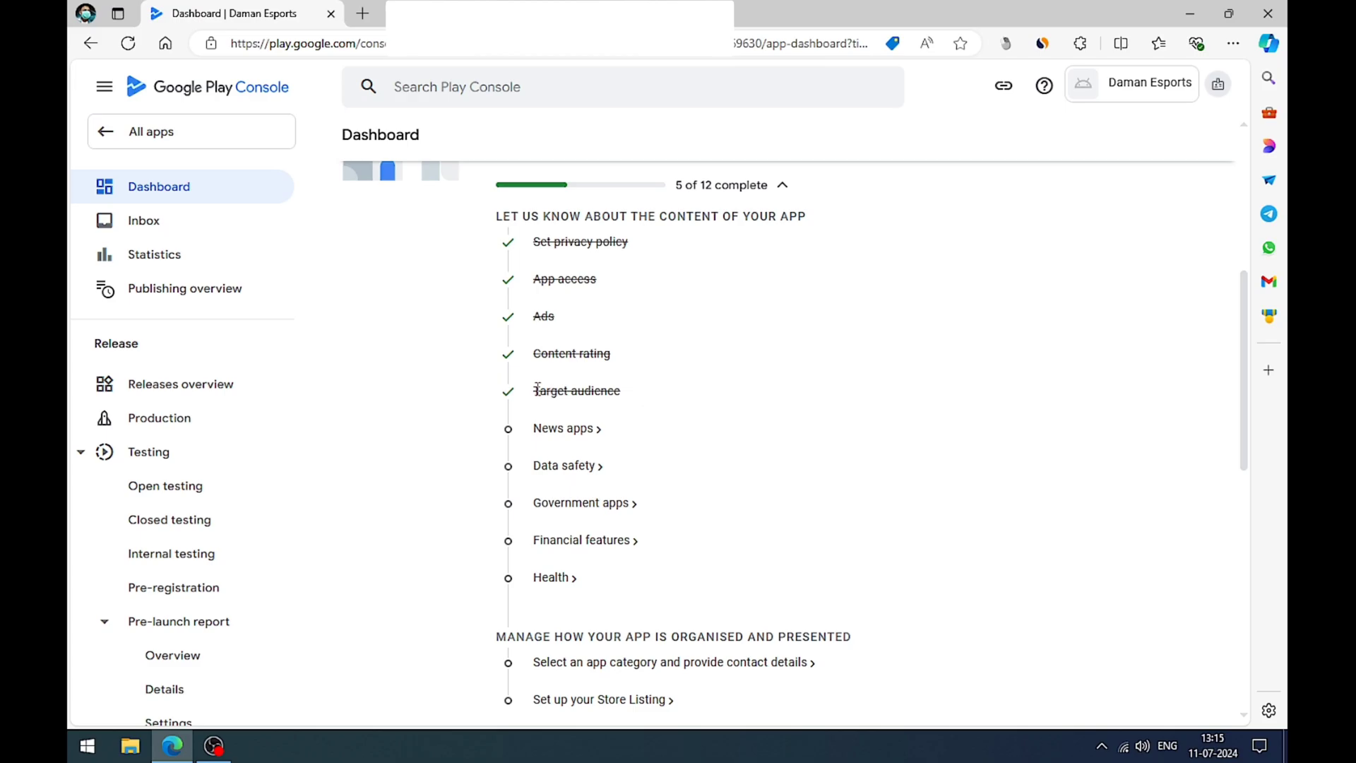
drag(533, 394, 621, 393)
click(635, 429)
click(578, 431)
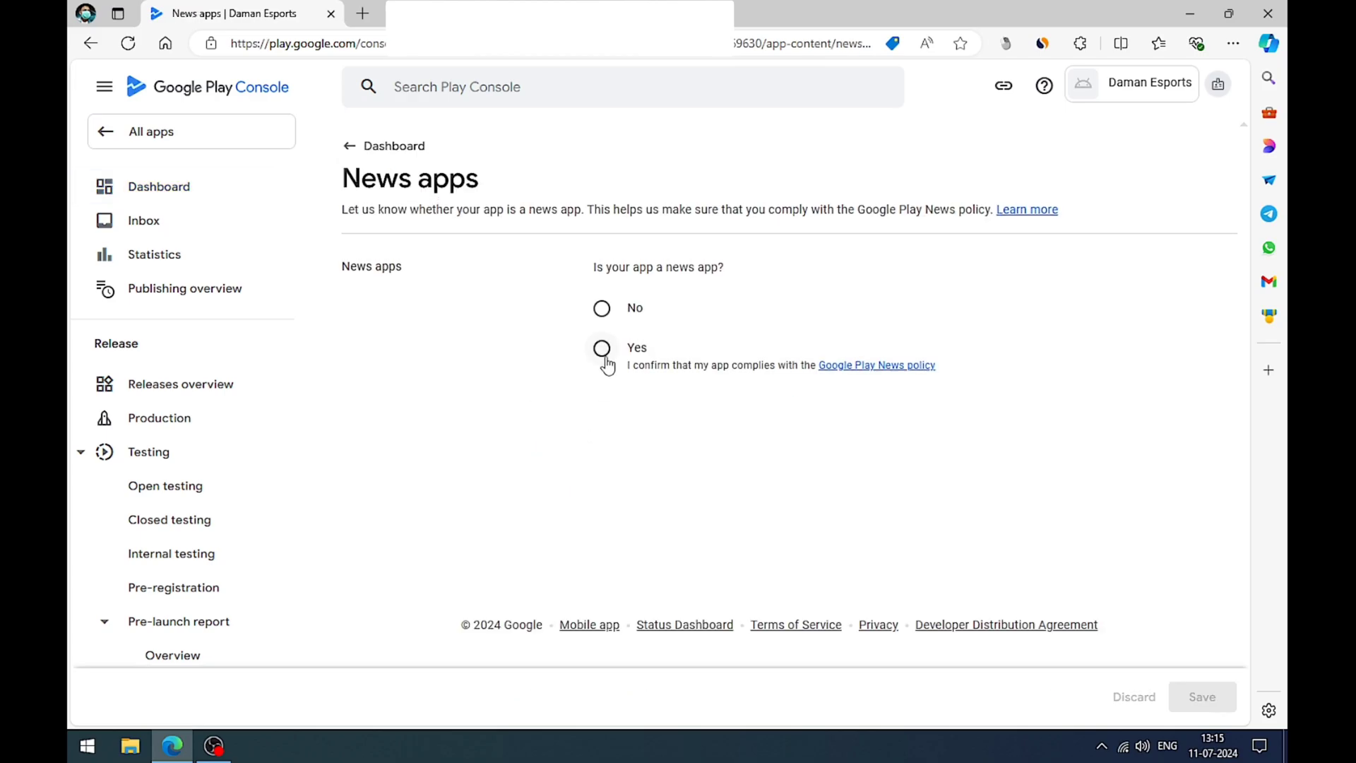
click(601, 309)
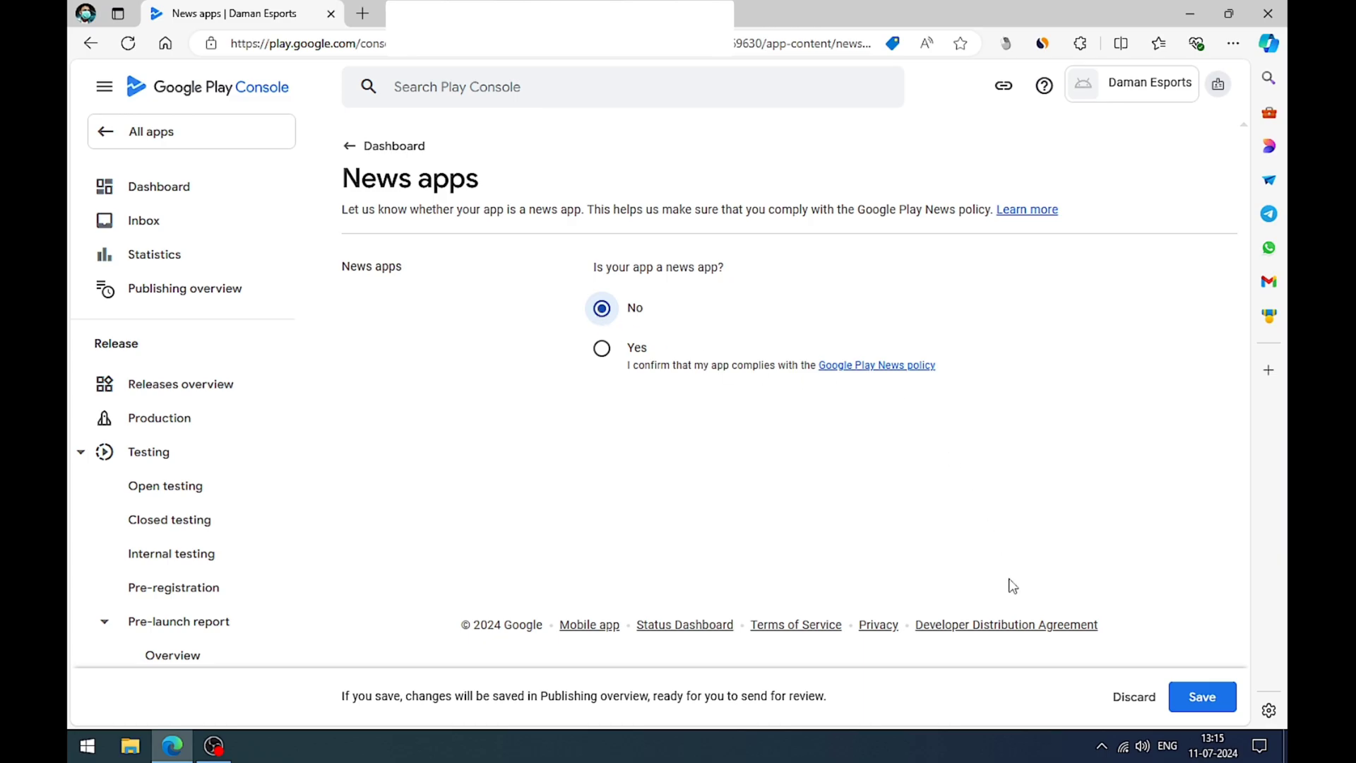
click(1202, 697)
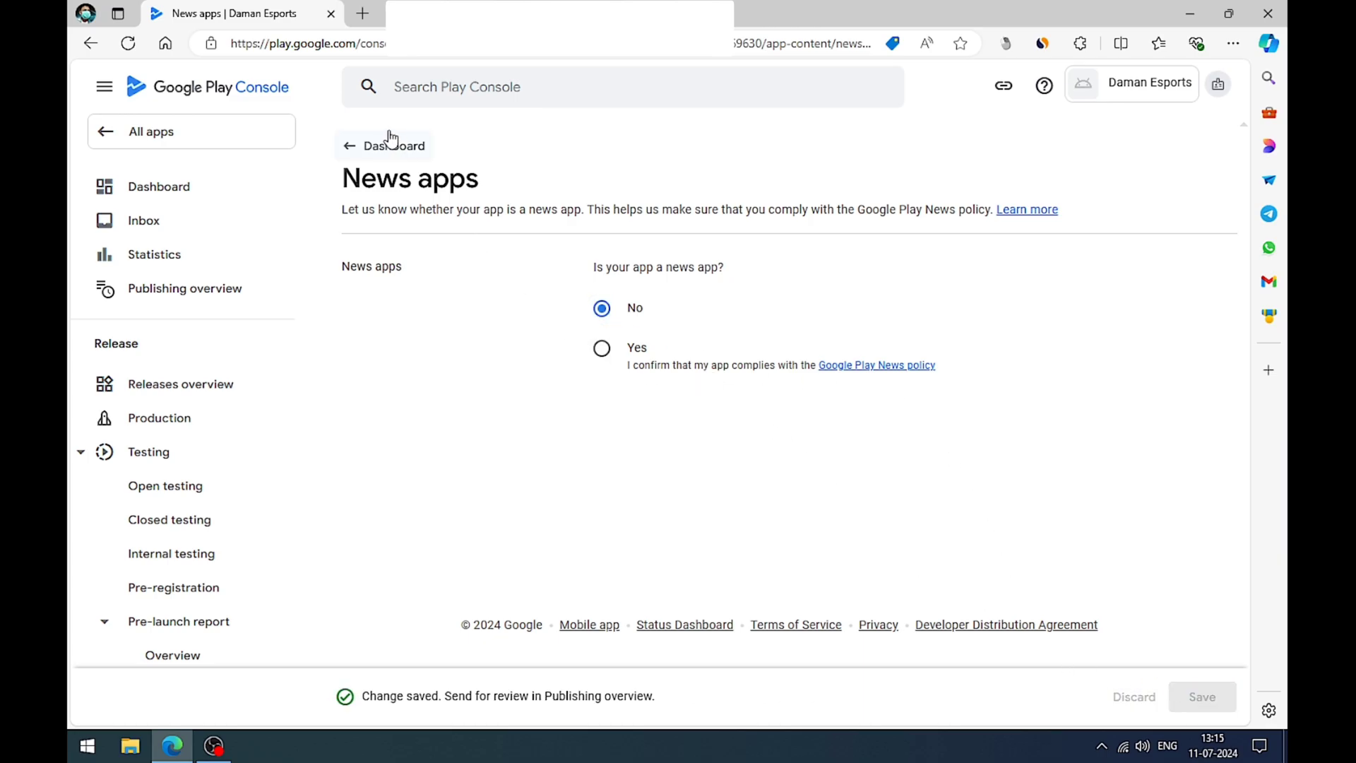
Step: Return to the app dashboard and open the Data safety setup task
click(406, 157)
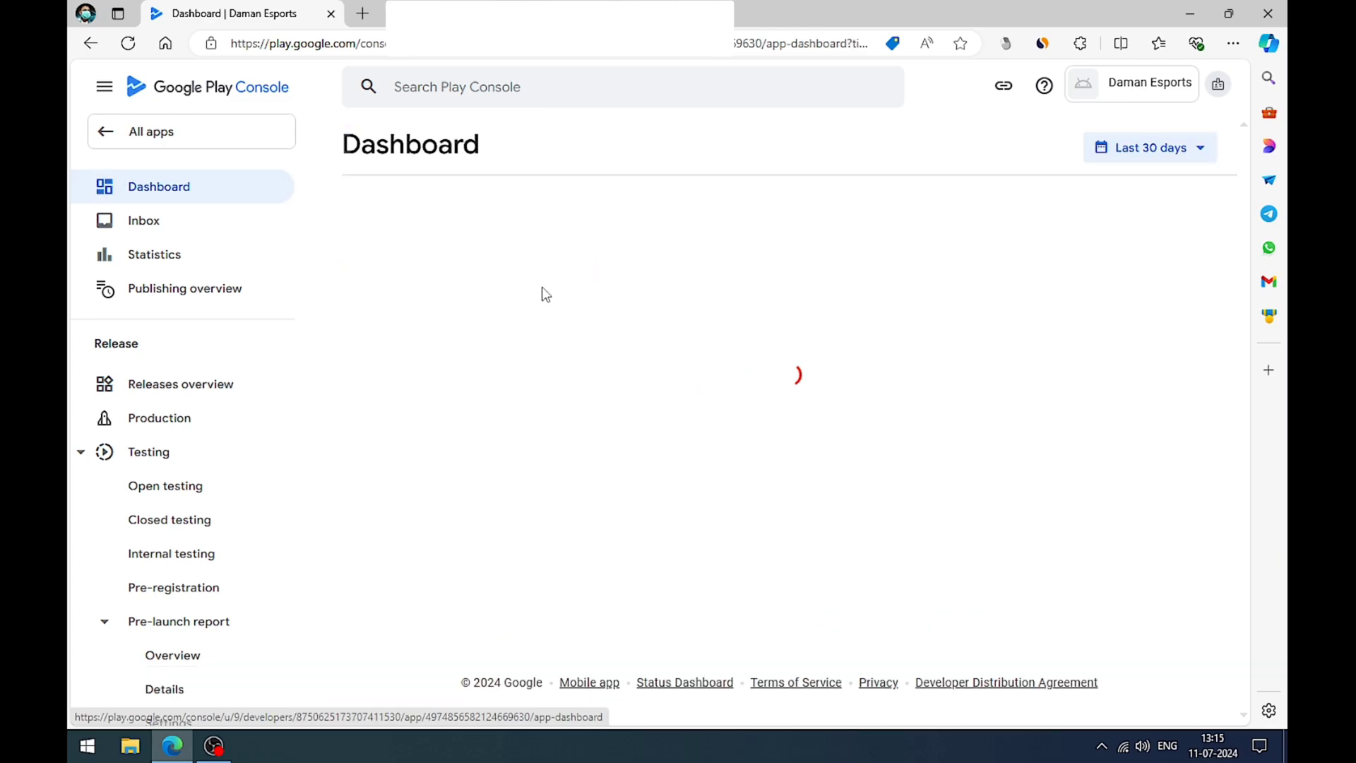
scroll(686, 335, down, 5)
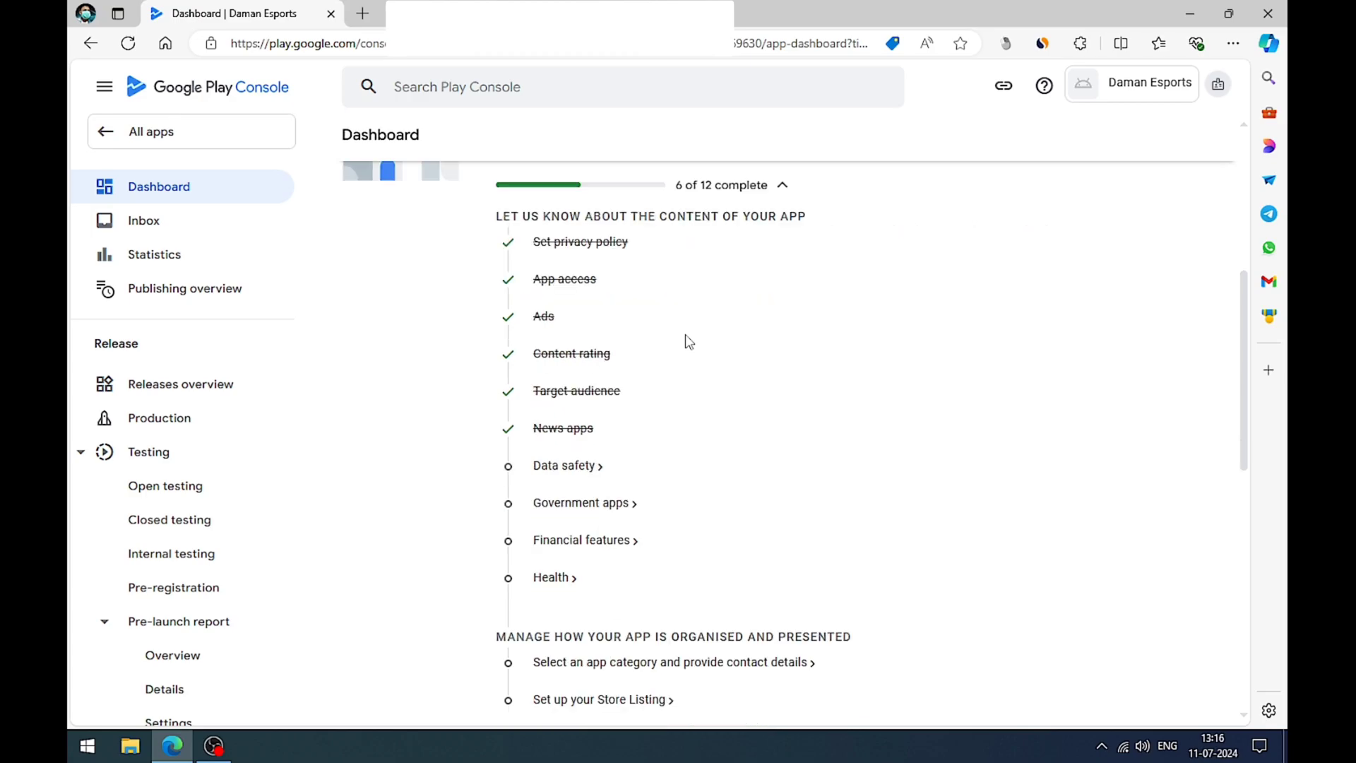
click(564, 469)
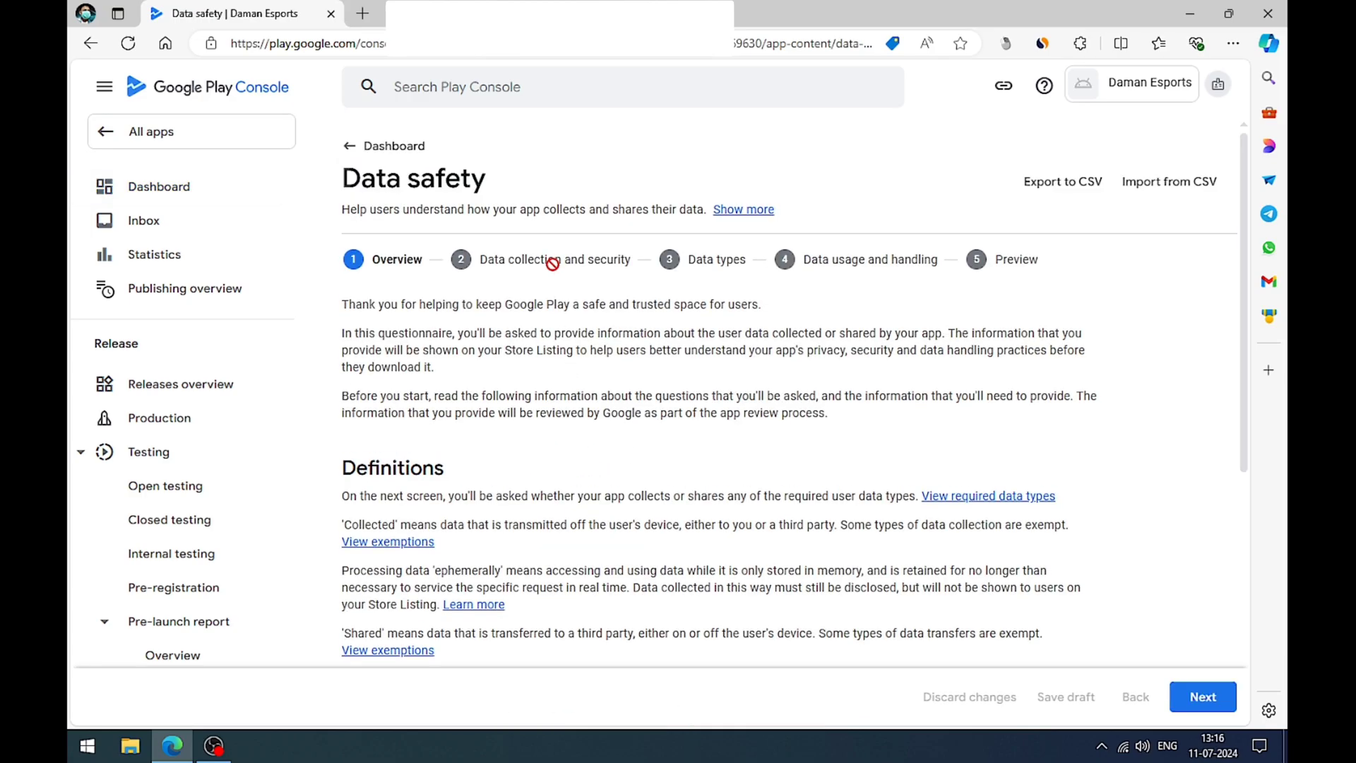
Step: Declare in the Data safety form that the app collects or shares none of the required user data types, and save the declaration
scroll(555, 265, down, 4)
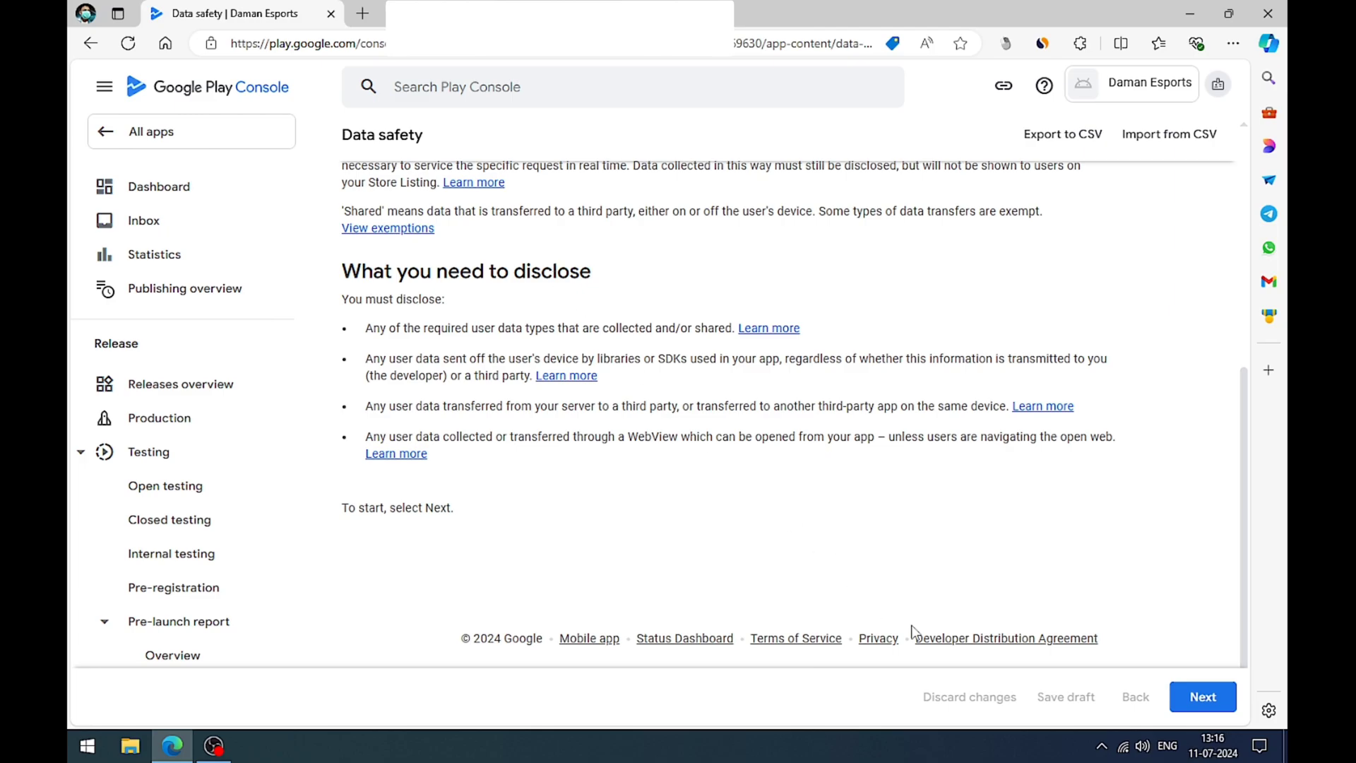
click(1203, 697)
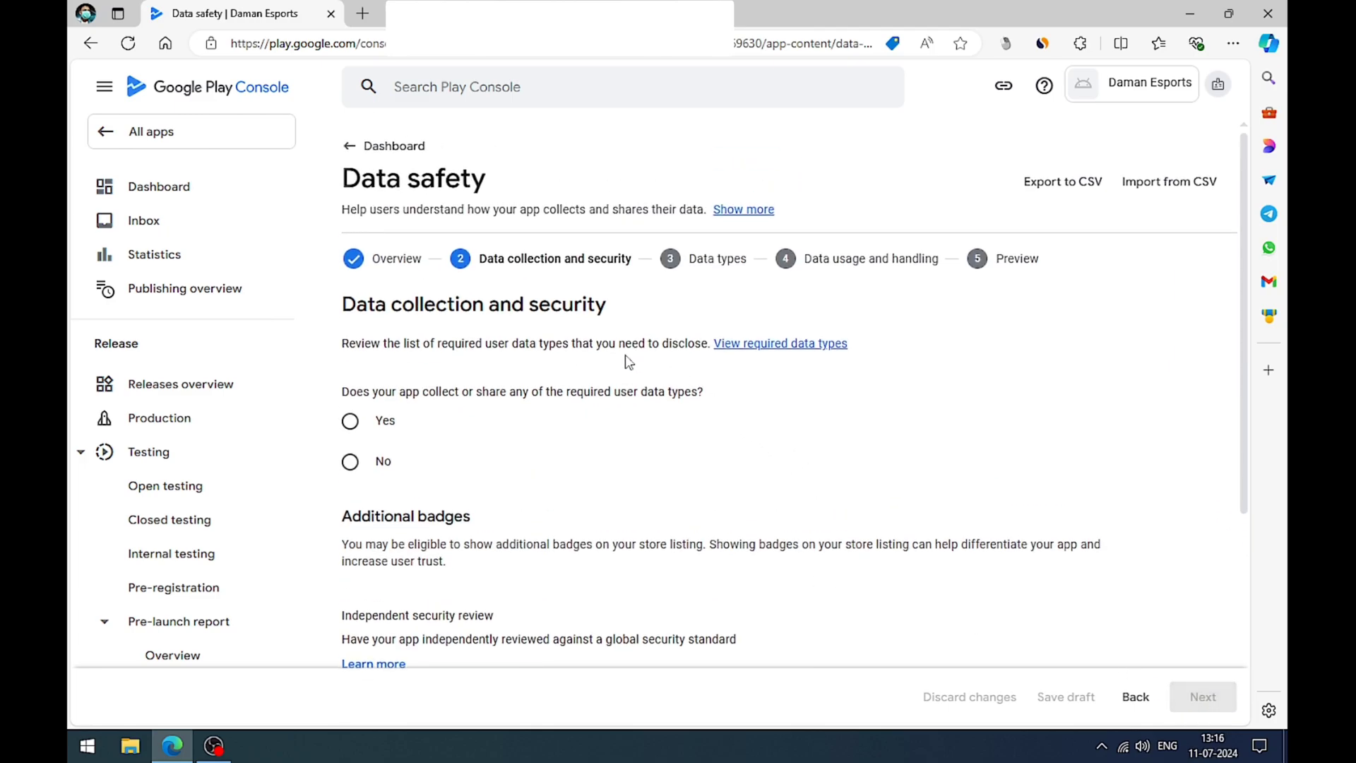
scroll(623, 357, down, 1)
drag(350, 305, 691, 308)
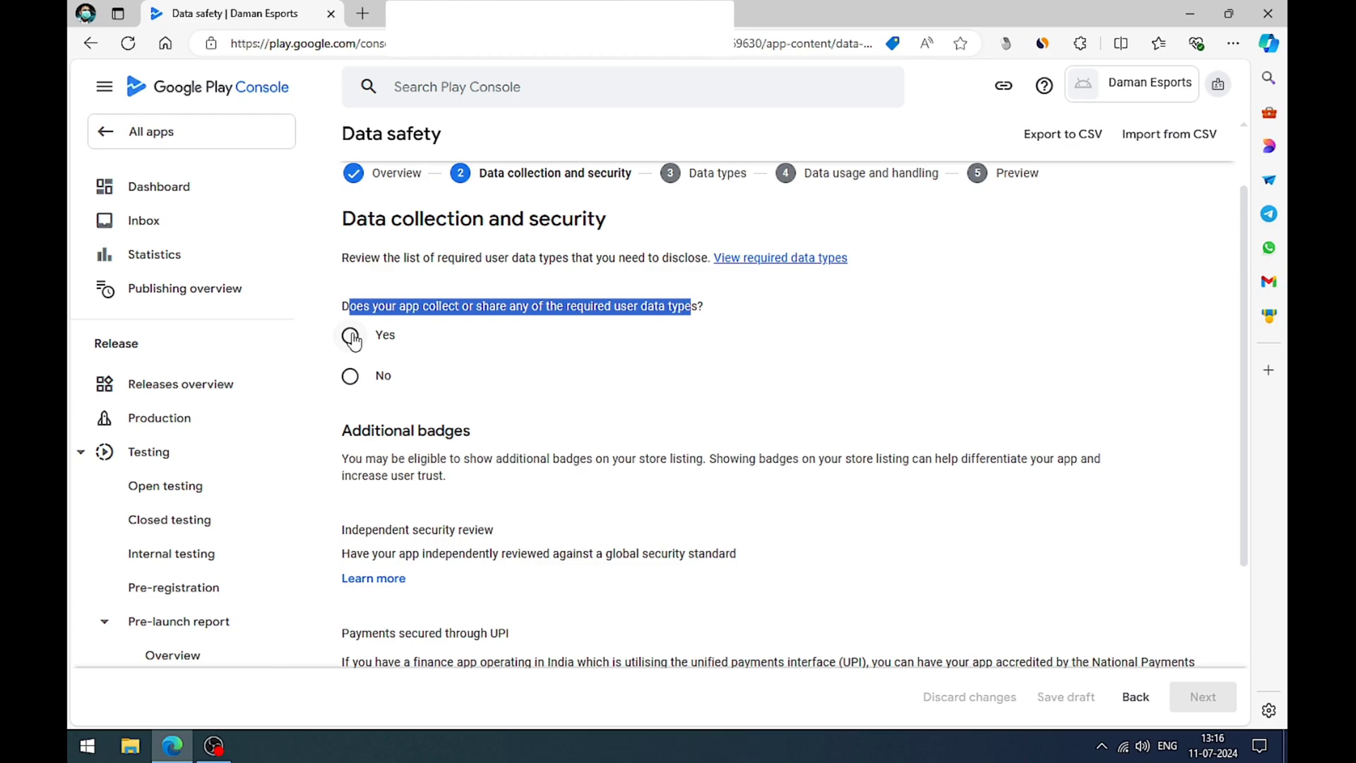
click(350, 377)
scroll(614, 378, down, 3)
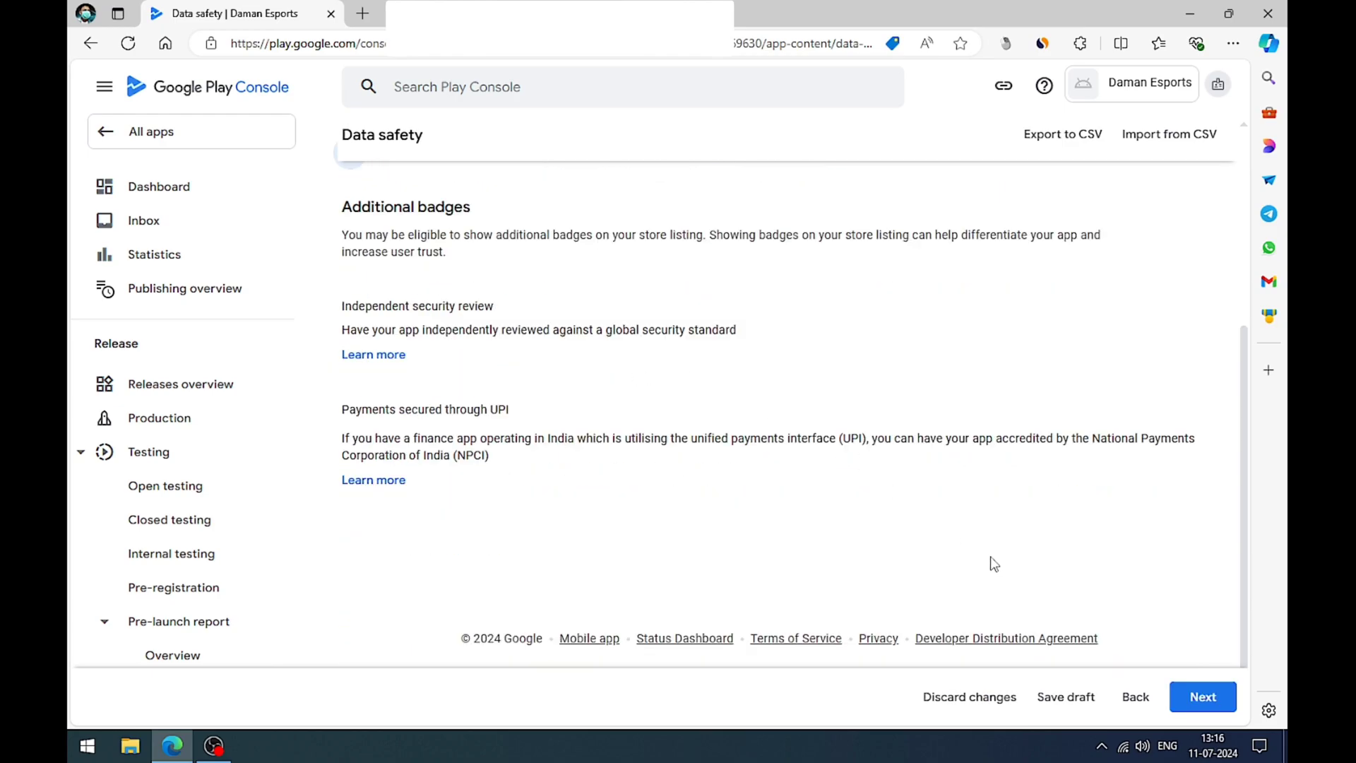
click(1202, 698)
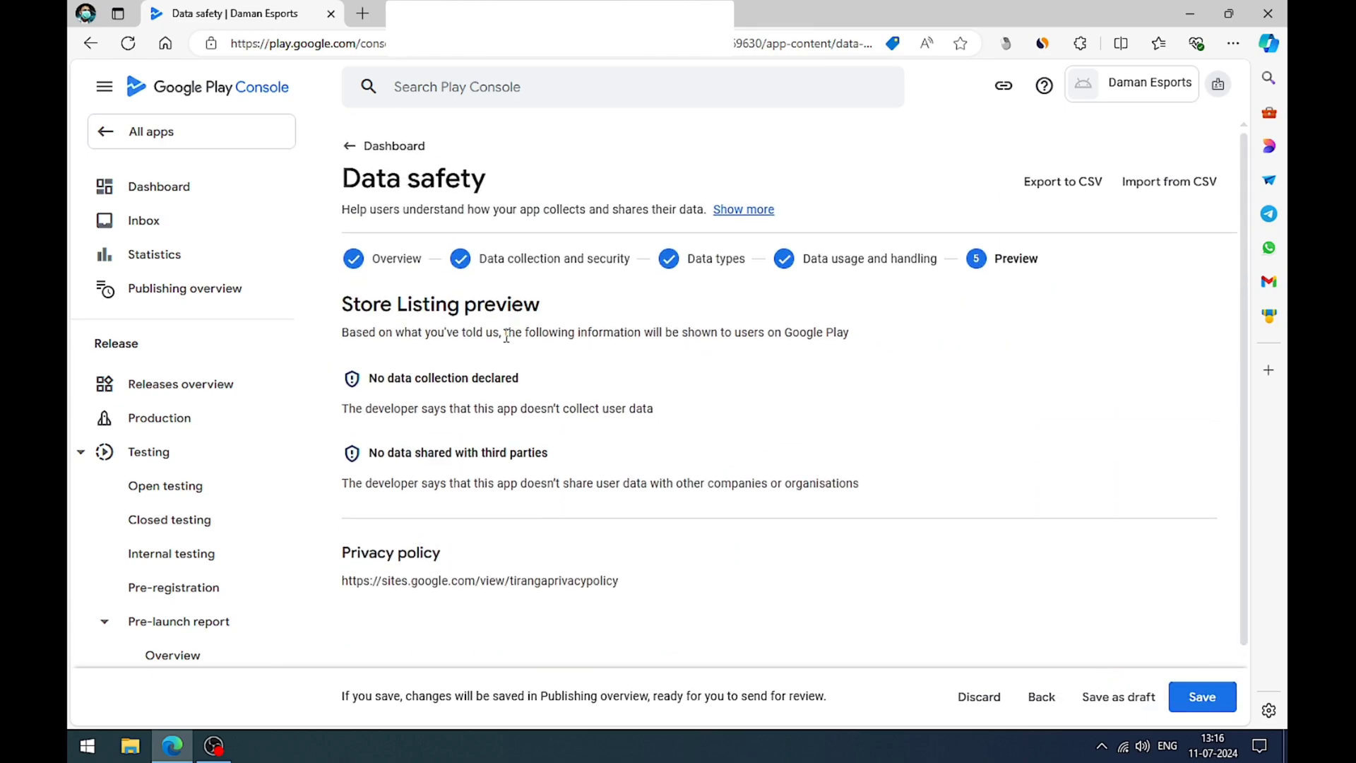
scroll(519, 335, down, 1)
scroll(524, 360, up, 1)
click(1196, 696)
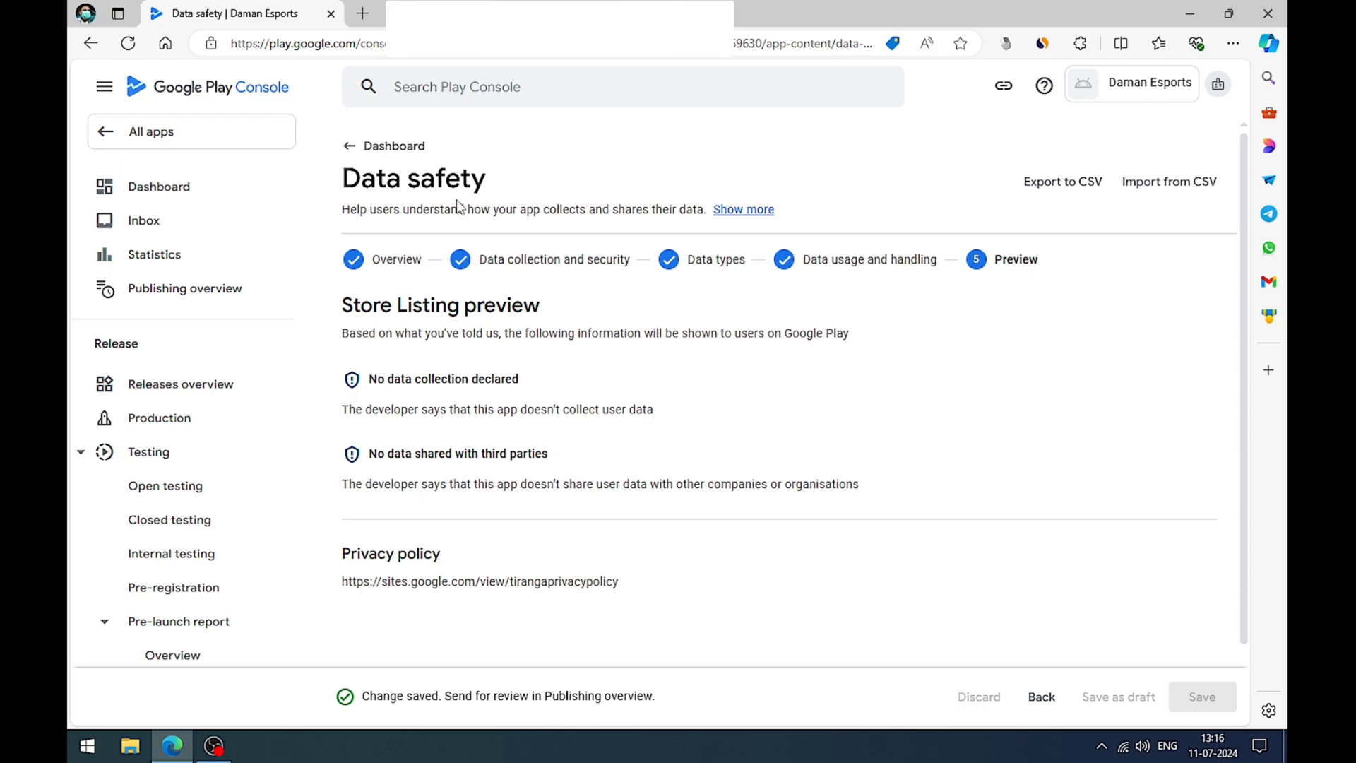
Step: Complete the Government apps task from the dashboard by answering No to being developed for a government, and save it
click(389, 146)
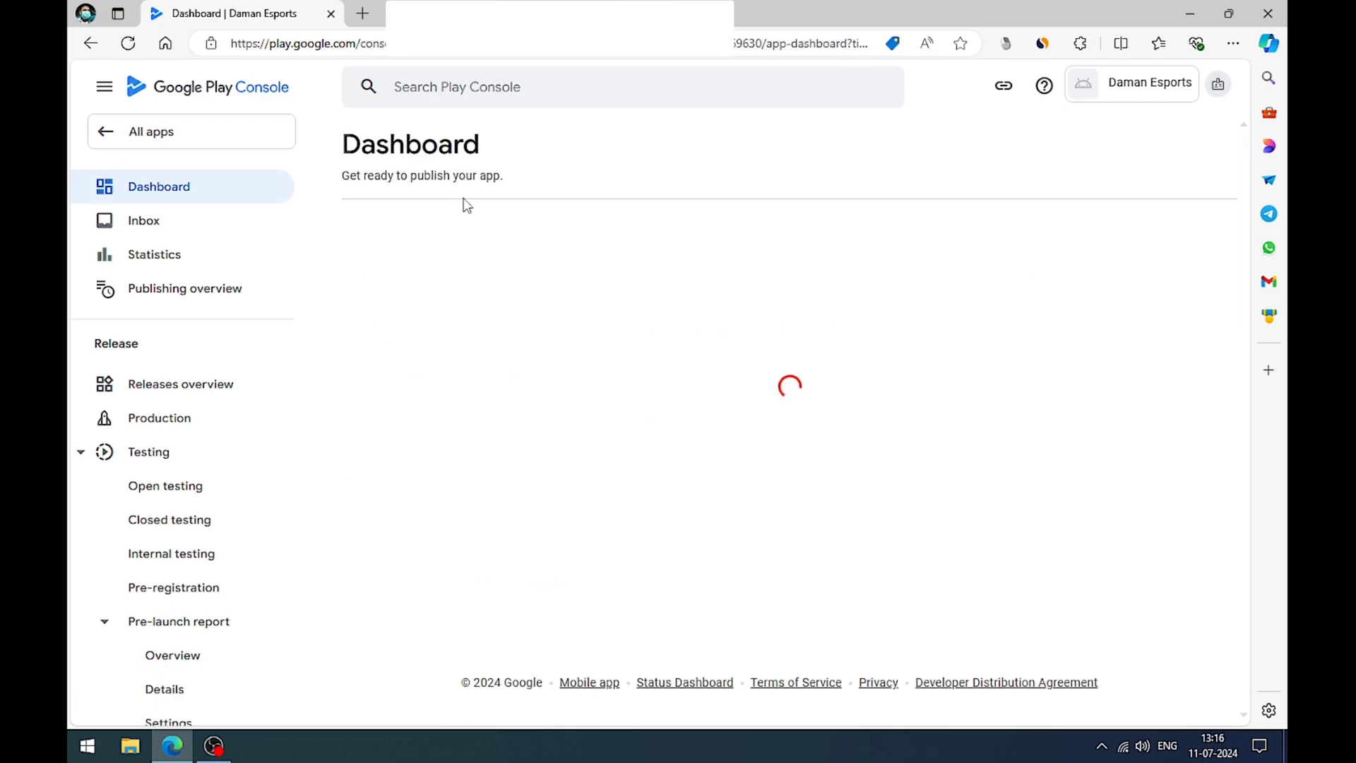
scroll(669, 473, down, 5)
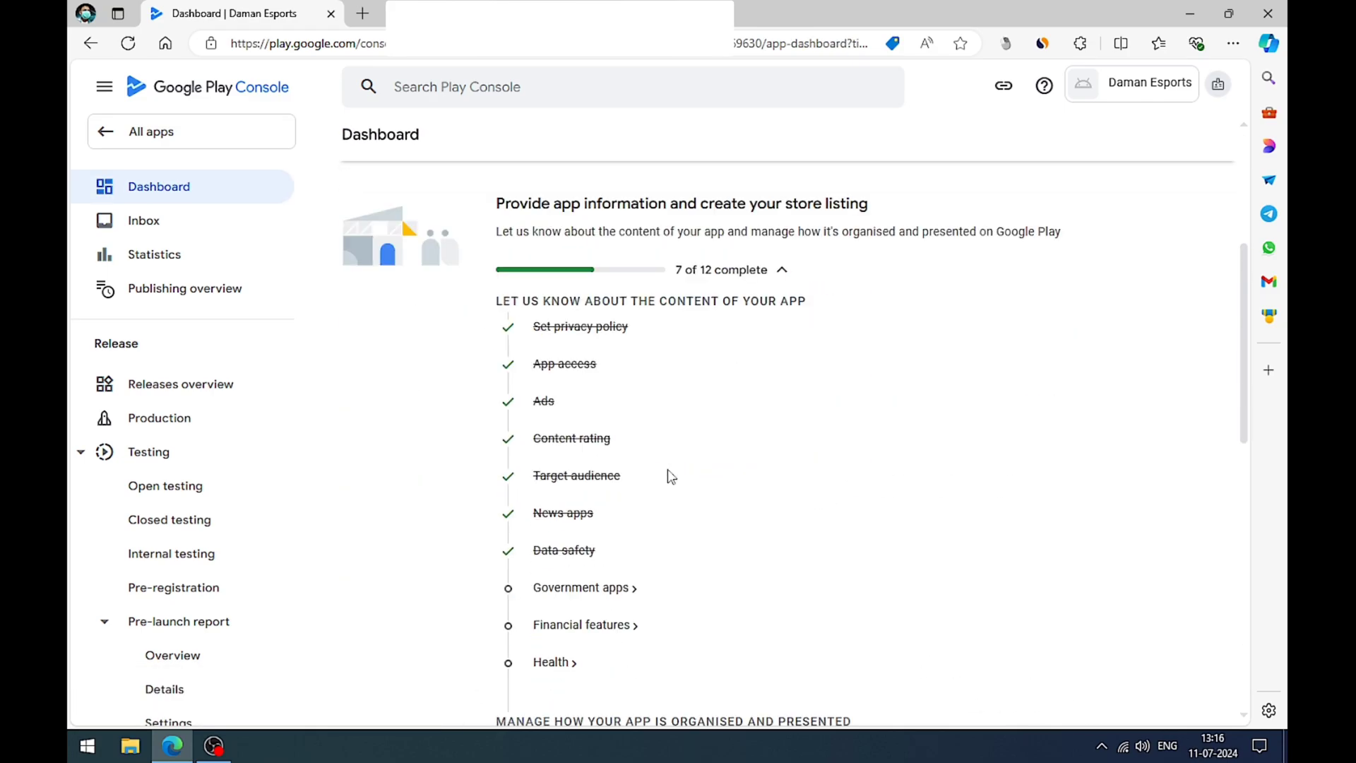
click(586, 502)
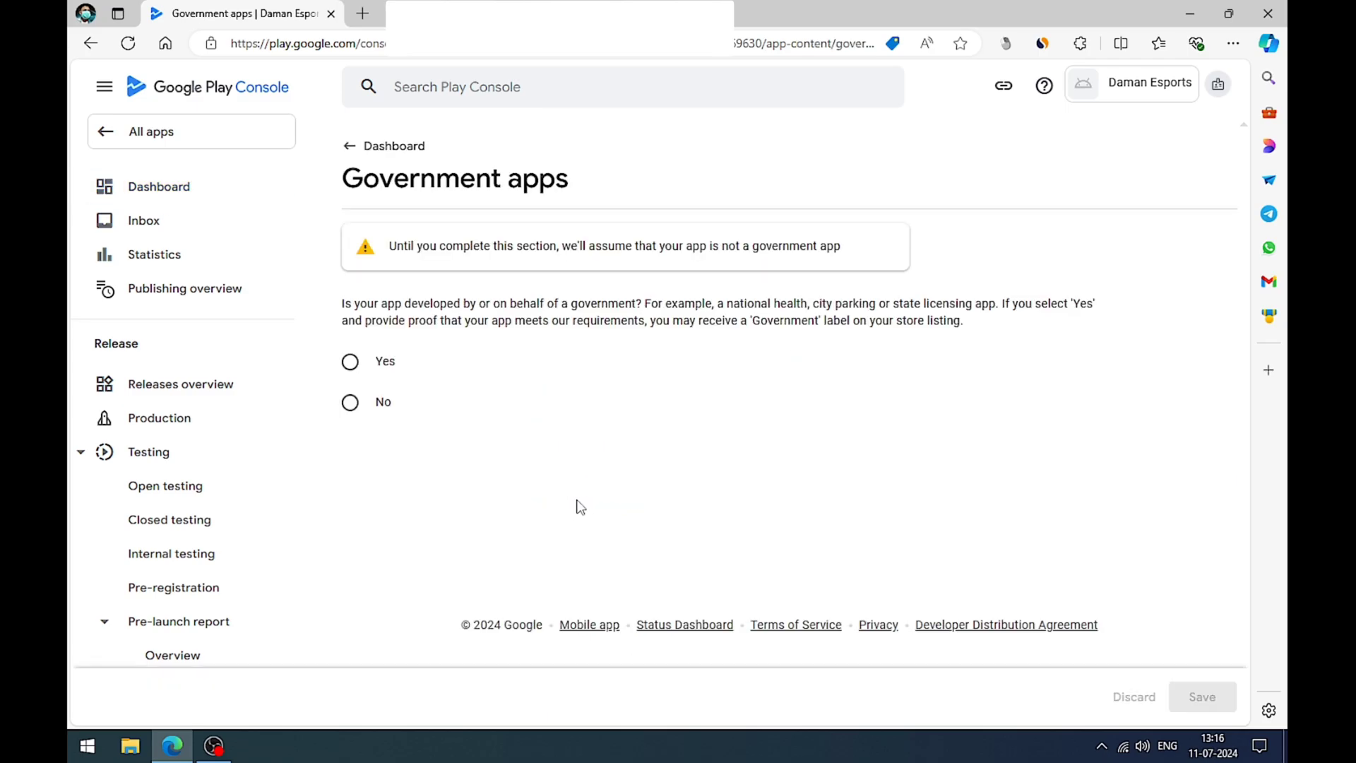
click(349, 402)
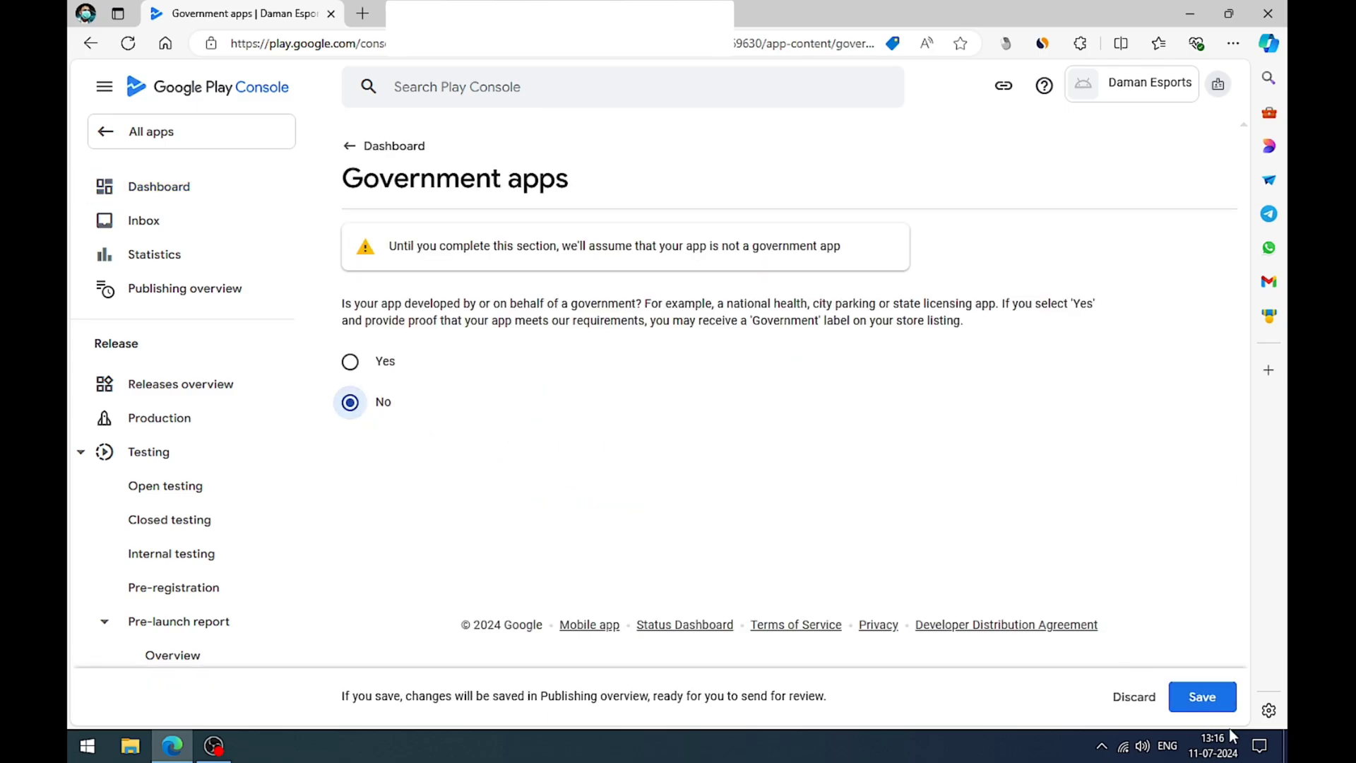
click(1201, 696)
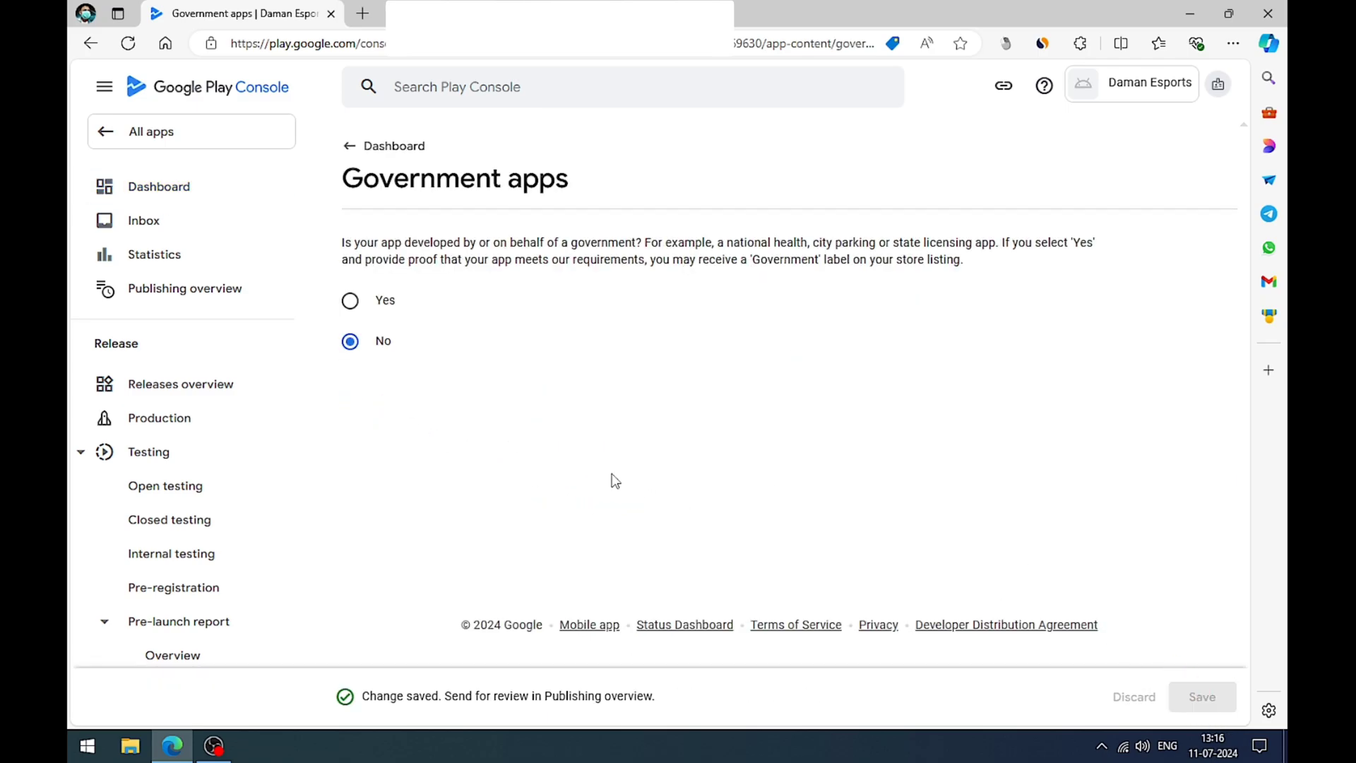
Step: Complete the Financial features task from the dashboard by declaring that the app doesn't provide any financial features, and save it
click(394, 145)
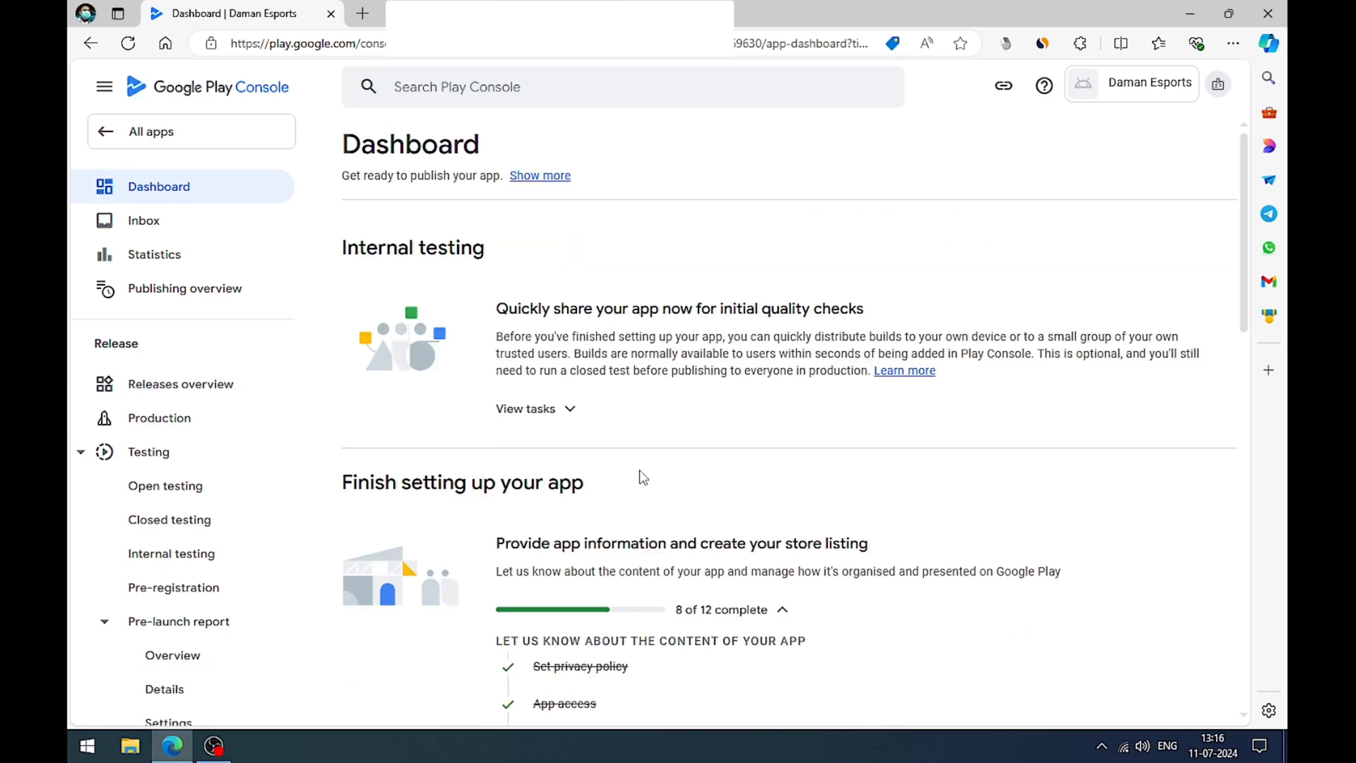
scroll(642, 478, down, 7)
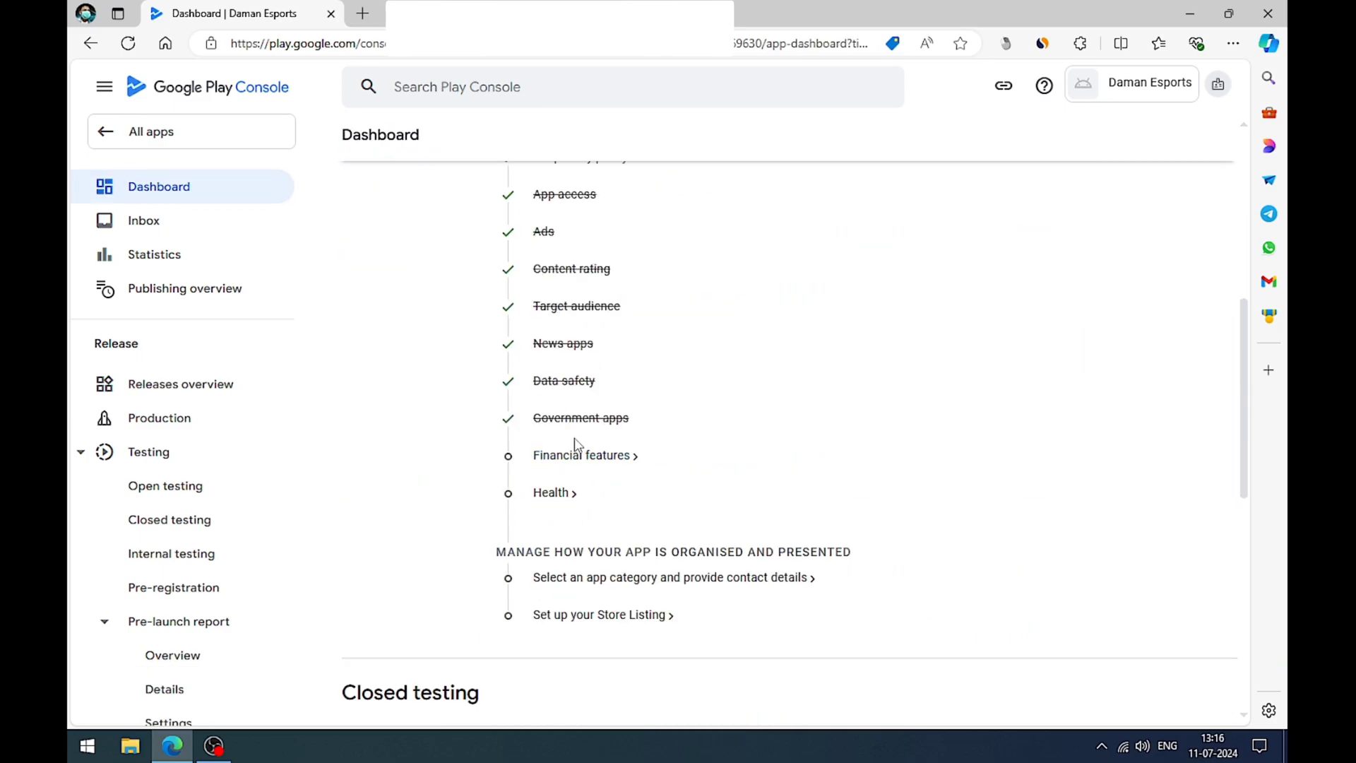
click(573, 456)
scroll(569, 454, down, 3)
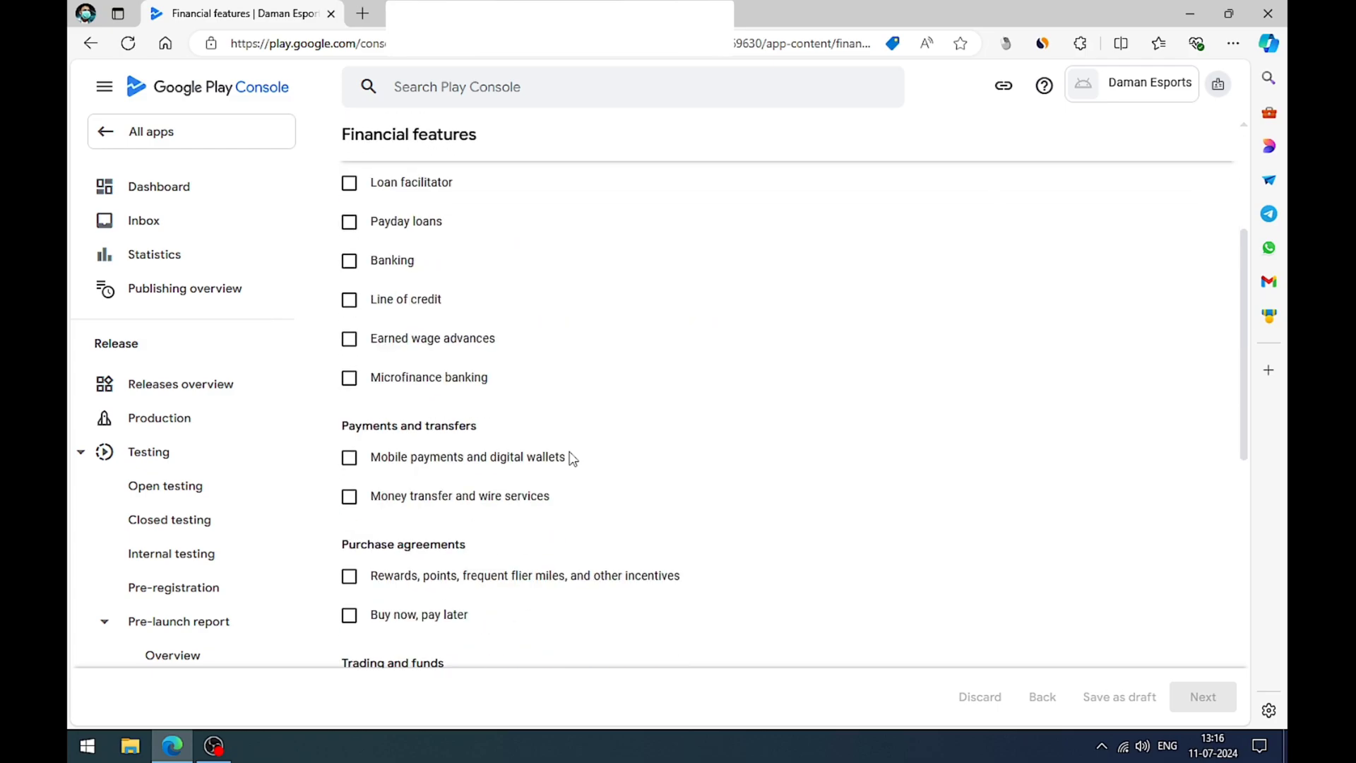
scroll(567, 452, up, 3)
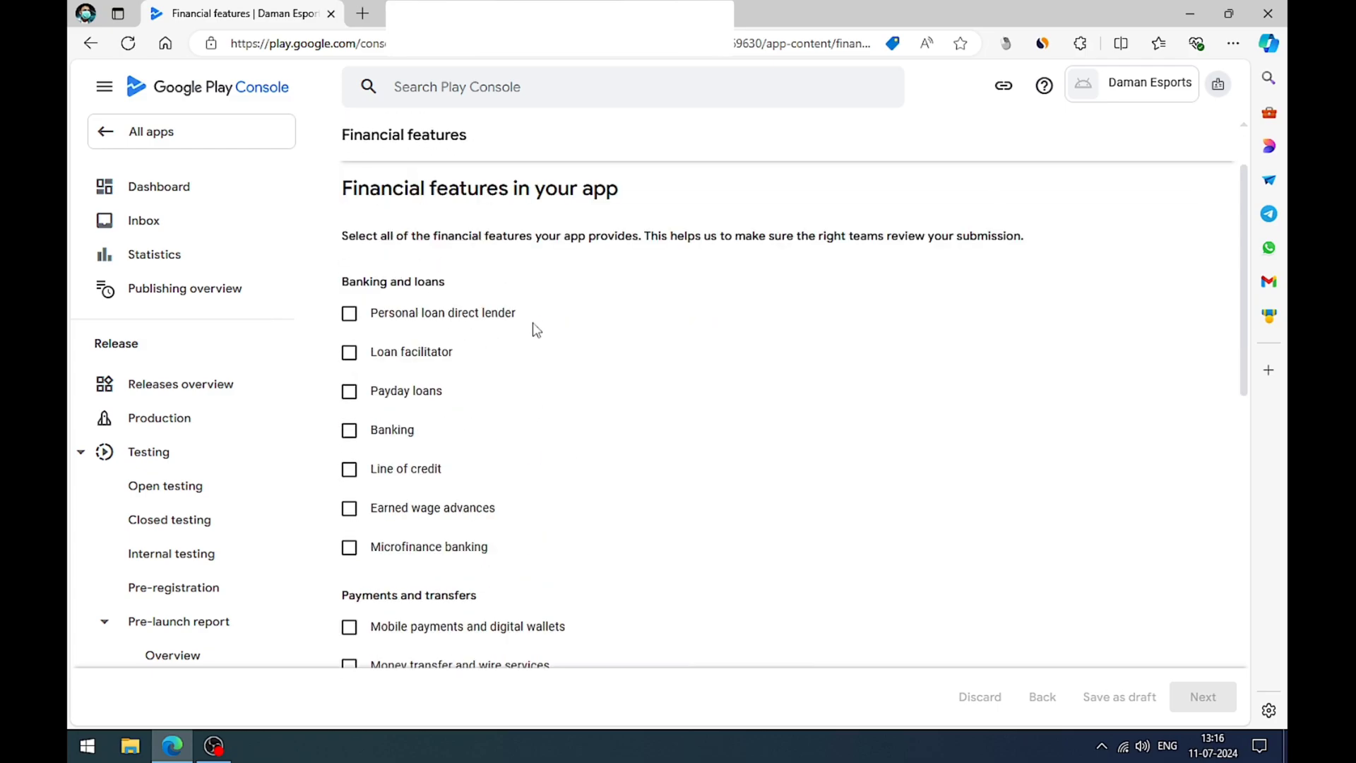
scroll(536, 330, down, 5)
scroll(537, 334, up, 3)
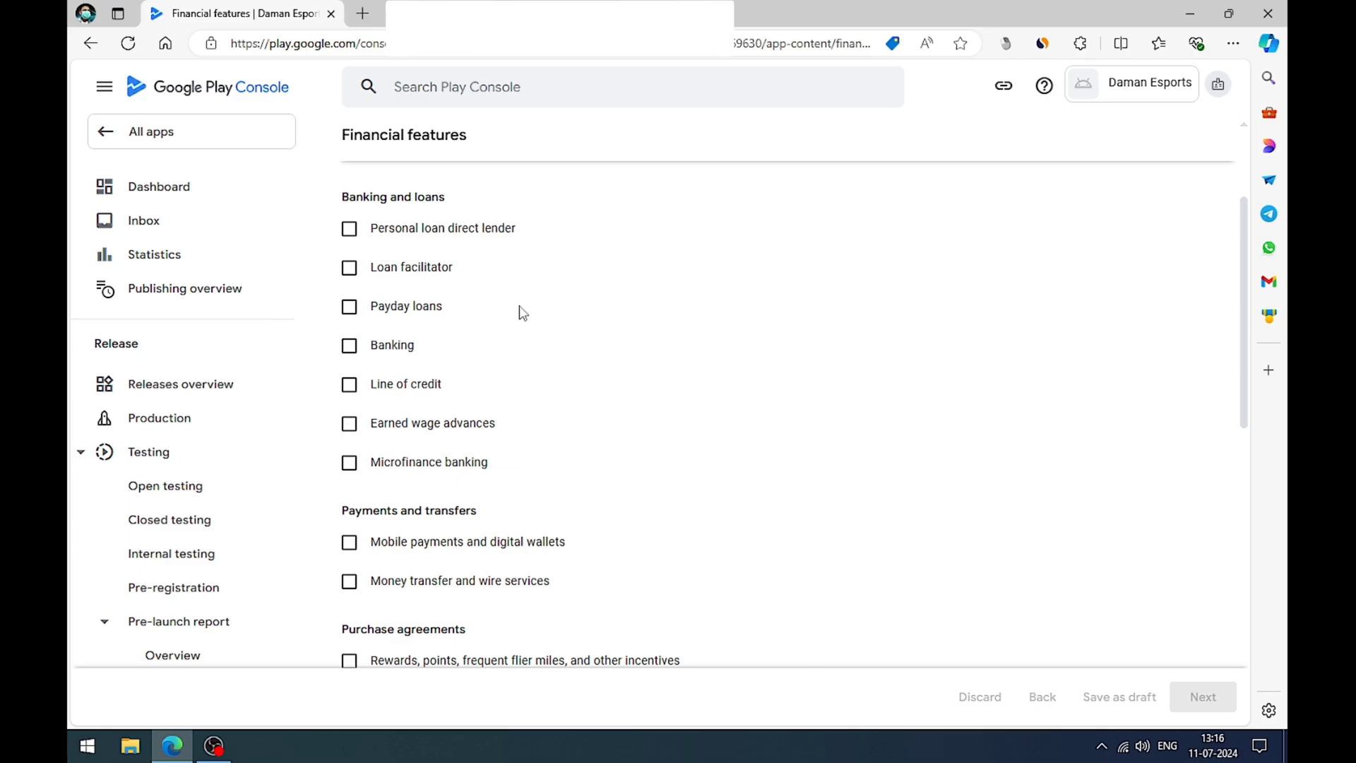
scroll(536, 413, down, 3)
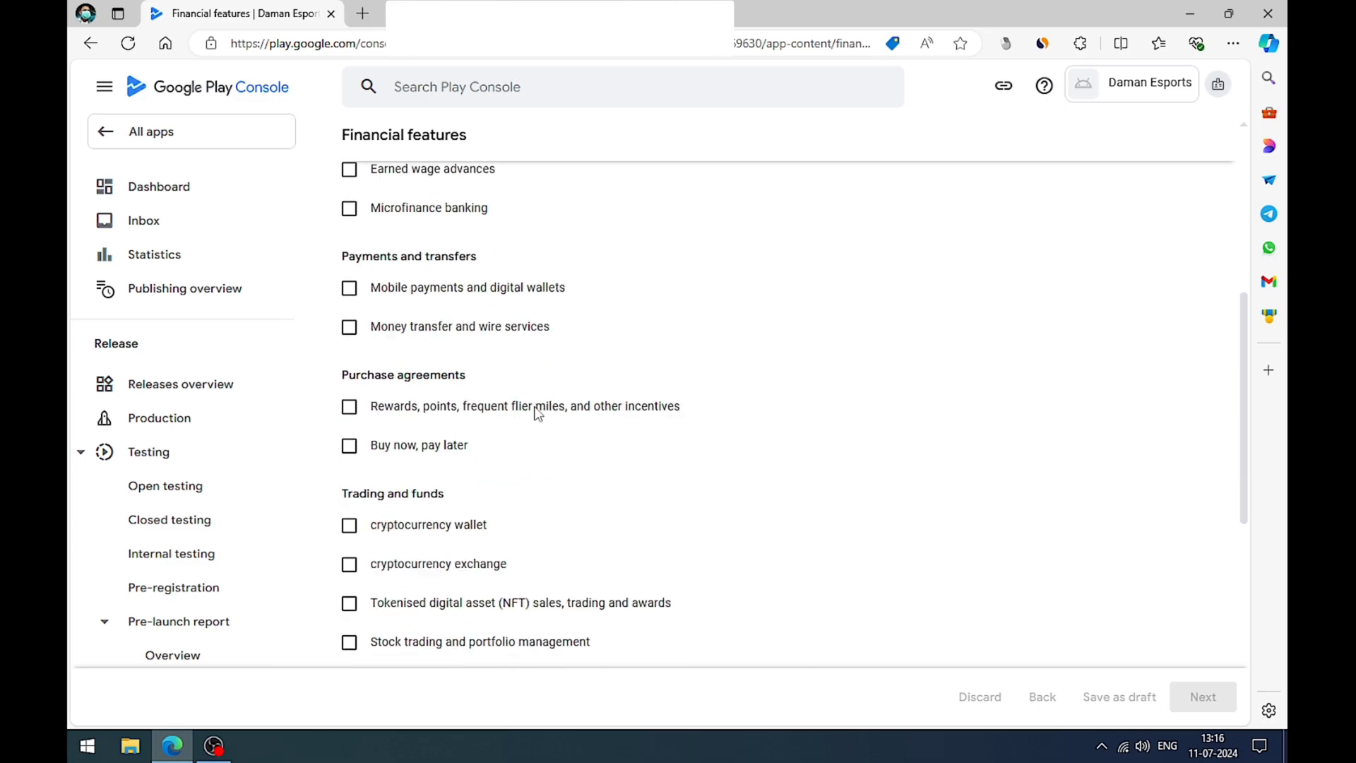
scroll(536, 413, down, 3)
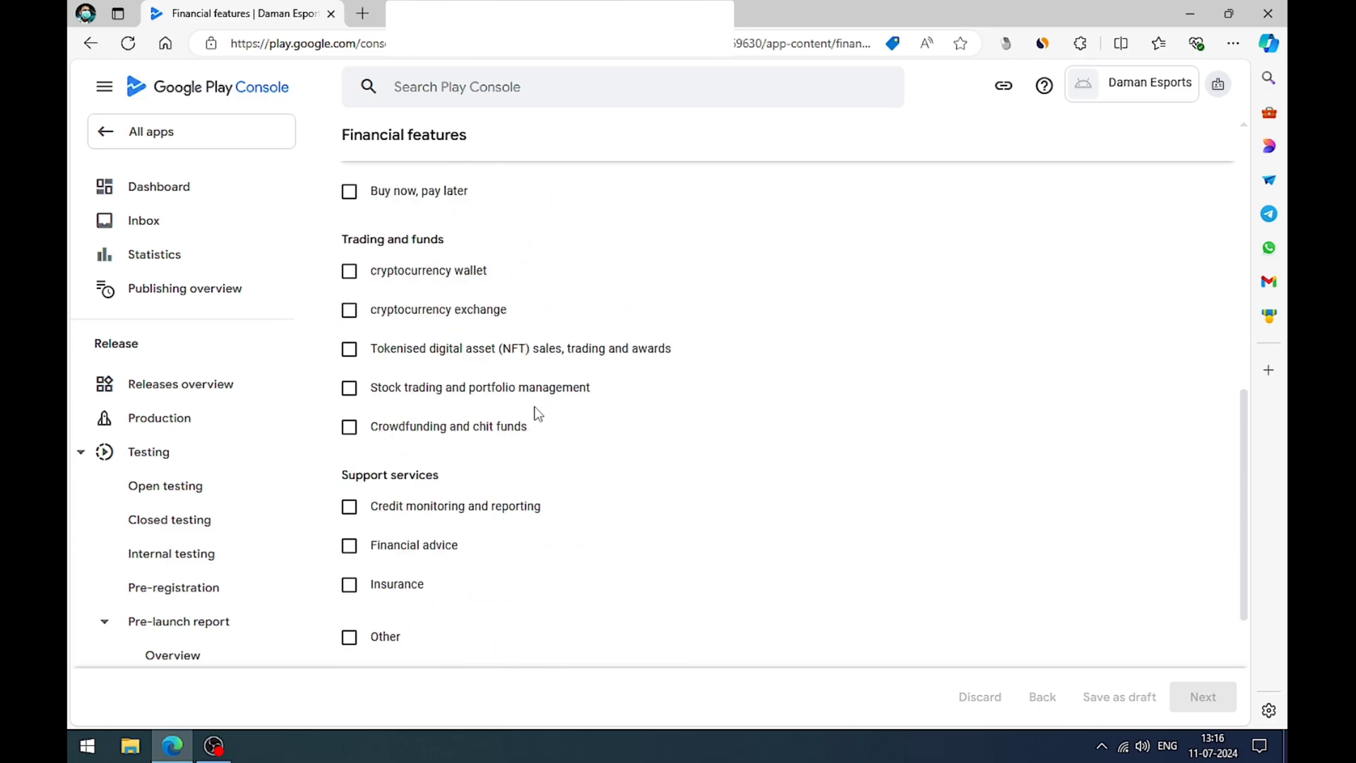
scroll(537, 413, down, 3)
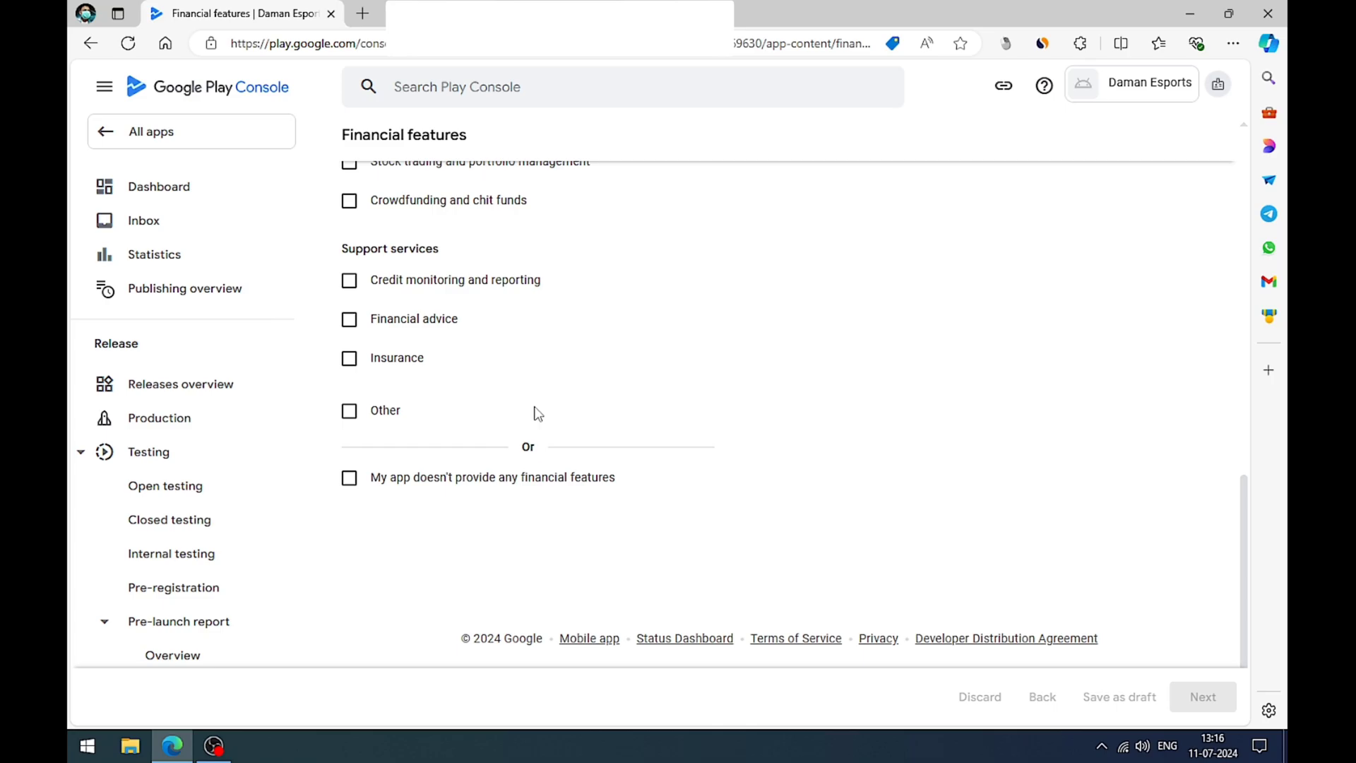
click(351, 480)
click(1193, 704)
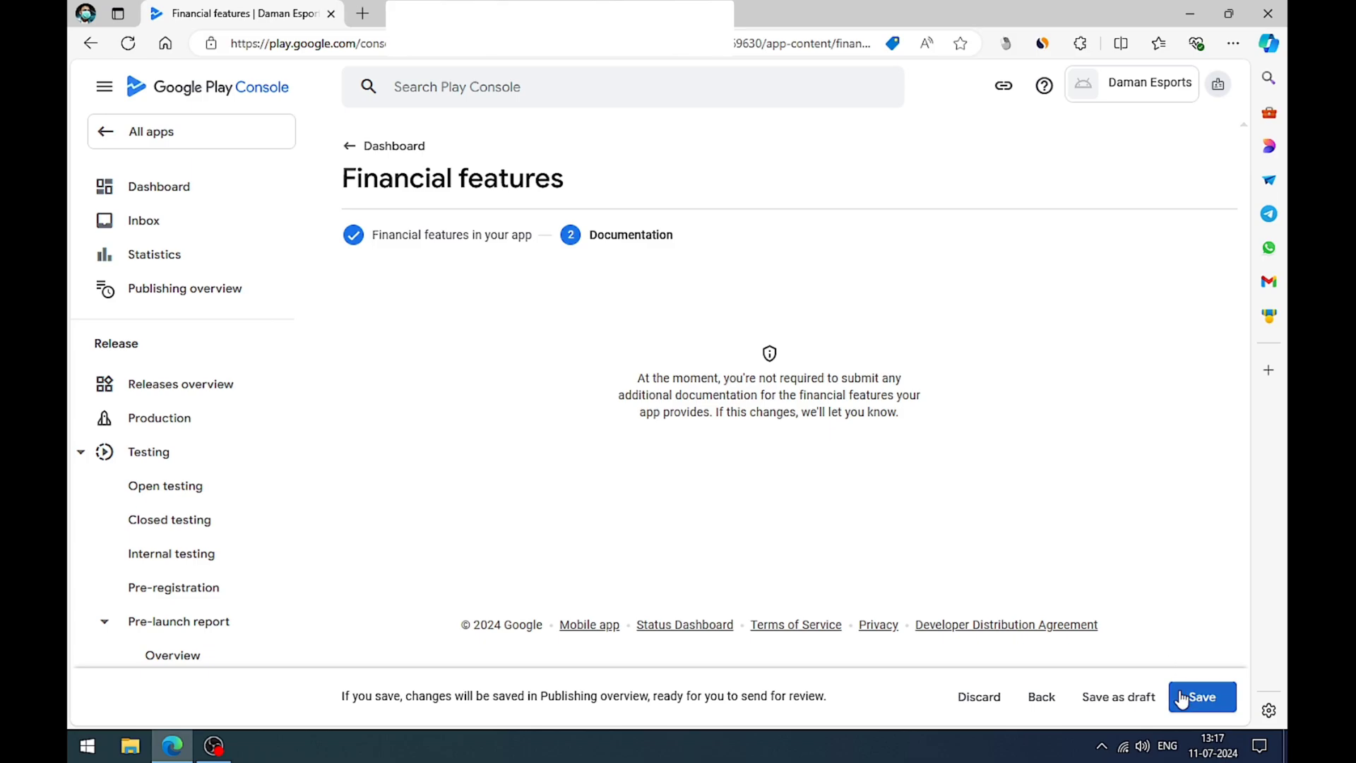
click(1183, 699)
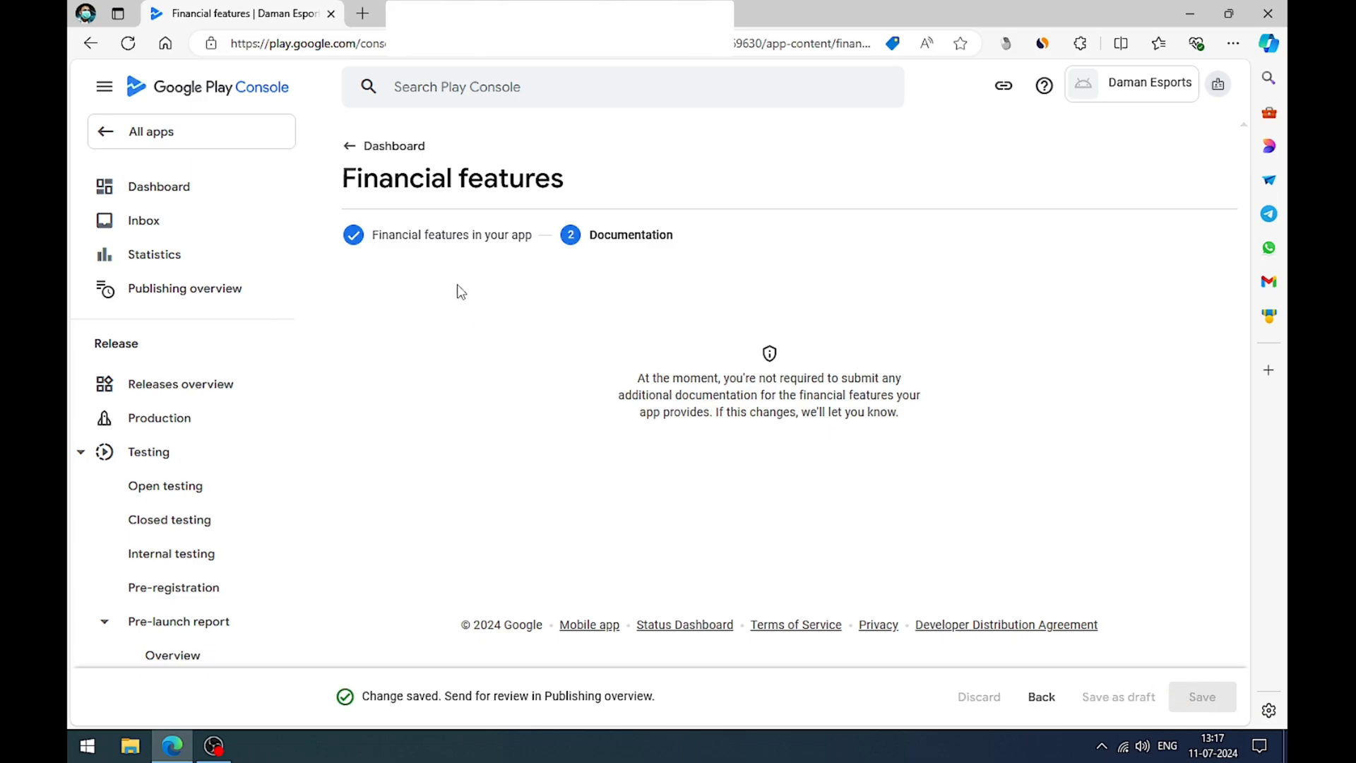
Step: Complete the Health task from the dashboard by declaring that the app does not have any health features, and save it
click(402, 145)
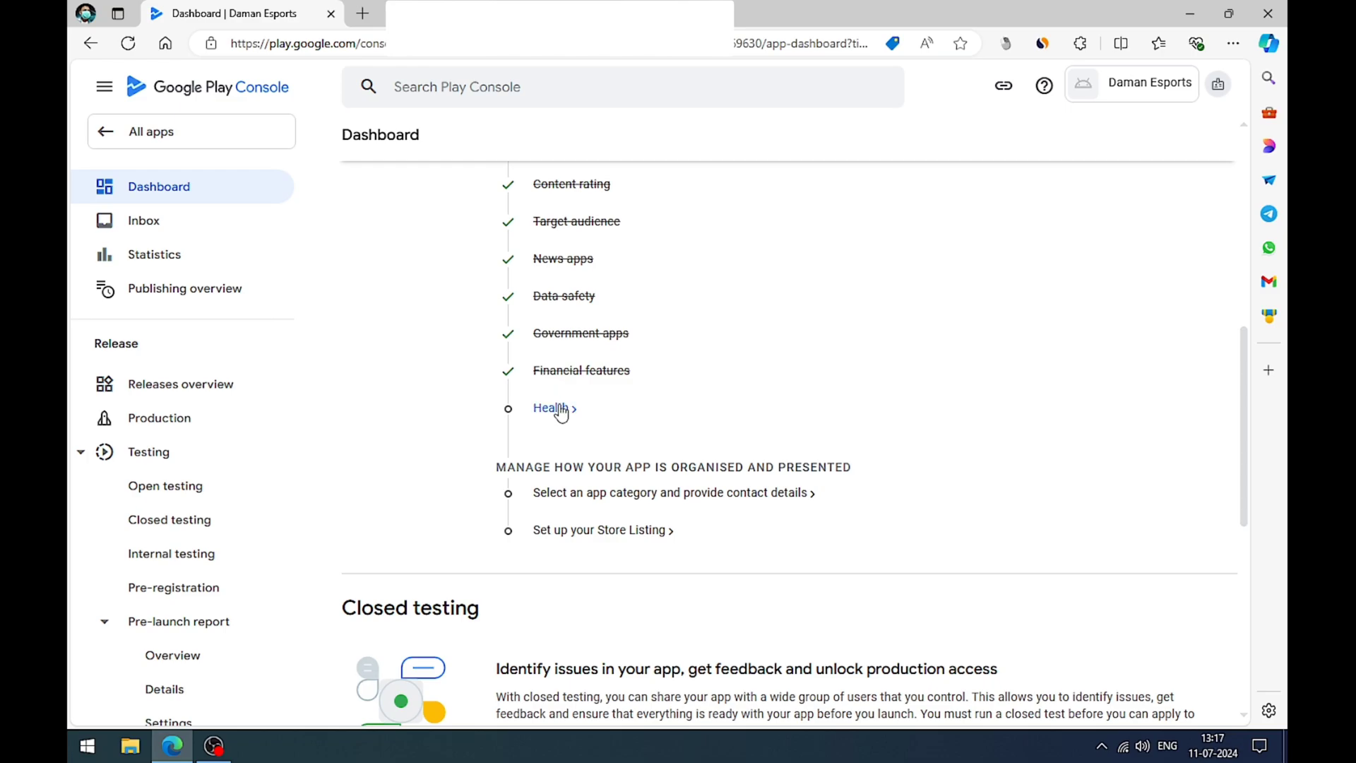
click(555, 408)
scroll(632, 381, down, 2)
scroll(632, 382, down, 8)
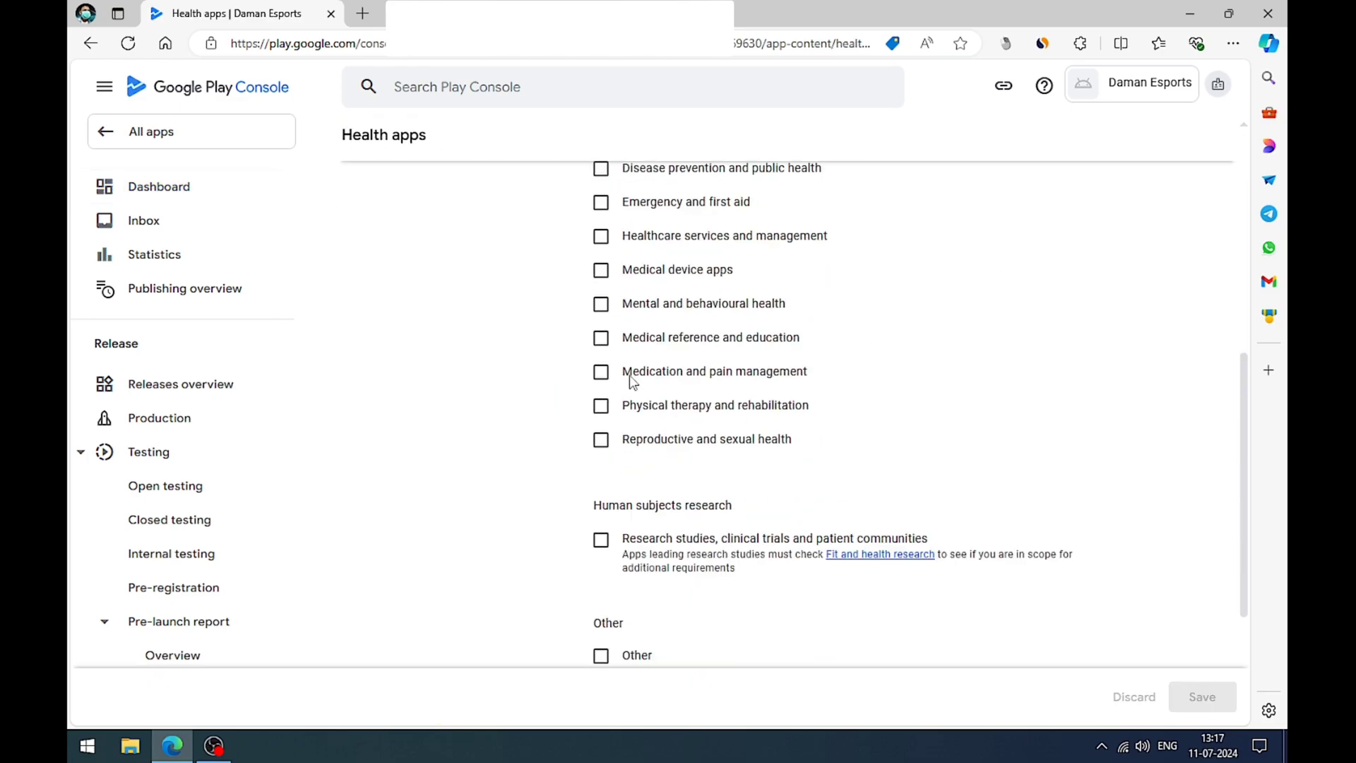
click(624, 503)
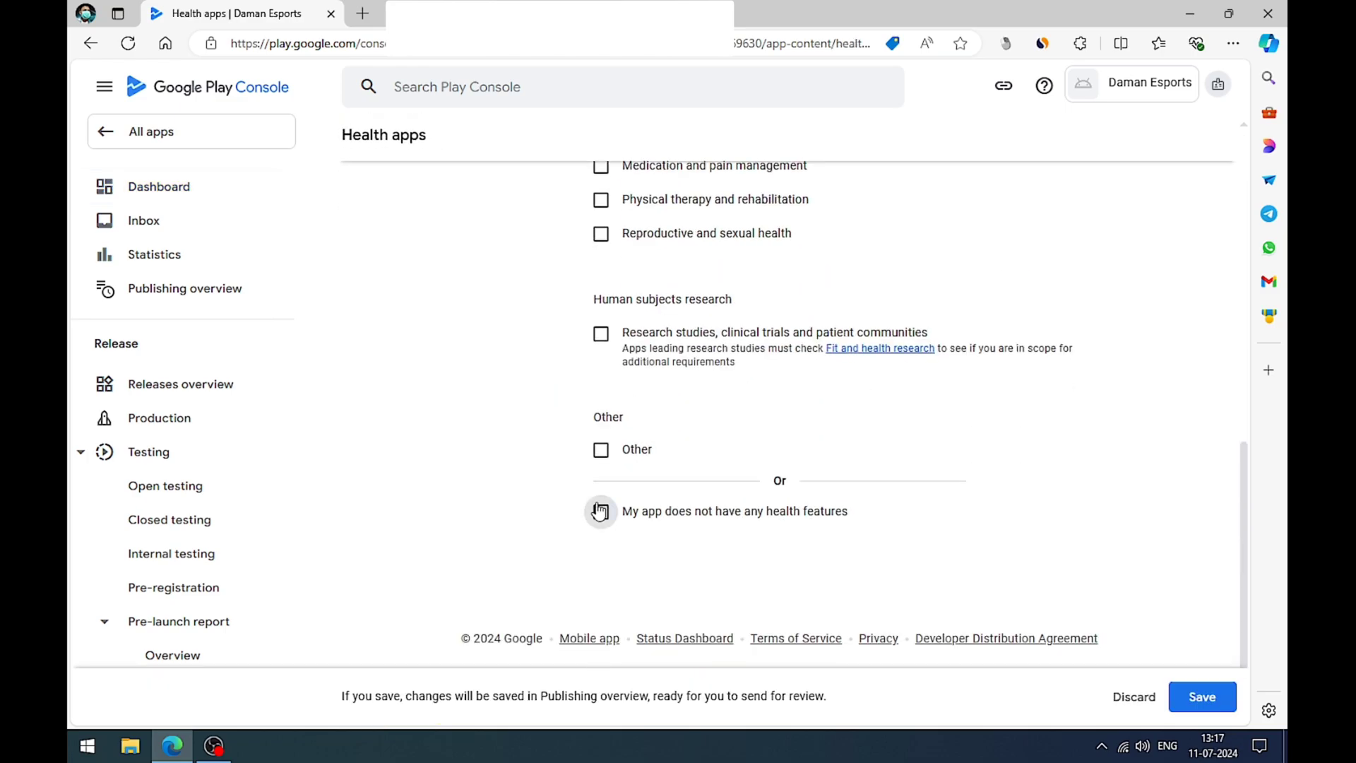
click(1201, 697)
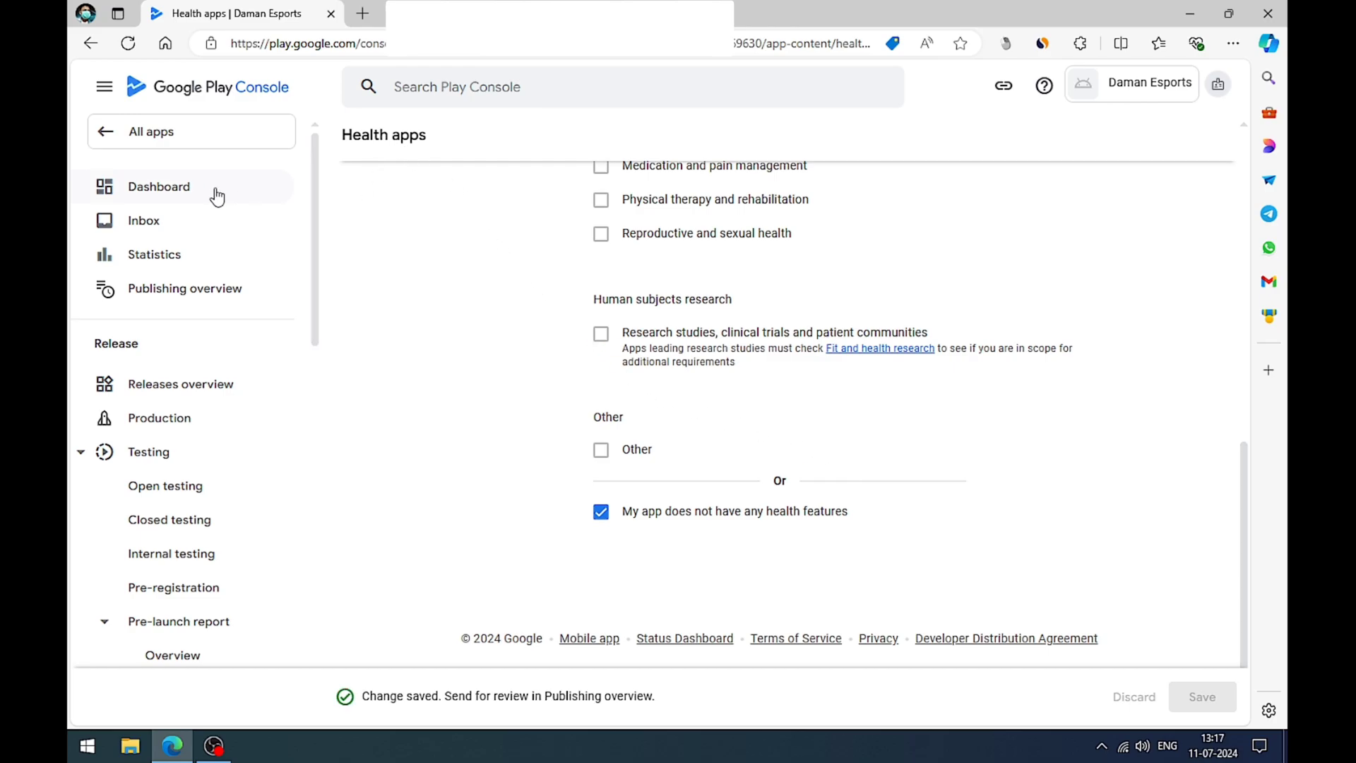
Step: Return to the app dashboard and open the task for selecting an app category and providing contact details
click(190, 189)
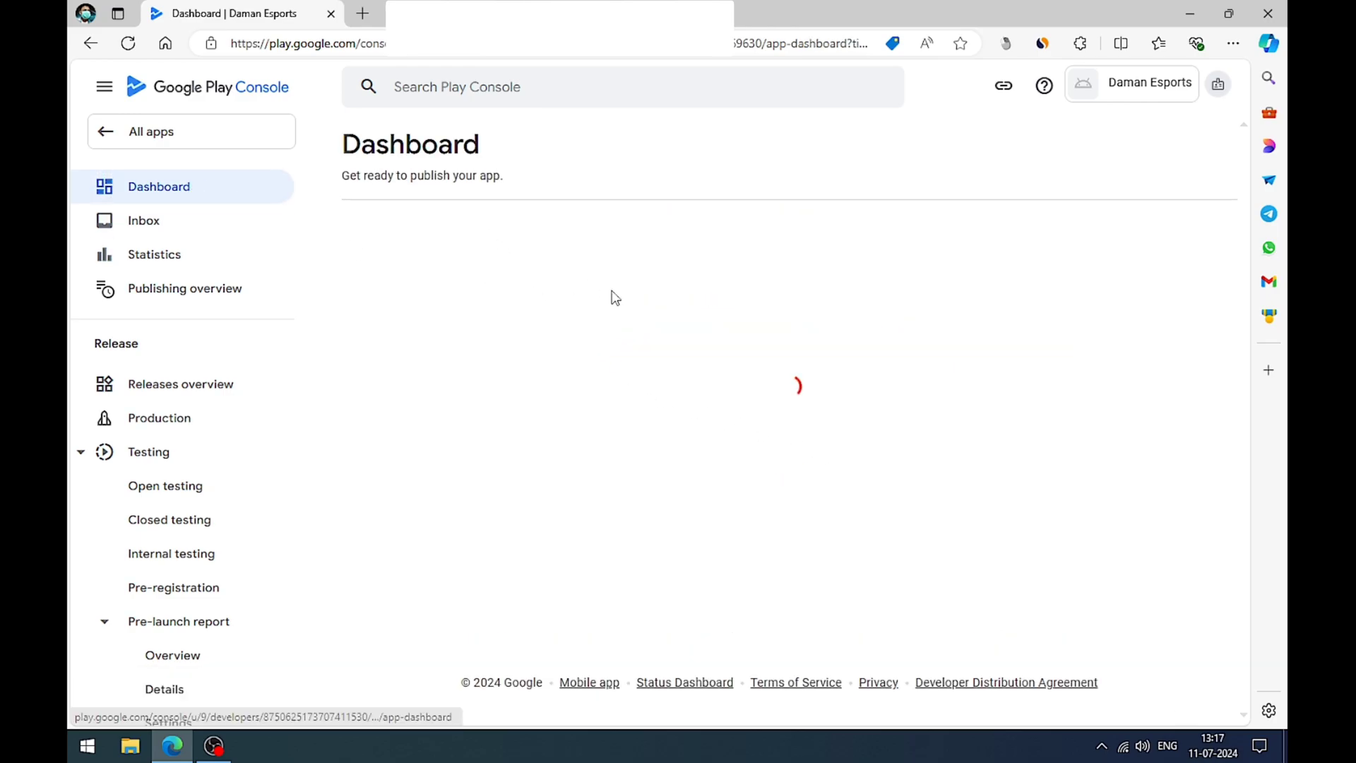
scroll(612, 295, down, 10)
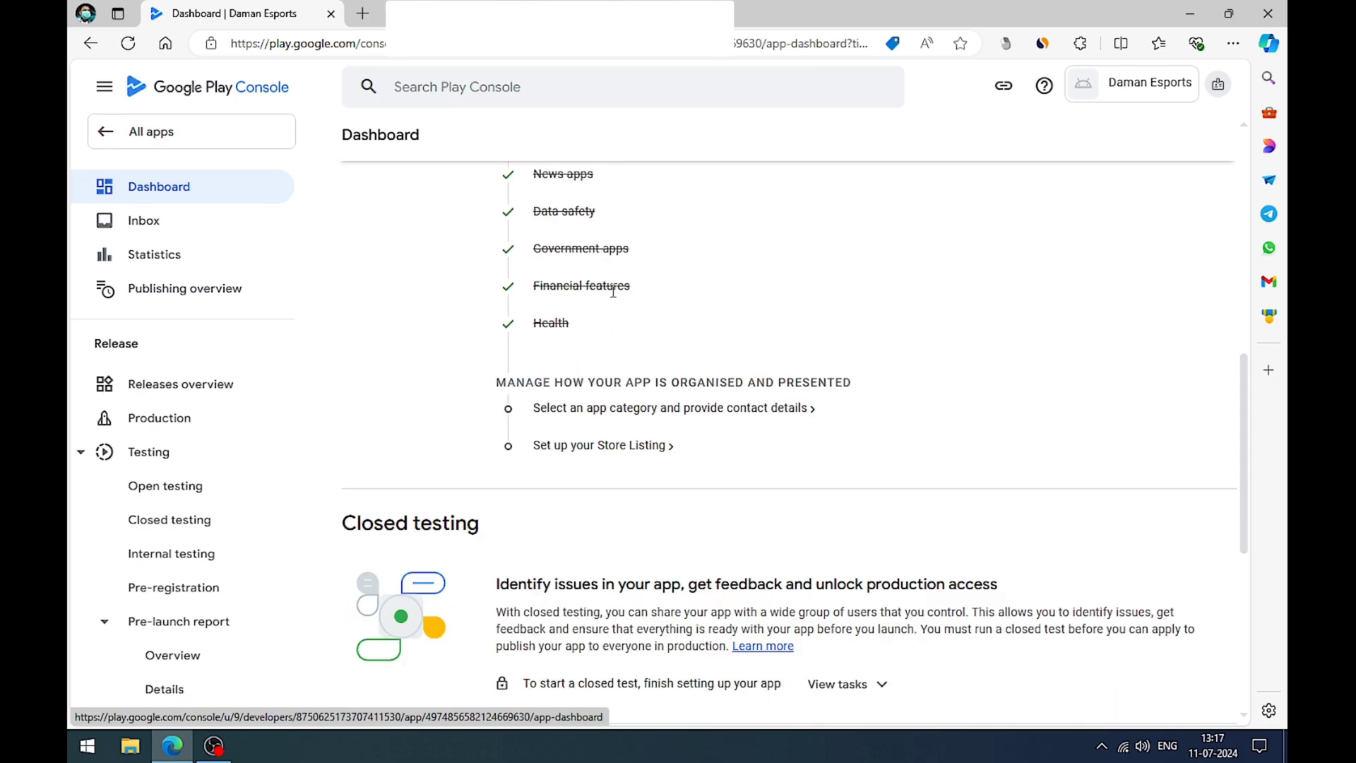
click(610, 413)
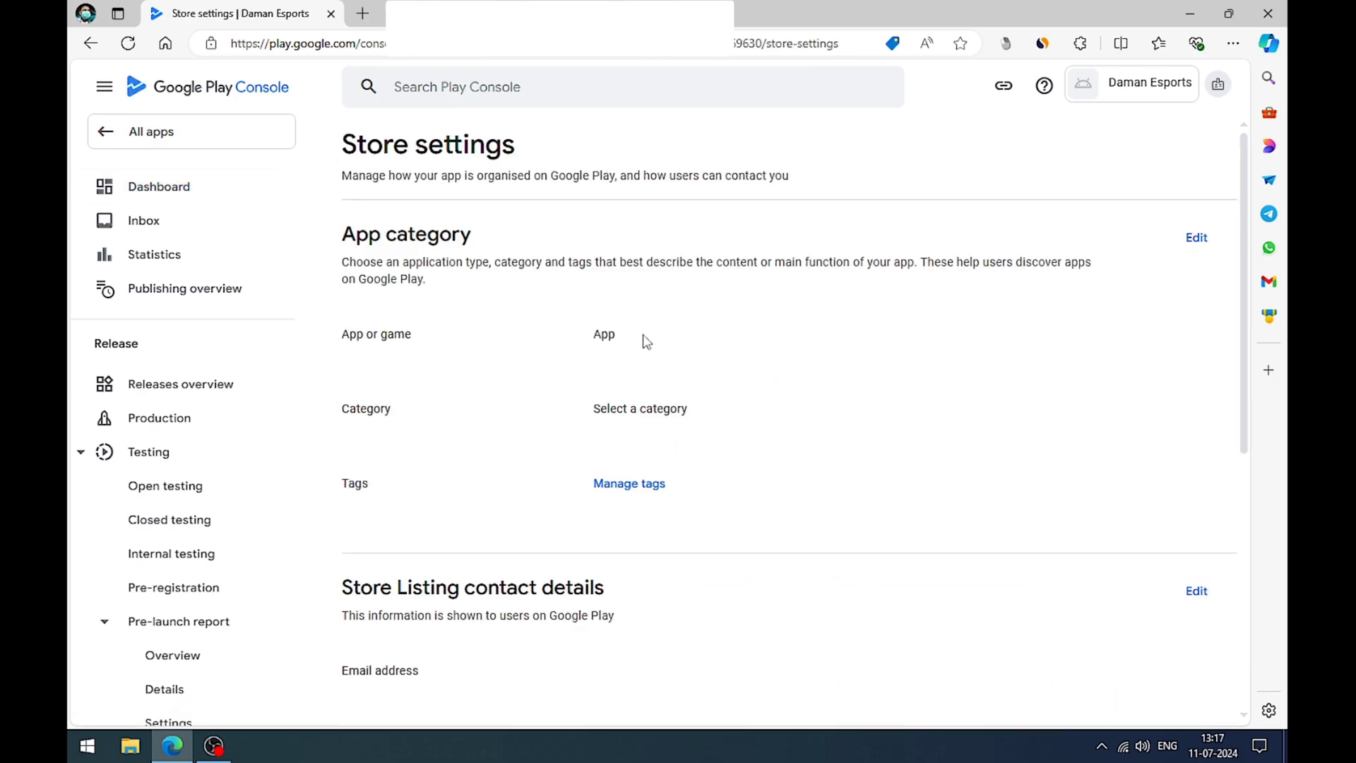
scroll(642, 339, down, 1)
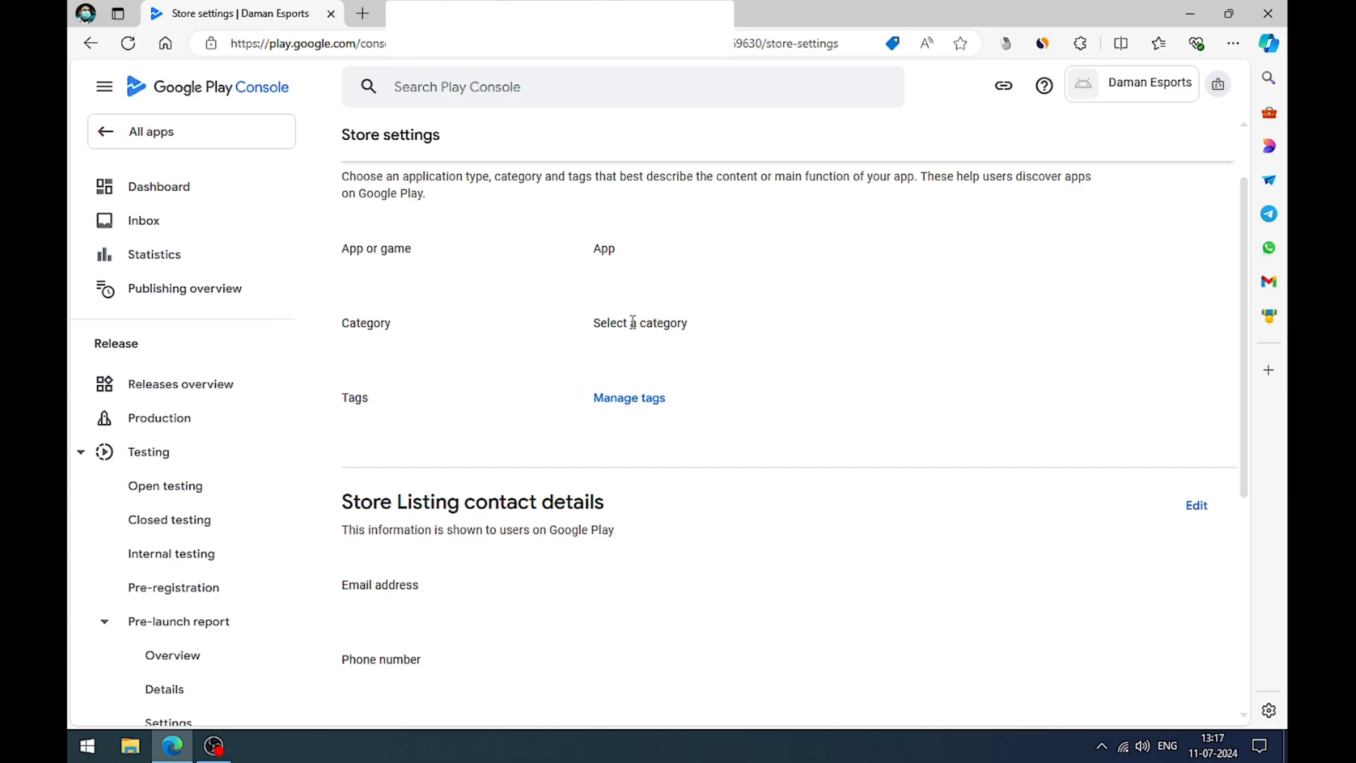
scroll(633, 322, up, 1)
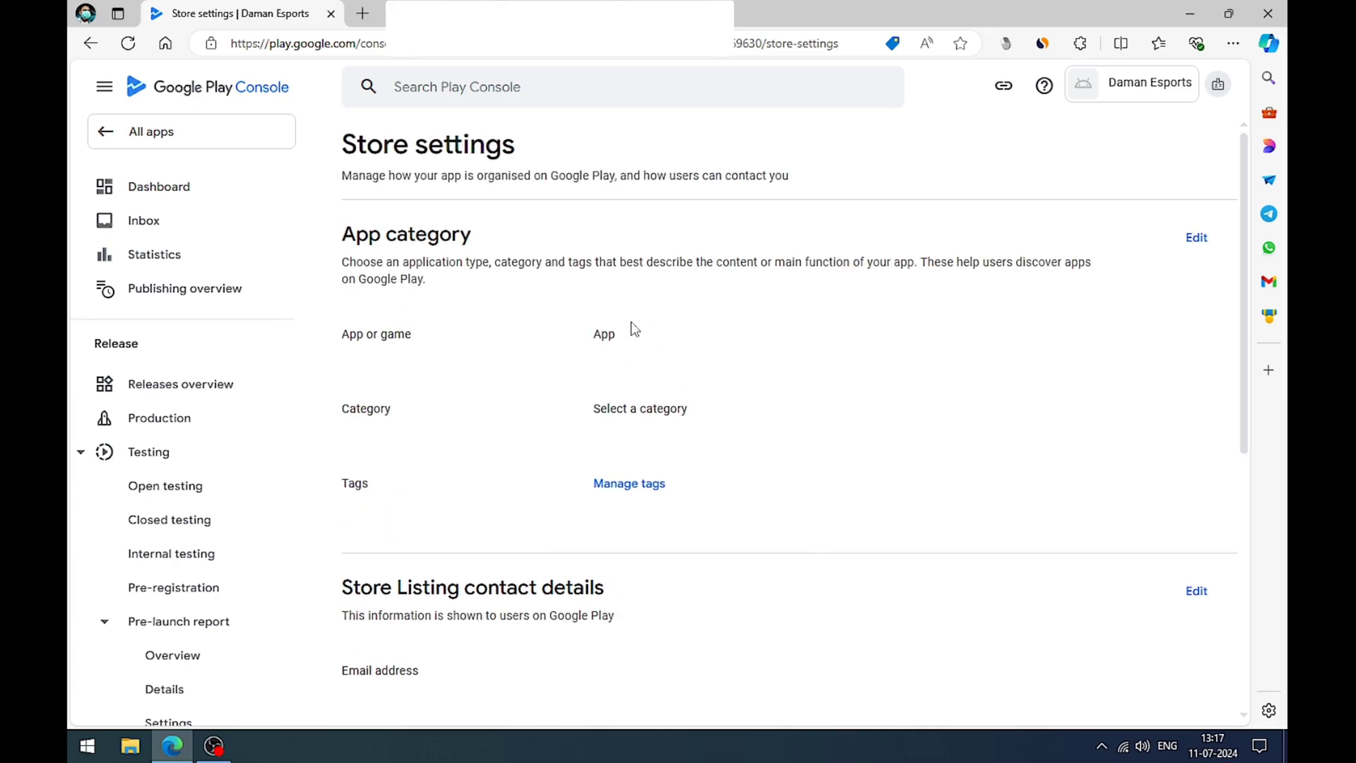
Step: Edit the app category in Store settings, keeping the type as App and choosing the Education category, save it and close the form
click(1196, 238)
click(482, 329)
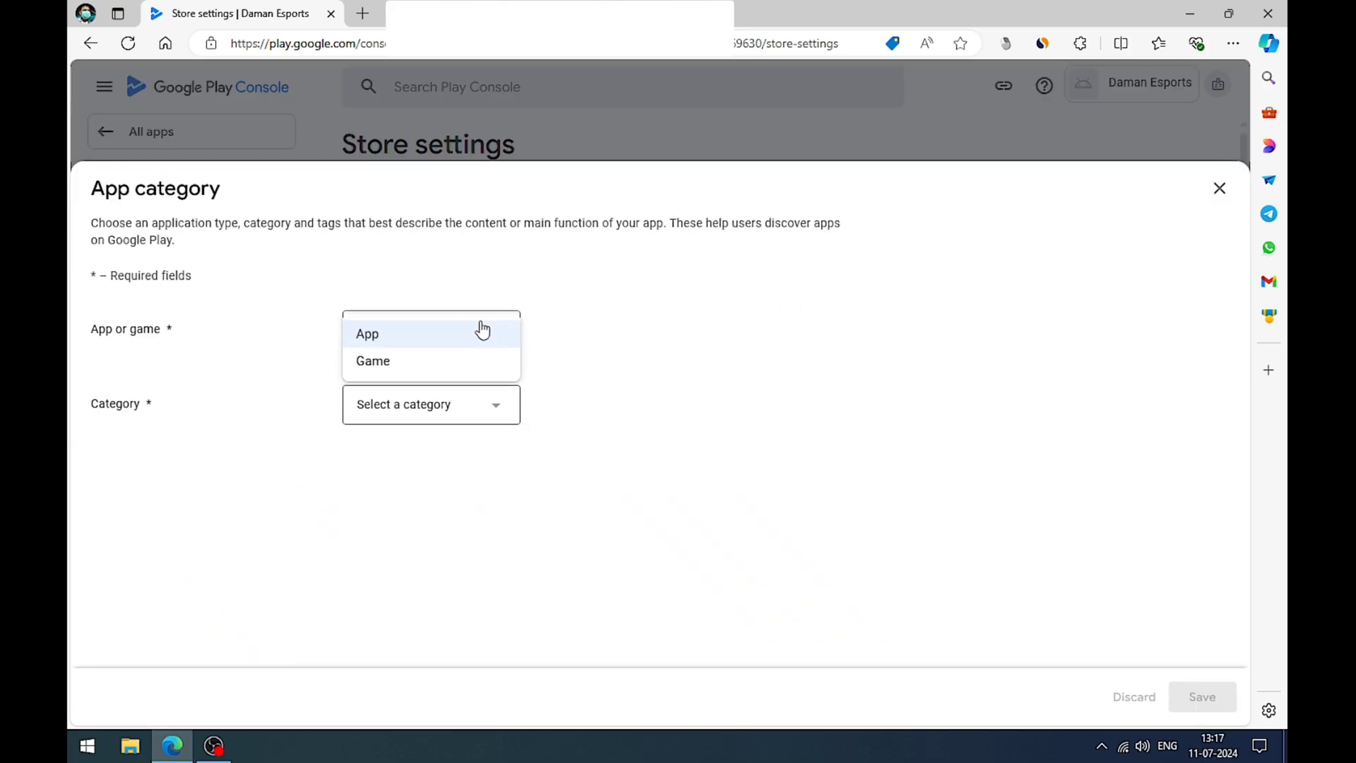
click(483, 329)
click(455, 407)
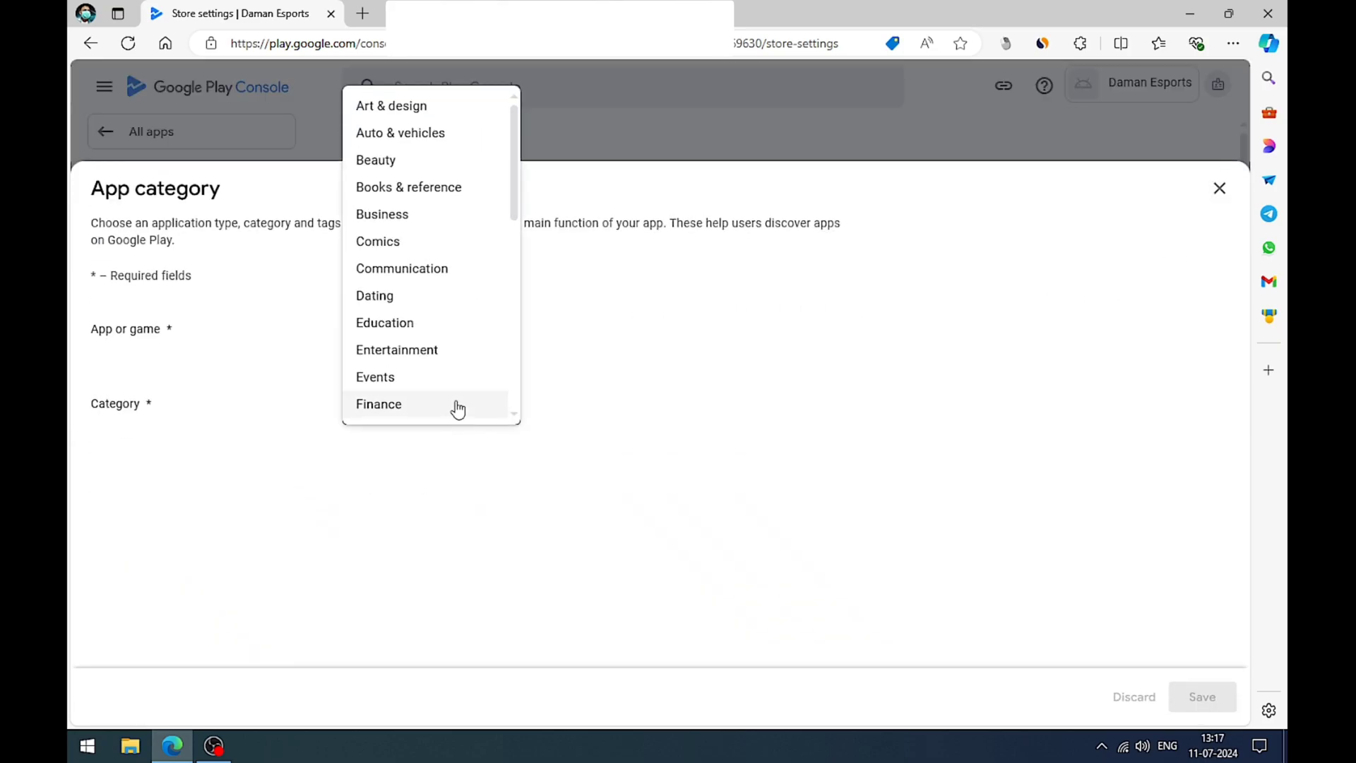
click(413, 325)
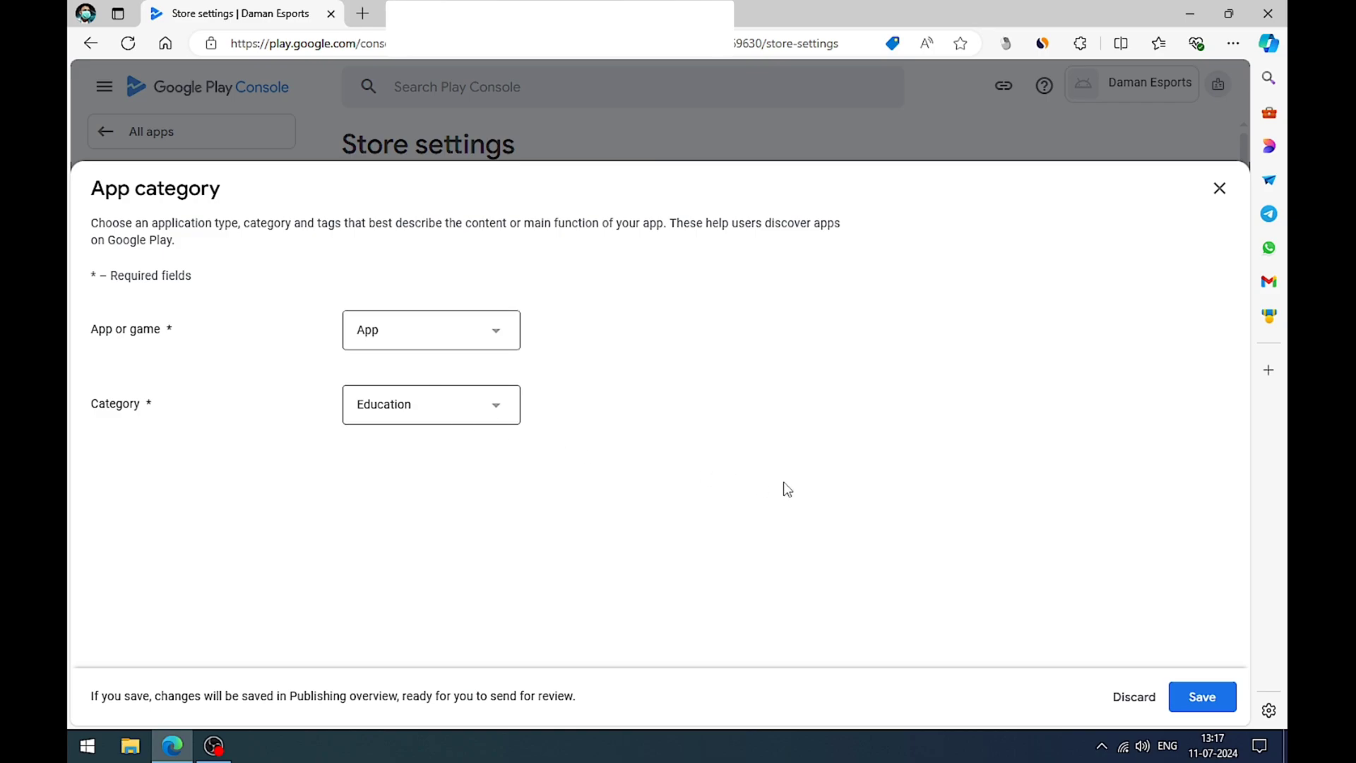
click(1175, 699)
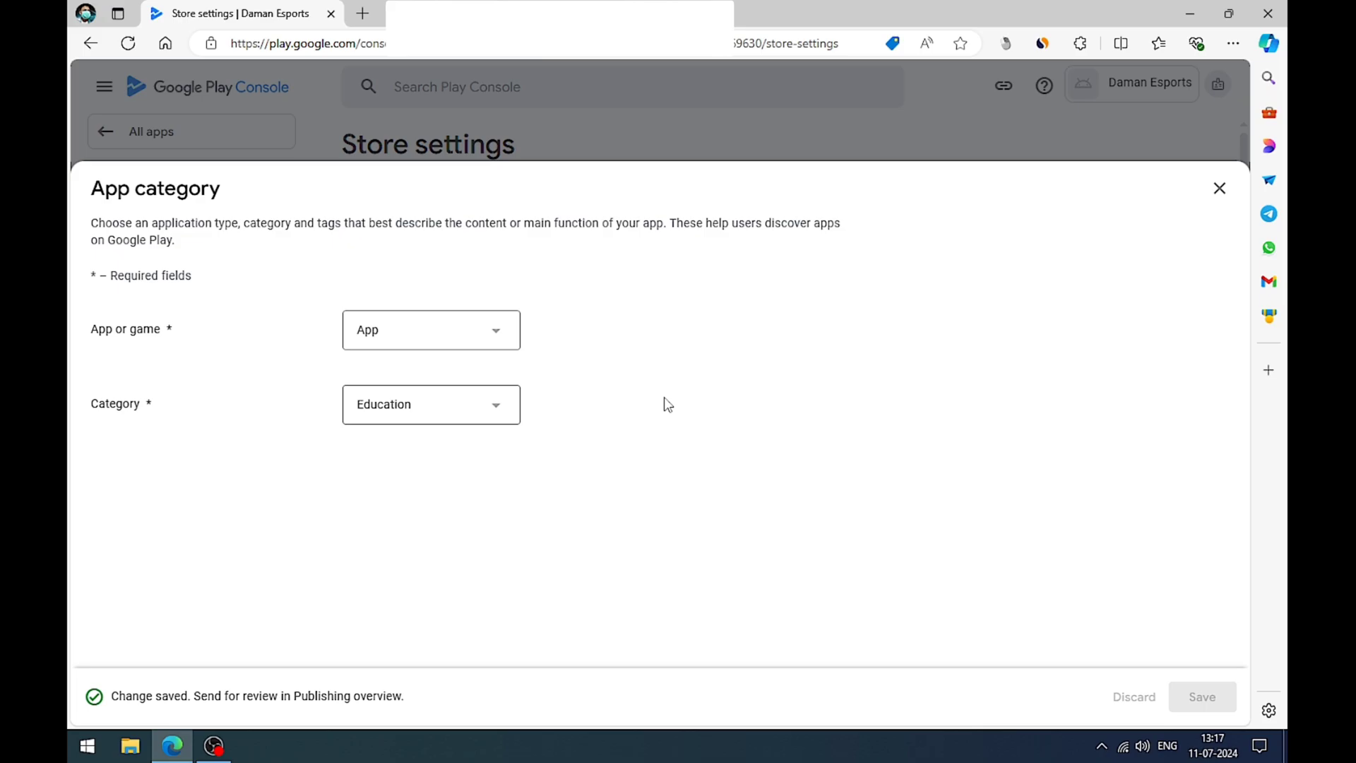
click(1221, 189)
scroll(969, 418, down, 2)
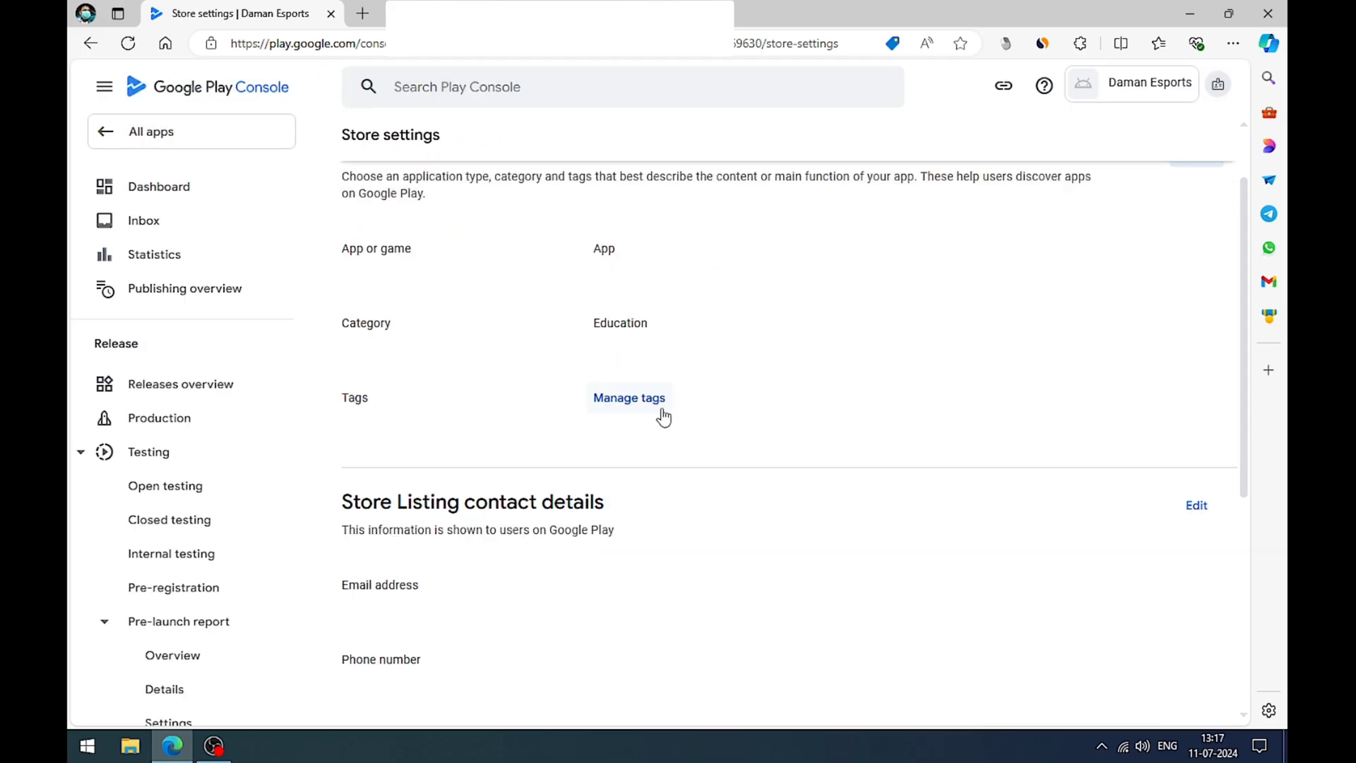
Step: Examine the list of available tags for the app in Manage tags, and close it without applying any
click(646, 394)
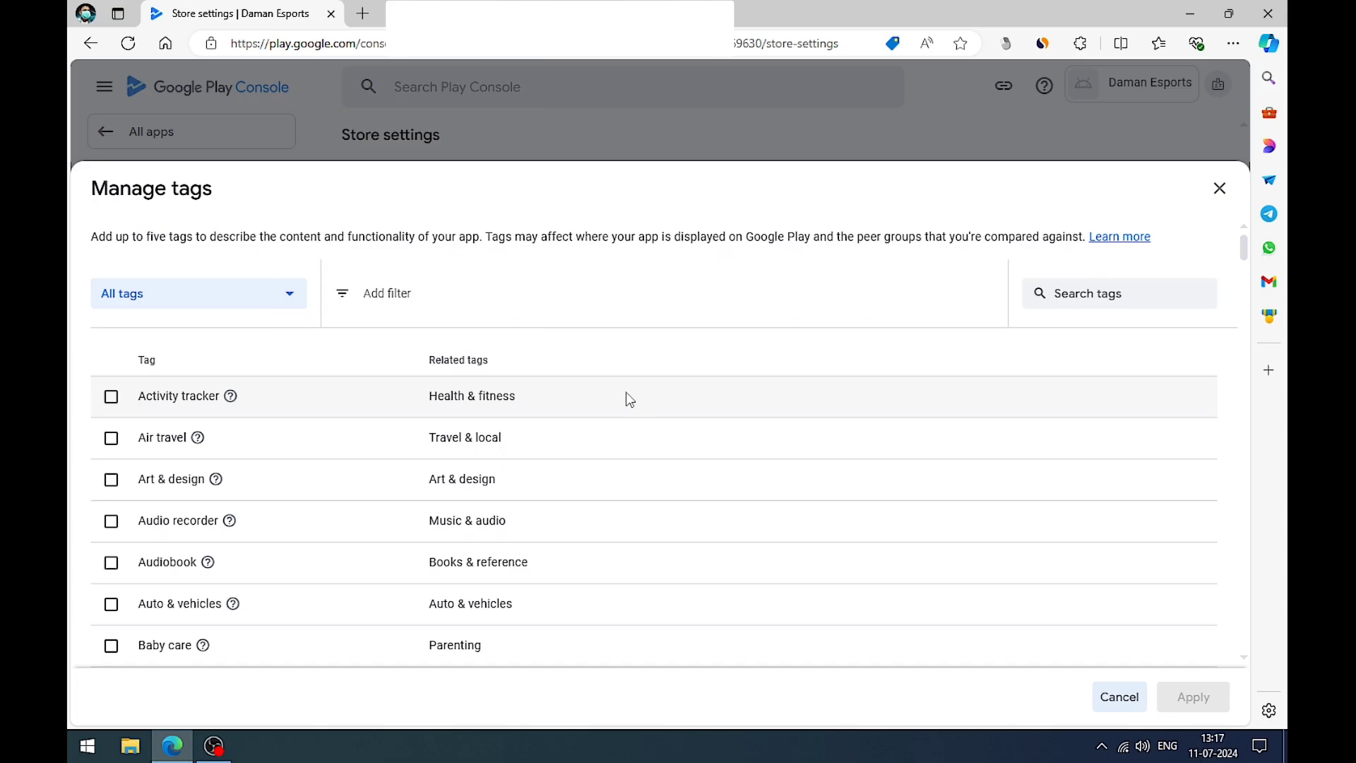
scroll(516, 405, down, 7)
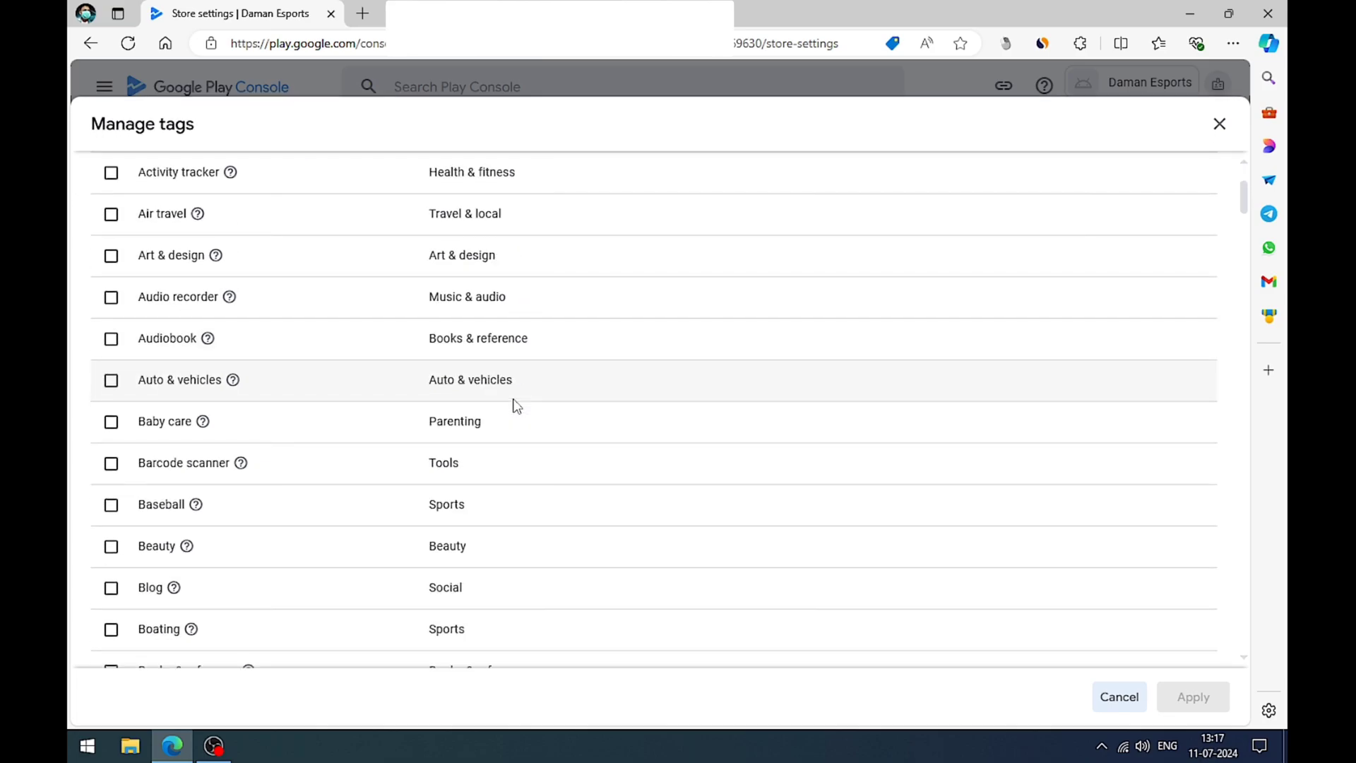
scroll(513, 404, down, 5)
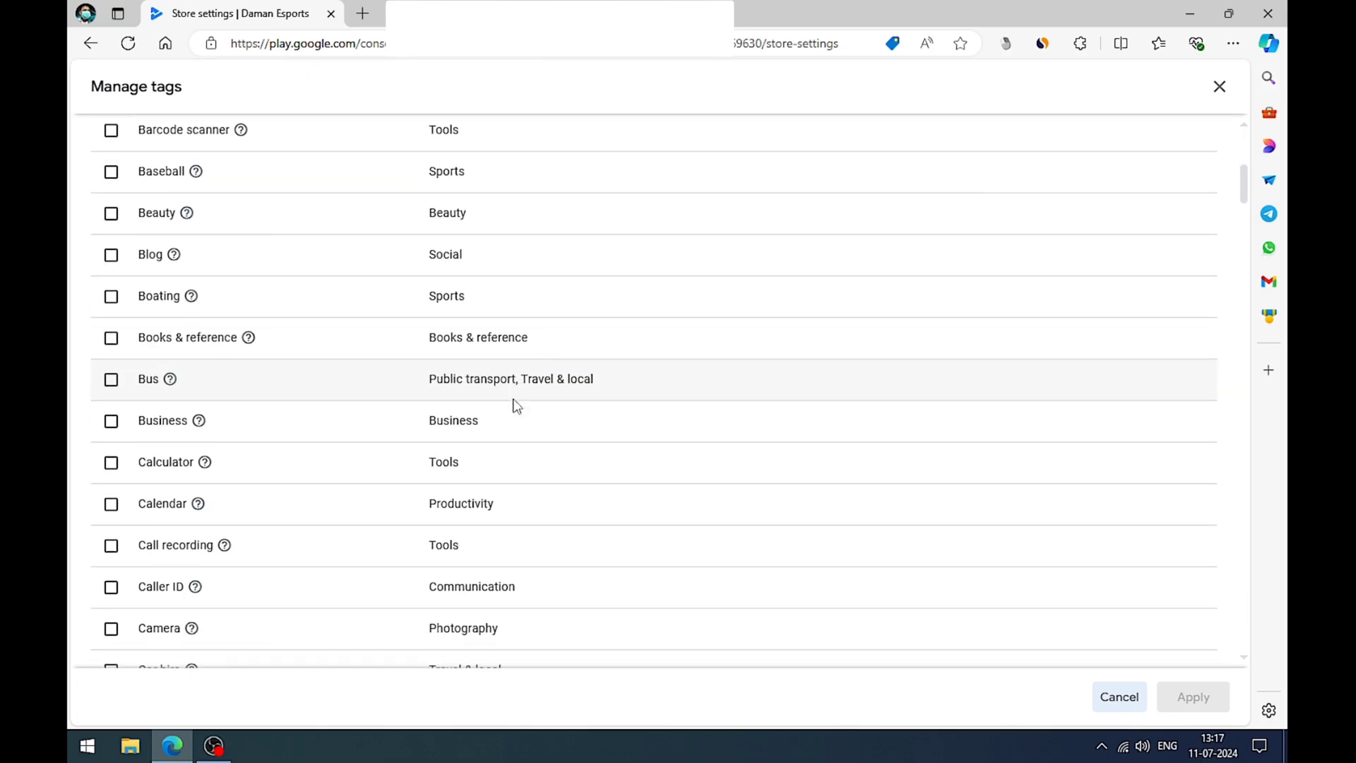
scroll(513, 405, down, 3)
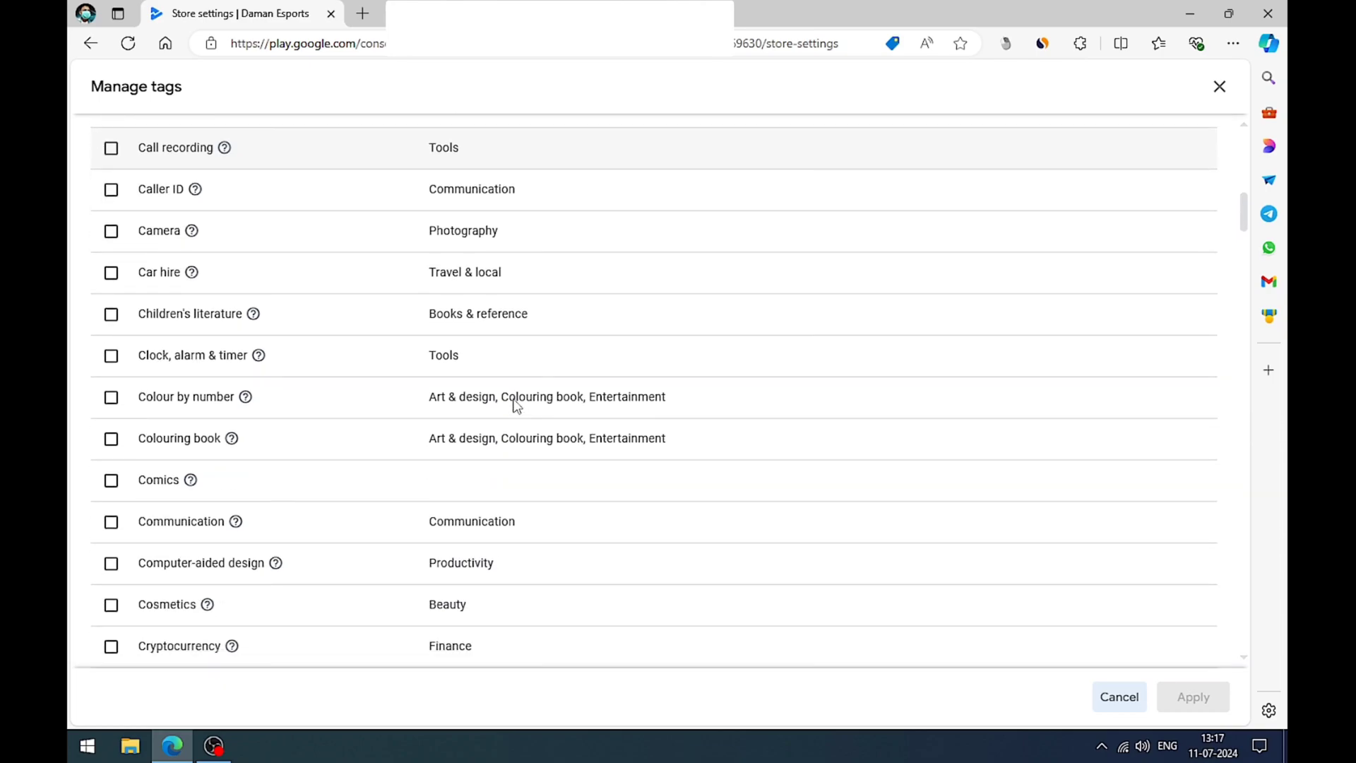
scroll(835, 422, down, 2)
scroll(835, 421, down, 3)
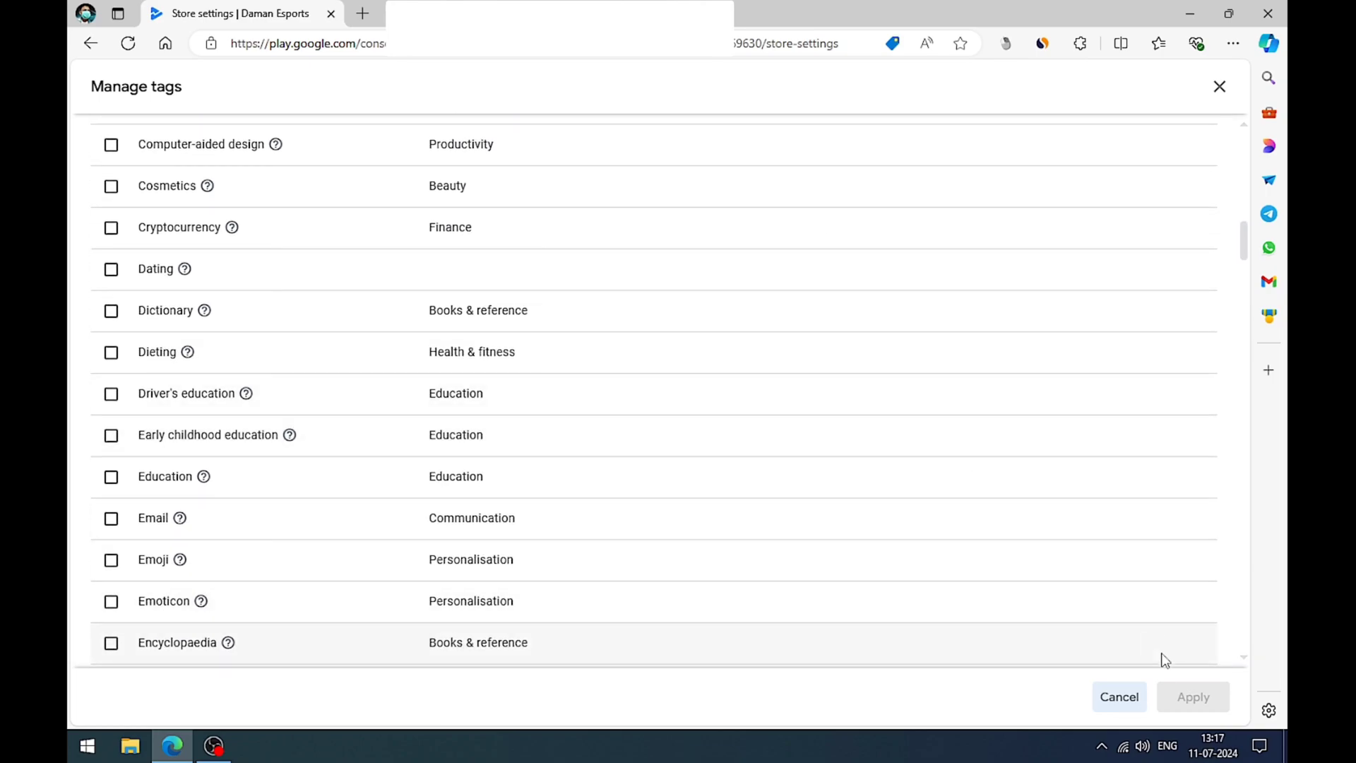
click(1119, 698)
Step: Edit the Store Listing contact details and fill in the contact's email address from the saved personal info
scroll(847, 444, down, 2)
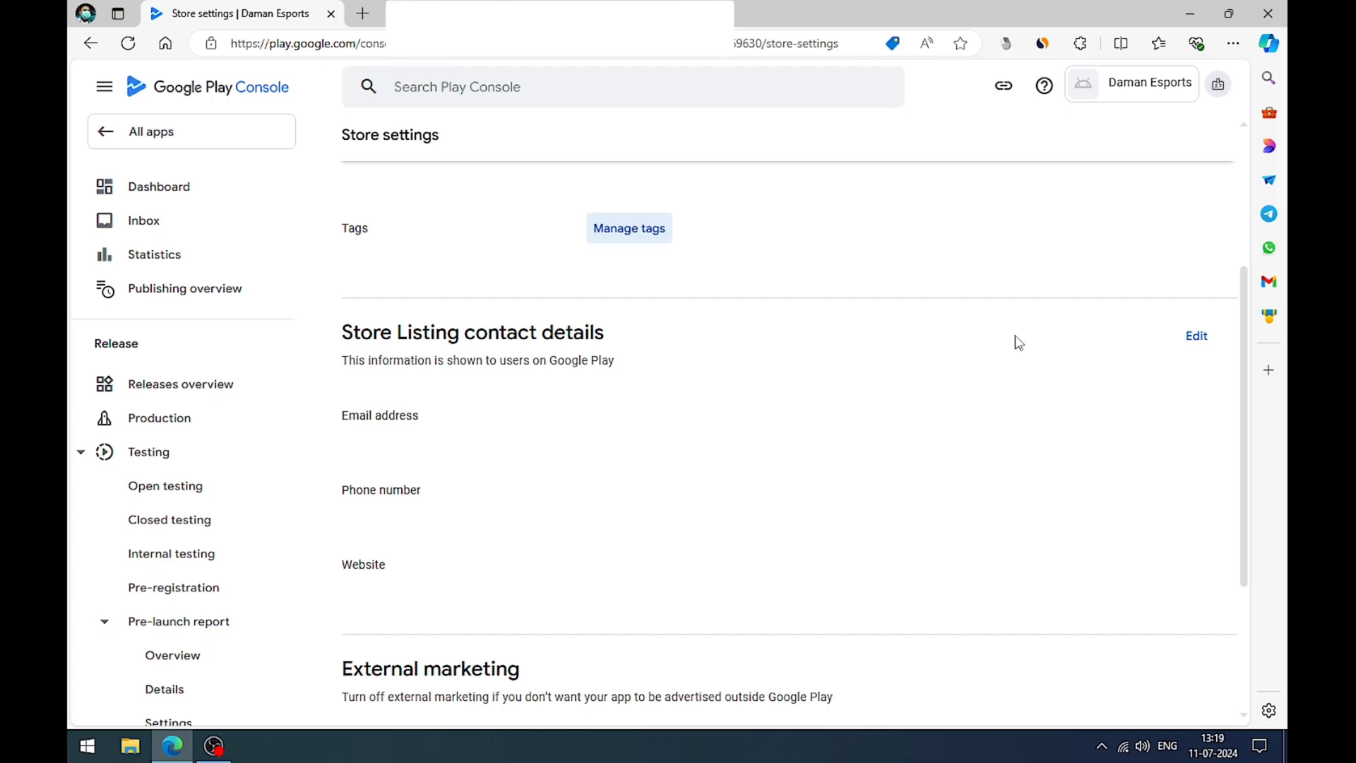
click(1199, 340)
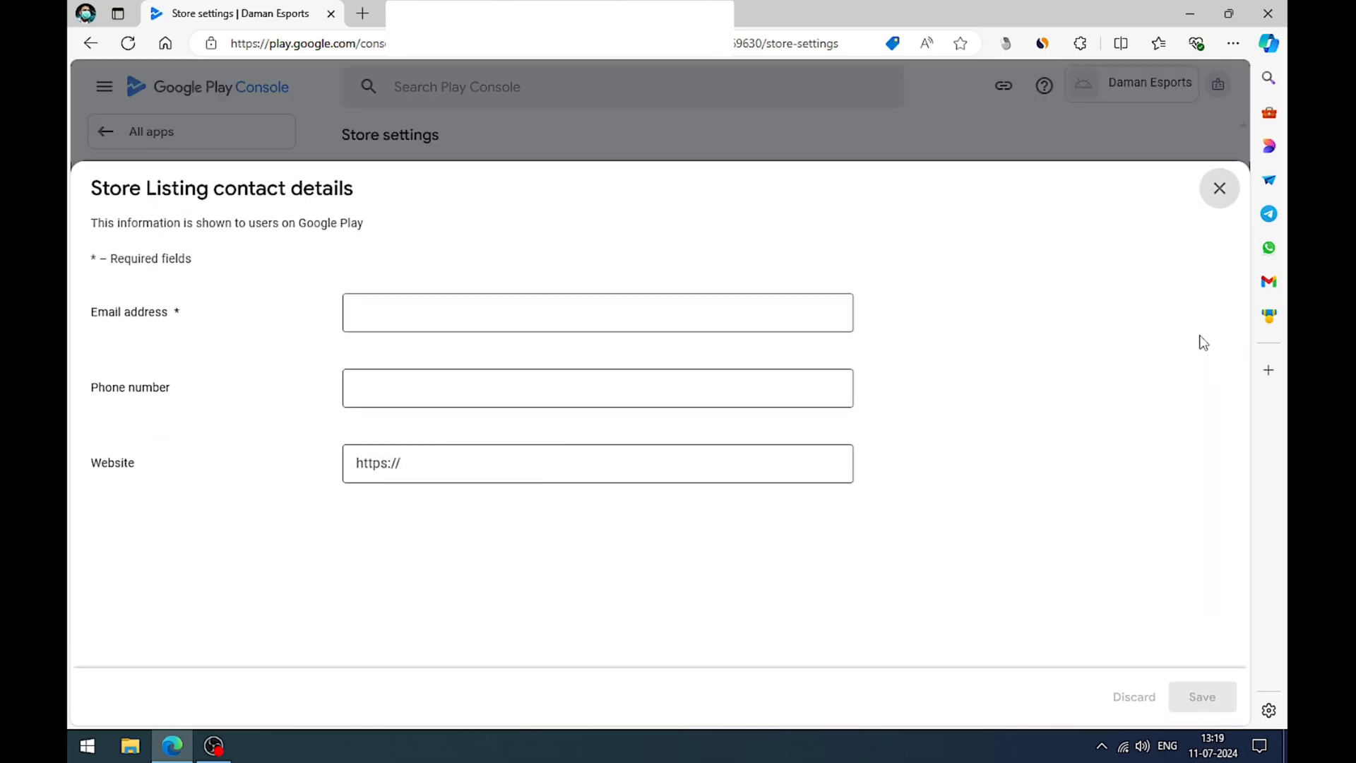
click(393, 321)
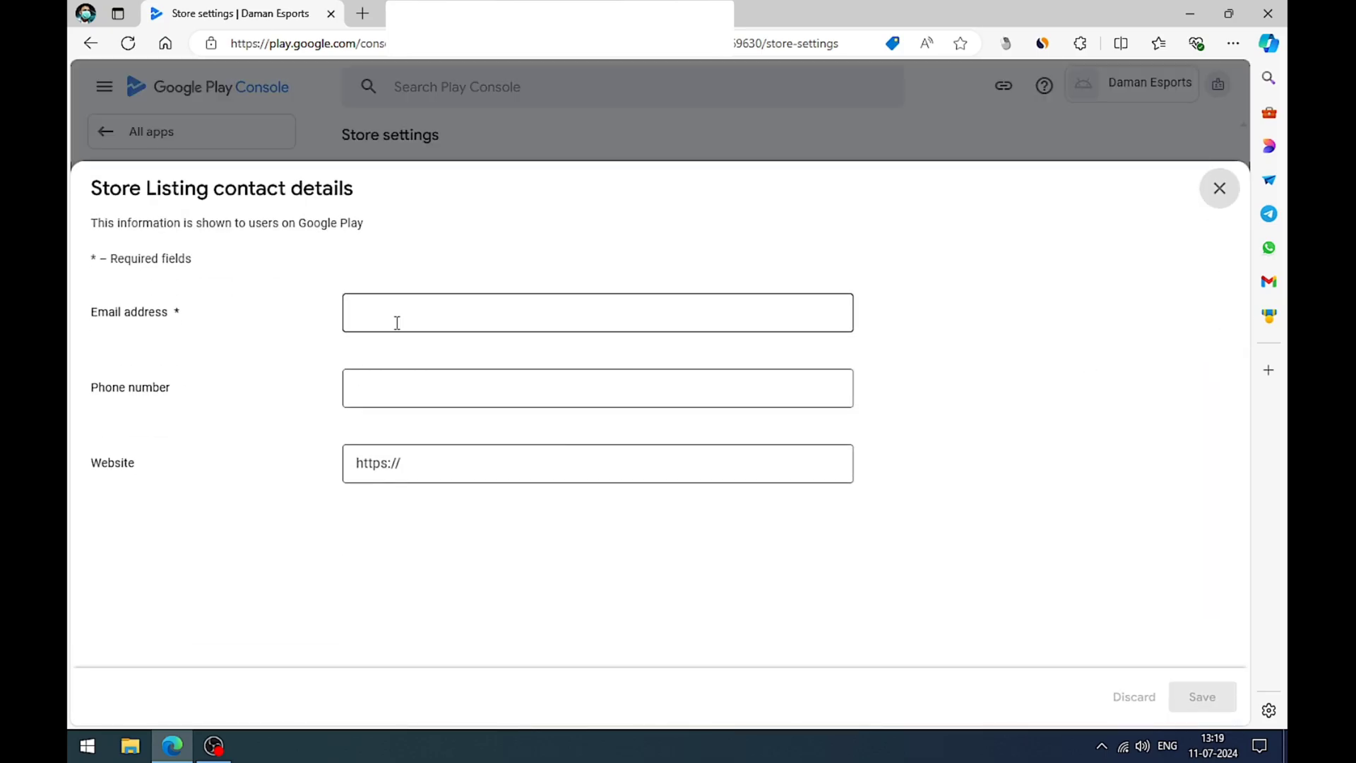
text(jiio)
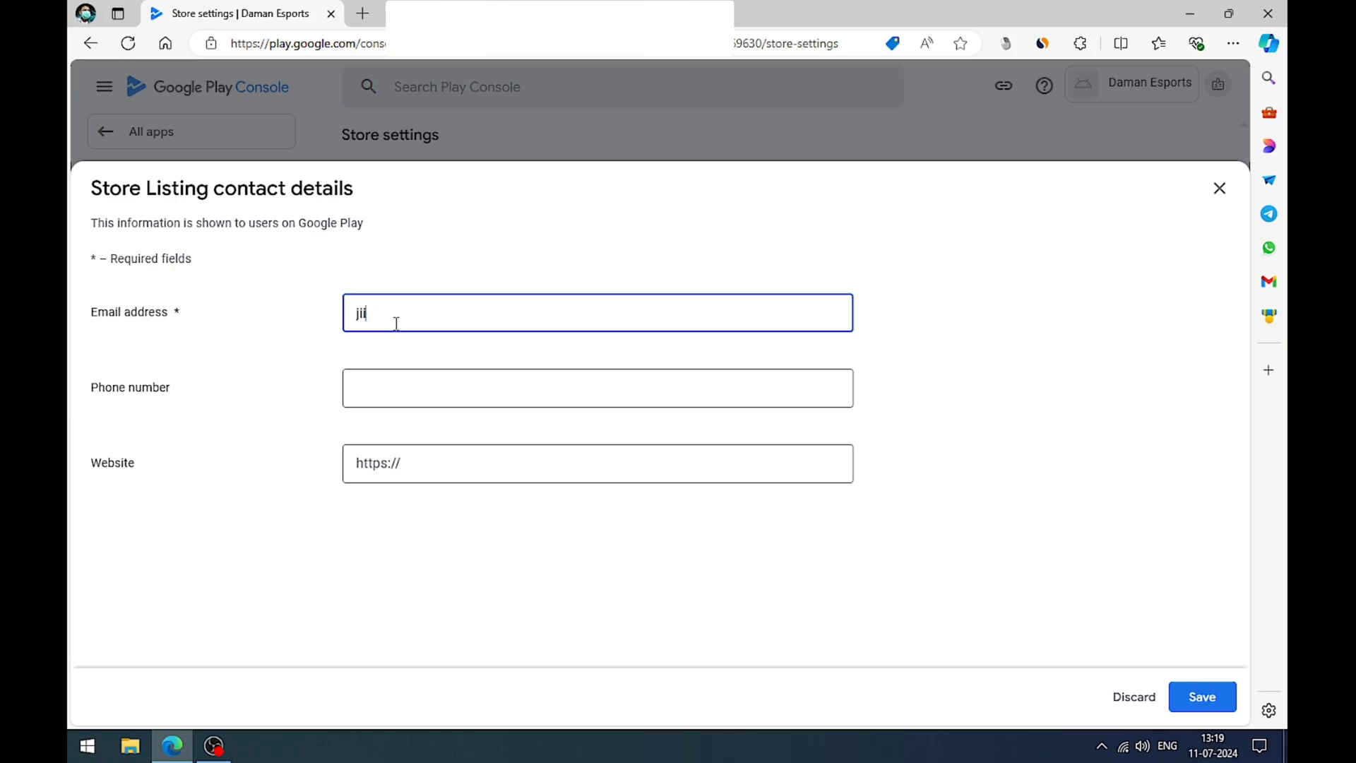
key(BackSpace)
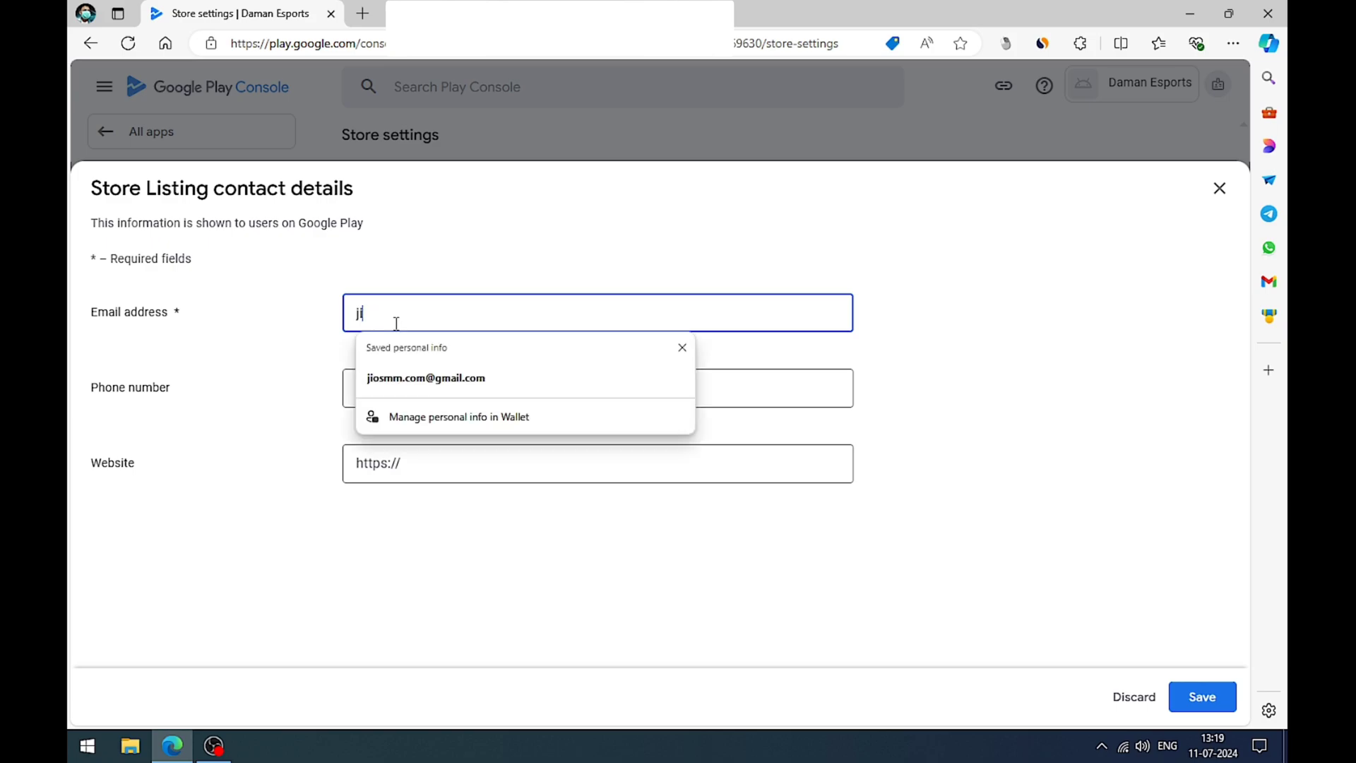
click(397, 378)
Step: Clear the autofilled phone number and website from the contact details, save them and close the form
drag(532, 388, 319, 388)
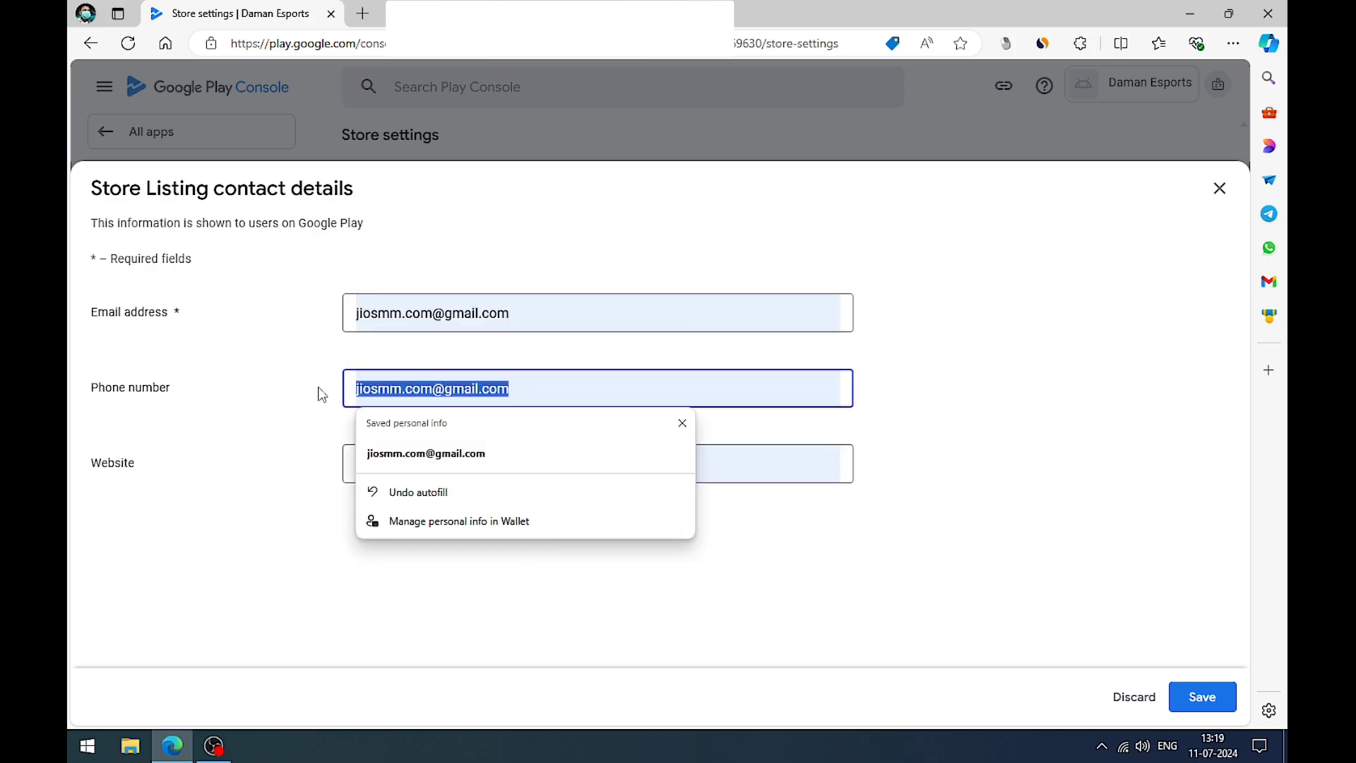
key(BackSpace)
click(305, 500)
drag(536, 462, 302, 460)
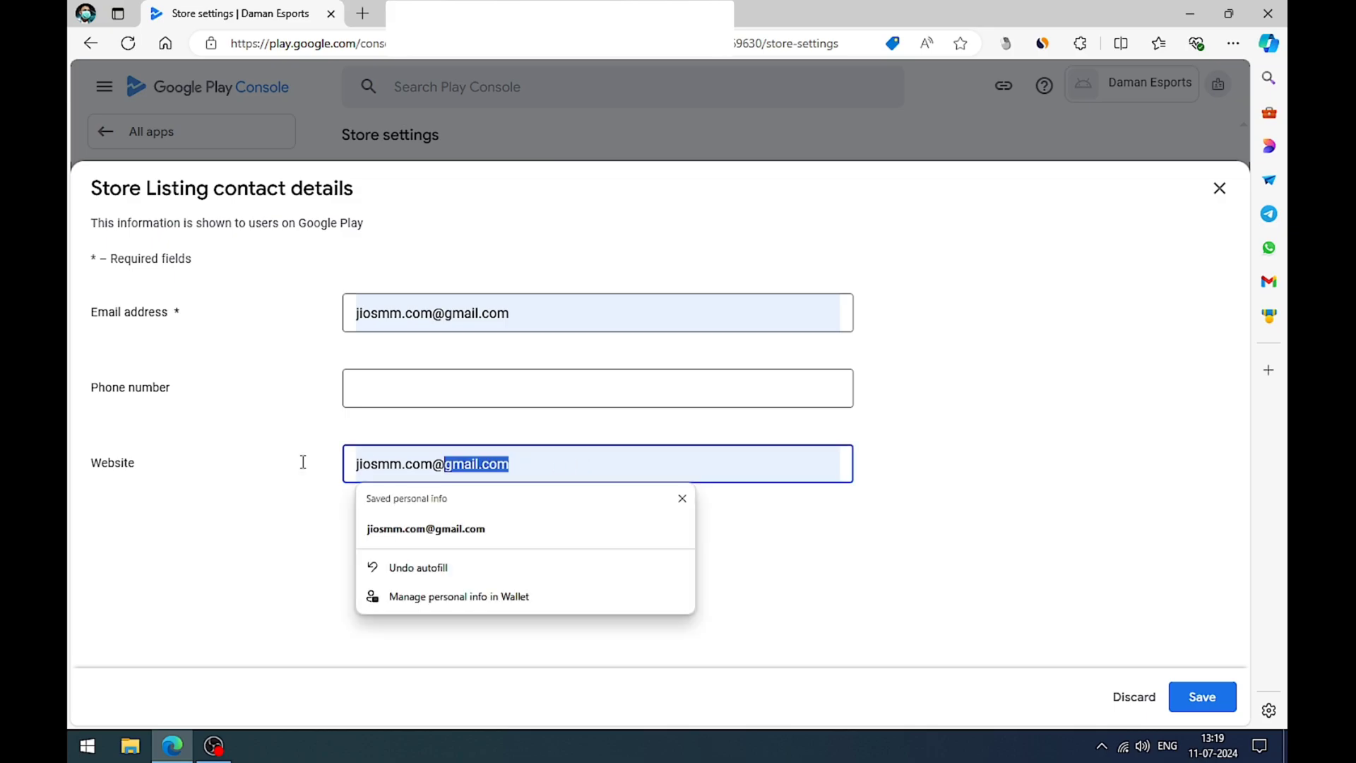
key(BackSpace)
click(1197, 694)
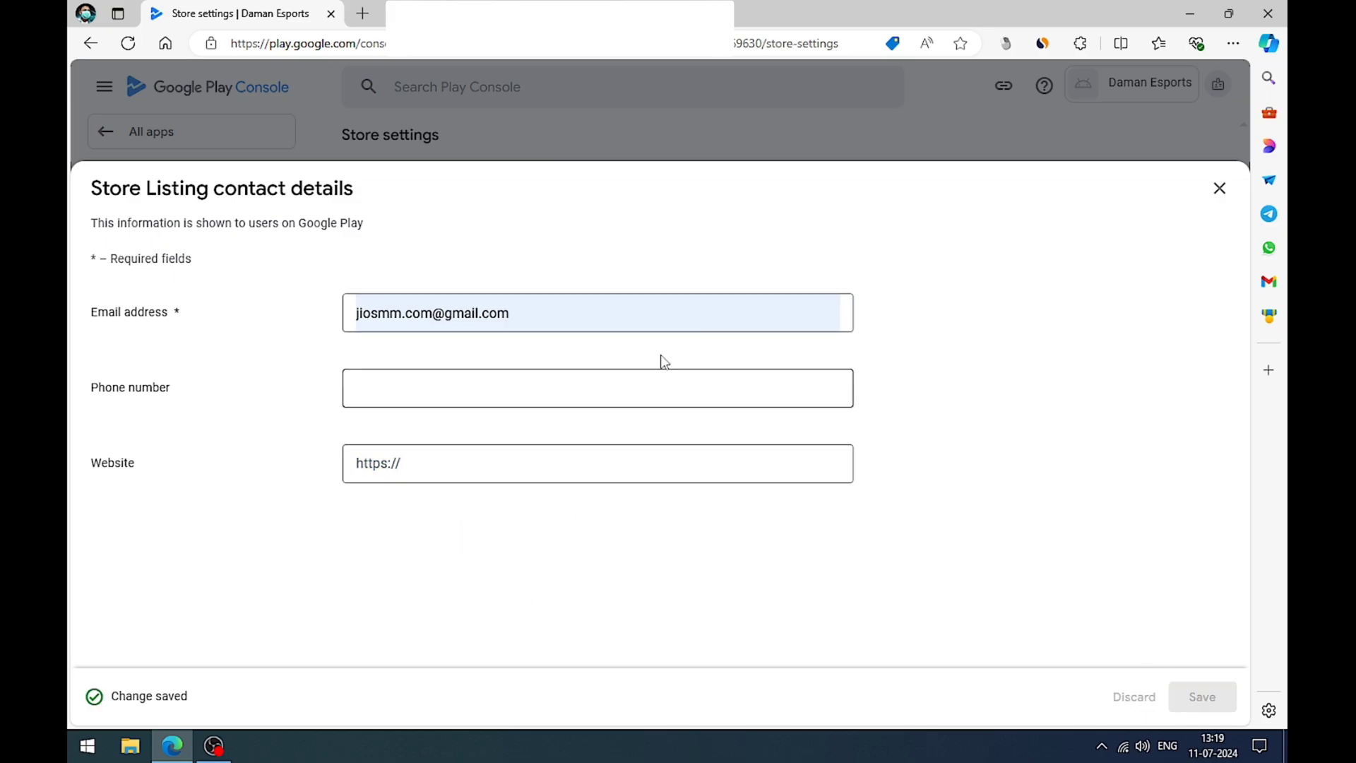
click(1217, 192)
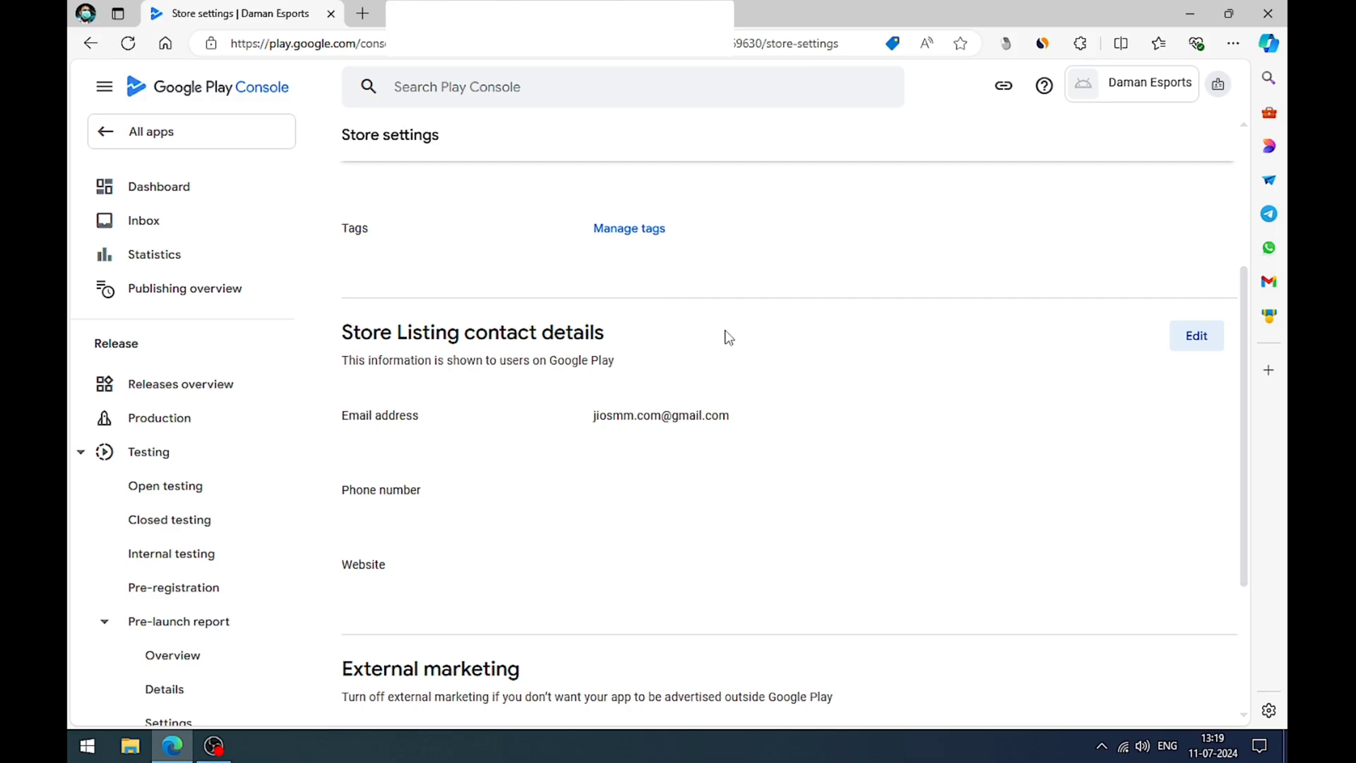
Step: Turn off the external marketing option for advertising the app outside Google Play
scroll(728, 337, down, 3)
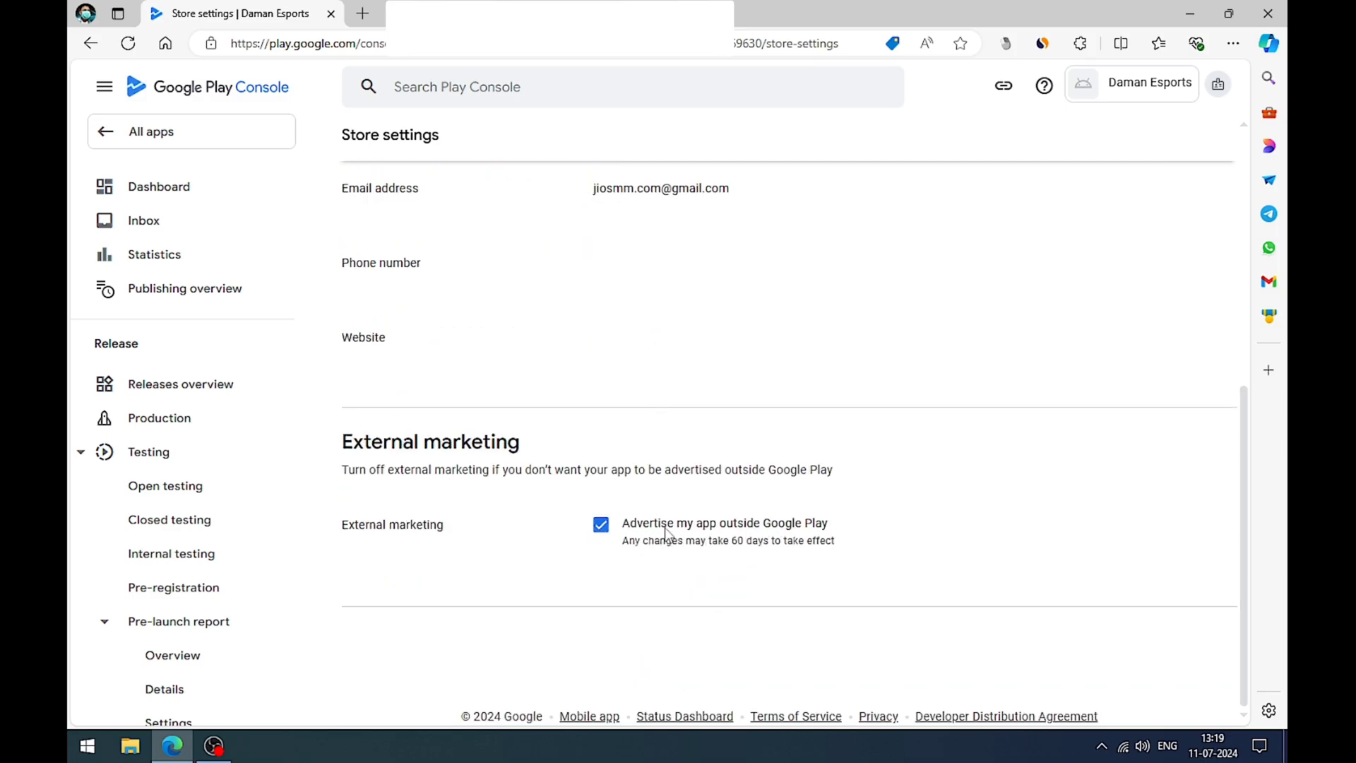
click(595, 530)
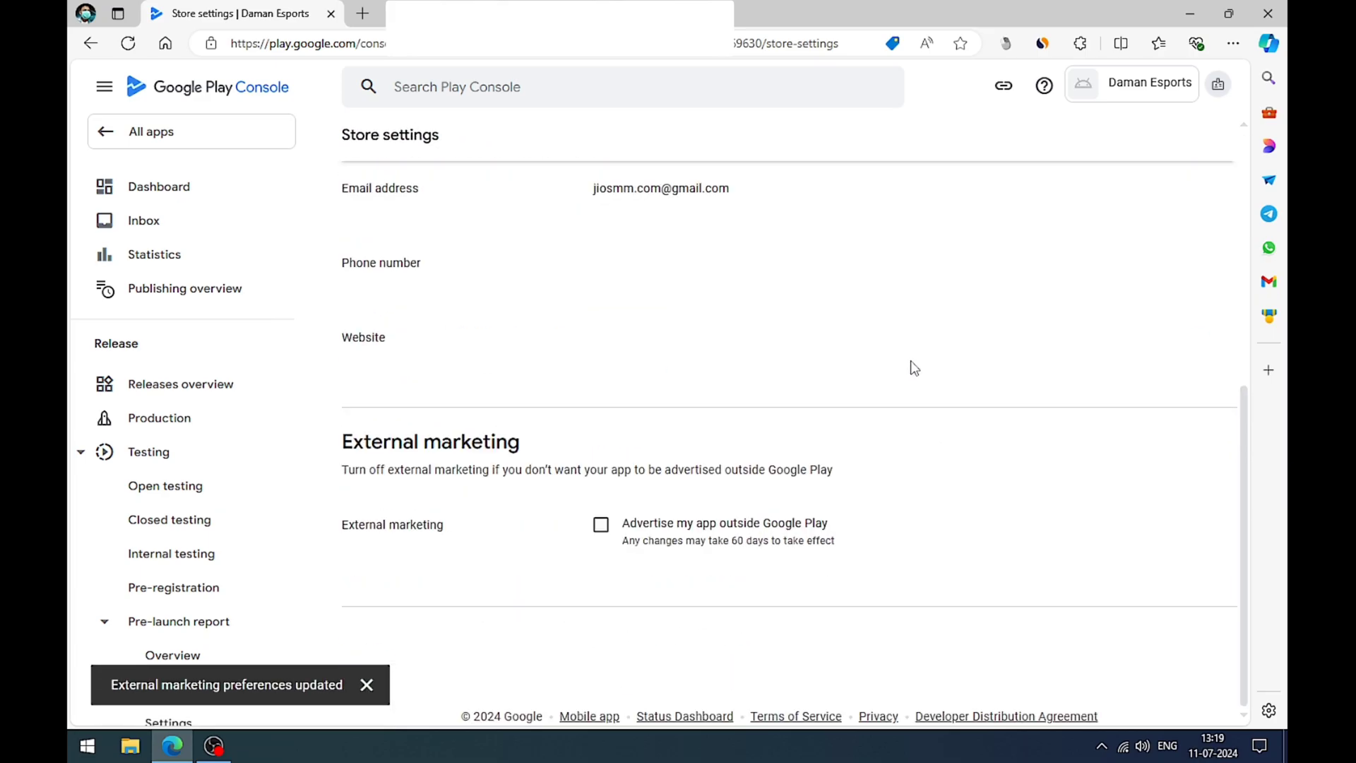
Step: Return to the app dashboard and open the task for setting up the Store Listing
click(177, 187)
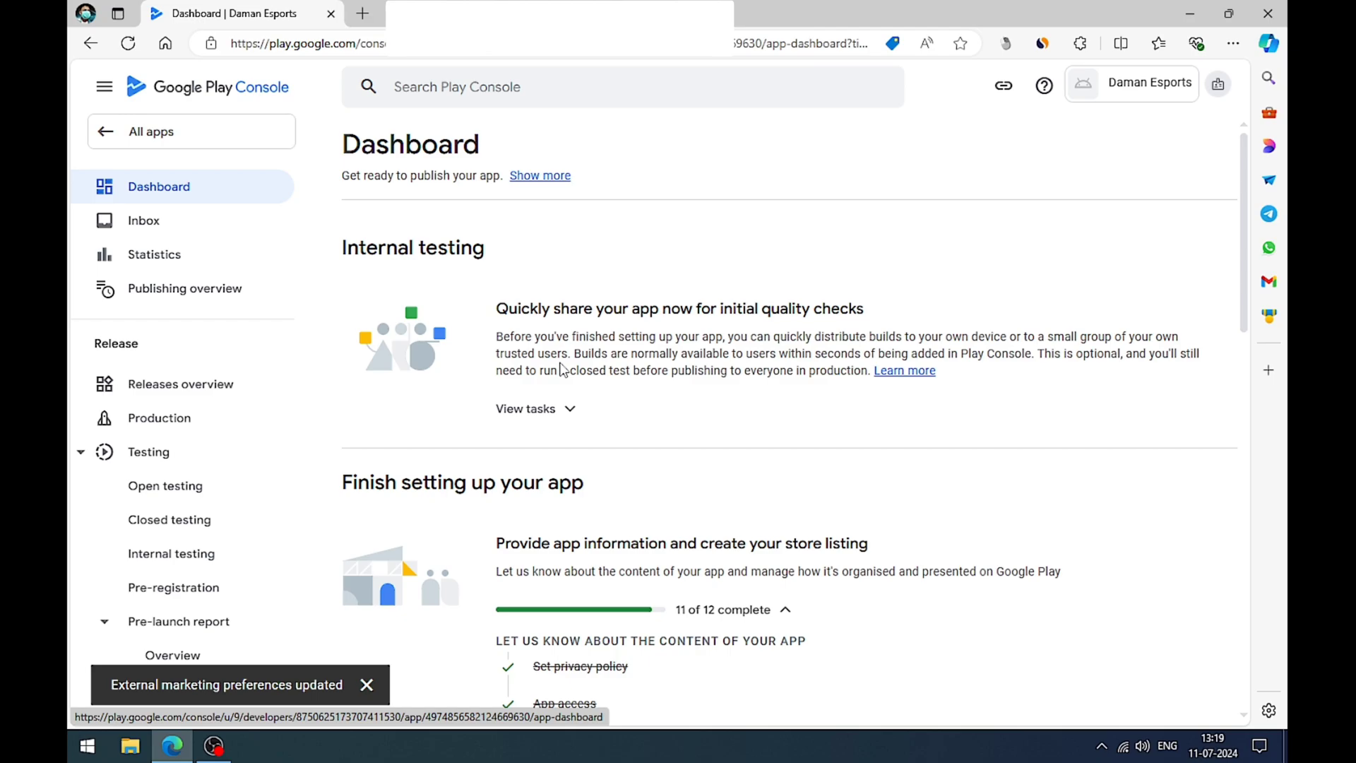
scroll(561, 369, down, 10)
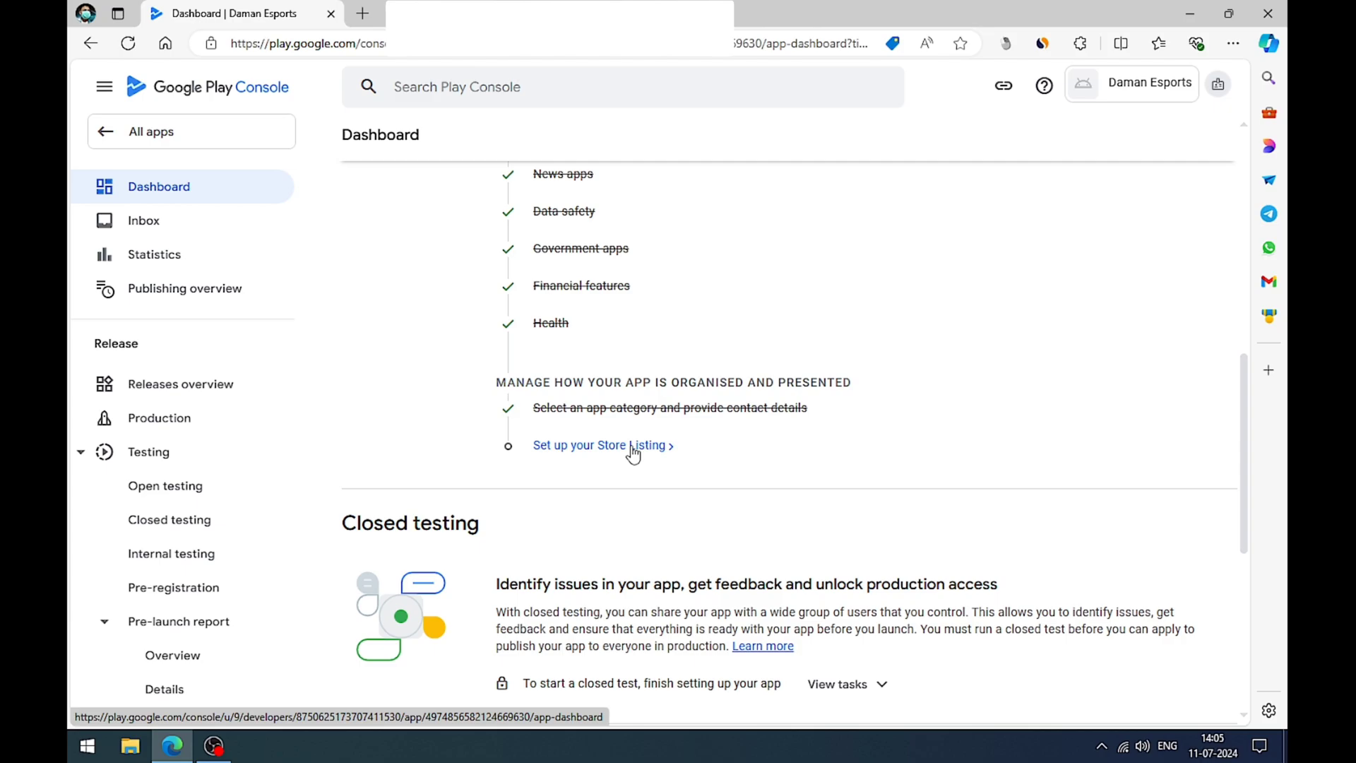
click(633, 452)
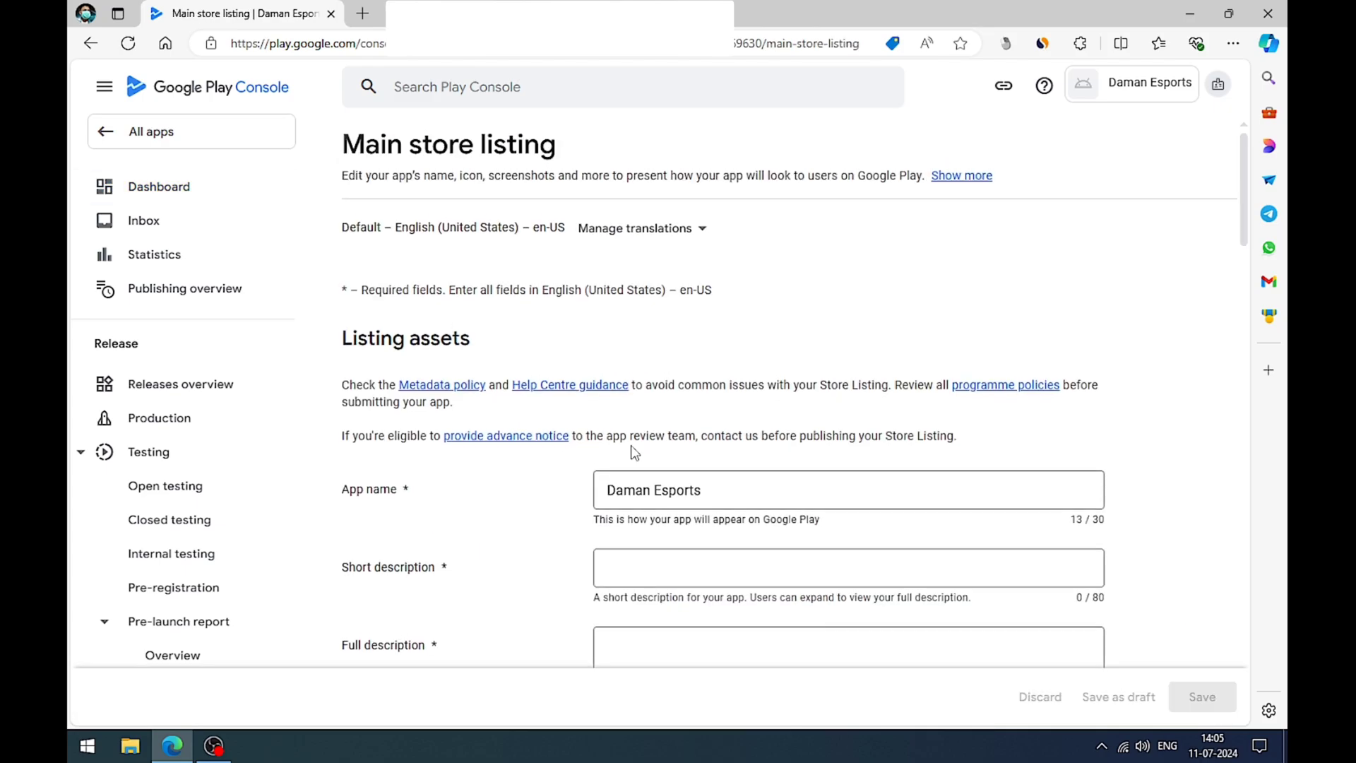
Step: Insert "Test Your Sports Level or Knowledge" from the clipboard history as the short description of the main store listing
scroll(737, 407, down, 1)
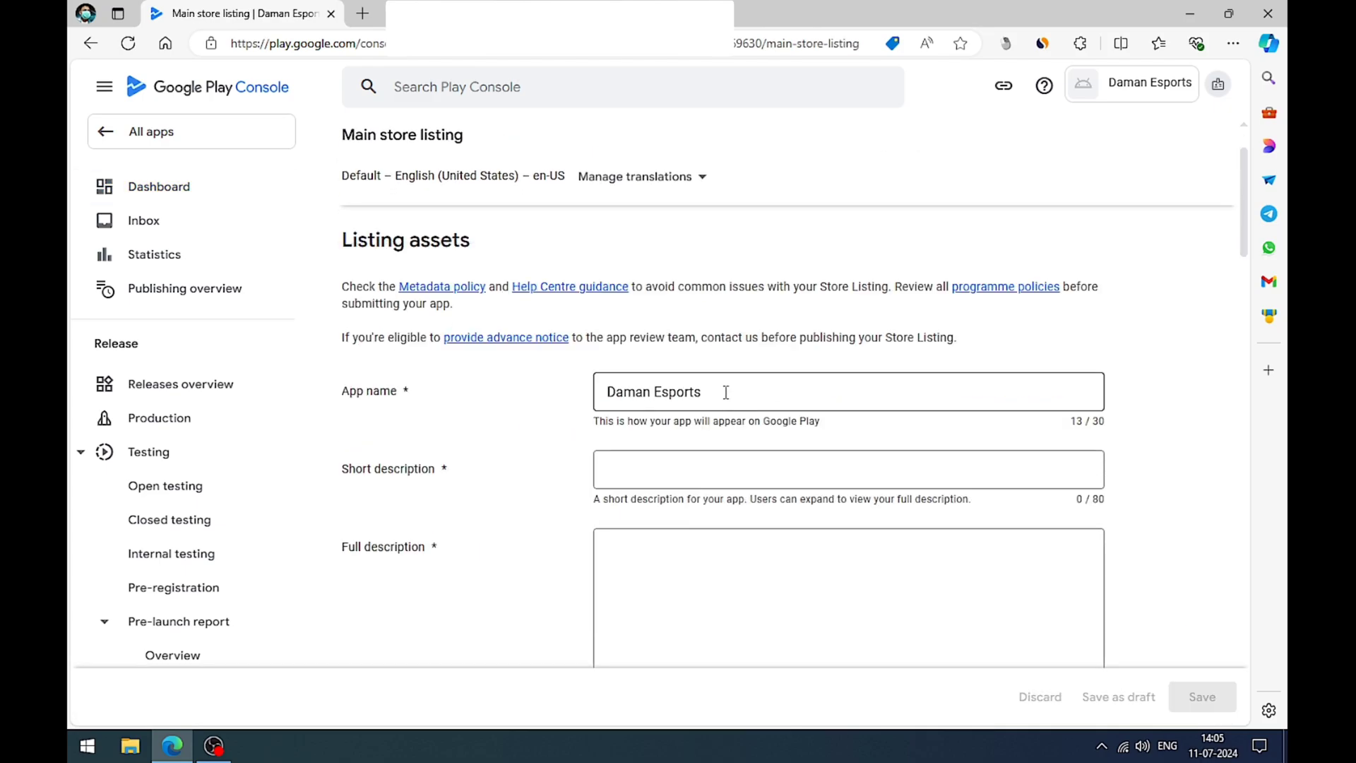
click(668, 471)
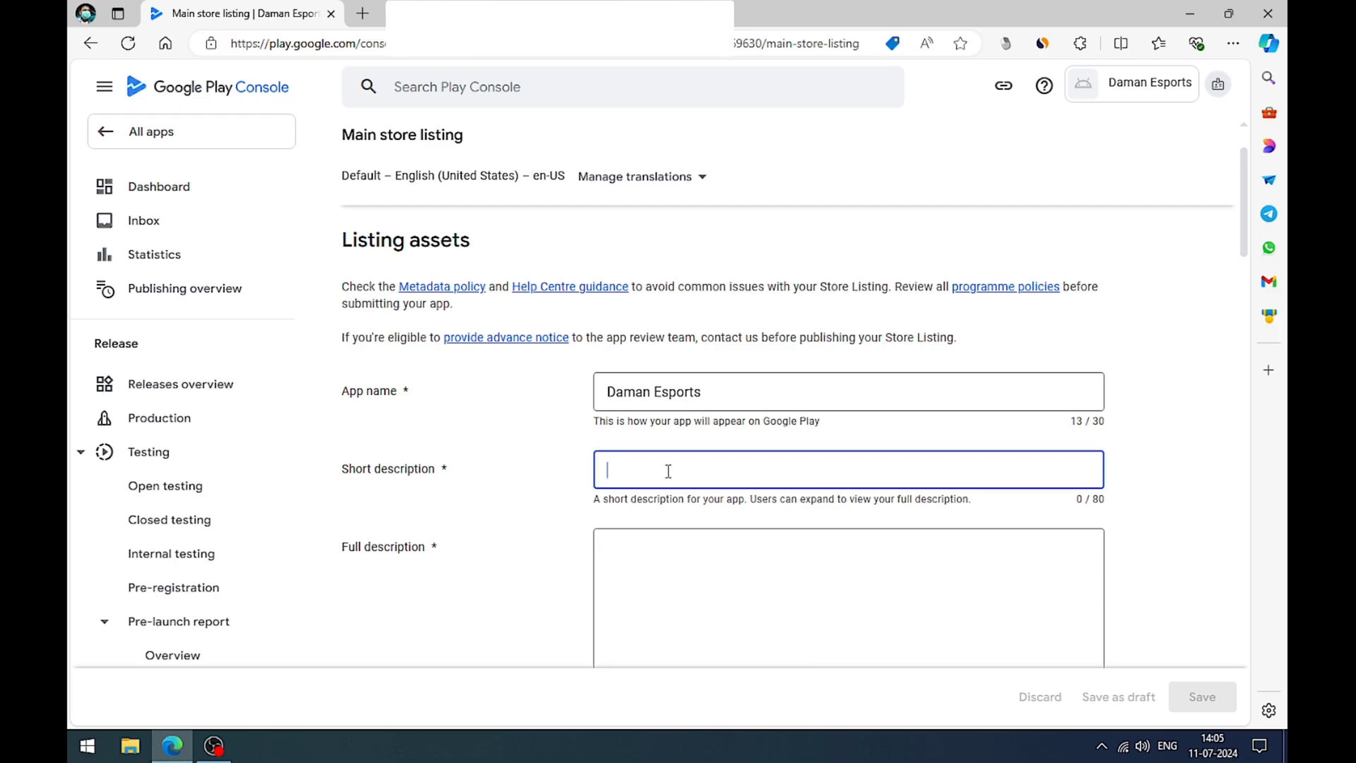
key(super+v)
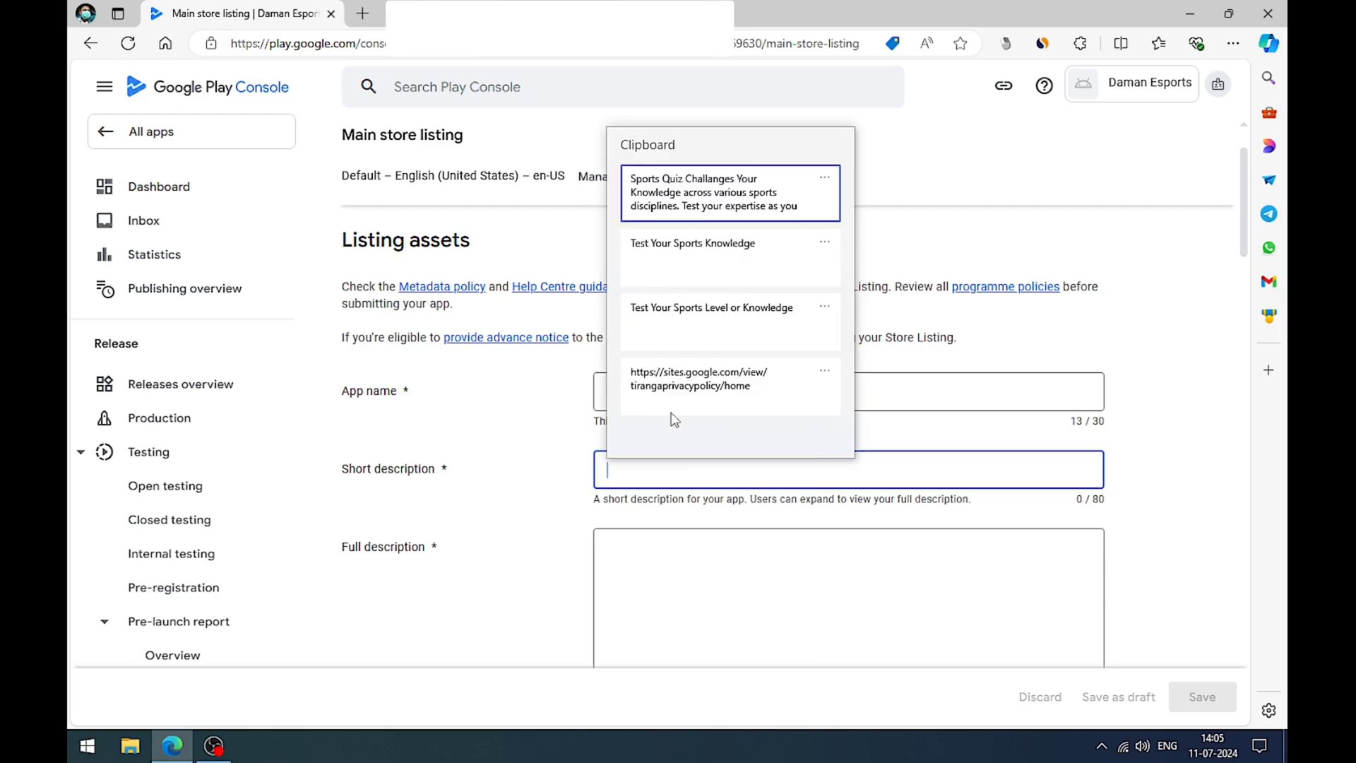
click(685, 322)
scroll(692, 526, down, 1)
click(661, 464)
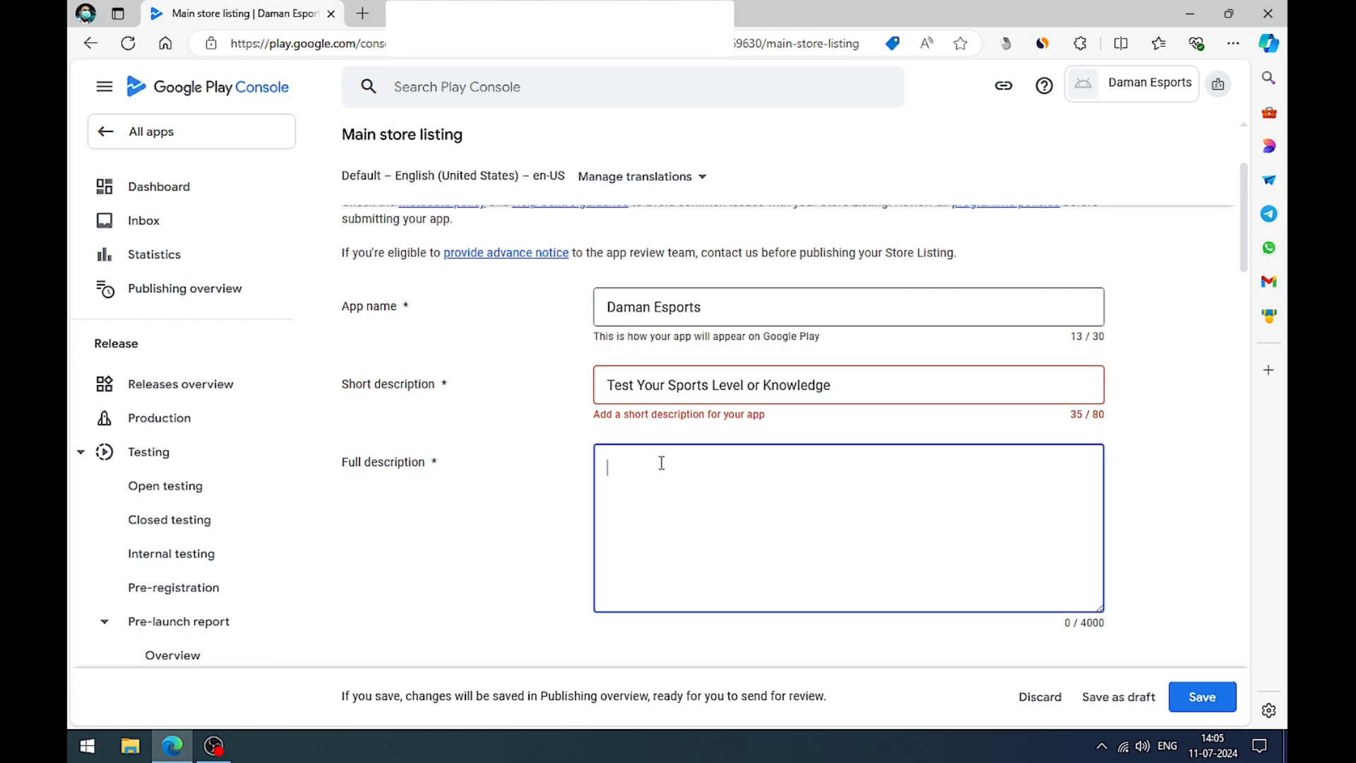
Step: Shorten the short description to "Test Your Sports Knowledge" by removing the words "Level or"
click(758, 385)
key(BackSpace)
key(BackSpace)
key(BackSpace)
key(BackSpace)
key(BackSpace)
key(BackSpace)
key(BackSpace)
key(BackSpace)
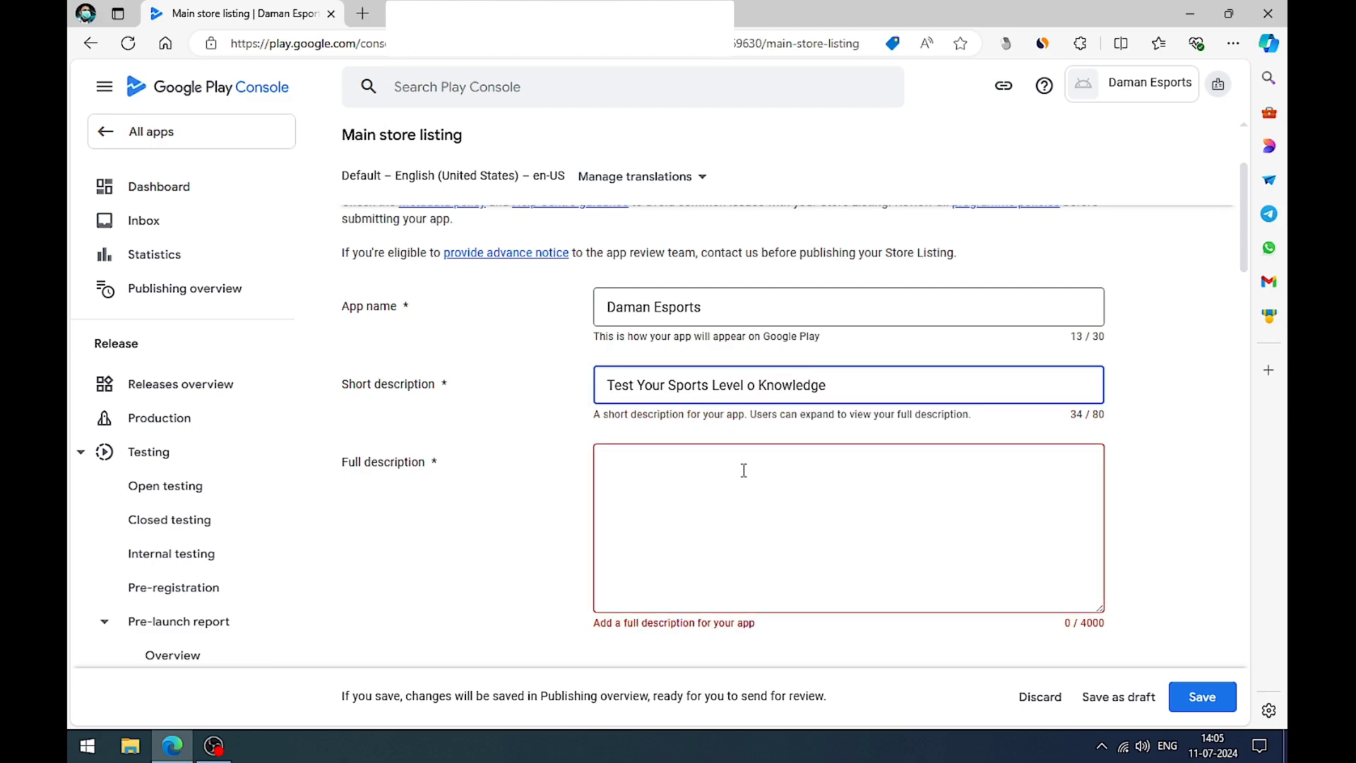
key(BackSpace)
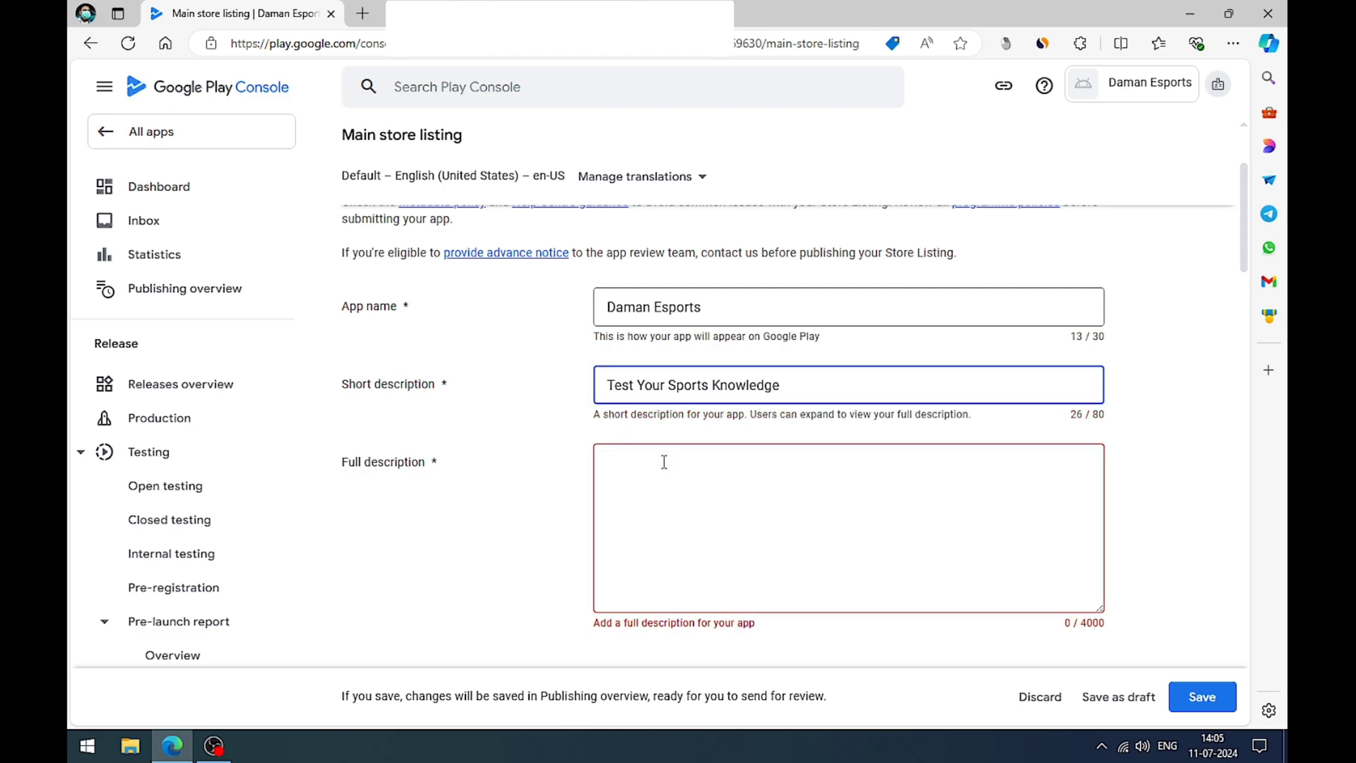
Step: Insert the copied full description starting "Sports Quiz Challanges Your Knowledge across various sports disciplines" from the clipboard history, and add a final period
click(654, 458)
key(super+v)
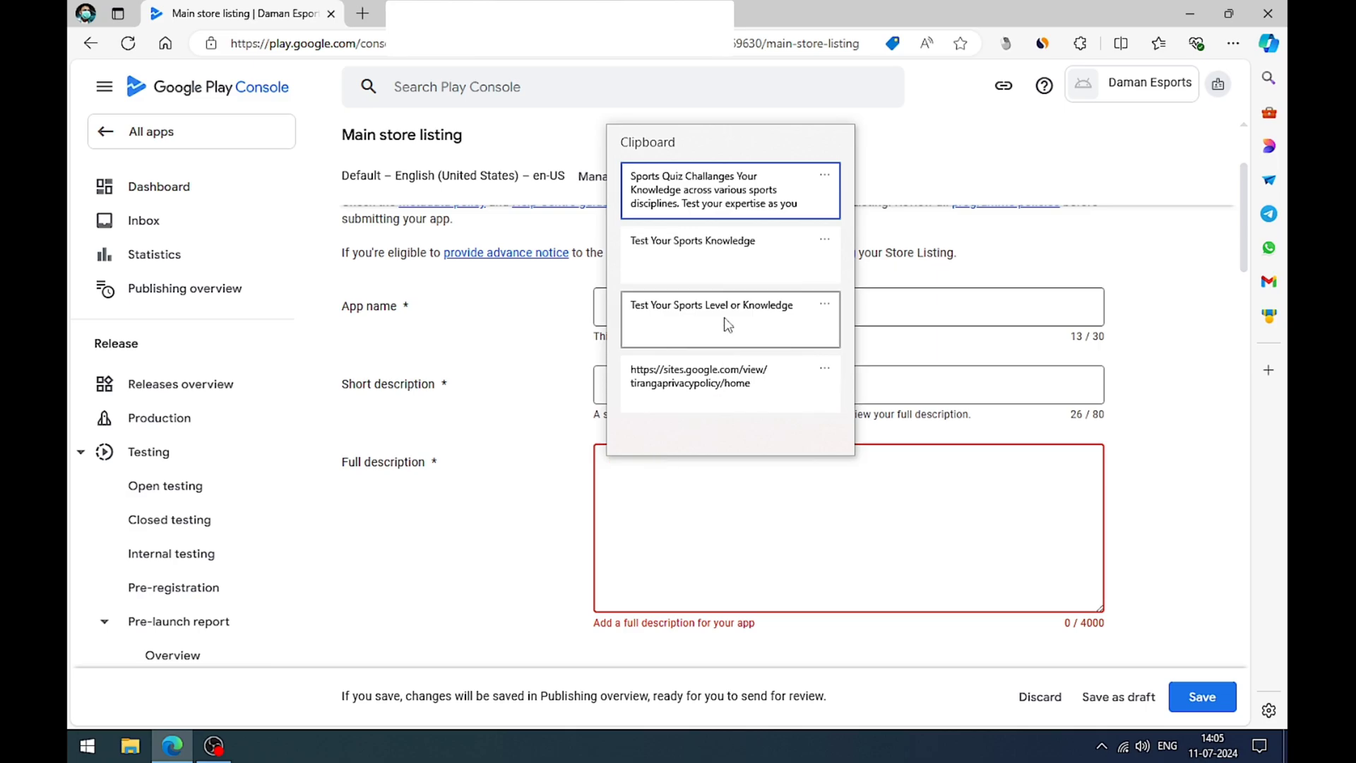
click(729, 203)
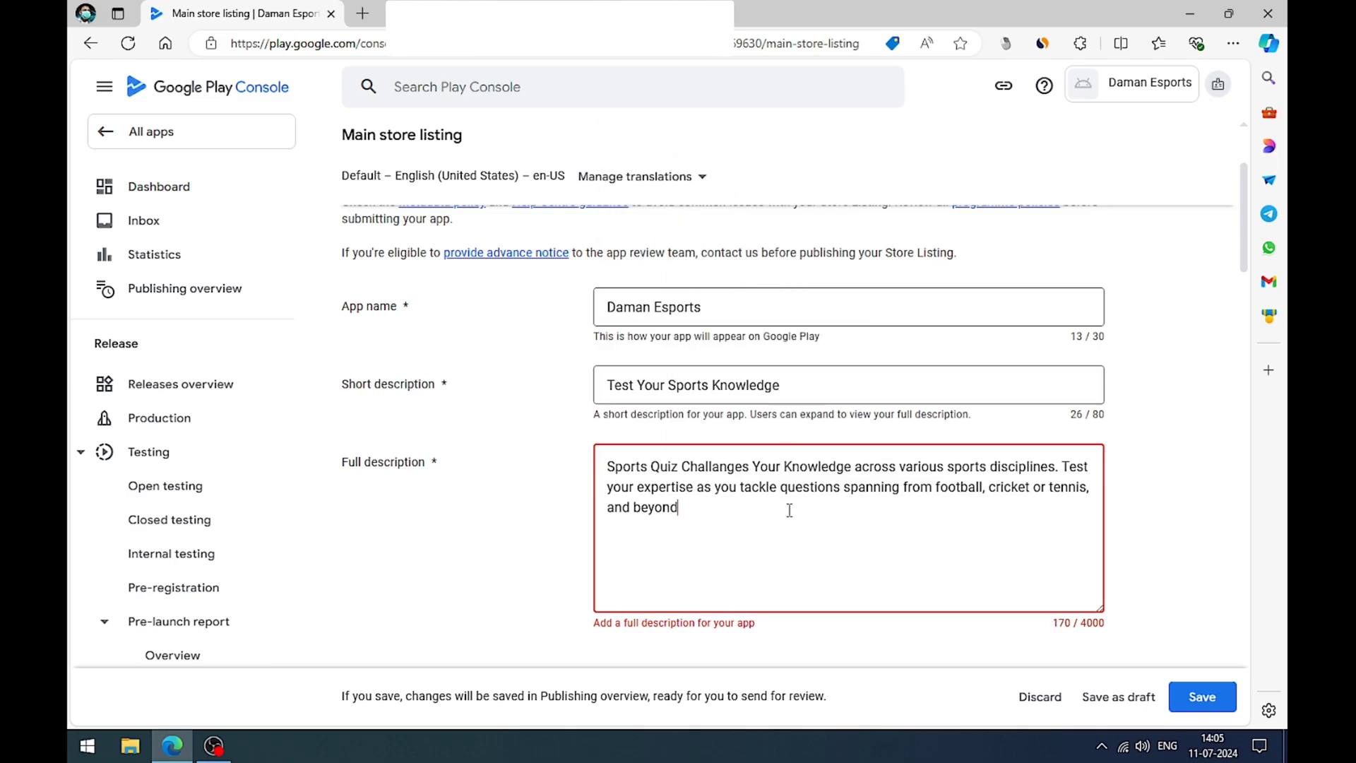
text(.)
Step: Upload the "app icon" image from the Downloads folder as the listing's app icon
scroll(763, 450, down, 5)
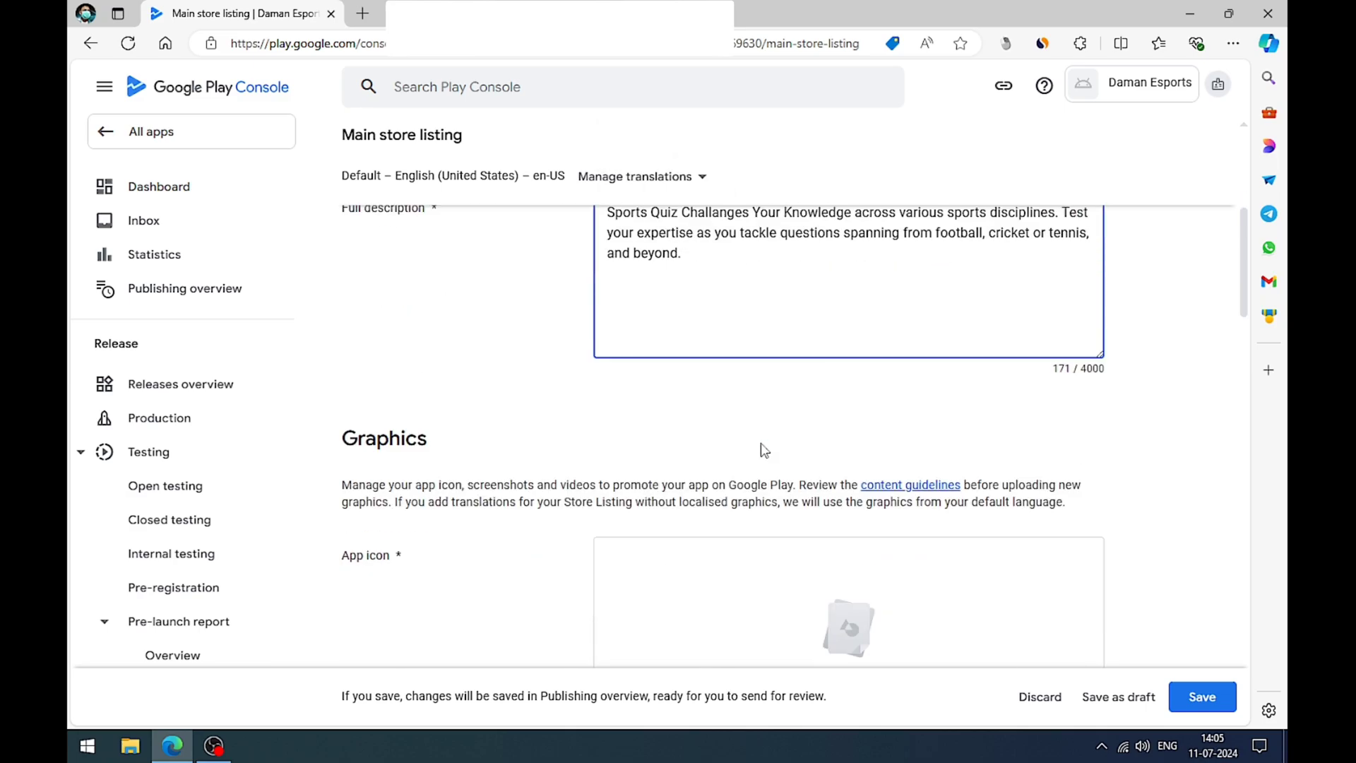
scroll(750, 416, down, 1)
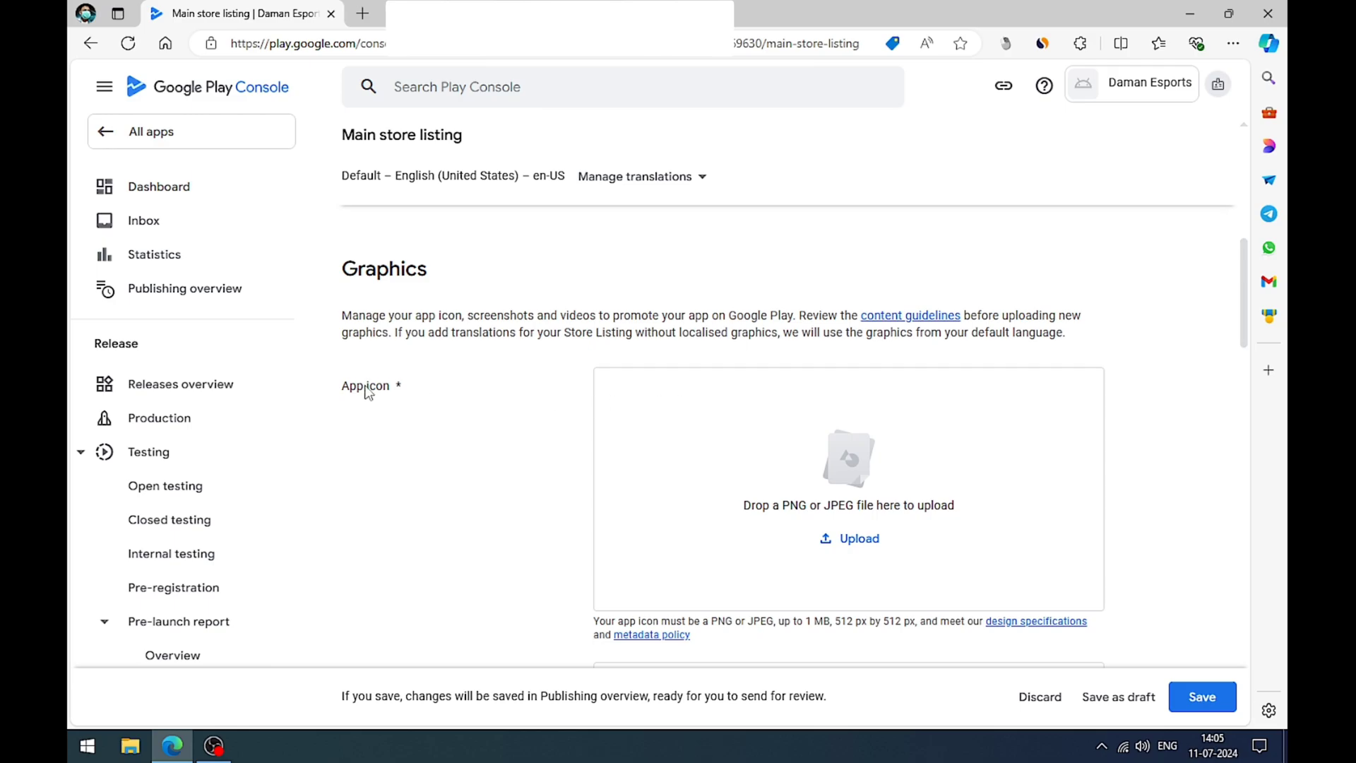
drag(344, 390, 429, 393)
click(485, 454)
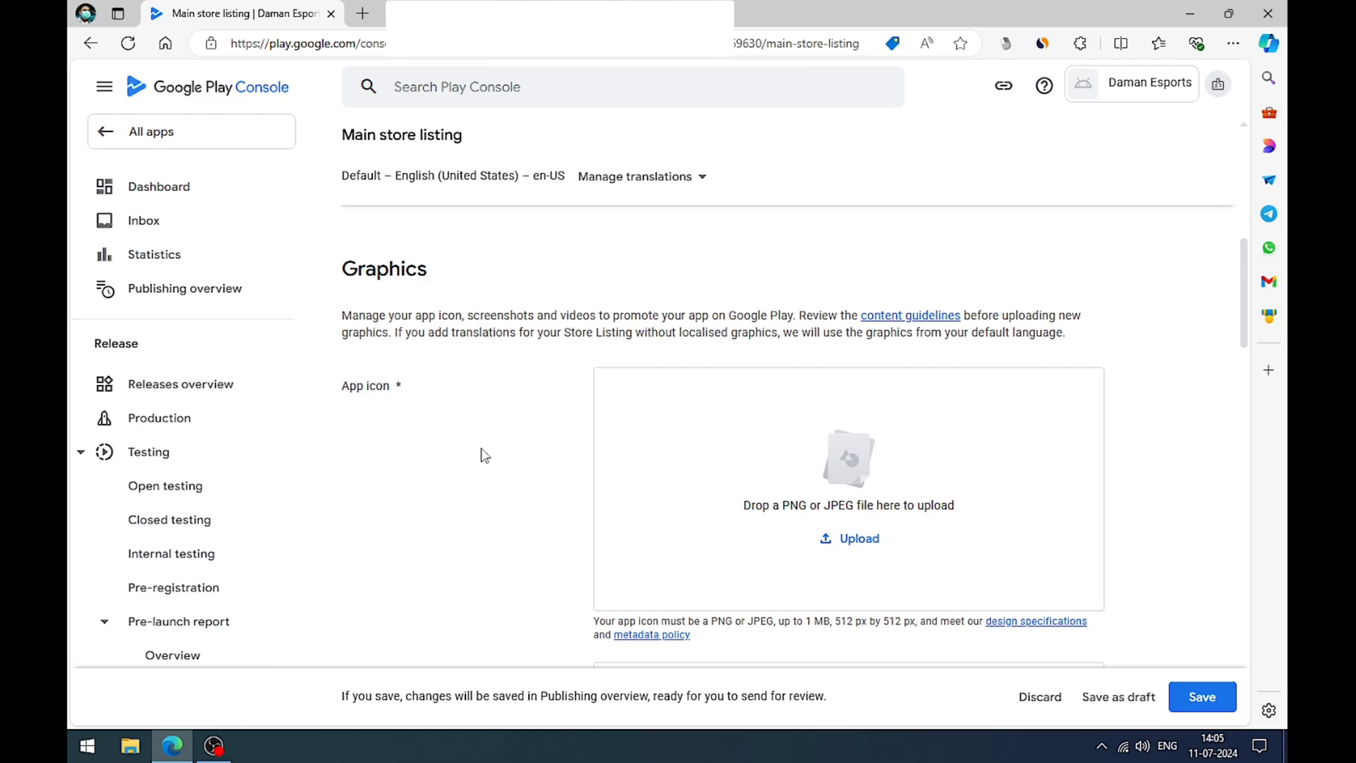
click(851, 549)
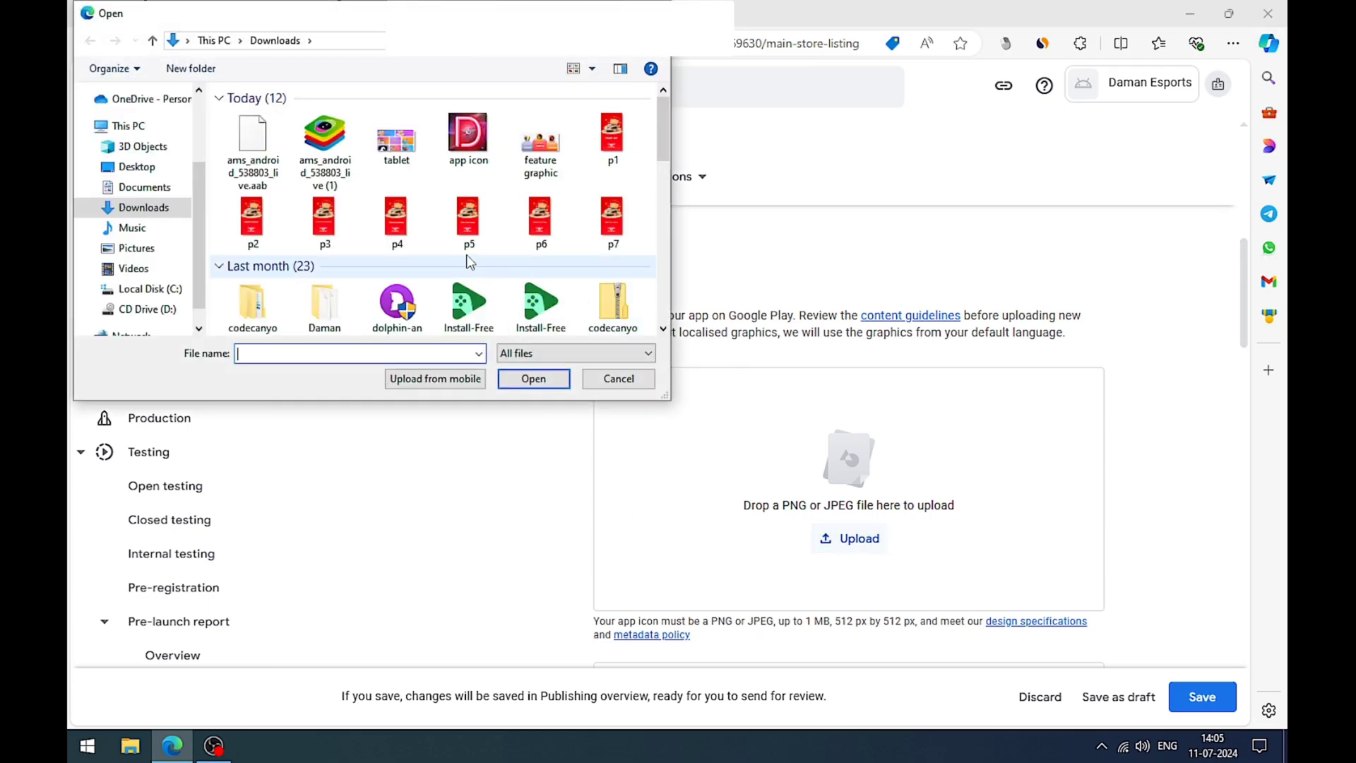
click(466, 136)
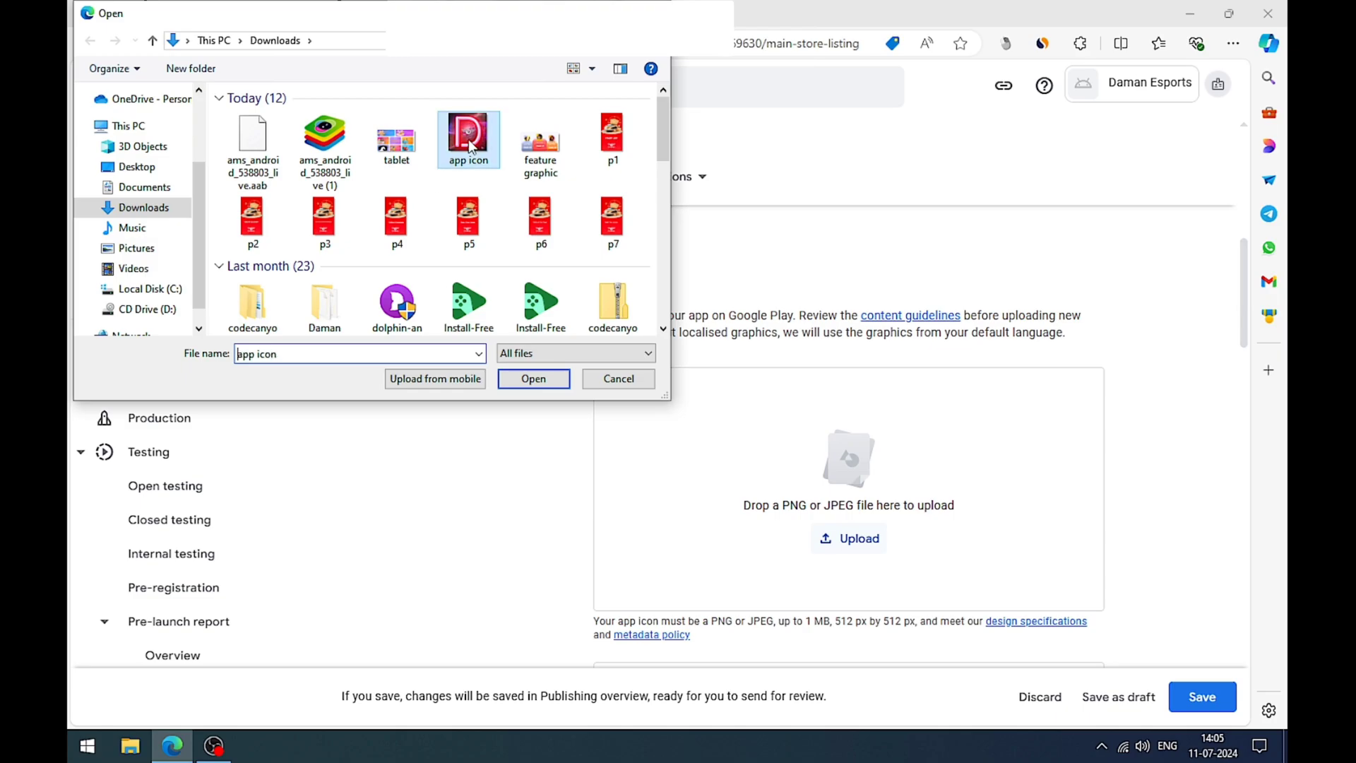
click(533, 380)
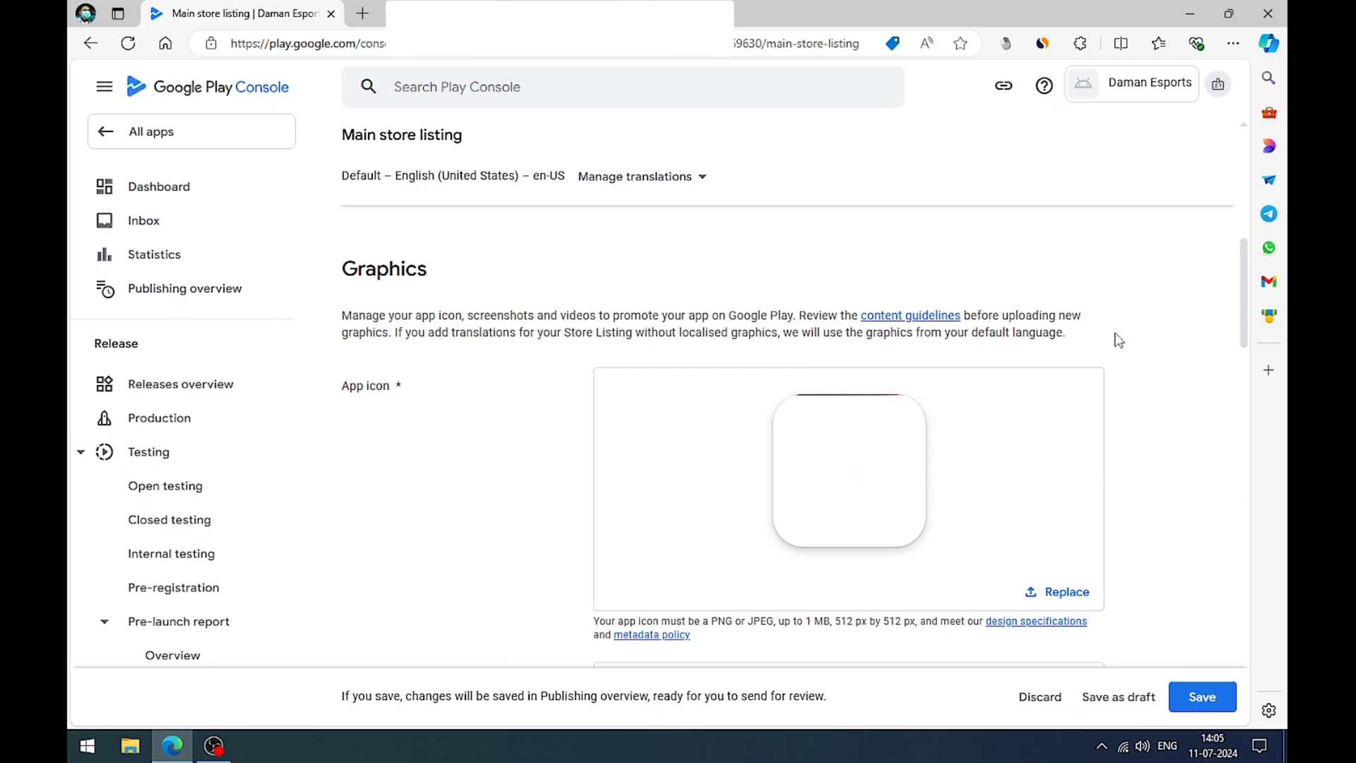
Step: Upload the "feature graphic" image from the Downloads folder as the listing's feature graphic
scroll(1119, 340, down, 5)
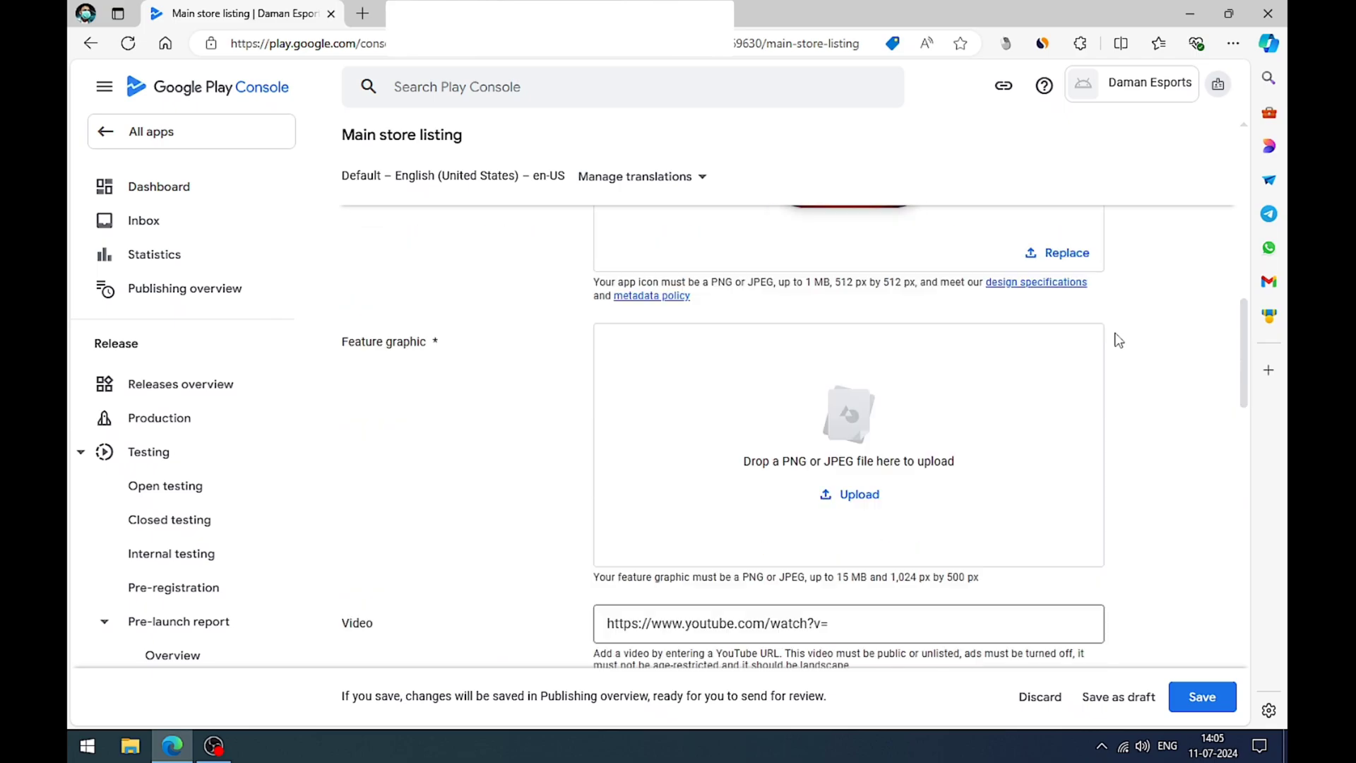
drag(341, 346, 454, 351)
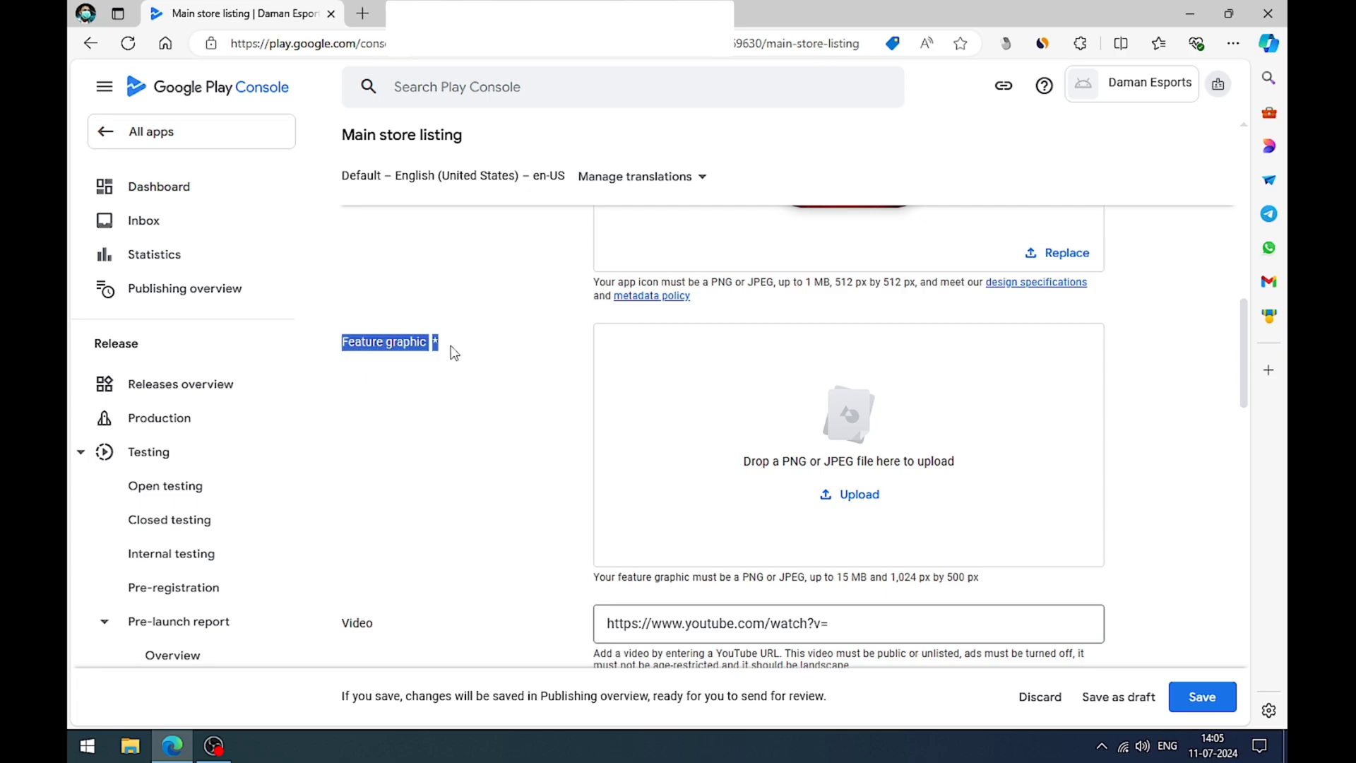
click(455, 375)
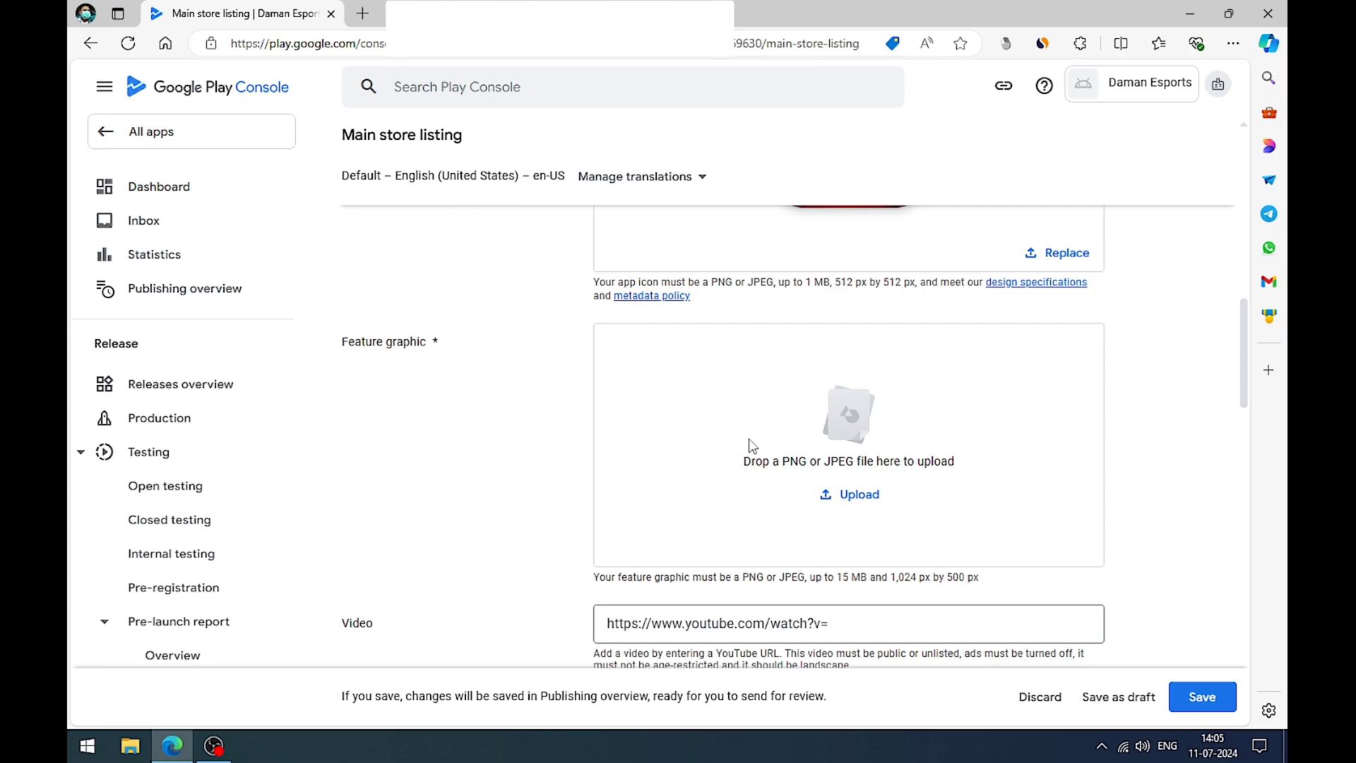
click(841, 492)
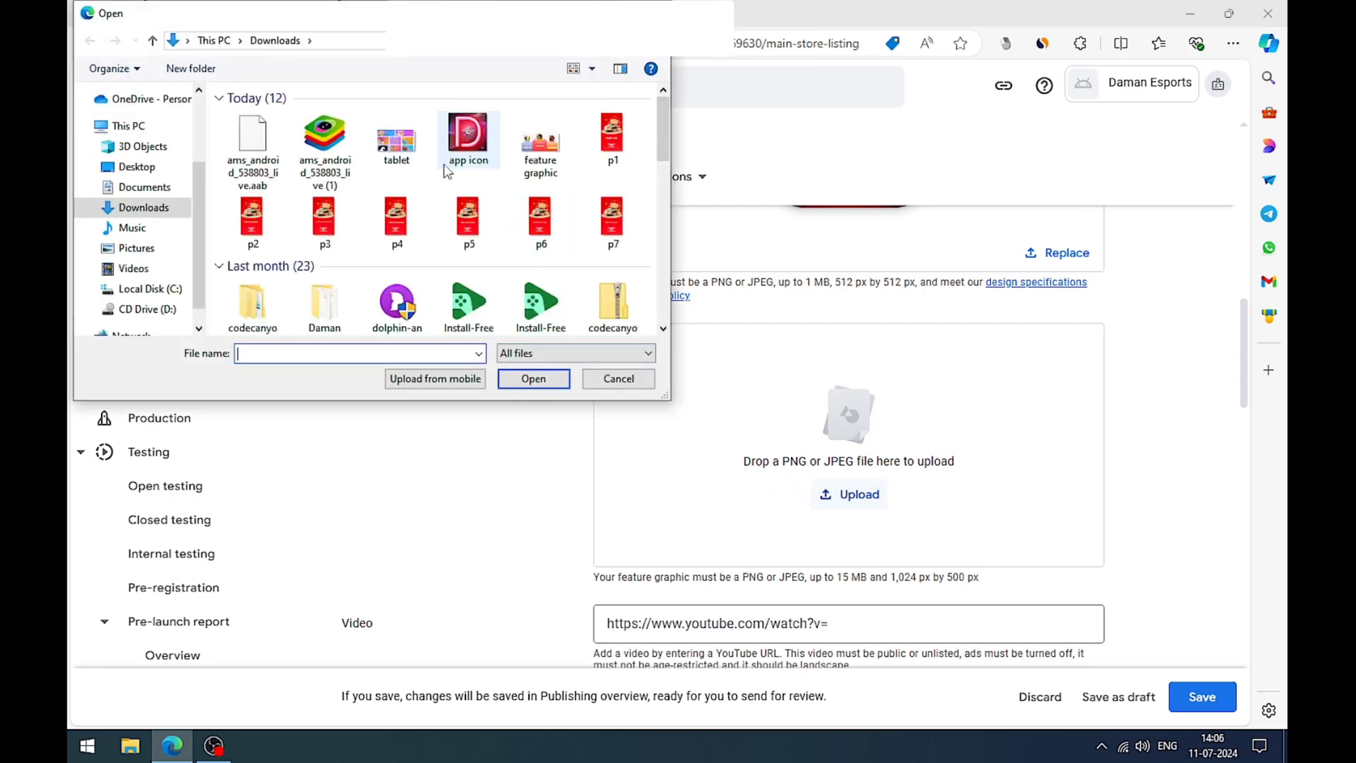
click(541, 148)
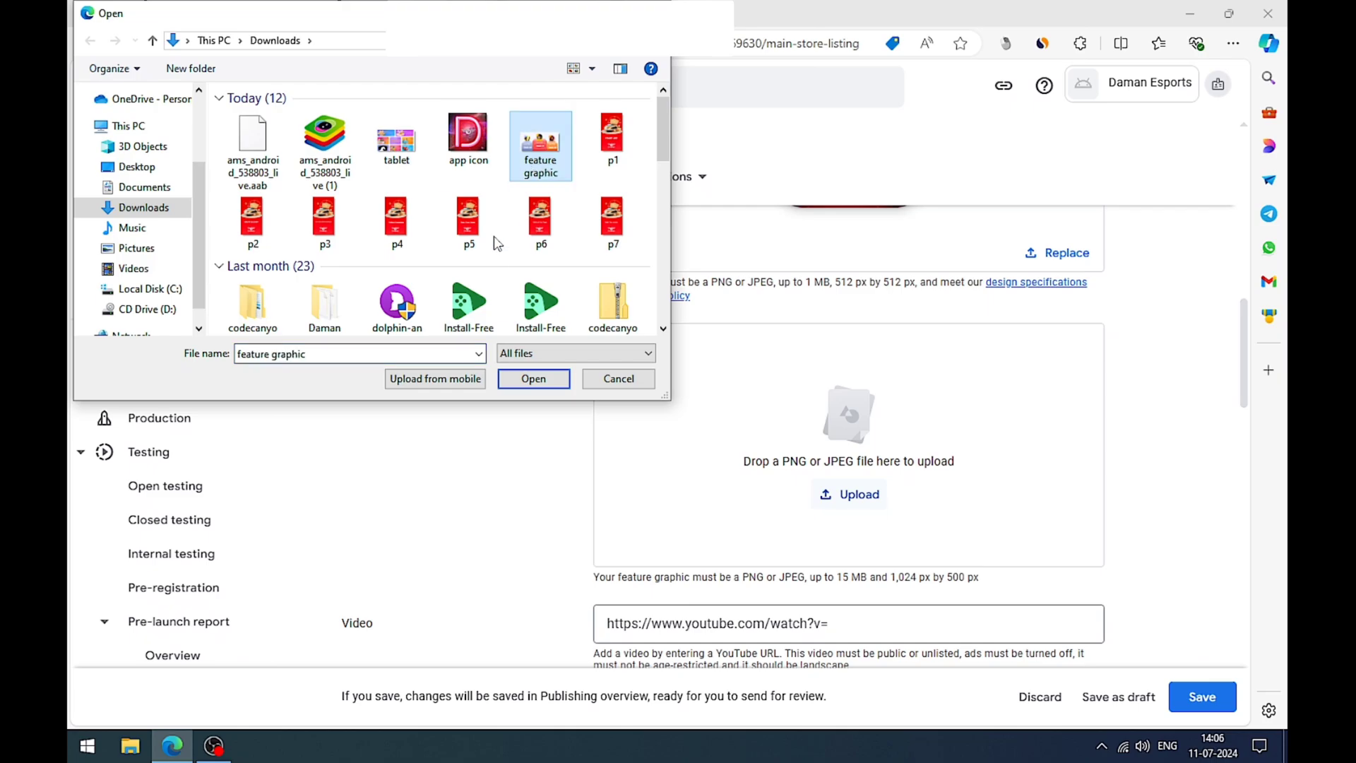
click(533, 379)
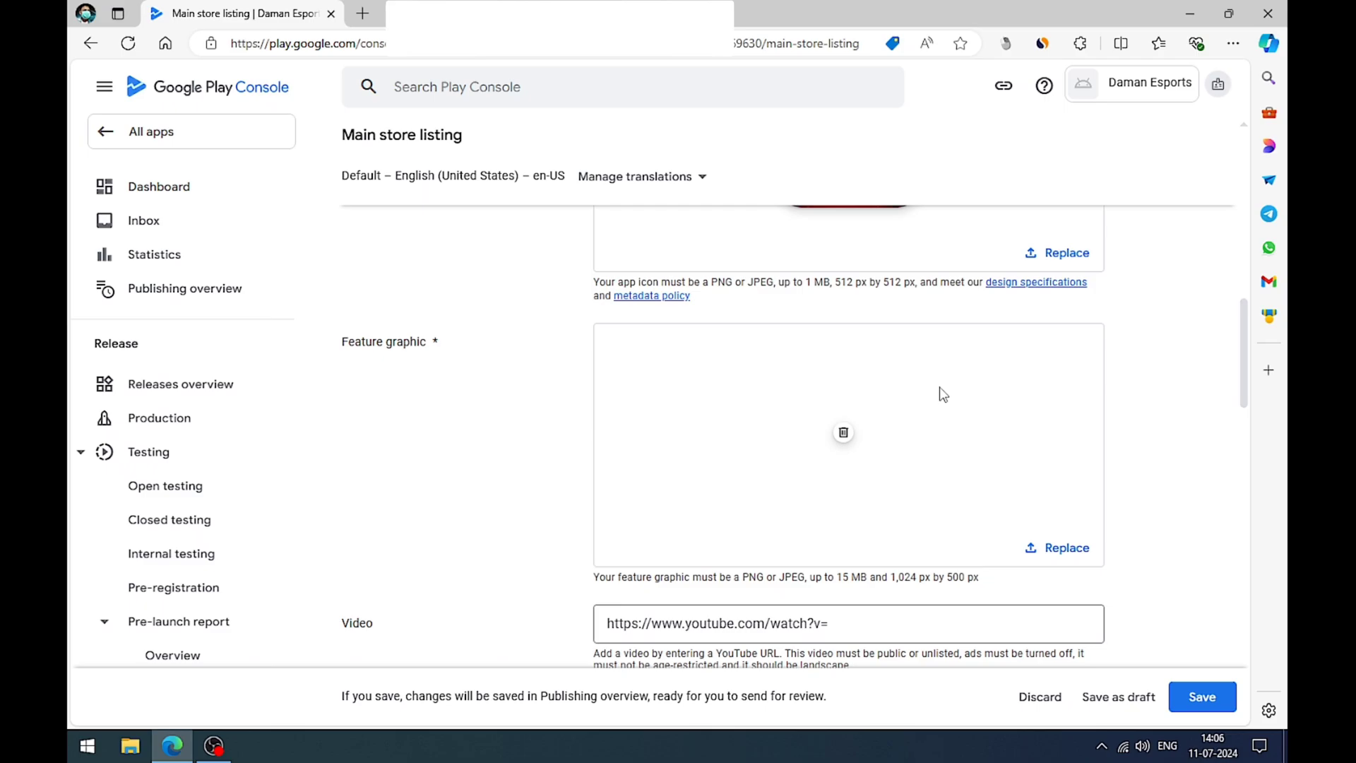
Step: Upload the images p1 to p7 from the Downloads folder together as the listing's phone screenshots
scroll(809, 396, down, 5)
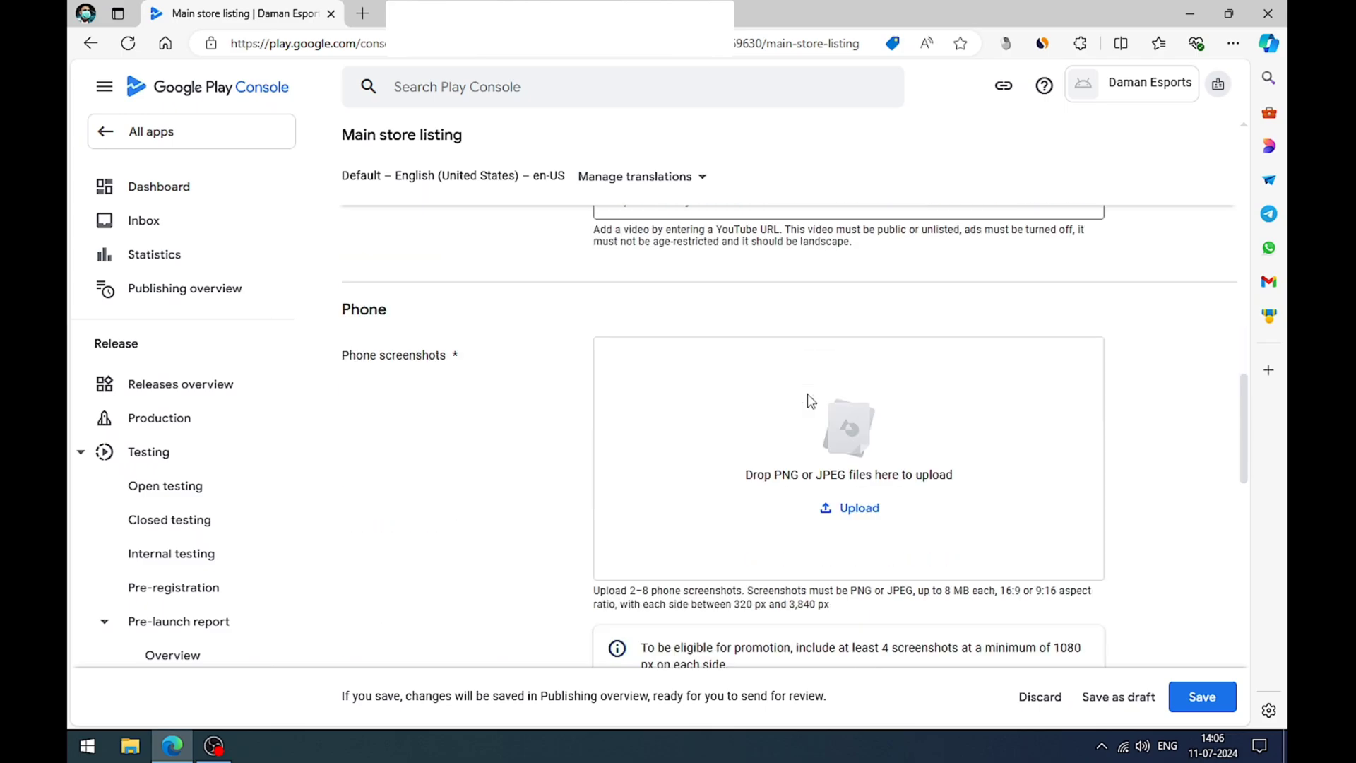
drag(341, 357, 454, 363)
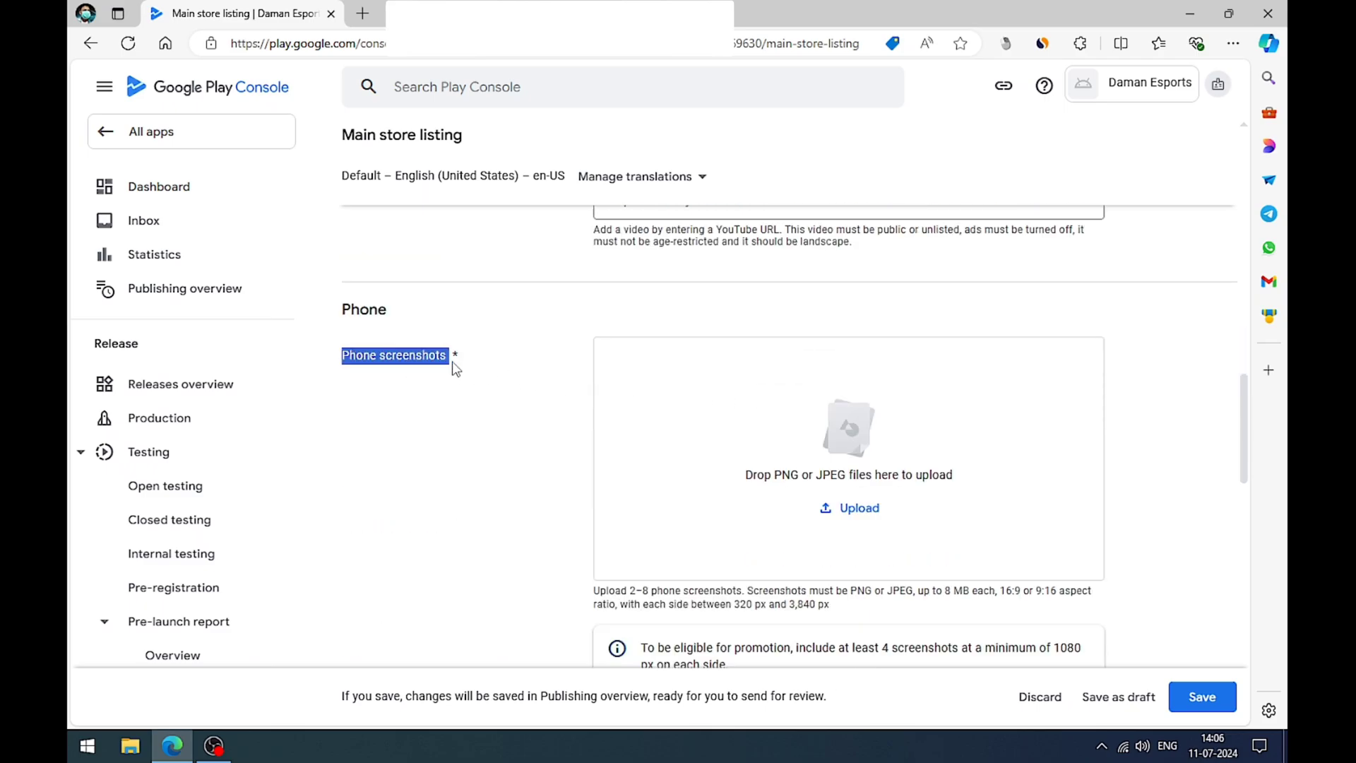
click(516, 429)
click(863, 510)
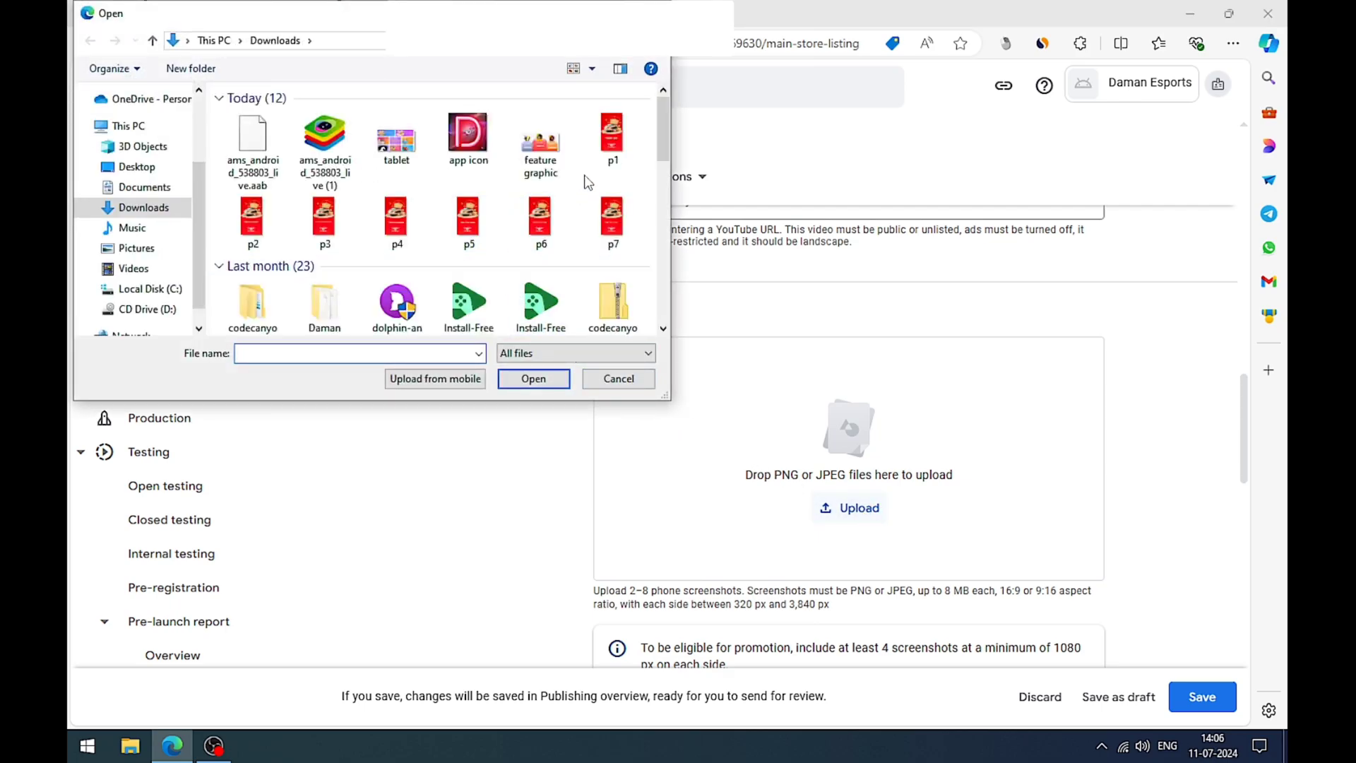
click(612, 146)
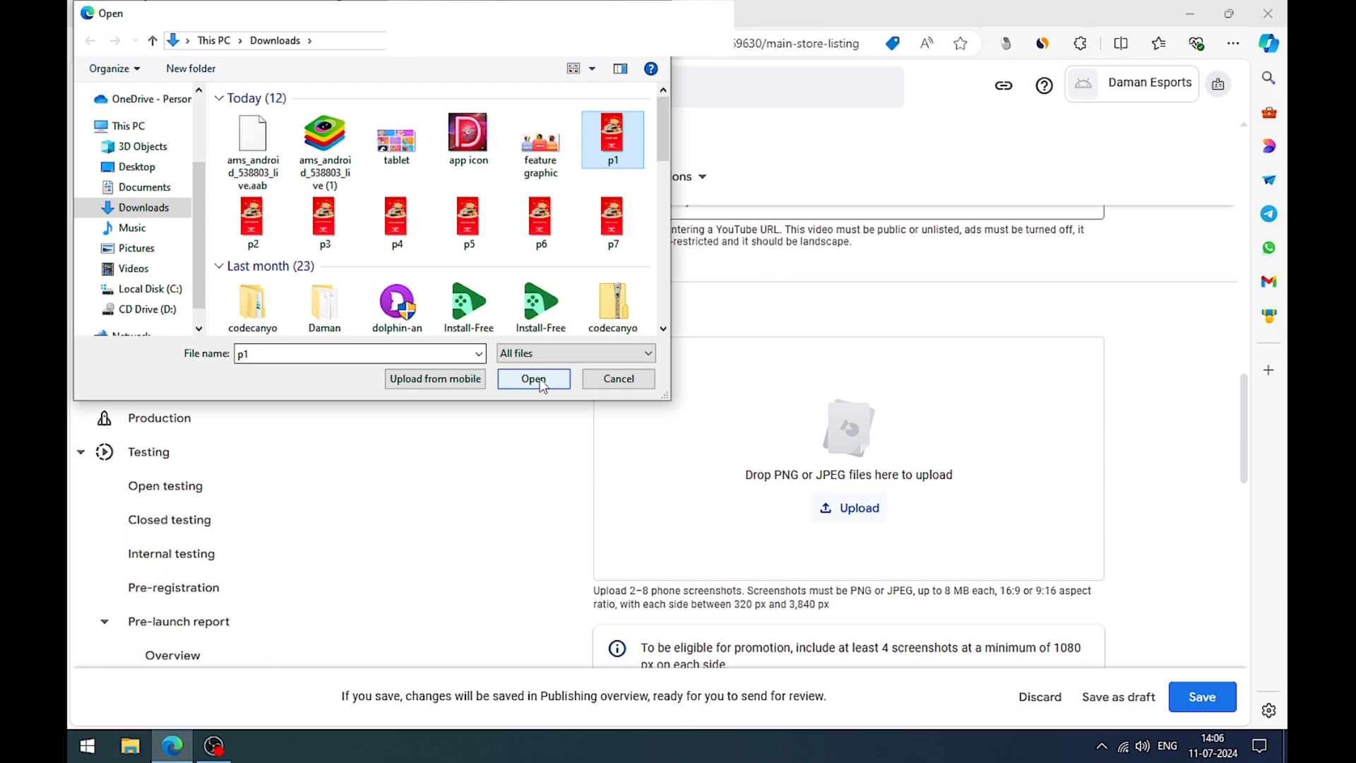
click(608, 223)
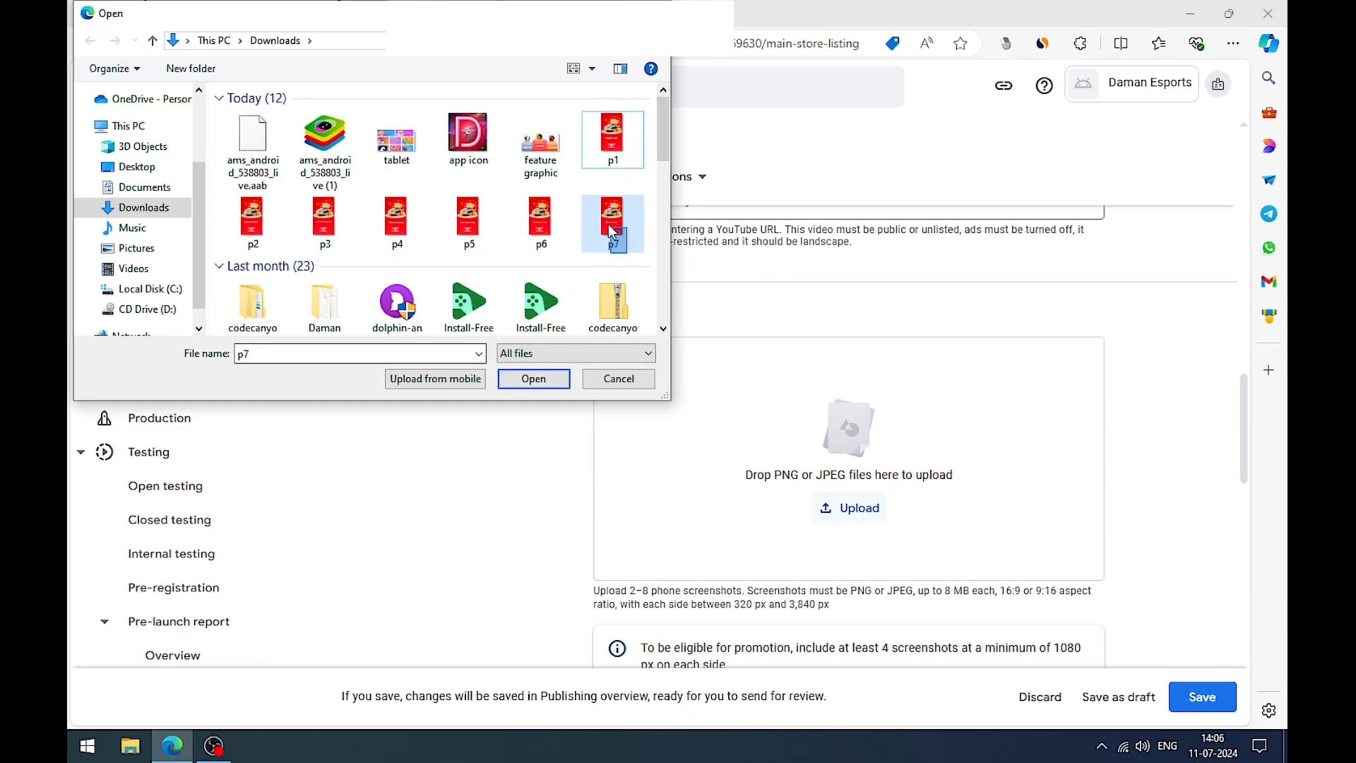
drag(627, 252, 257, 206)
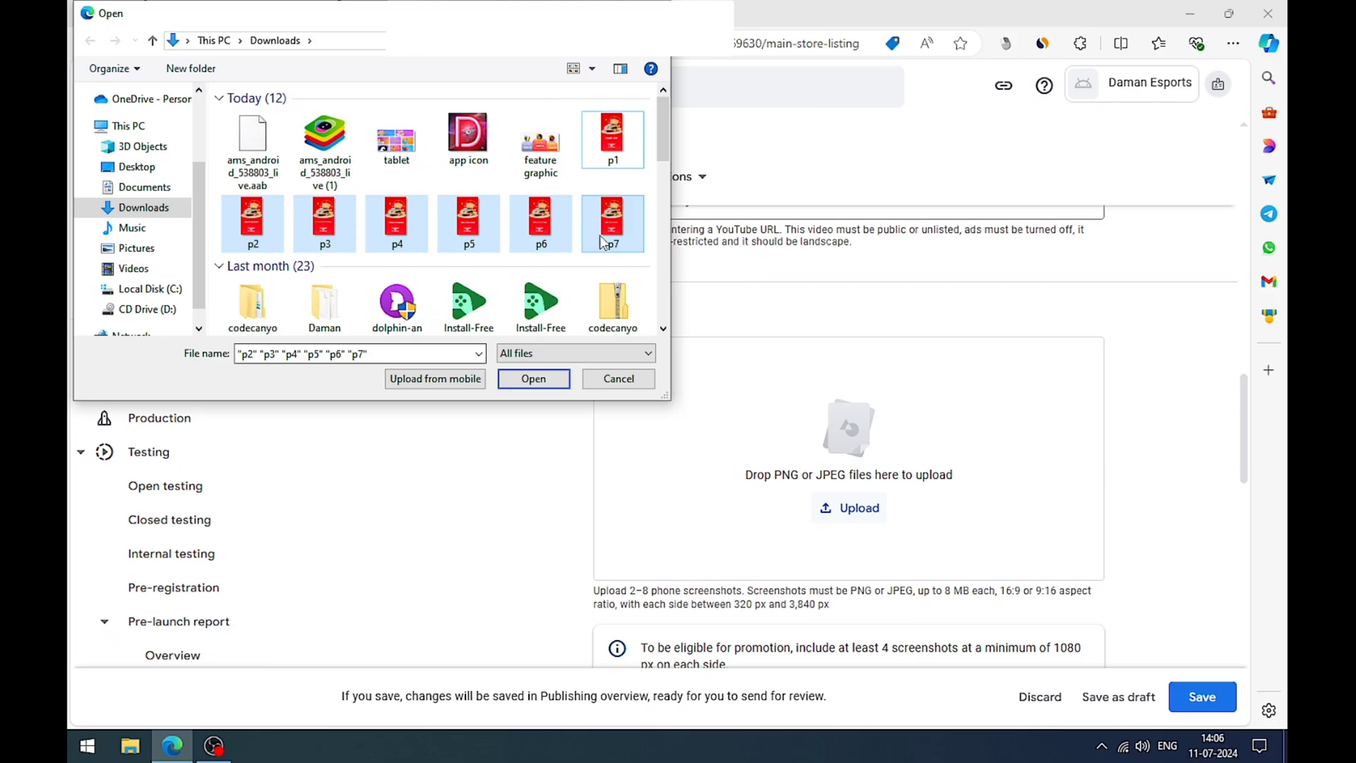
ctrl+click(628, 154)
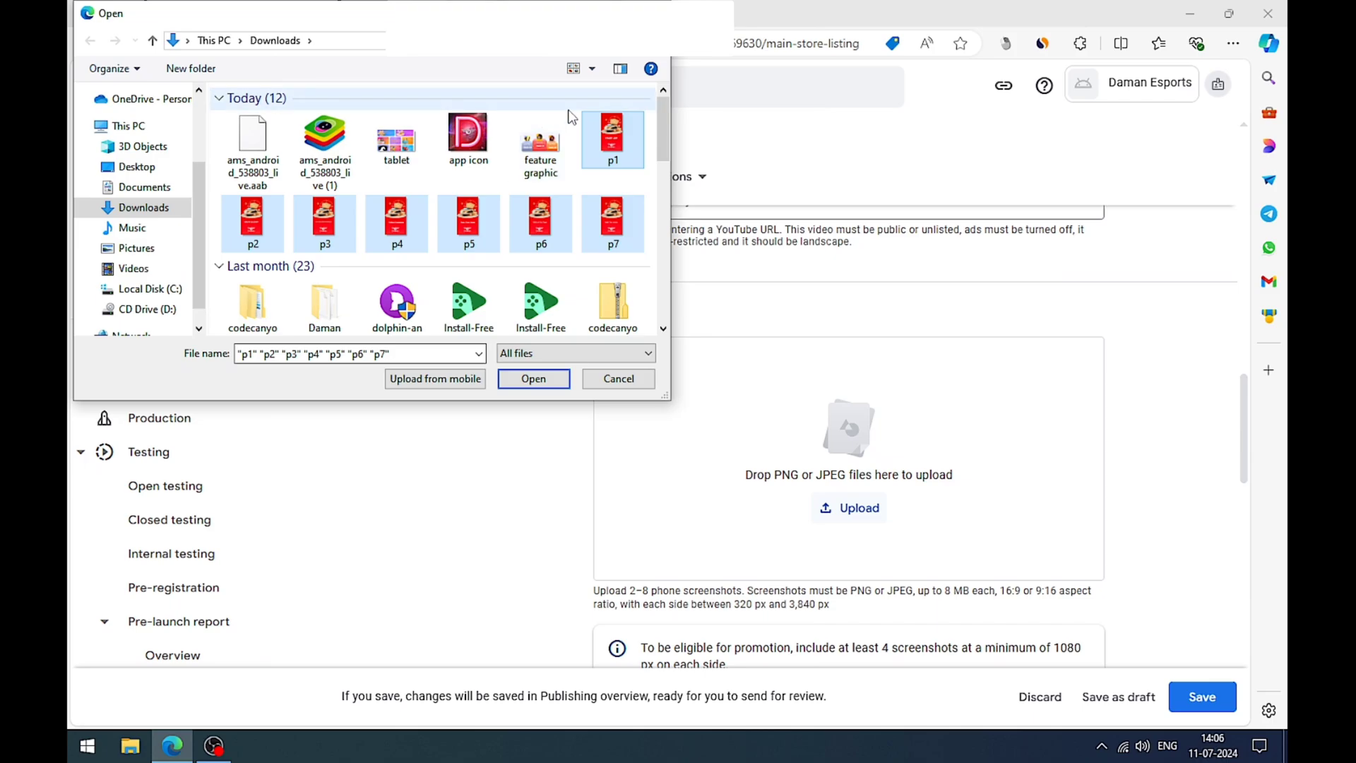
click(534, 382)
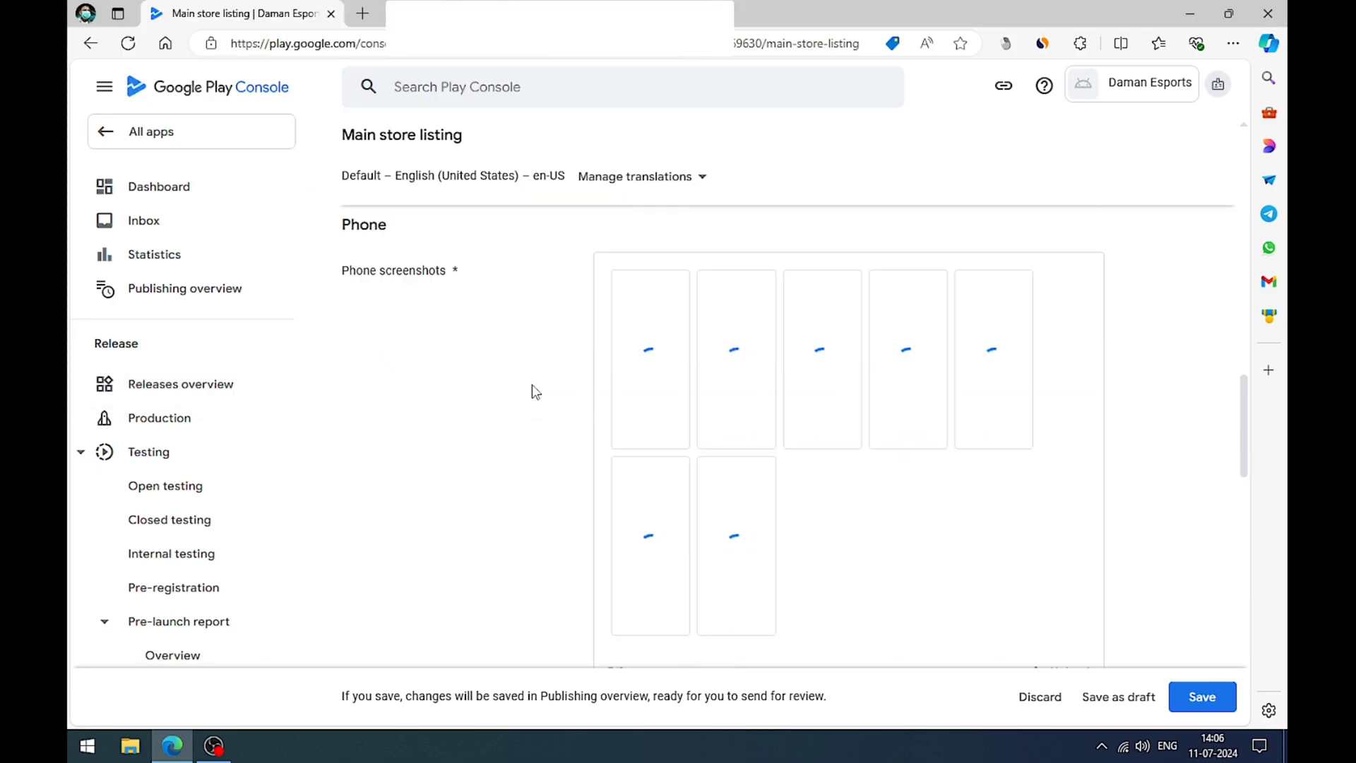
Step: Review the uploaded graphics and screenshots in the main store listing, and save the listing
scroll(532, 392, down, 1)
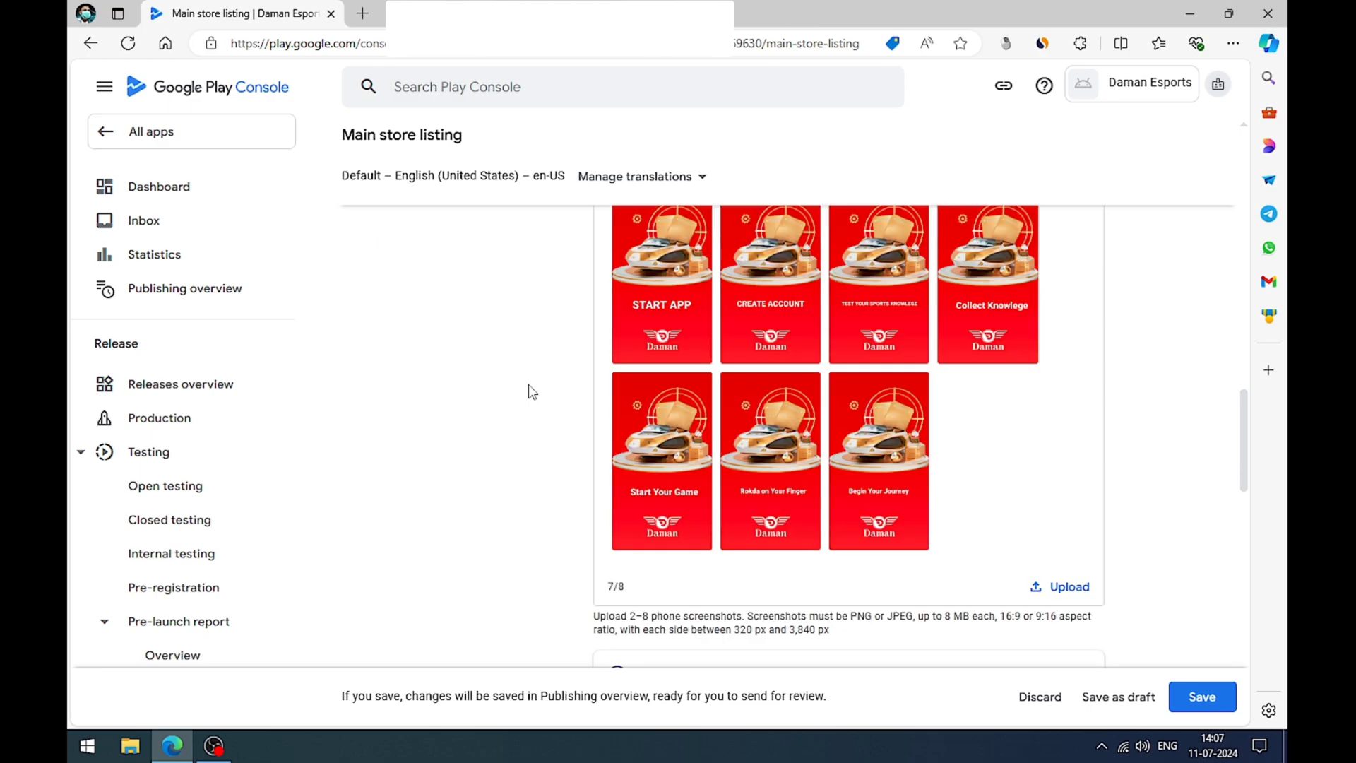
scroll(532, 392, down, 4)
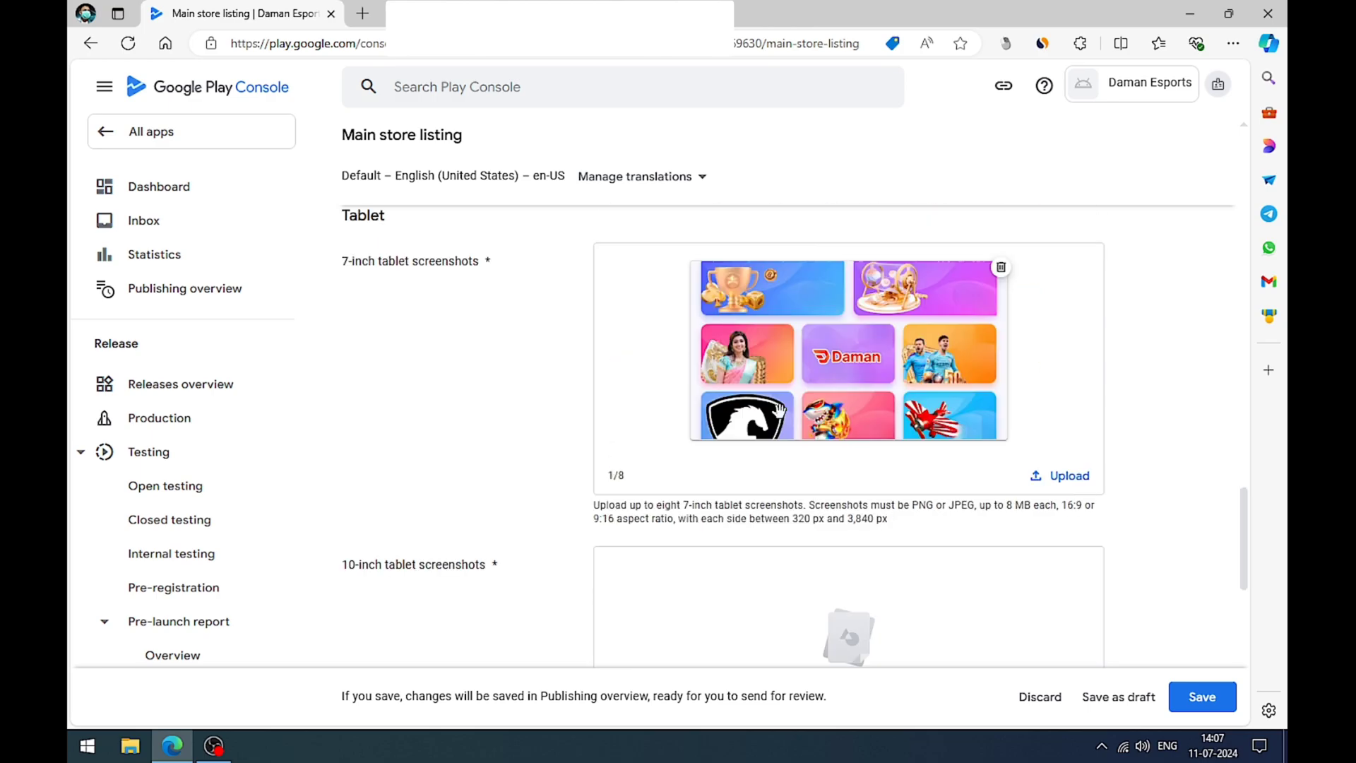
scroll(779, 410, up, 10)
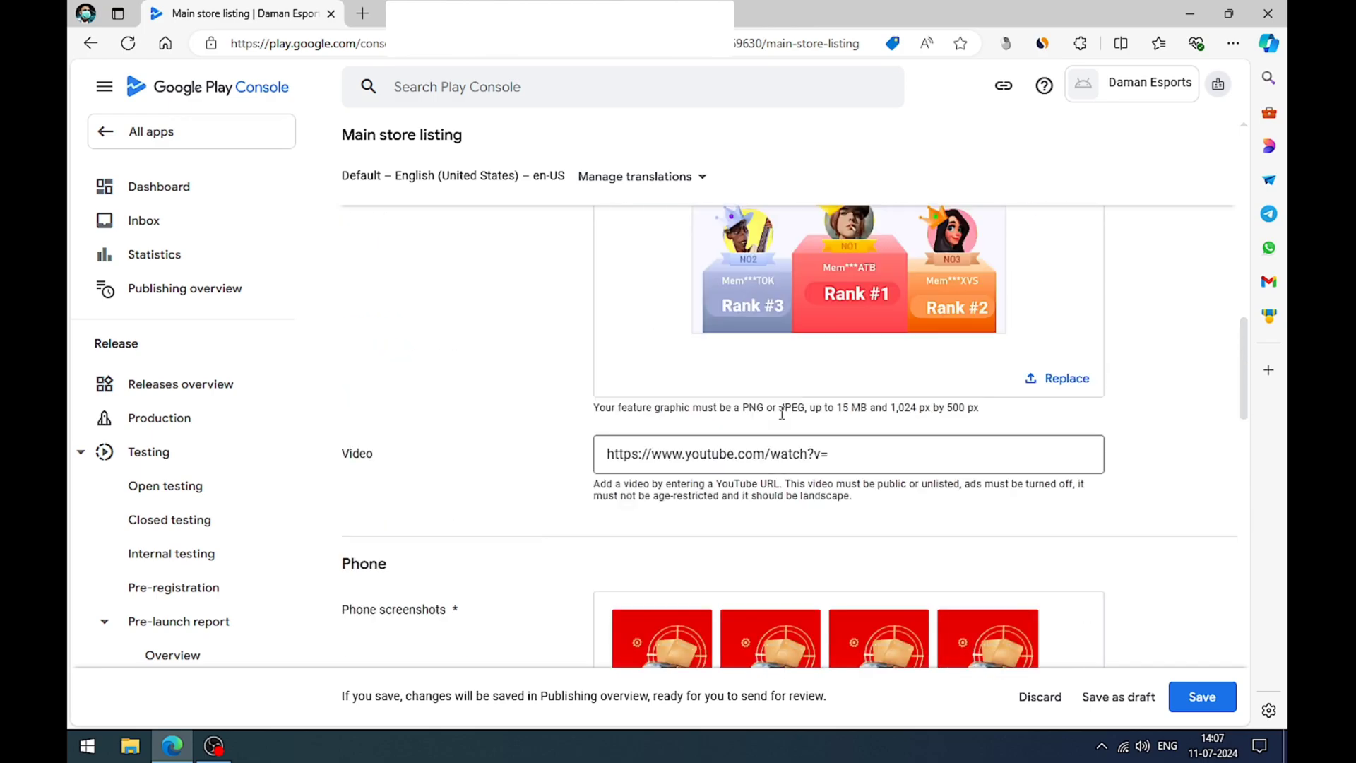
scroll(782, 413, up, 4)
scroll(781, 413, down, 14)
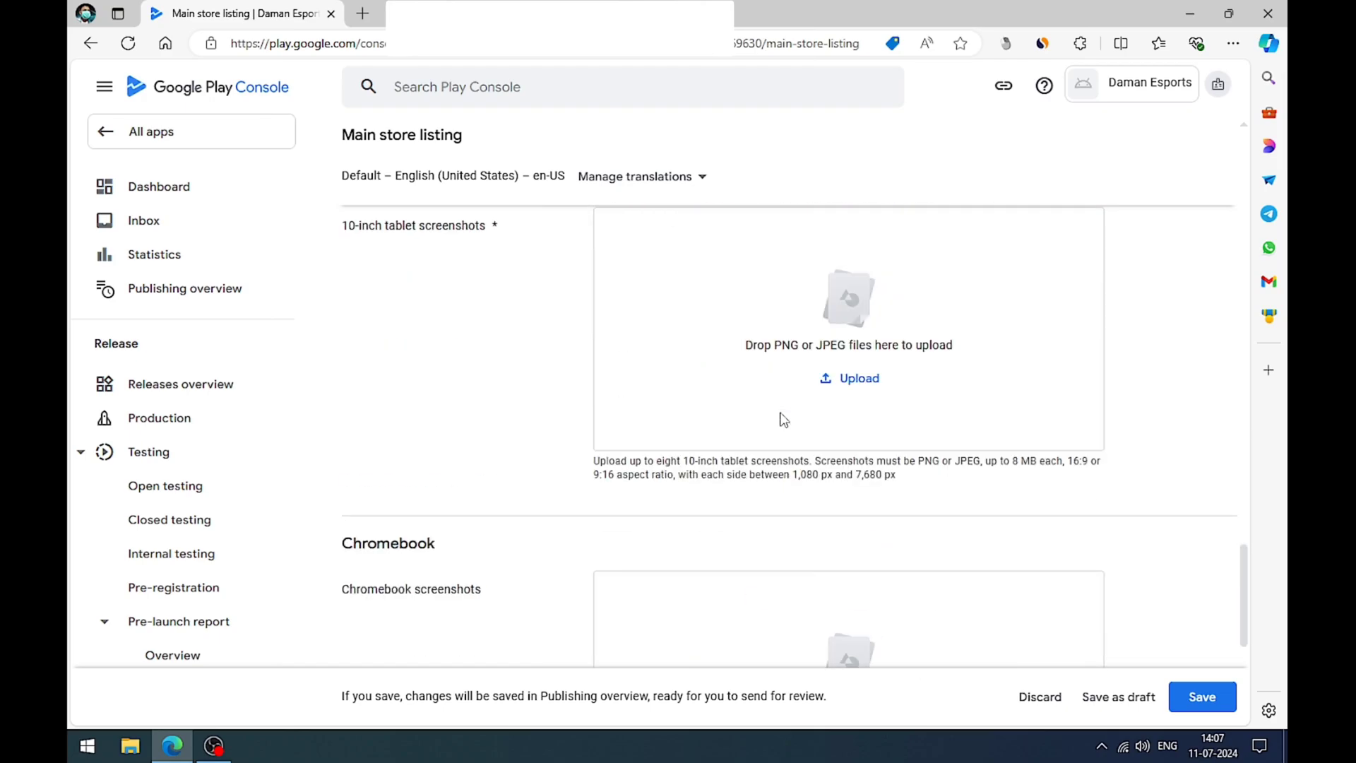
scroll(781, 417, down, 5)
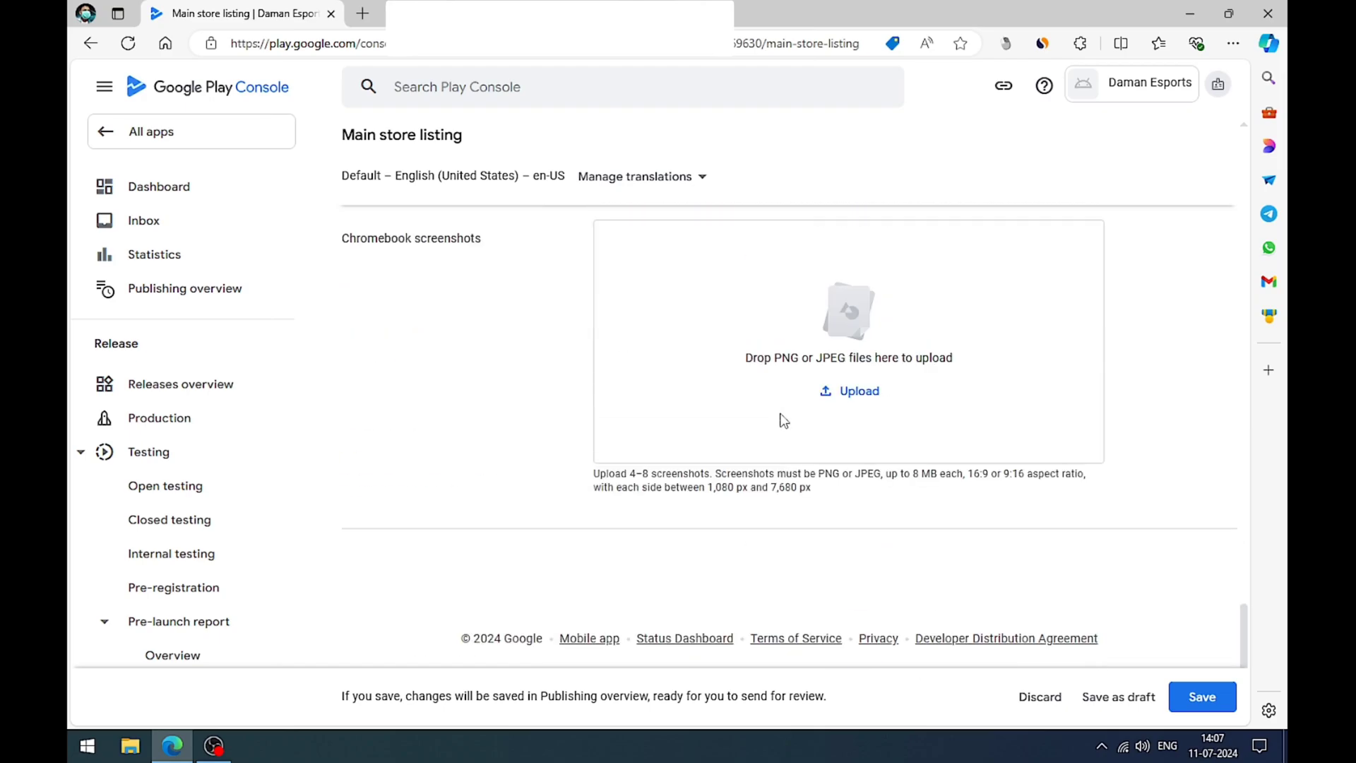
click(1186, 697)
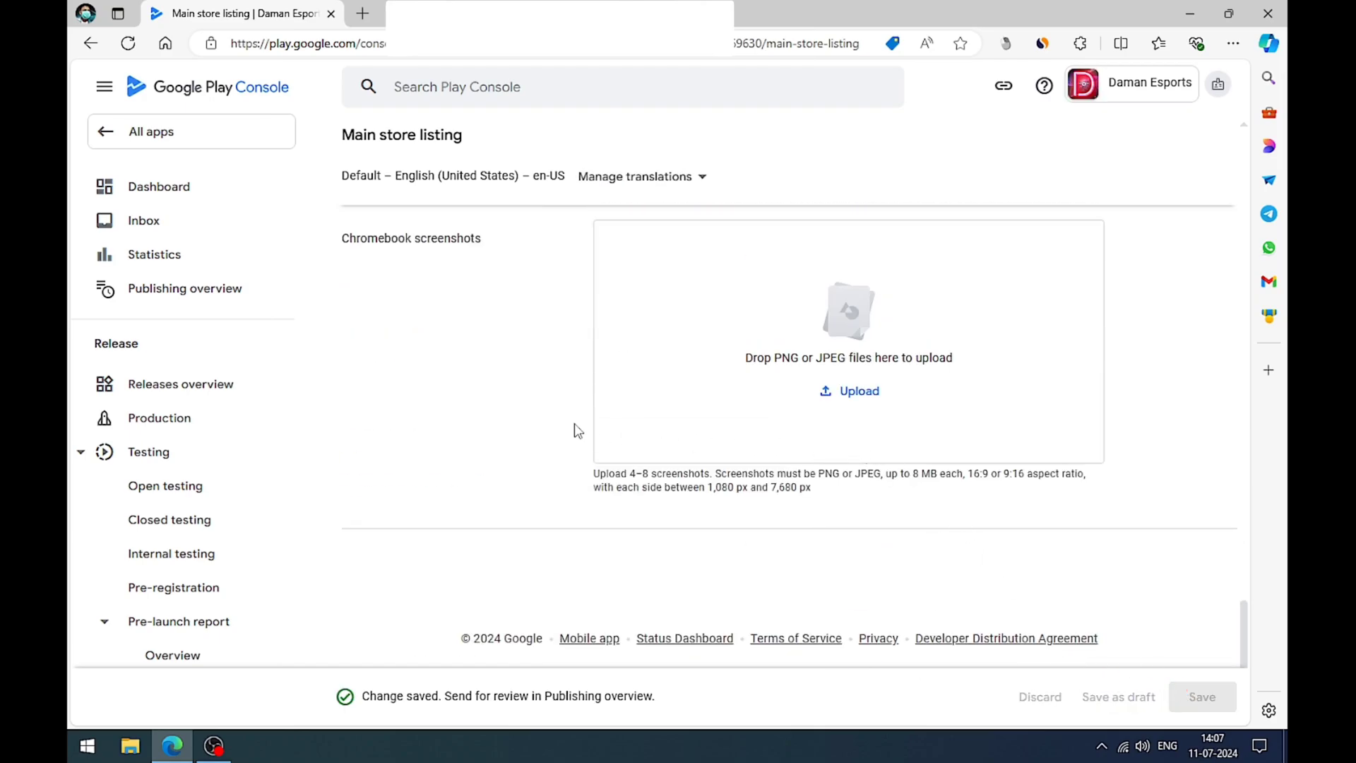
Step: Return to the app's dashboard and expand the tasks of the Closed testing section
scroll(737, 515, up, 10)
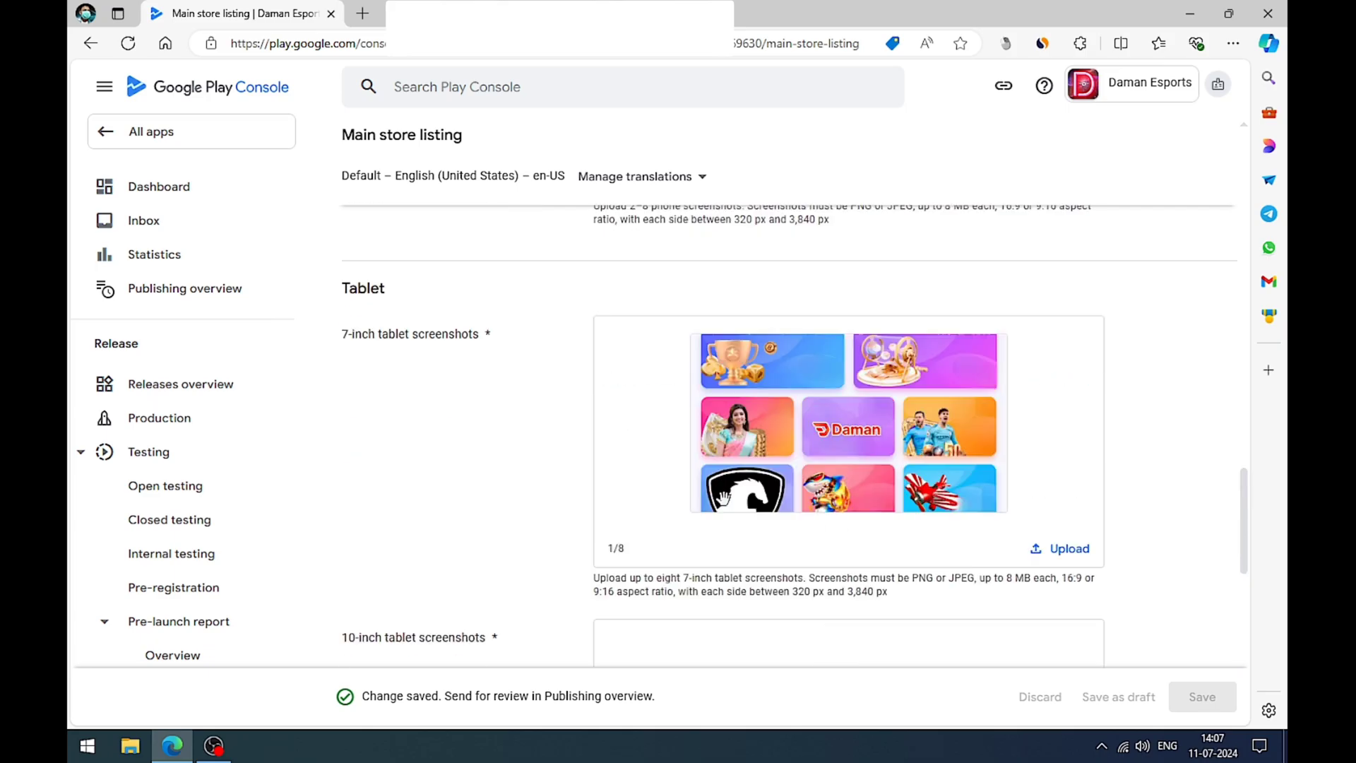
scroll(723, 498, up, 10)
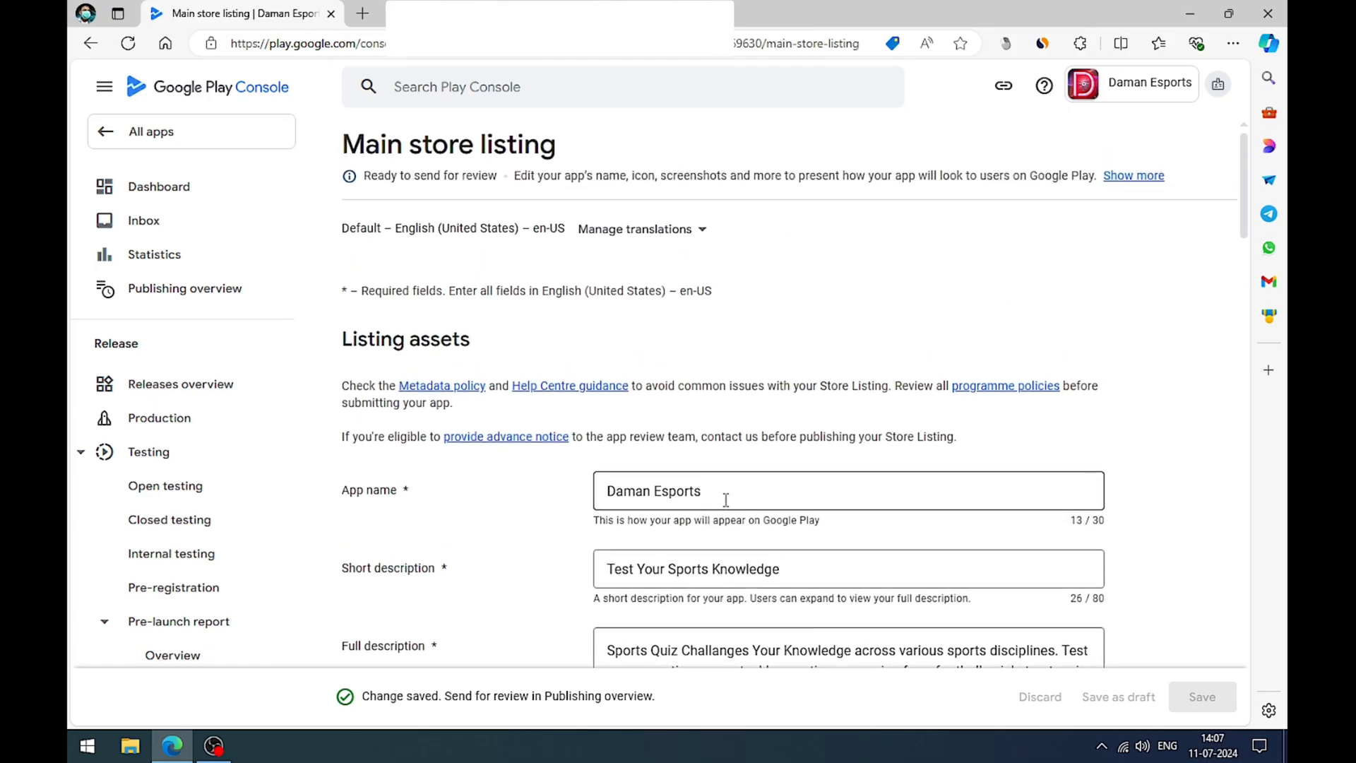
click(176, 190)
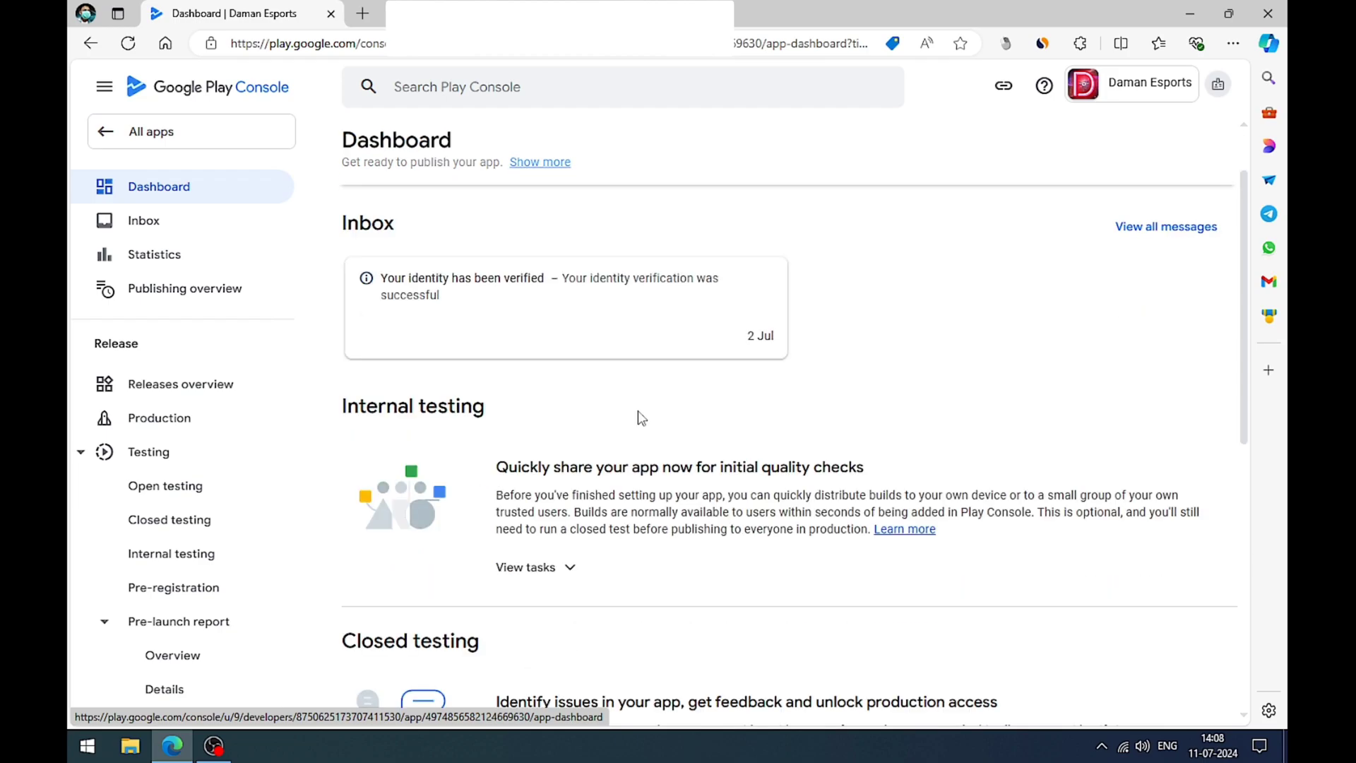
scroll(638, 418, down, 5)
scroll(621, 410, up, 5)
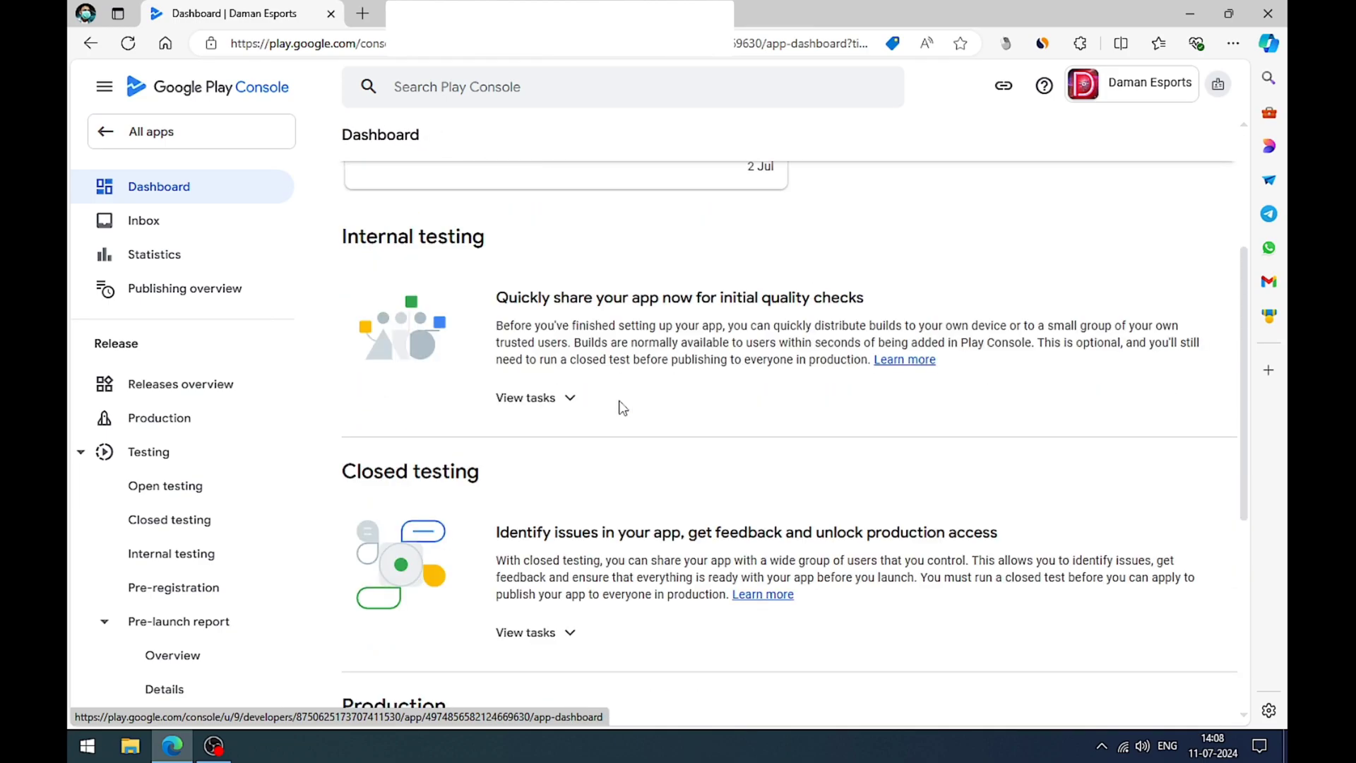
scroll(537, 360, up, 3)
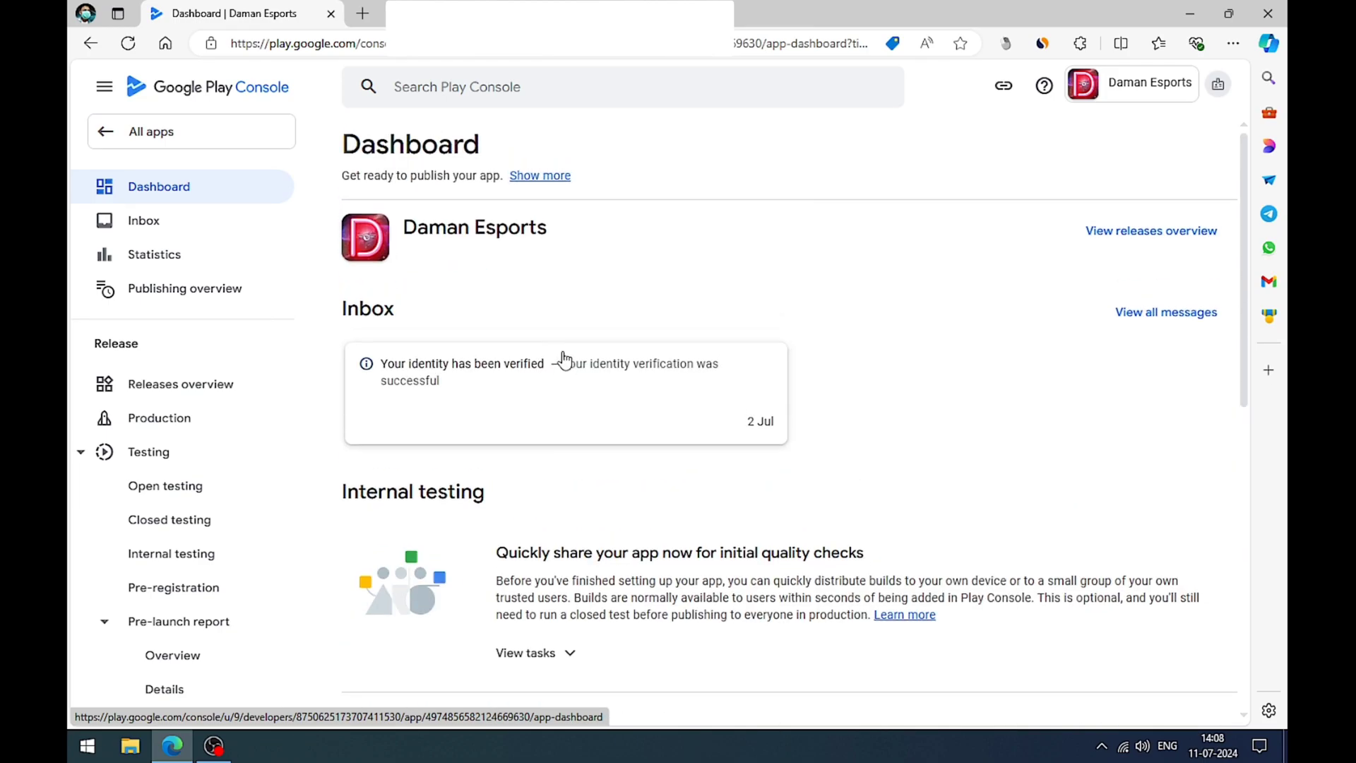
scroll(562, 382, down, 3)
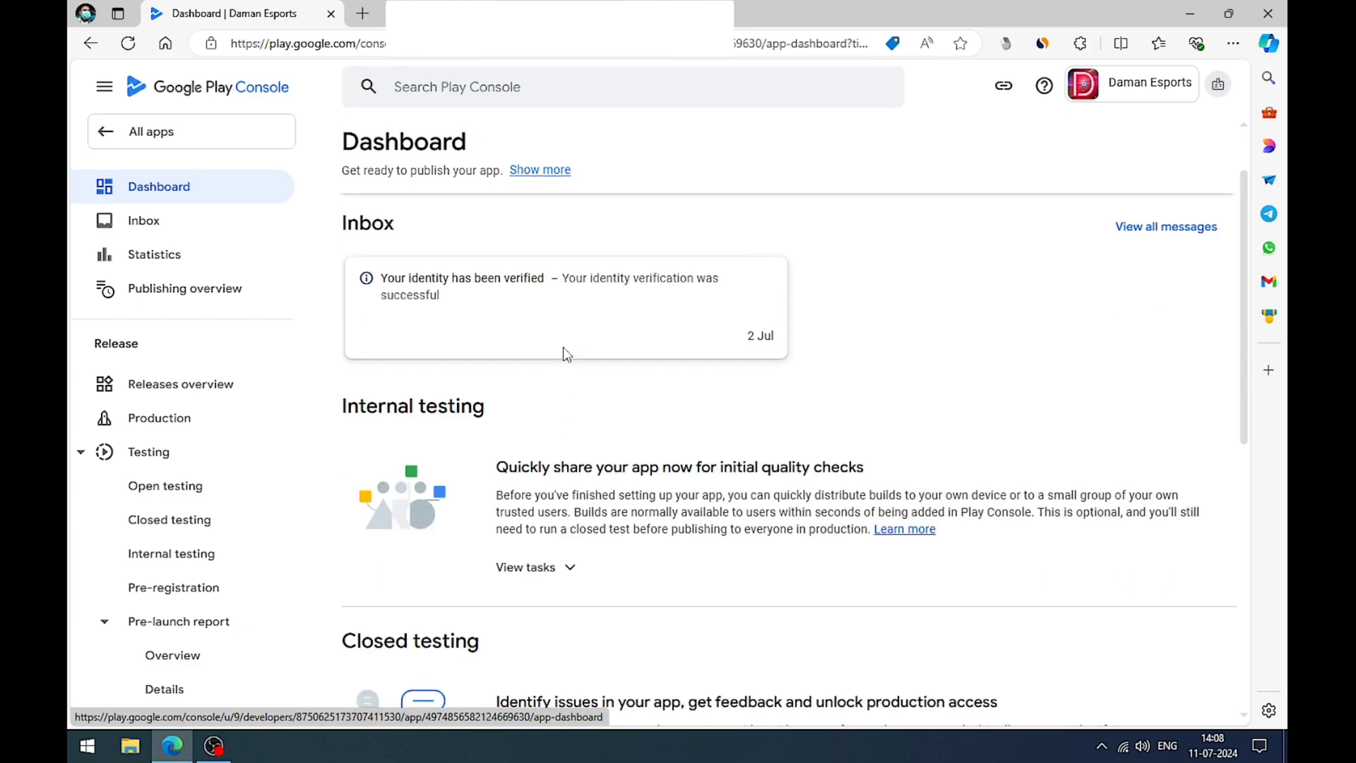
scroll(564, 349, down, 2)
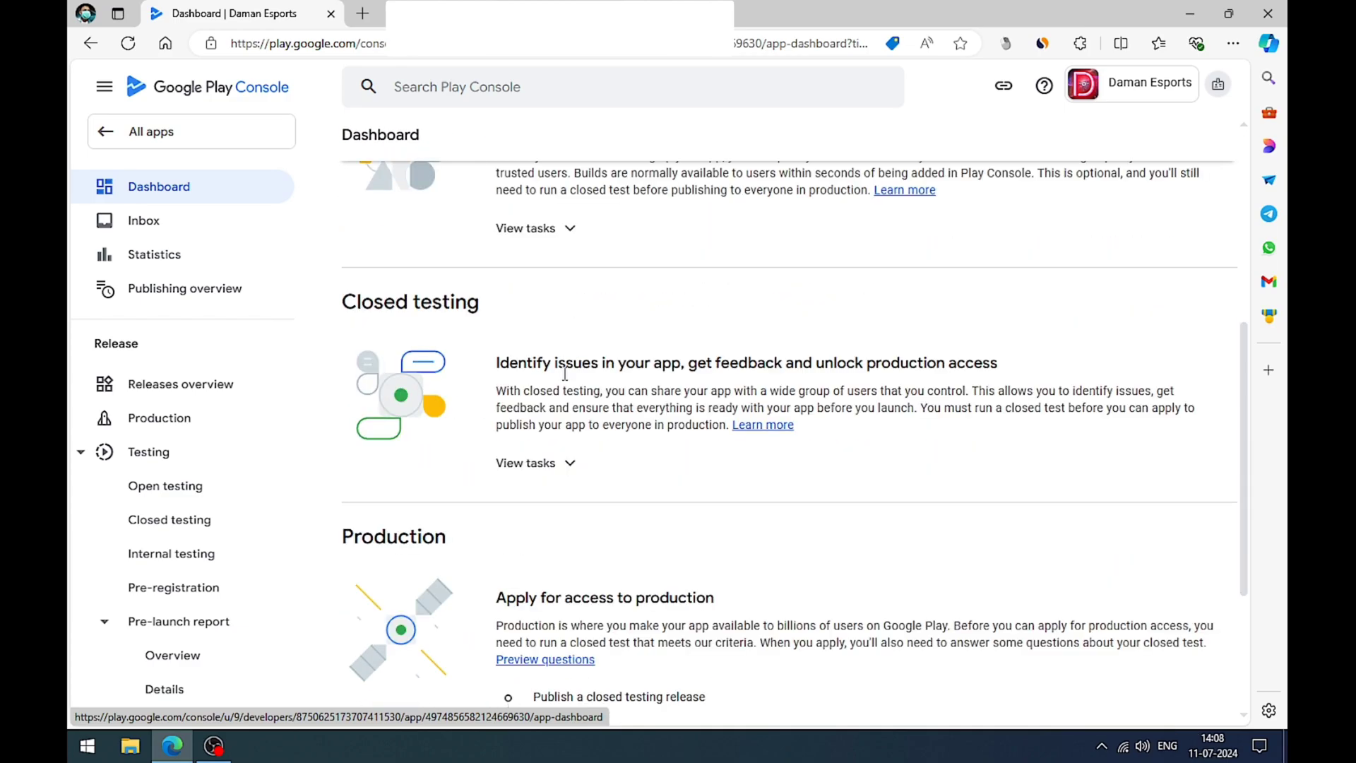
click(568, 466)
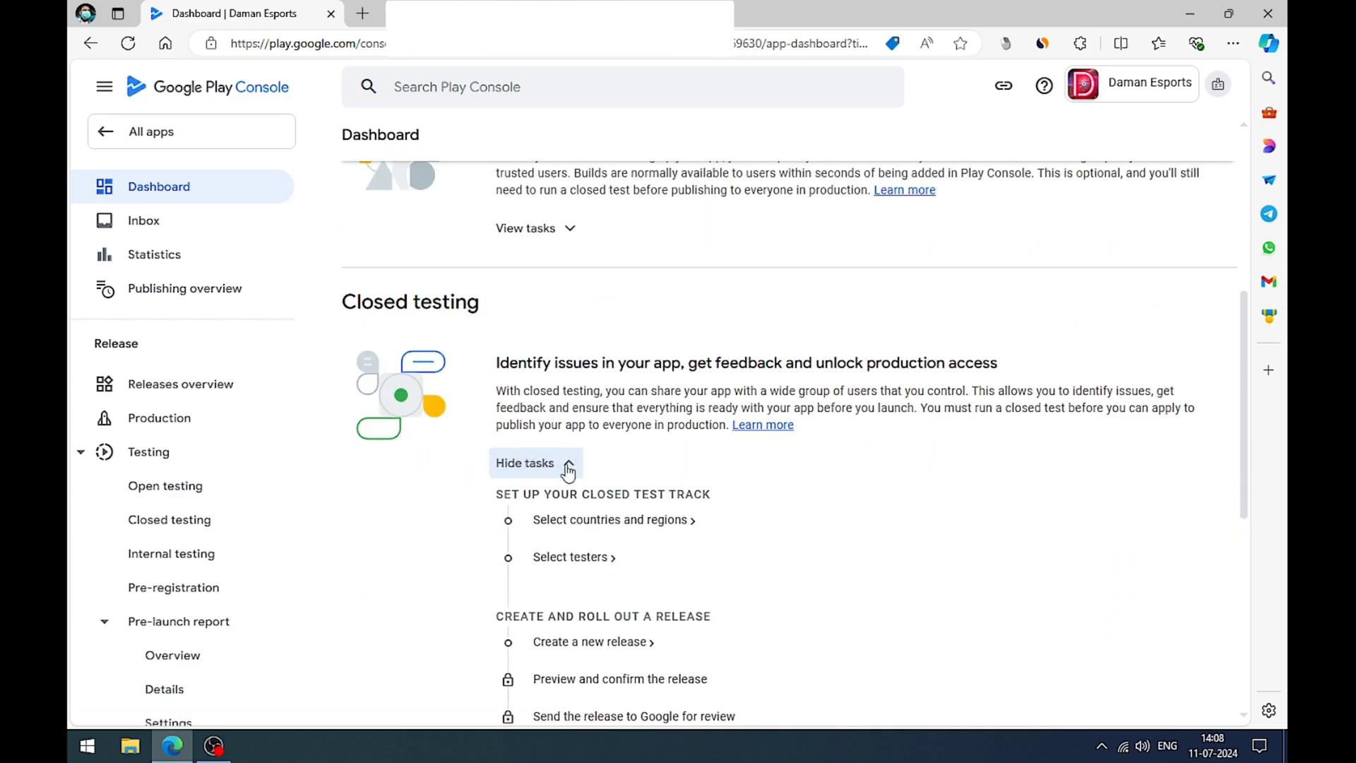
Step: Add all countries and regions to the Closed testing - Alpha track and save the selection
scroll(657, 473, down, 1)
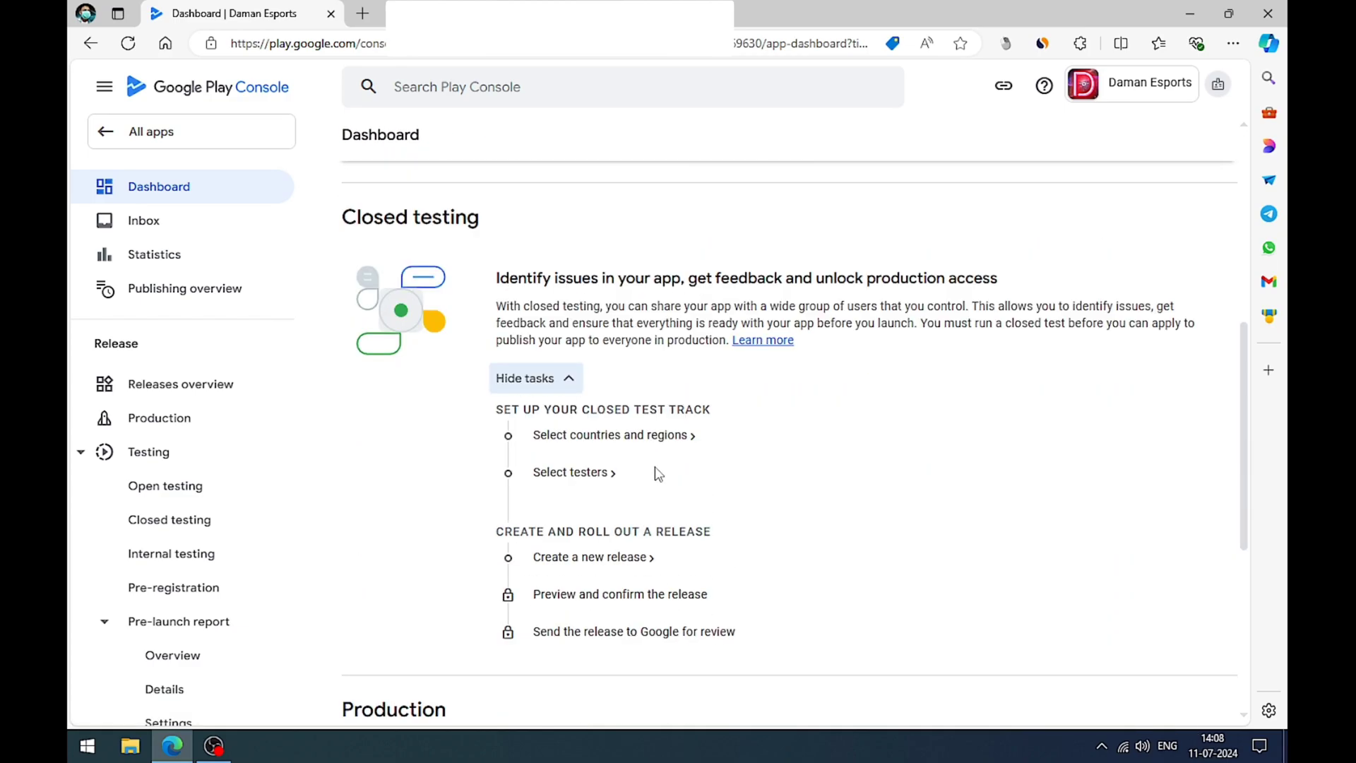
click(625, 445)
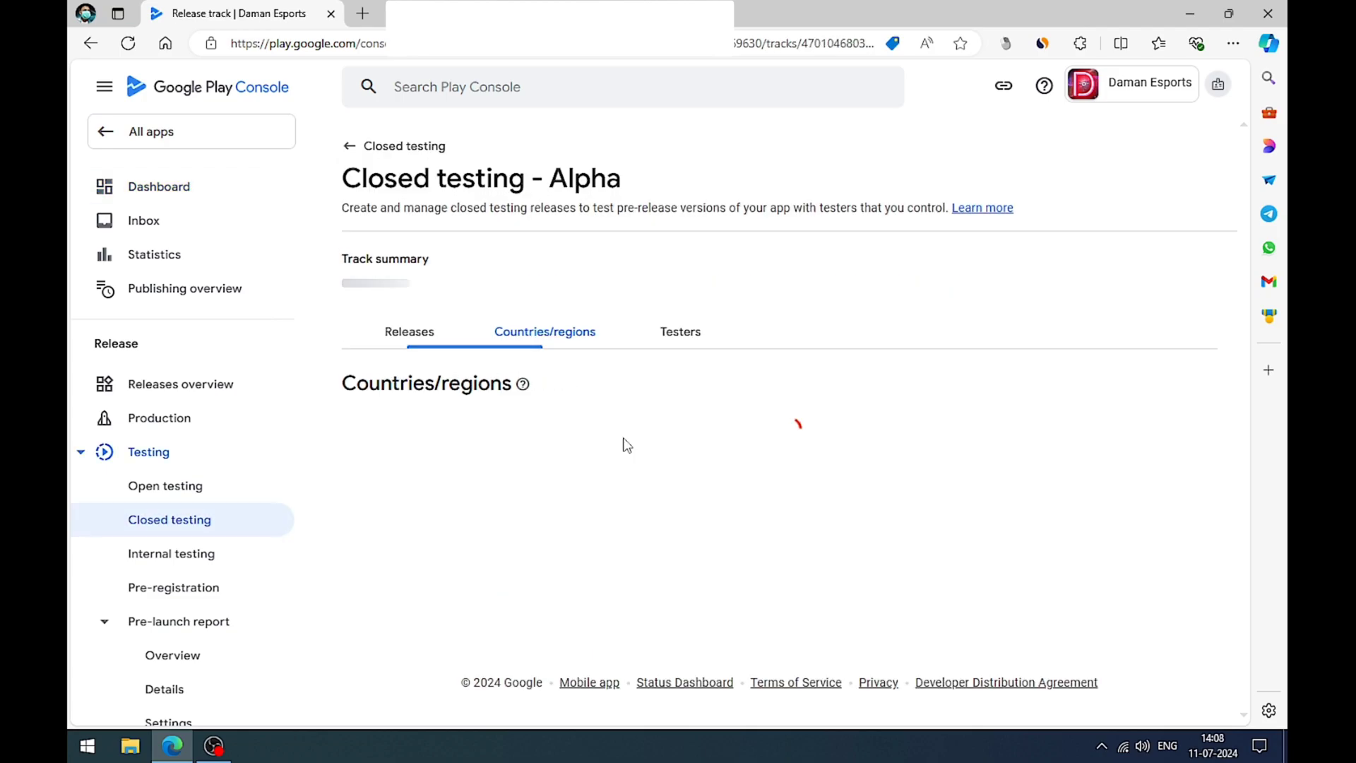
scroll(626, 444, down, 5)
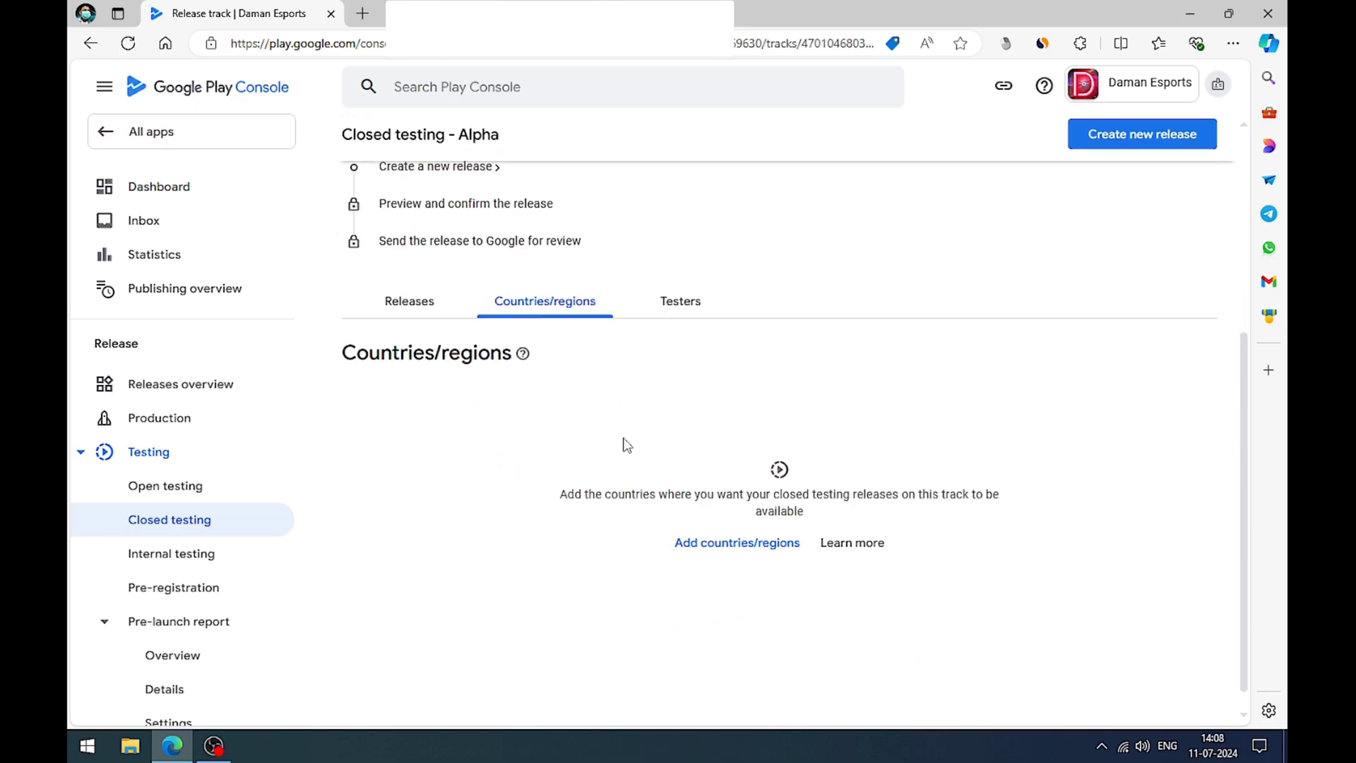
click(715, 558)
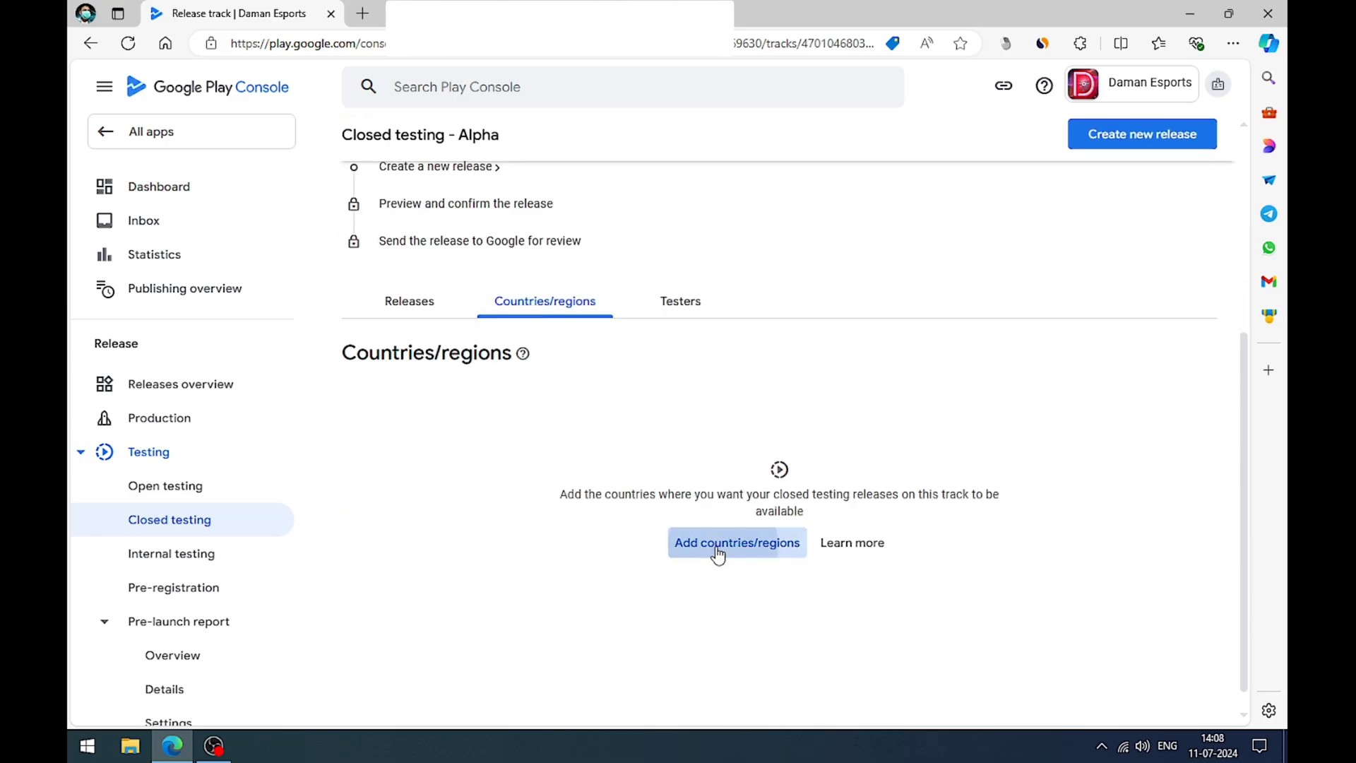
scroll(717, 547, down, 2)
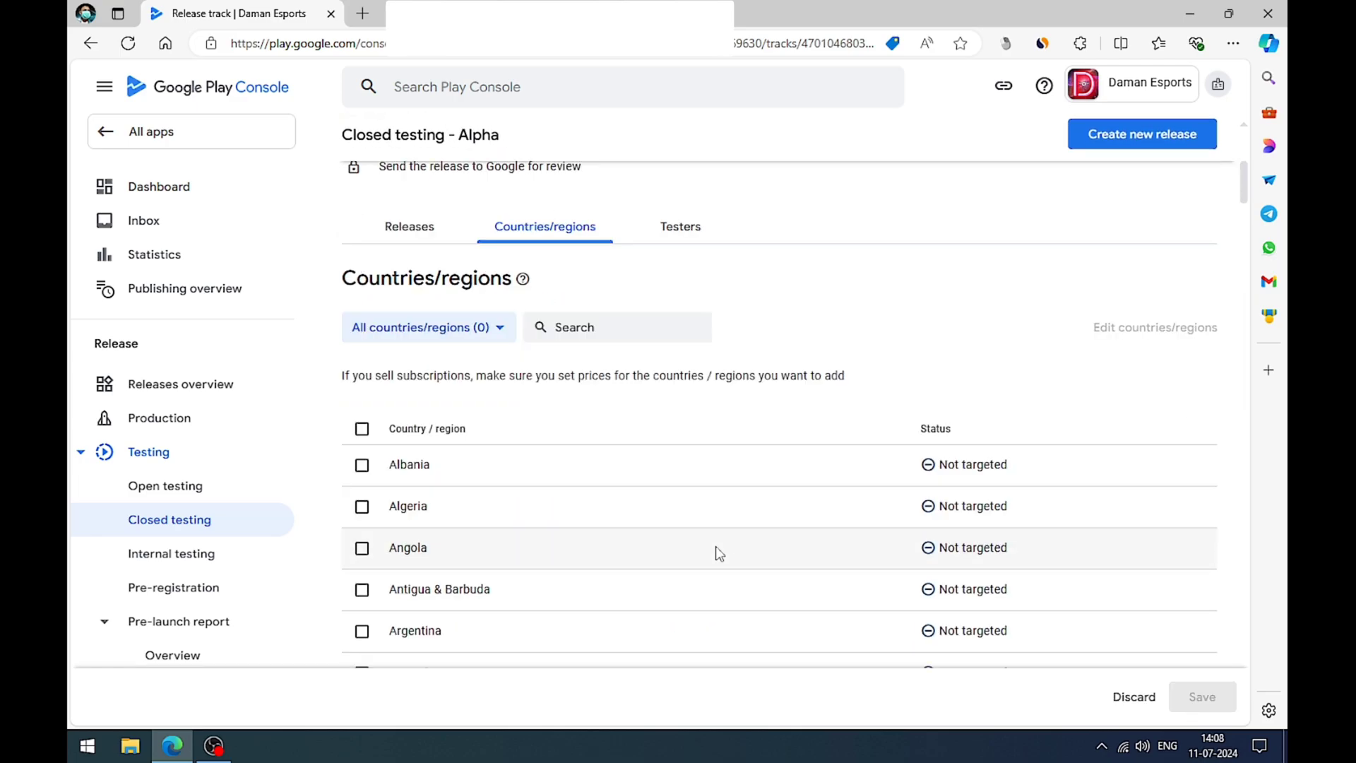
click(362, 428)
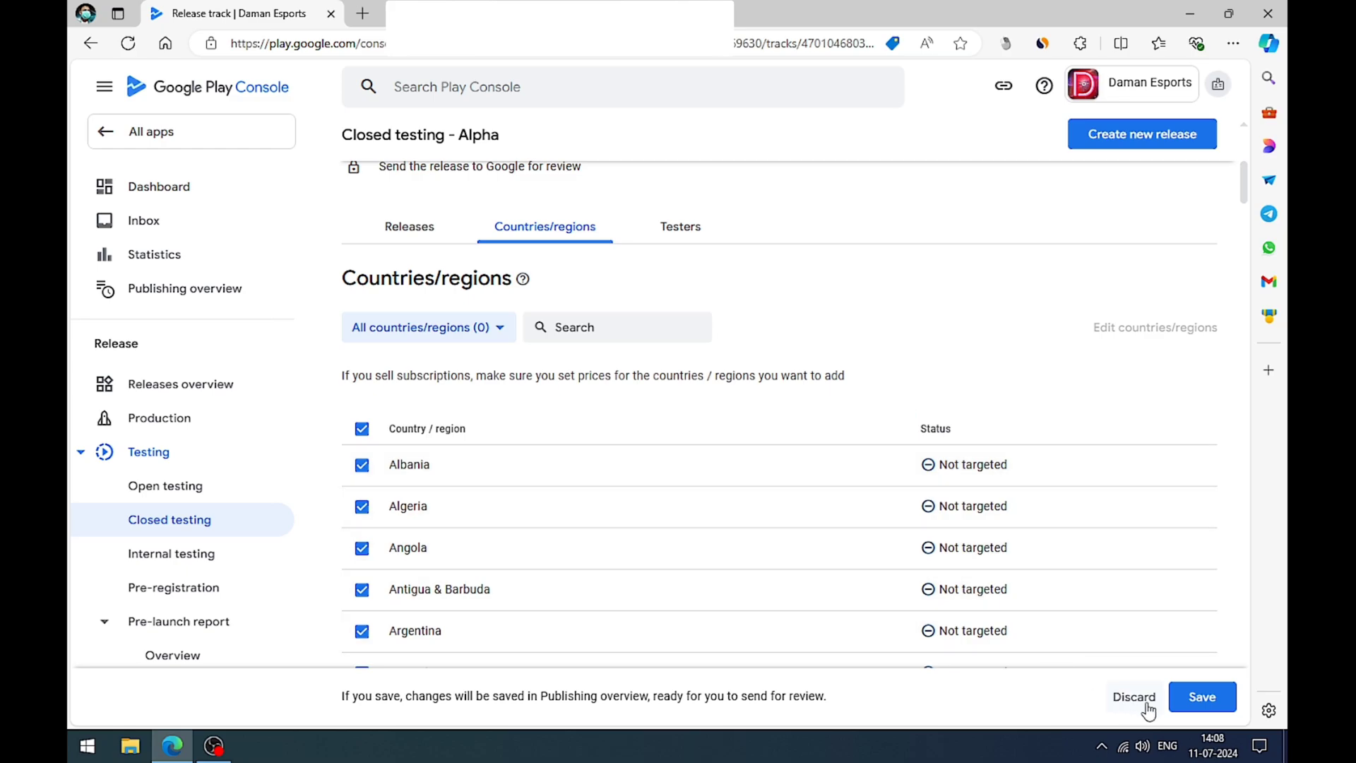
click(1202, 709)
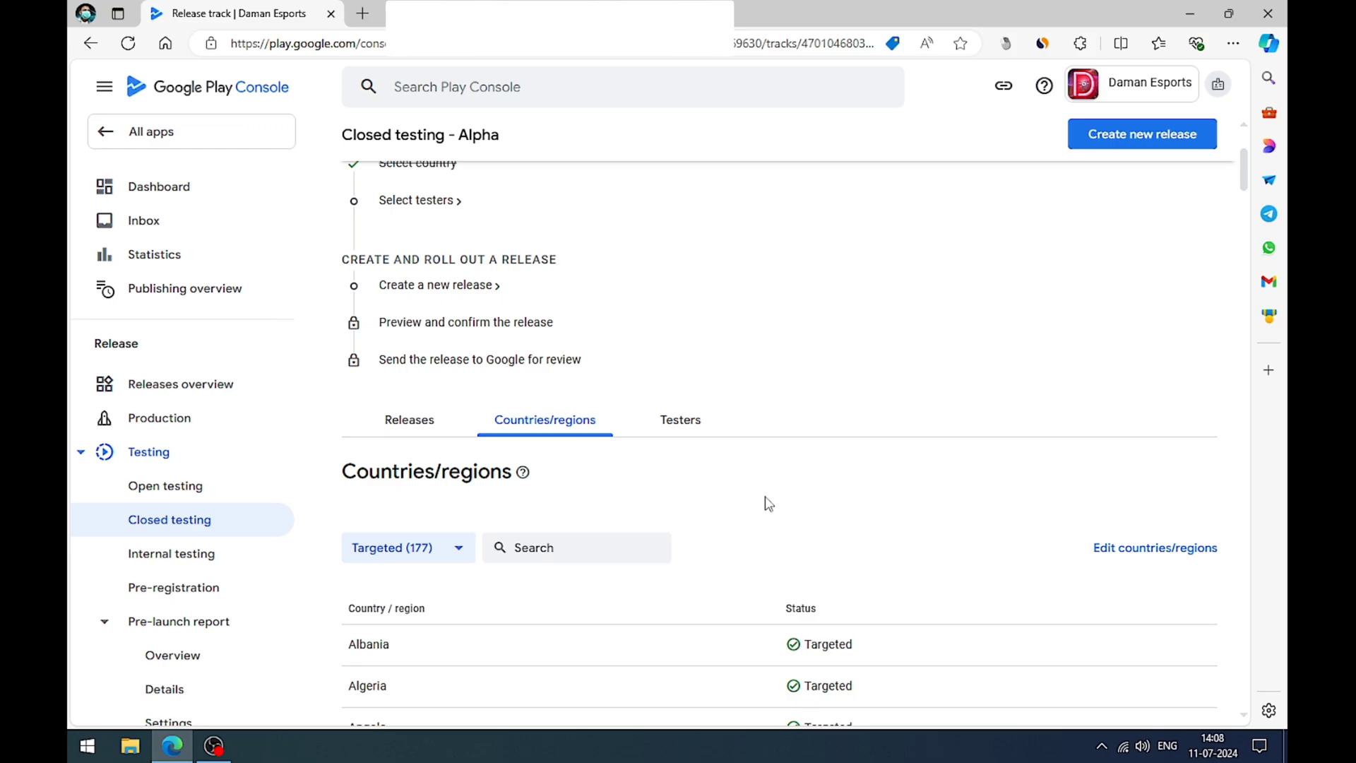
Step: Check the targeted countries of the Alpha track, and start a new closed testing release from the dashboard's tasks
scroll(768, 503, down, 5)
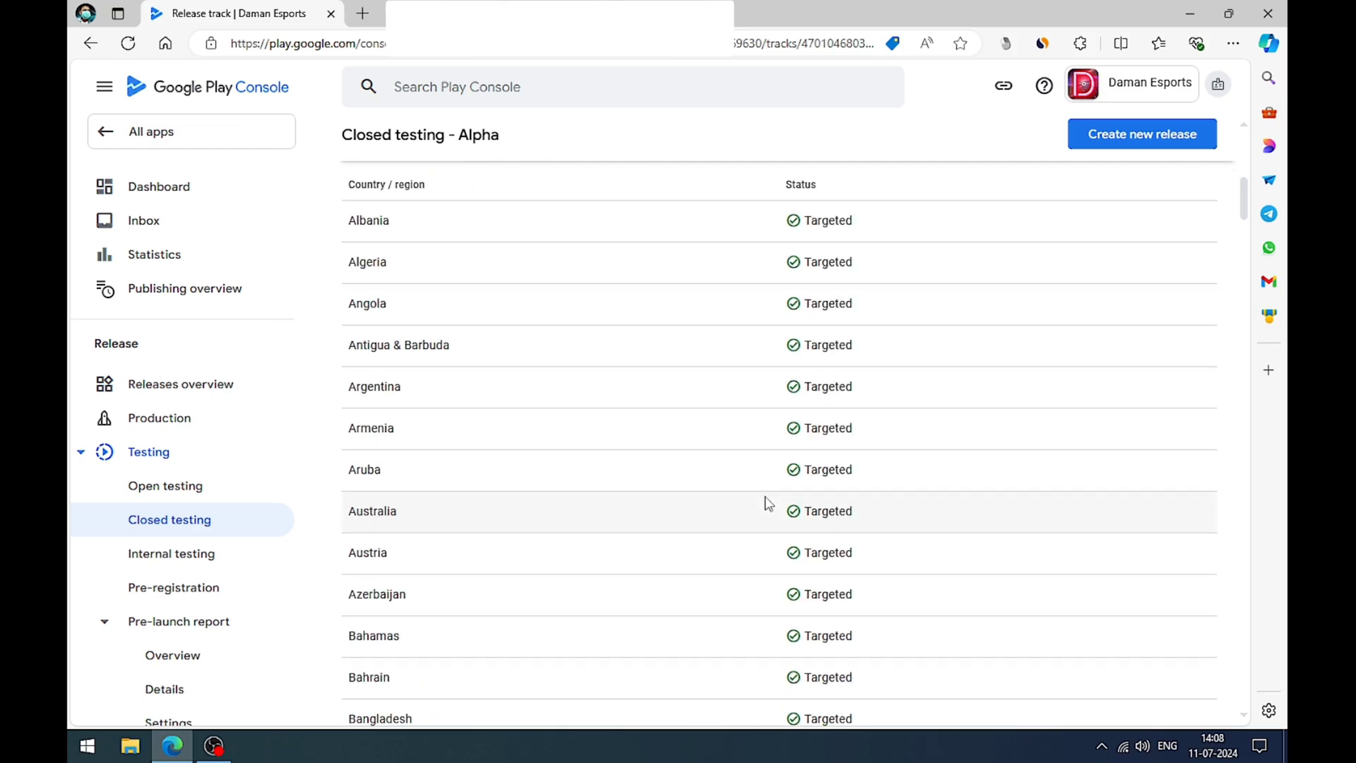
scroll(768, 503, up, 4)
scroll(765, 495, up, 5)
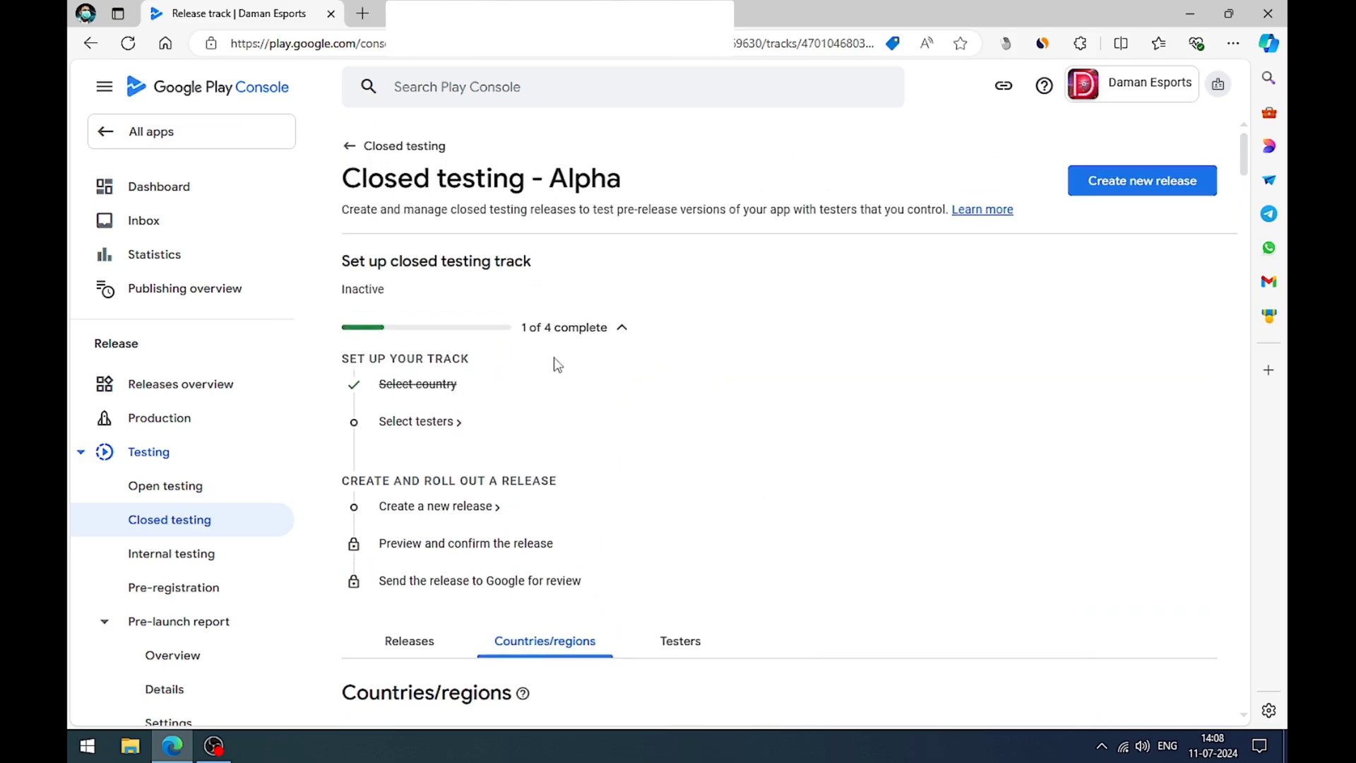
click(181, 188)
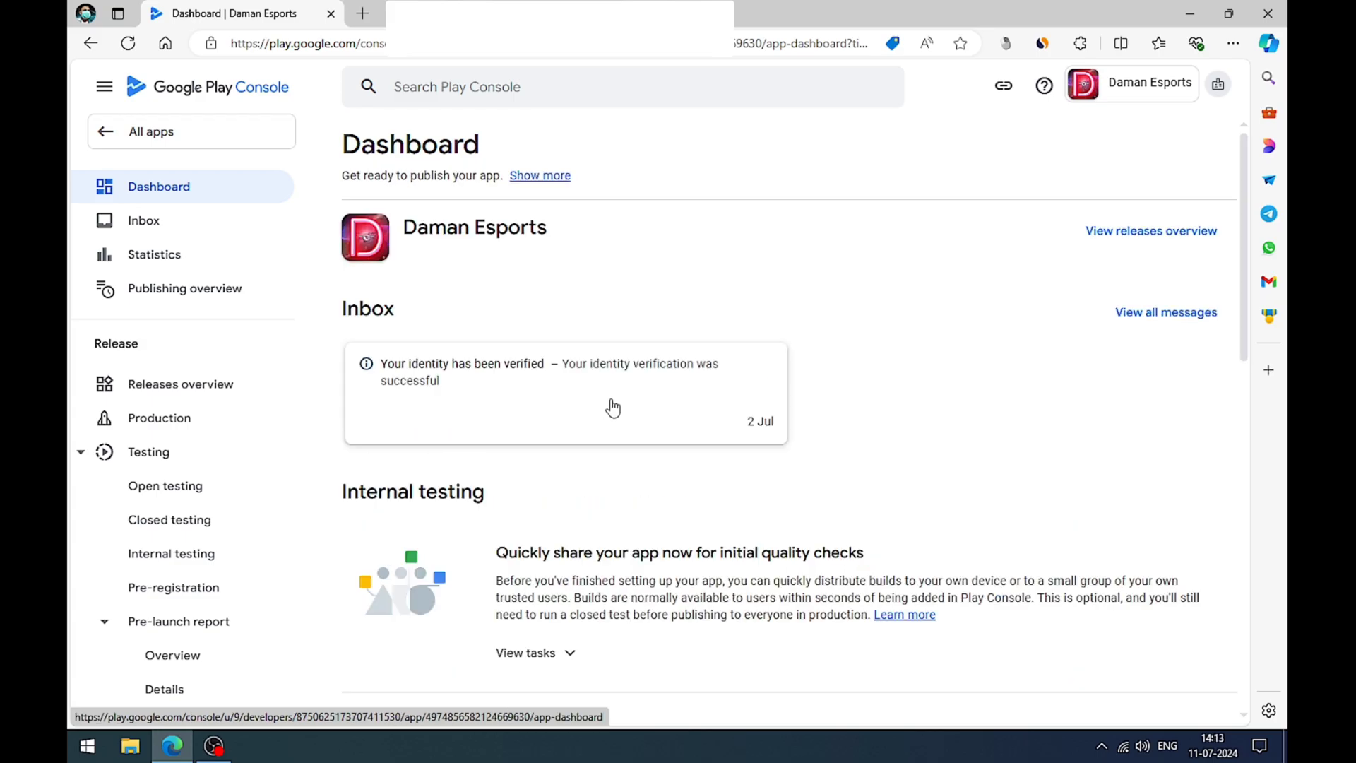
scroll(609, 405, down, 6)
scroll(612, 405, down, 2)
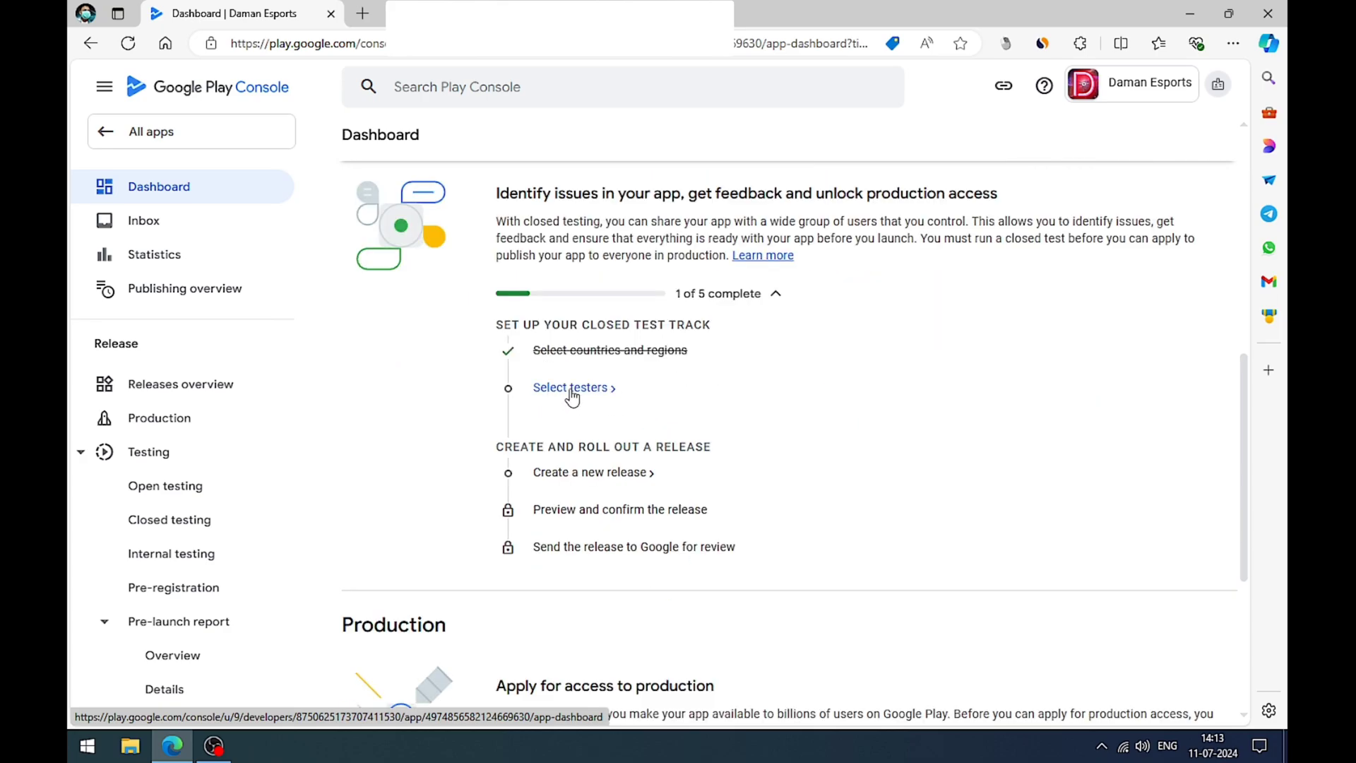
click(565, 473)
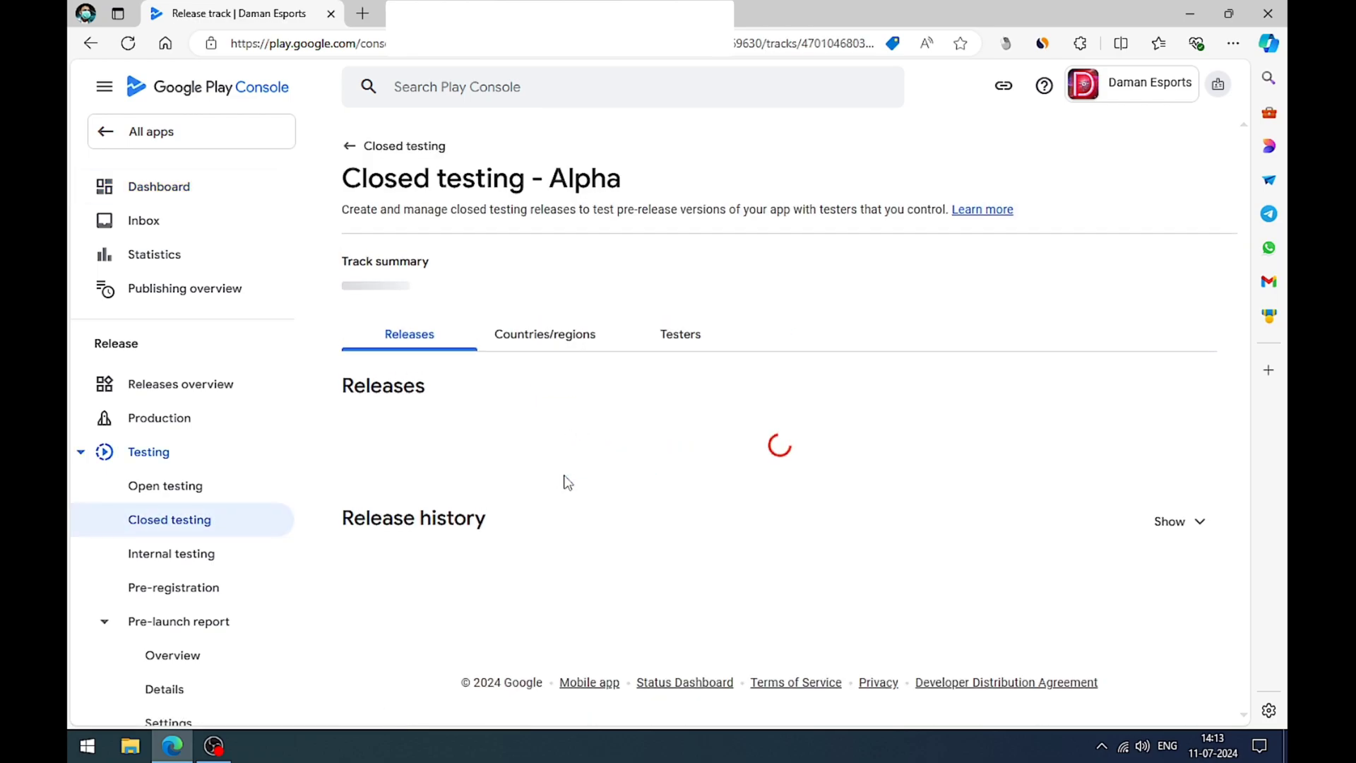
scroll(570, 399, down, 5)
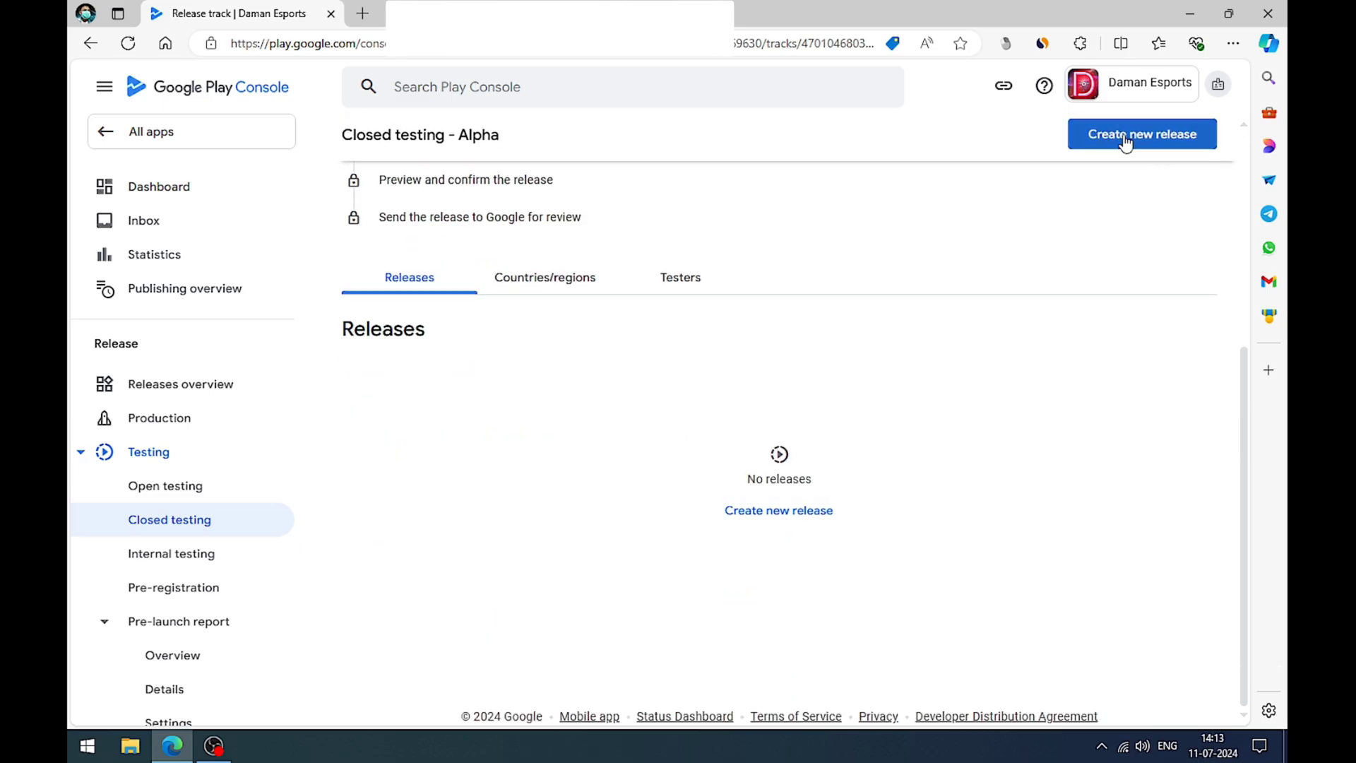
click(774, 519)
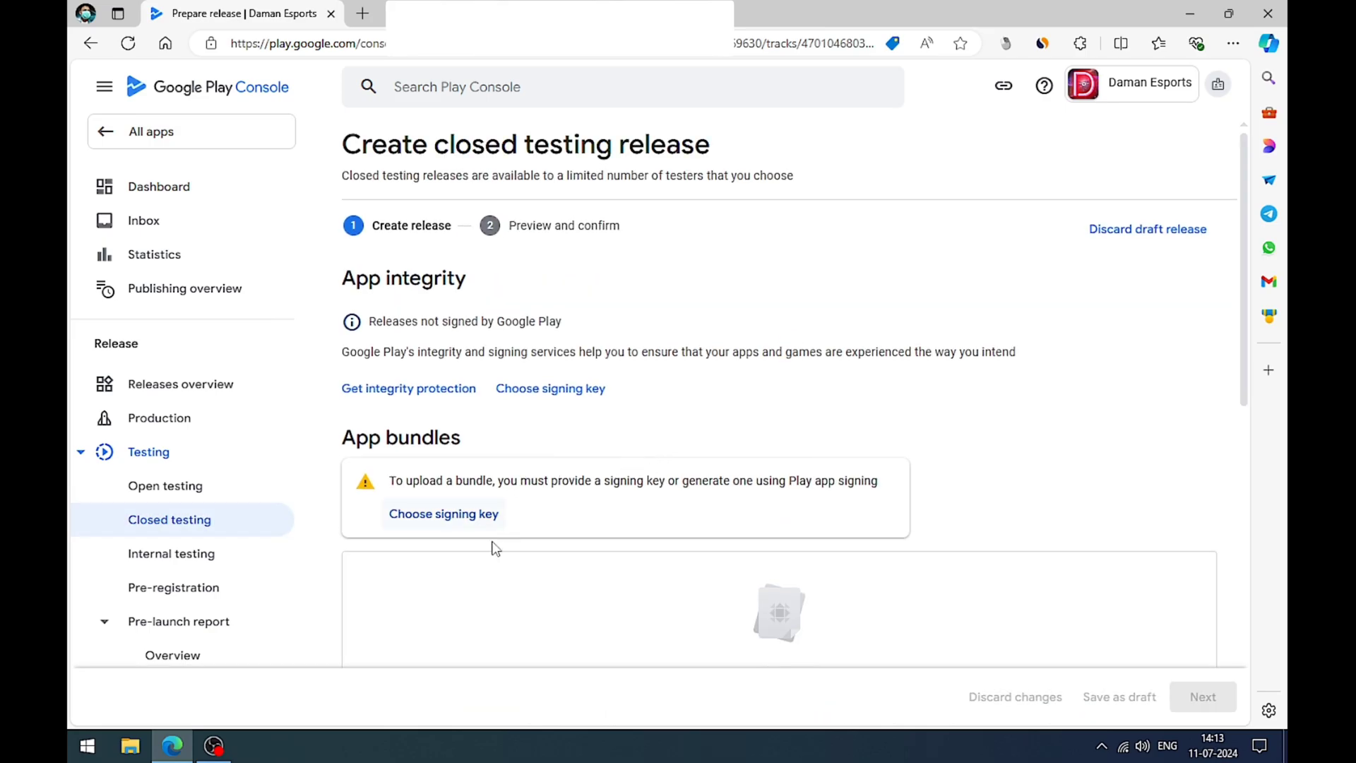
Step: Choose the Google-generated app signing key and upload the bundle ams_android_538803_live.aab from Downloads to the release
click(443, 516)
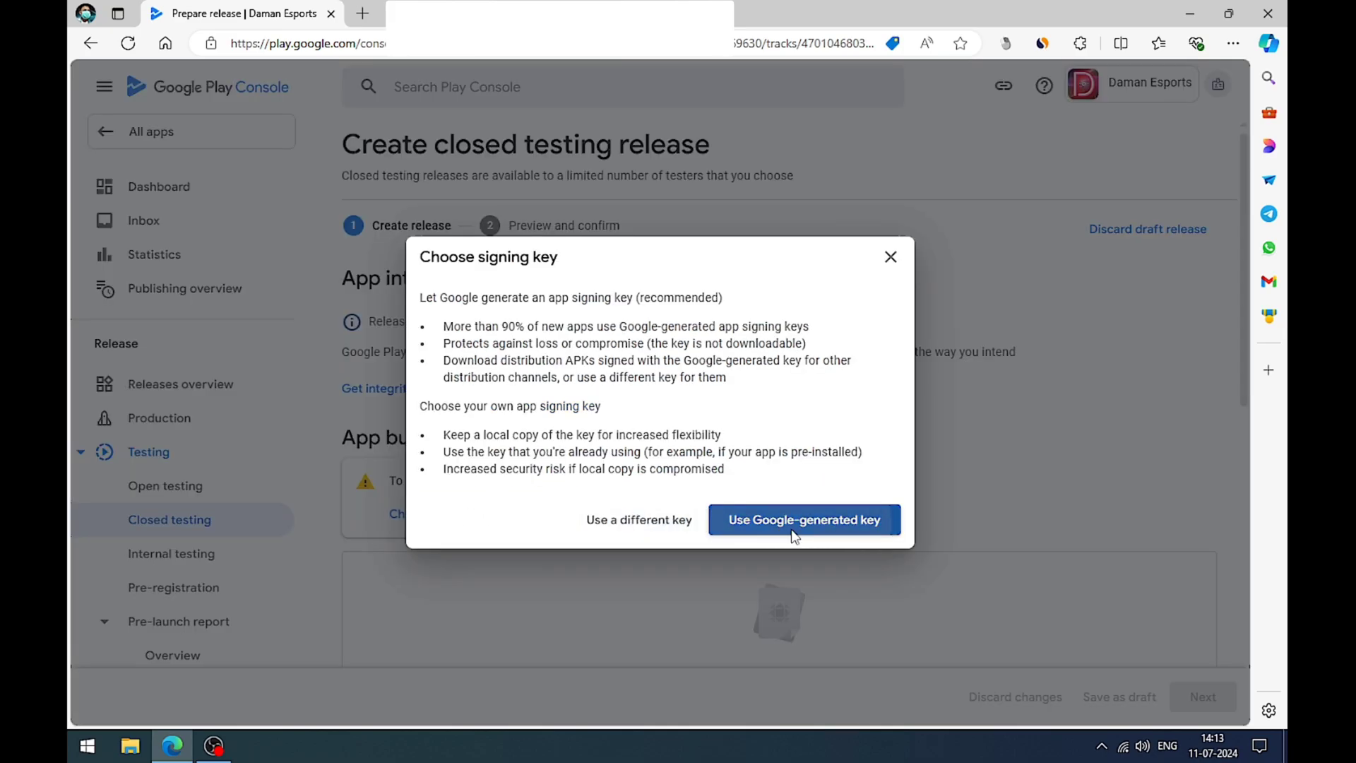
click(790, 532)
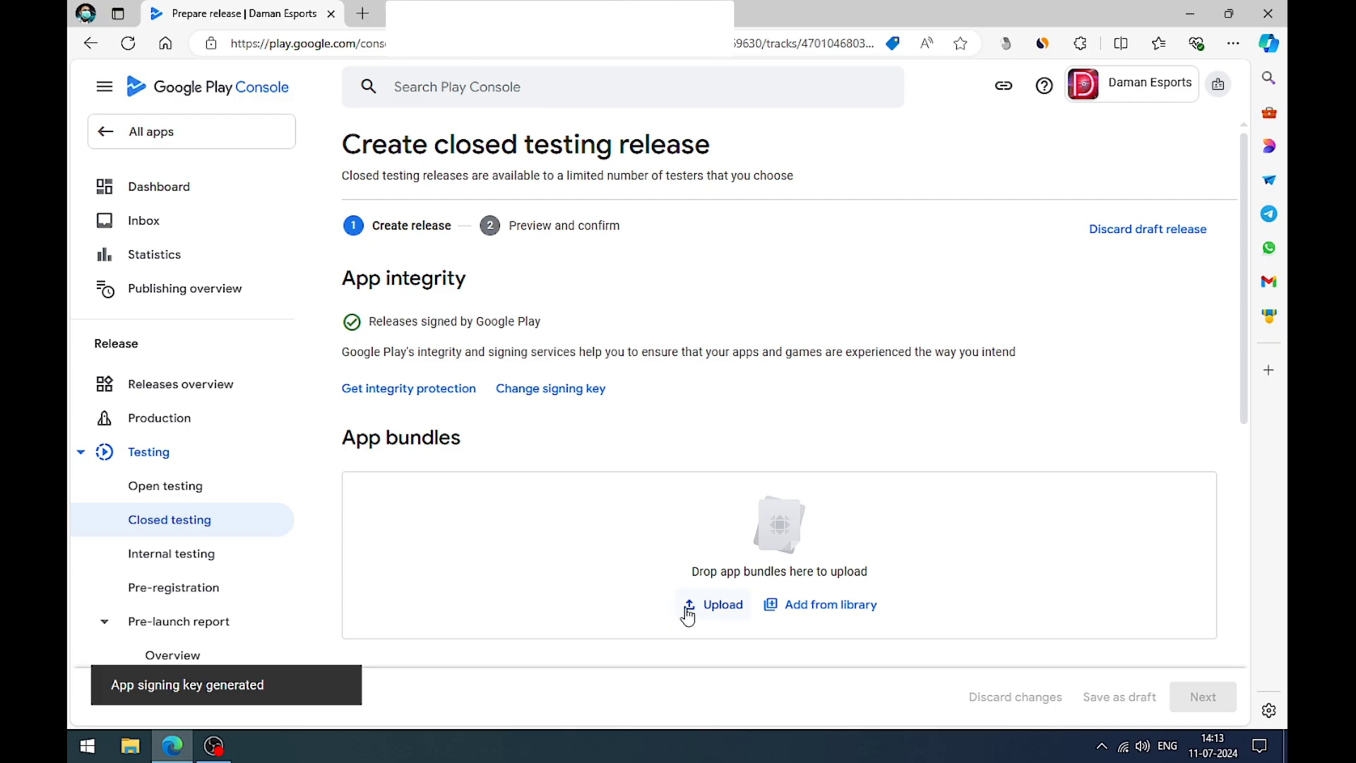
click(714, 608)
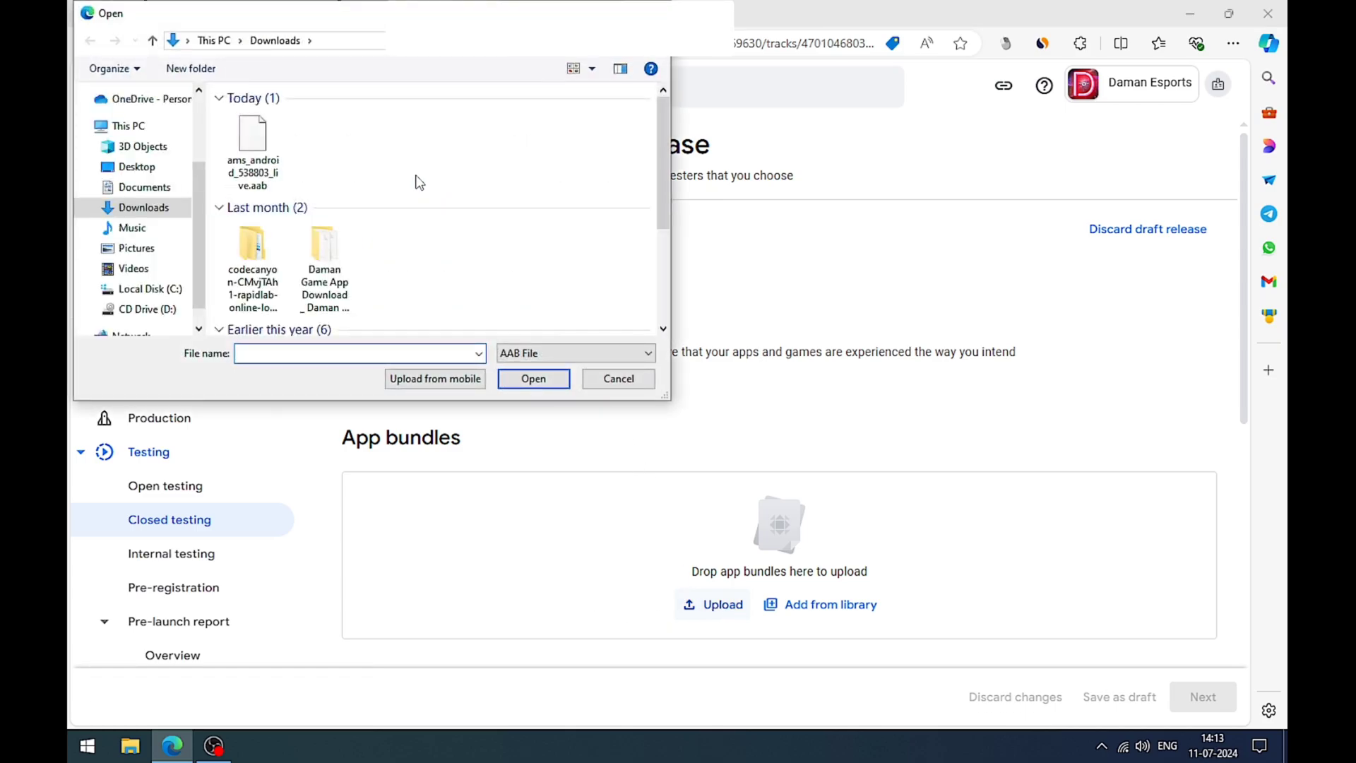
click(256, 149)
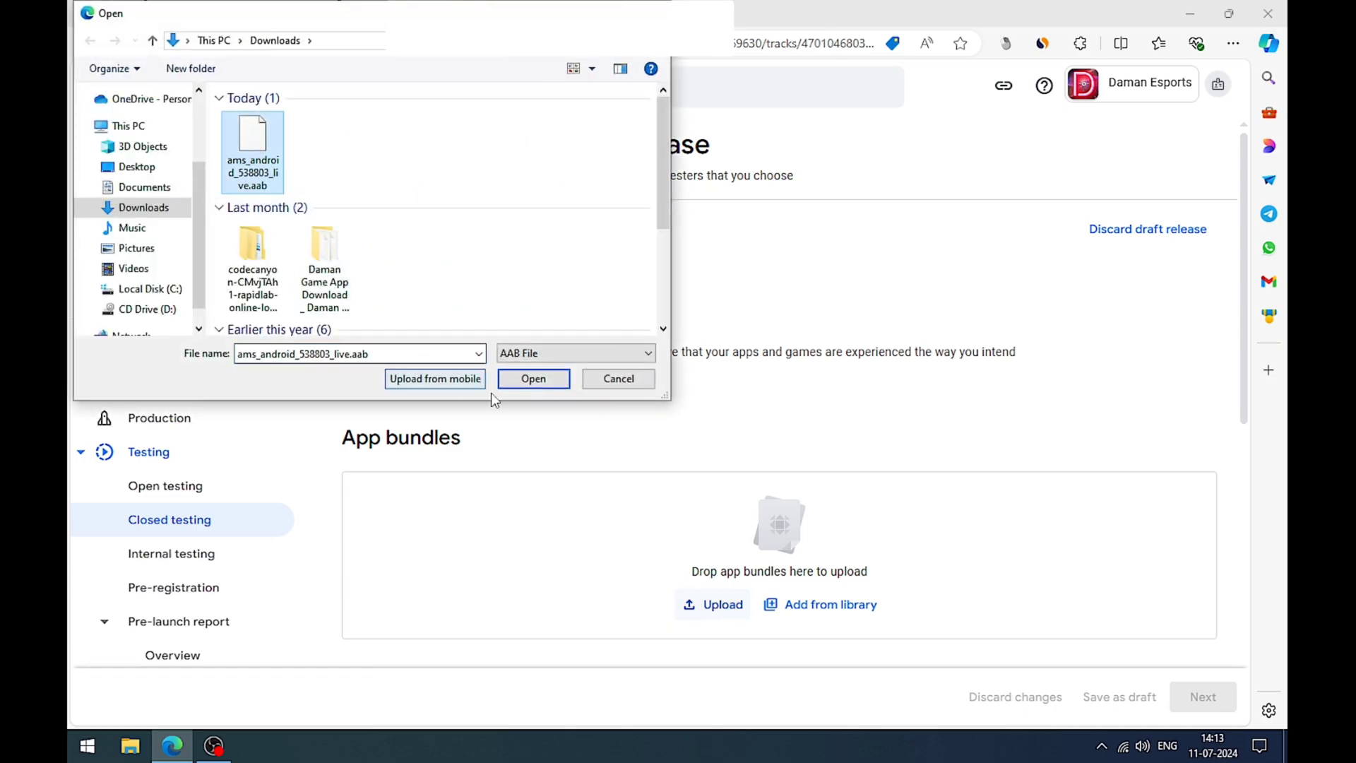
click(515, 383)
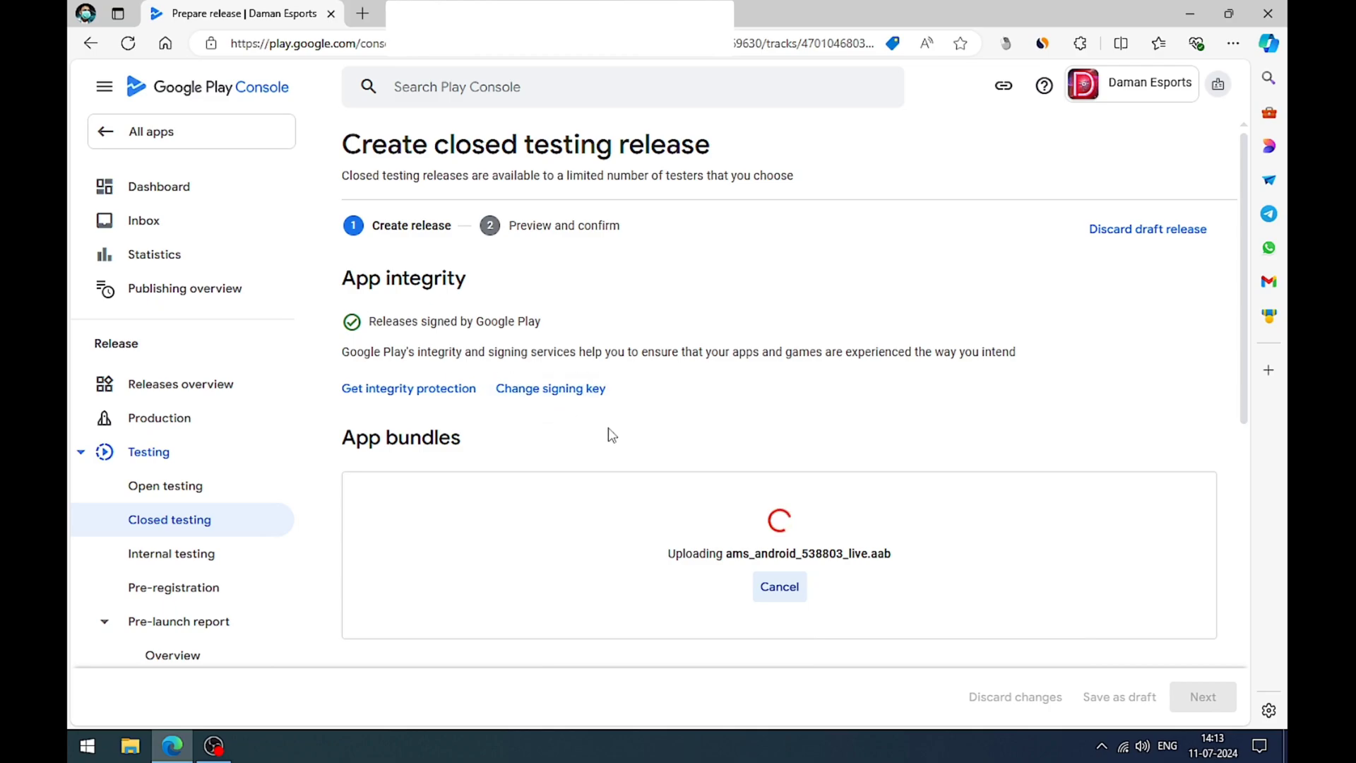
Step: Look over the uploaded app bundle's details and set the release name to 1.0
scroll(808, 448, down, 2)
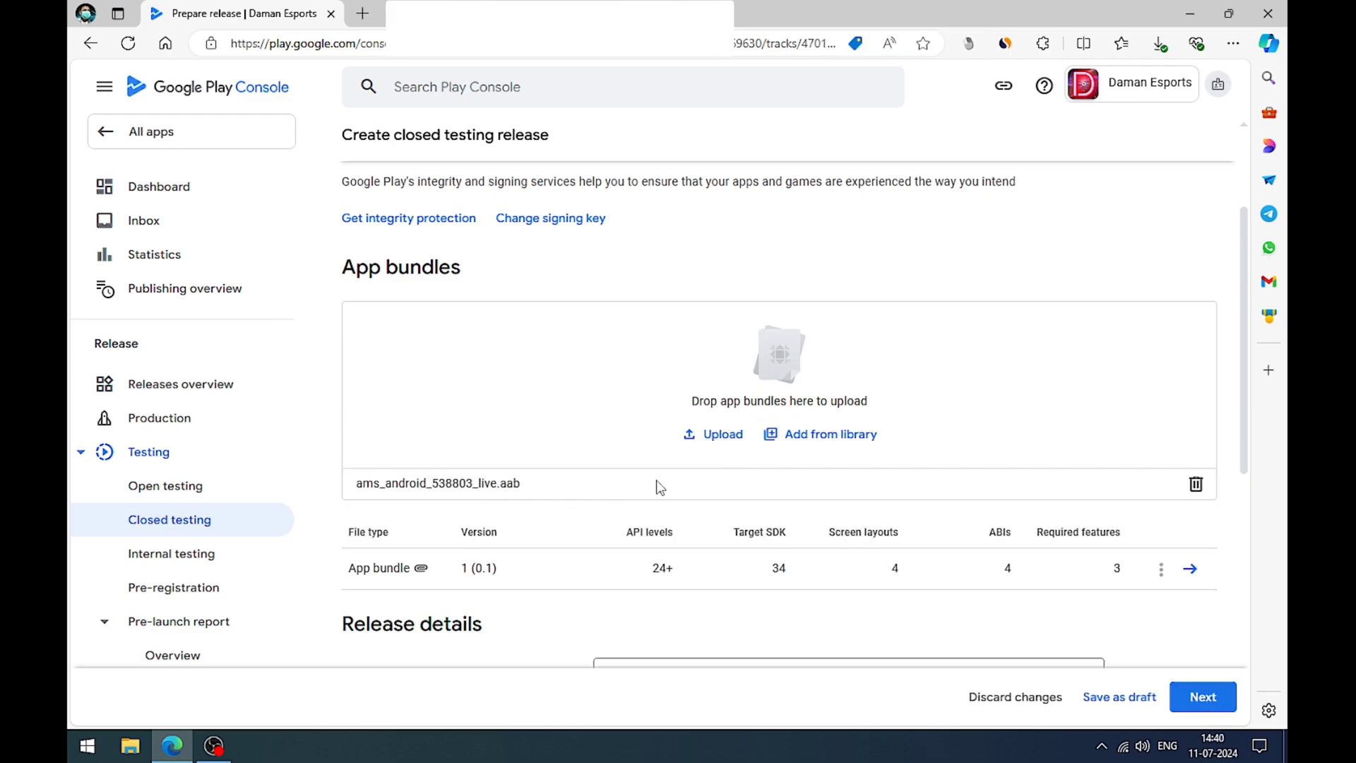
scroll(659, 487, down, 1)
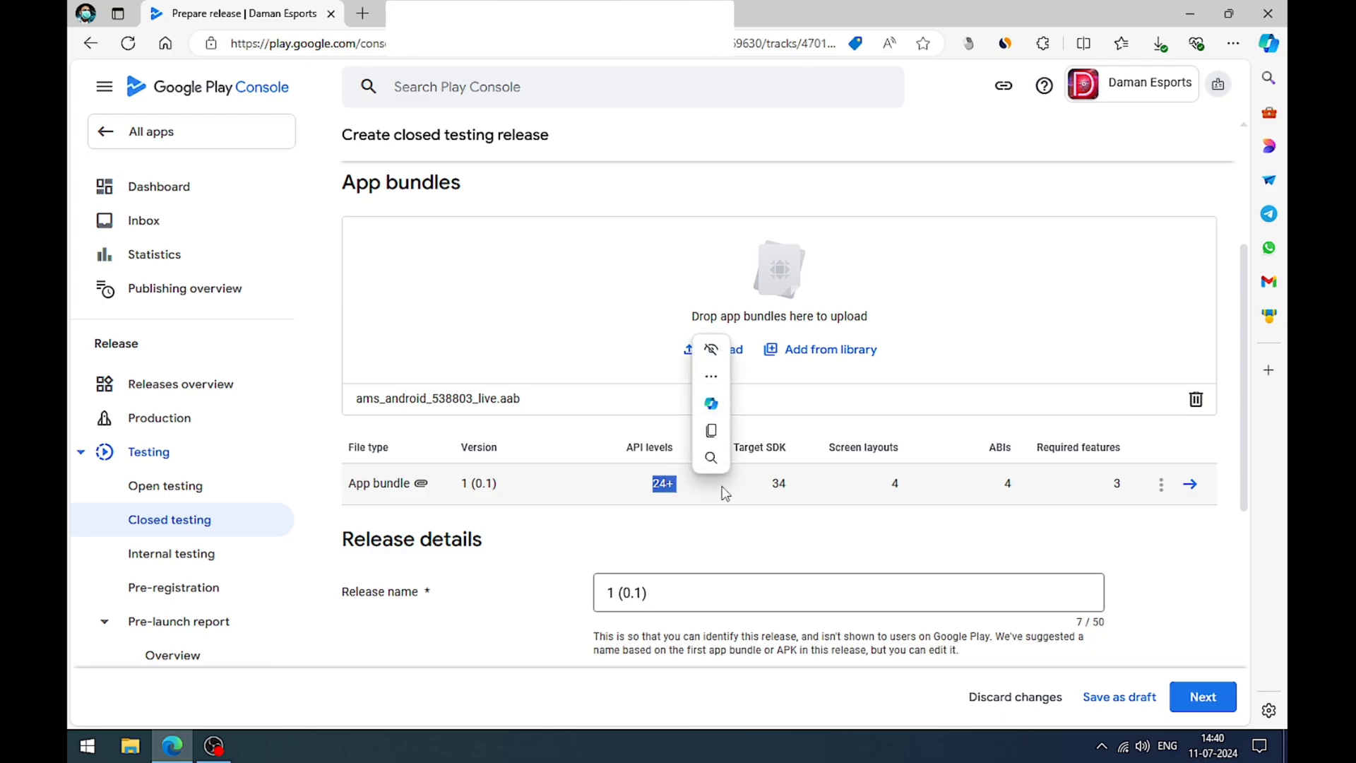
double_click(779, 483)
drag(854, 489, 1151, 503)
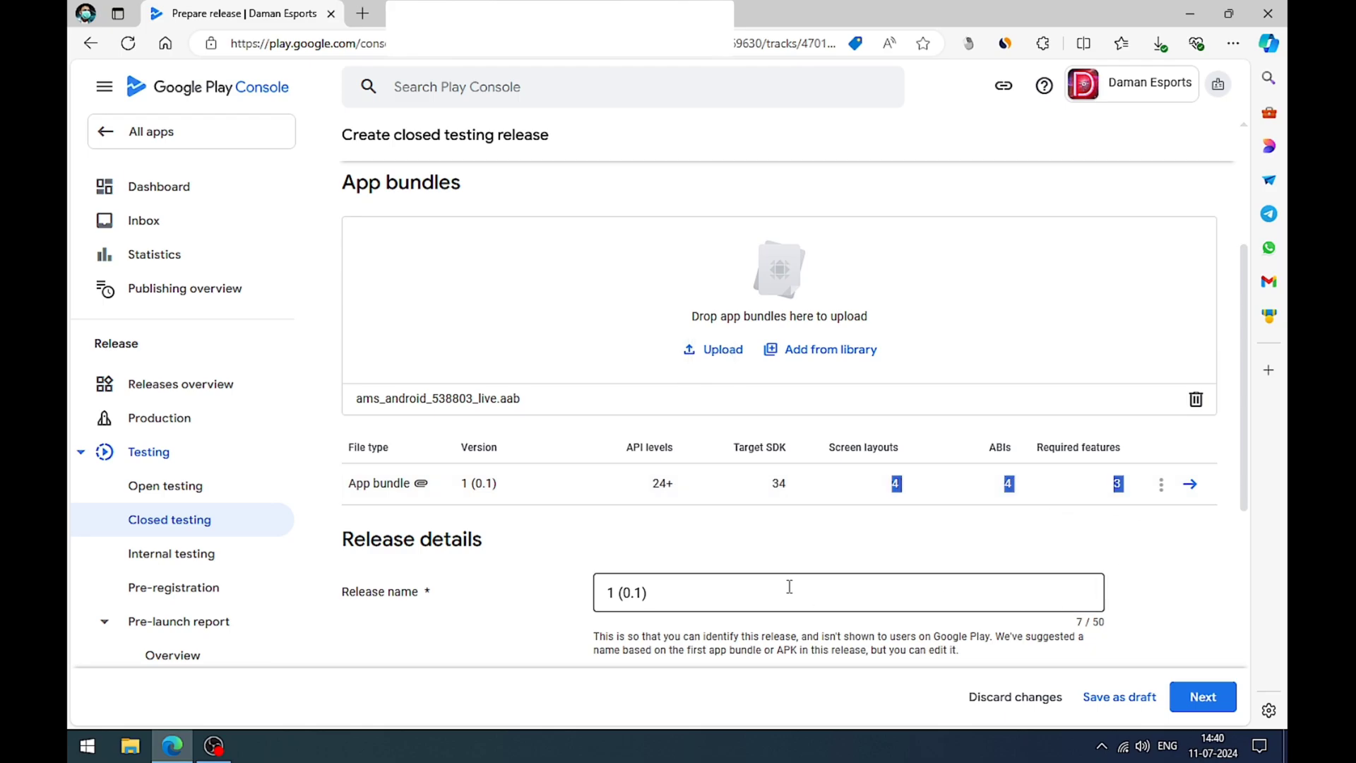
click(757, 540)
scroll(755, 537, down, 1)
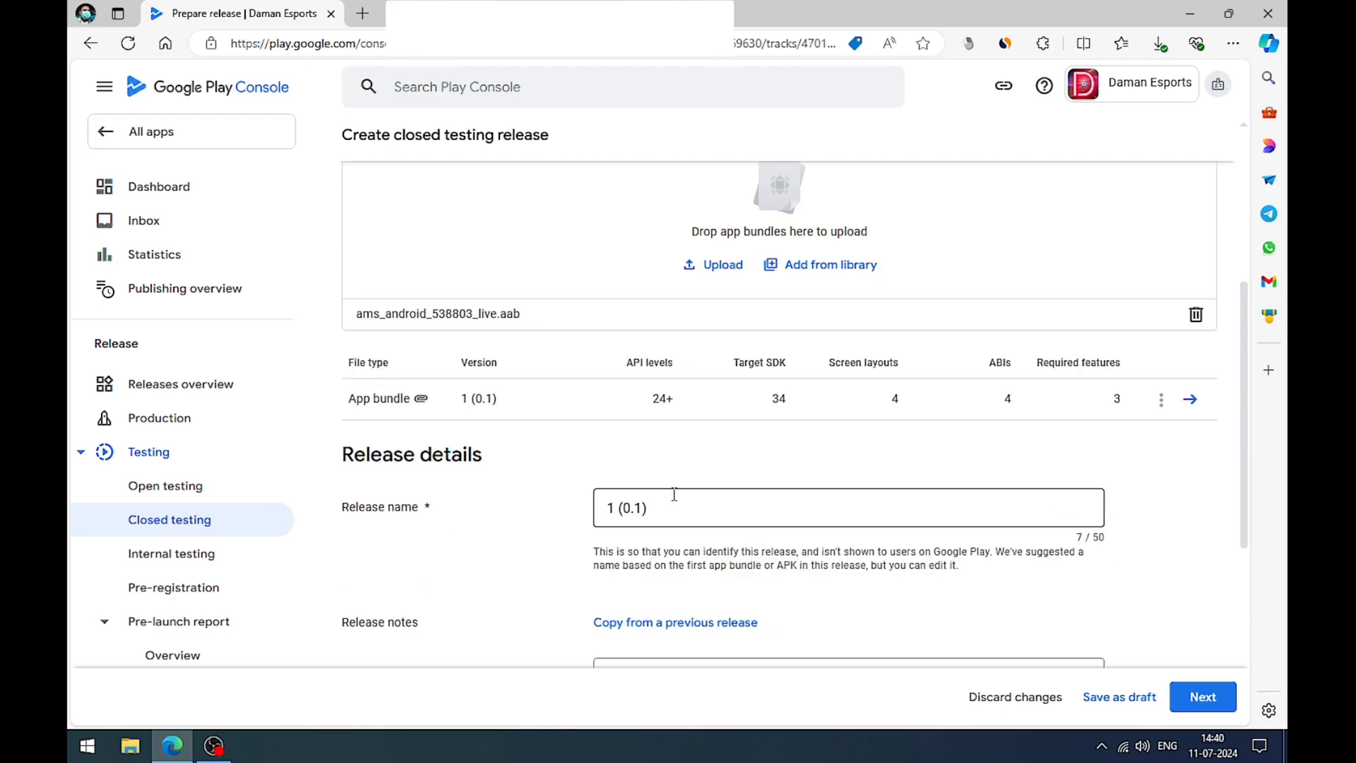
drag(673, 494, 607, 506)
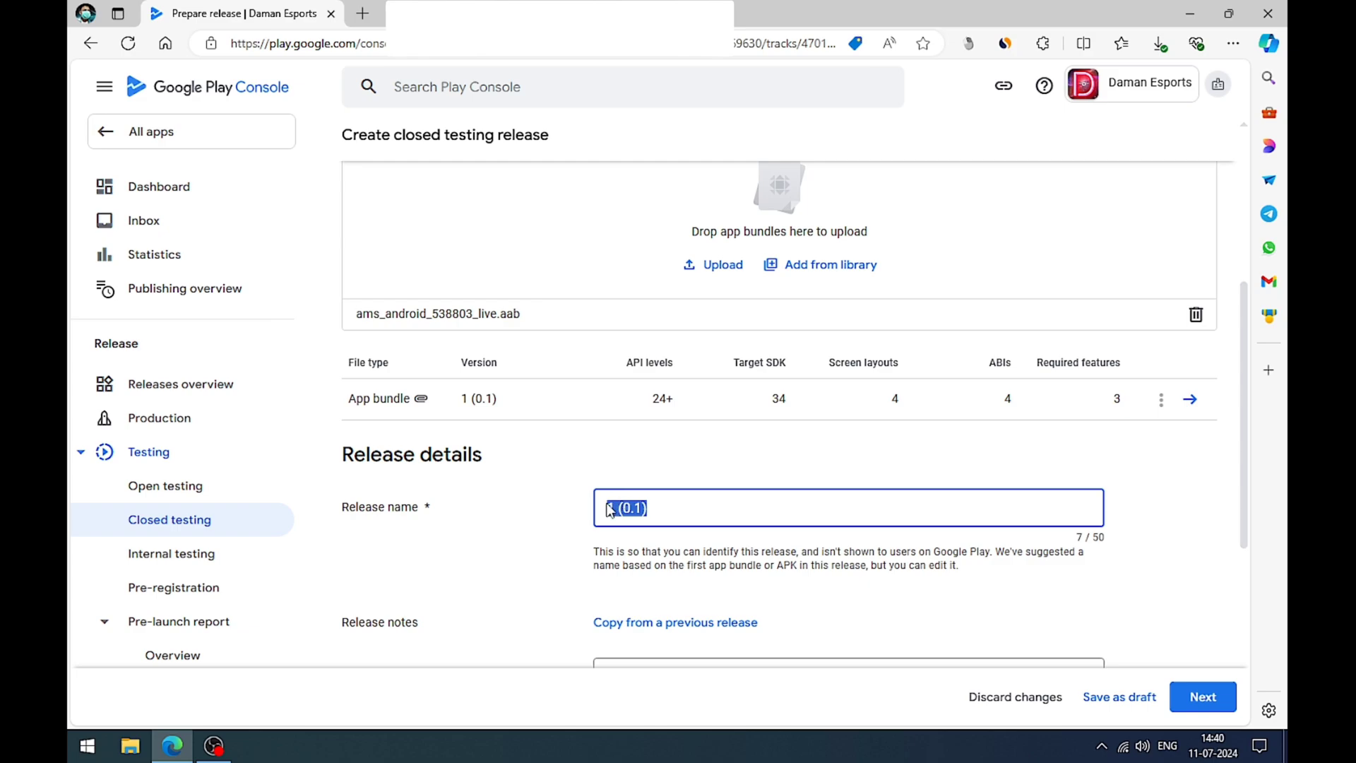
key(BackSpace)
text(1)
key(BackSpace)
text(1.)
click(535, 512)
Step: Replace the placeholder in the en-US release notes with "Try Our Our Official Daman Esports App"
scroll(583, 513, down, 2)
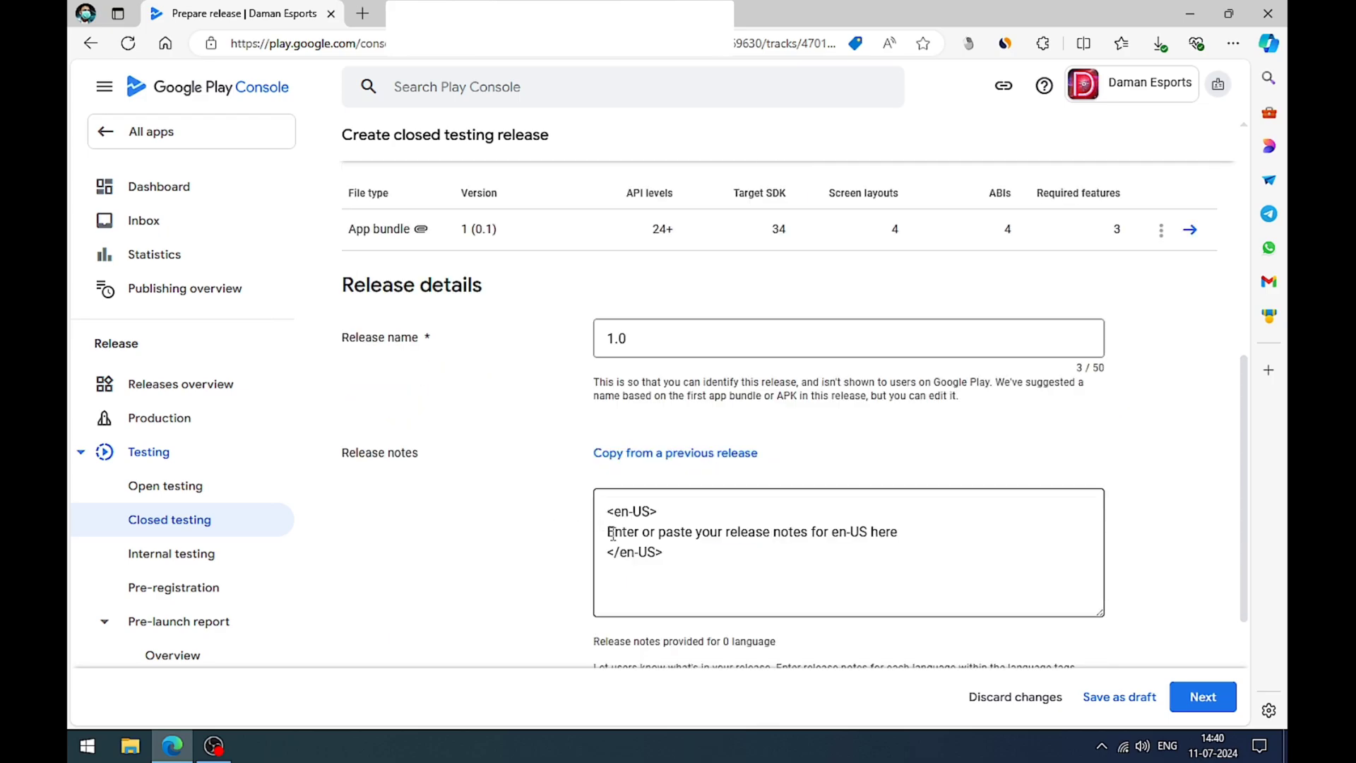
drag(609, 535, 899, 543)
key(BackSpace)
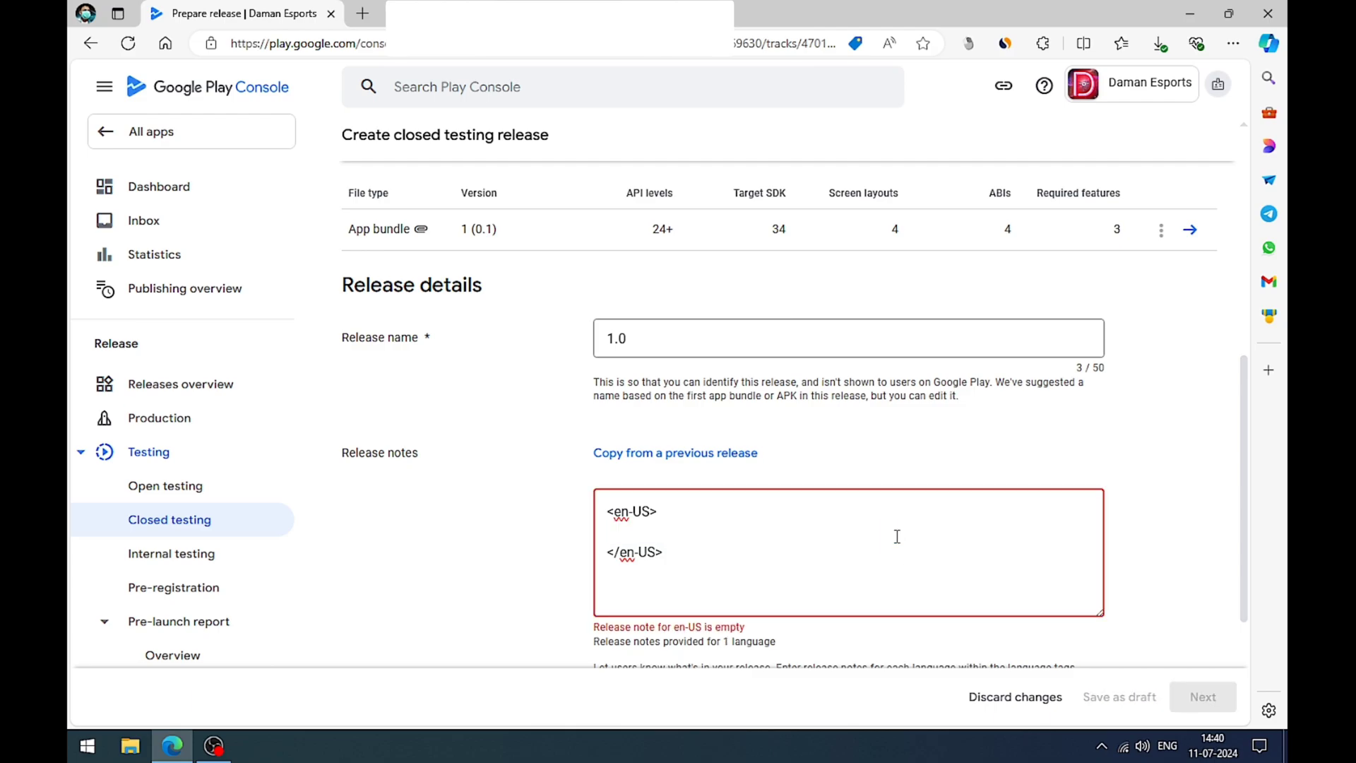
key(super)
key(Escape)
text(Out)
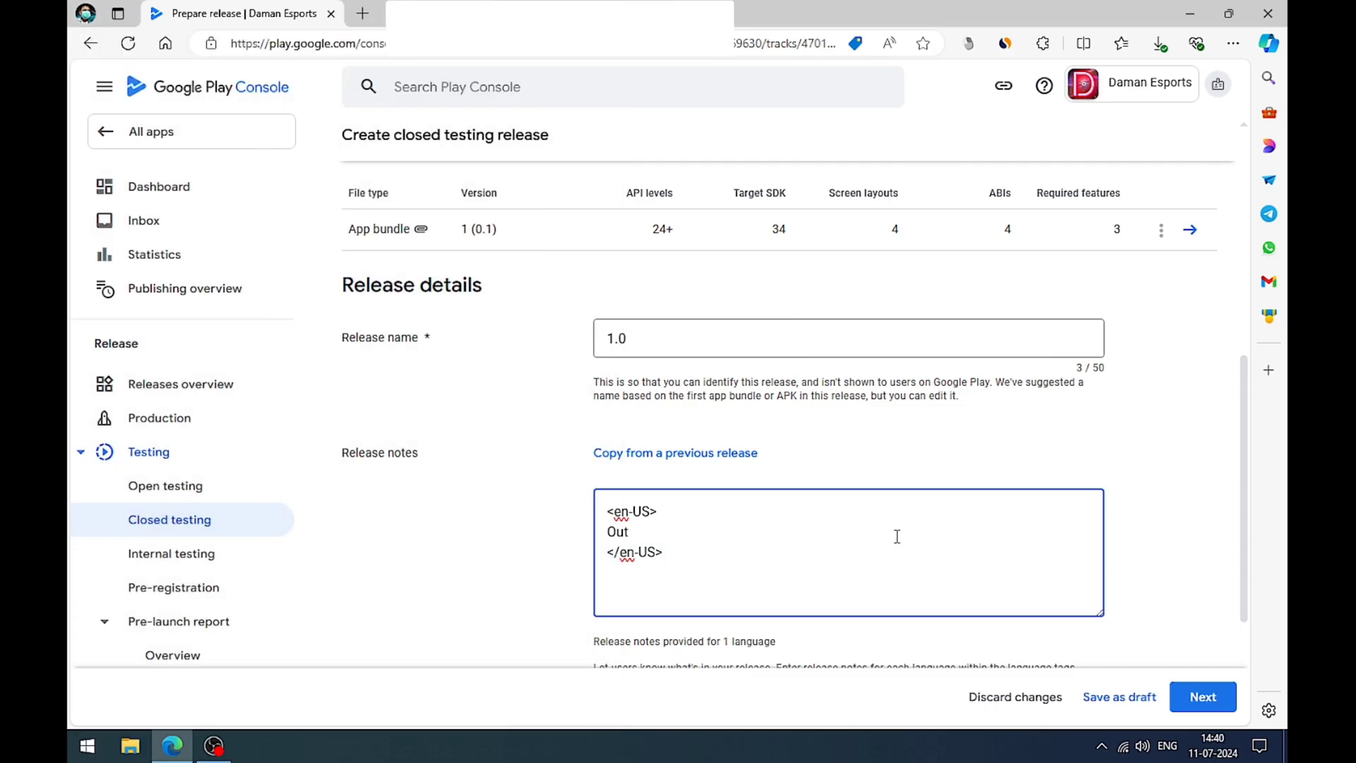
key(BackSpace)
key(BackSpace)
key(BackSpace)
text(Try Our Our Official Daman E)
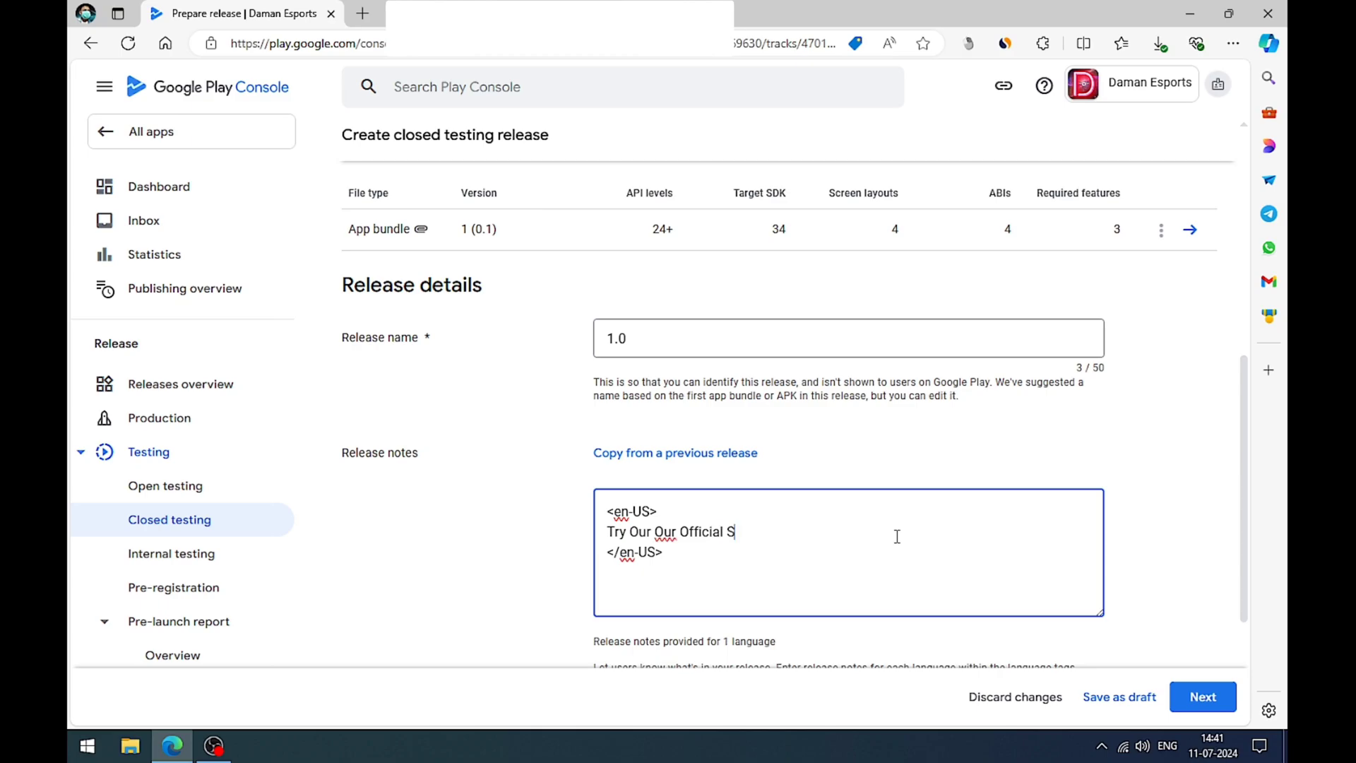
text(sports App)
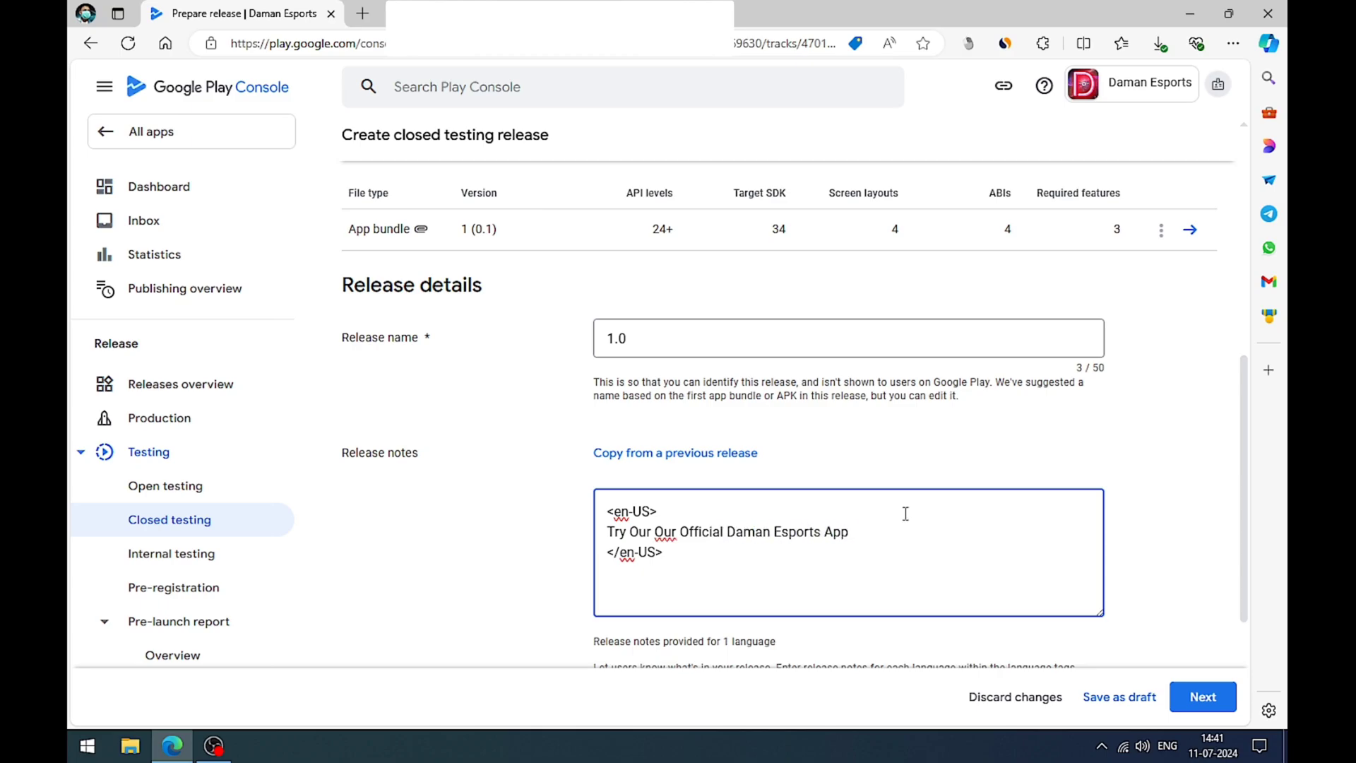
Step: Look over the app bundle, release name and release notes, and continue to the preview and confirmation of the release
scroll(923, 511, up, 4)
scroll(923, 512, down, 6)
scroll(925, 513, up, 4)
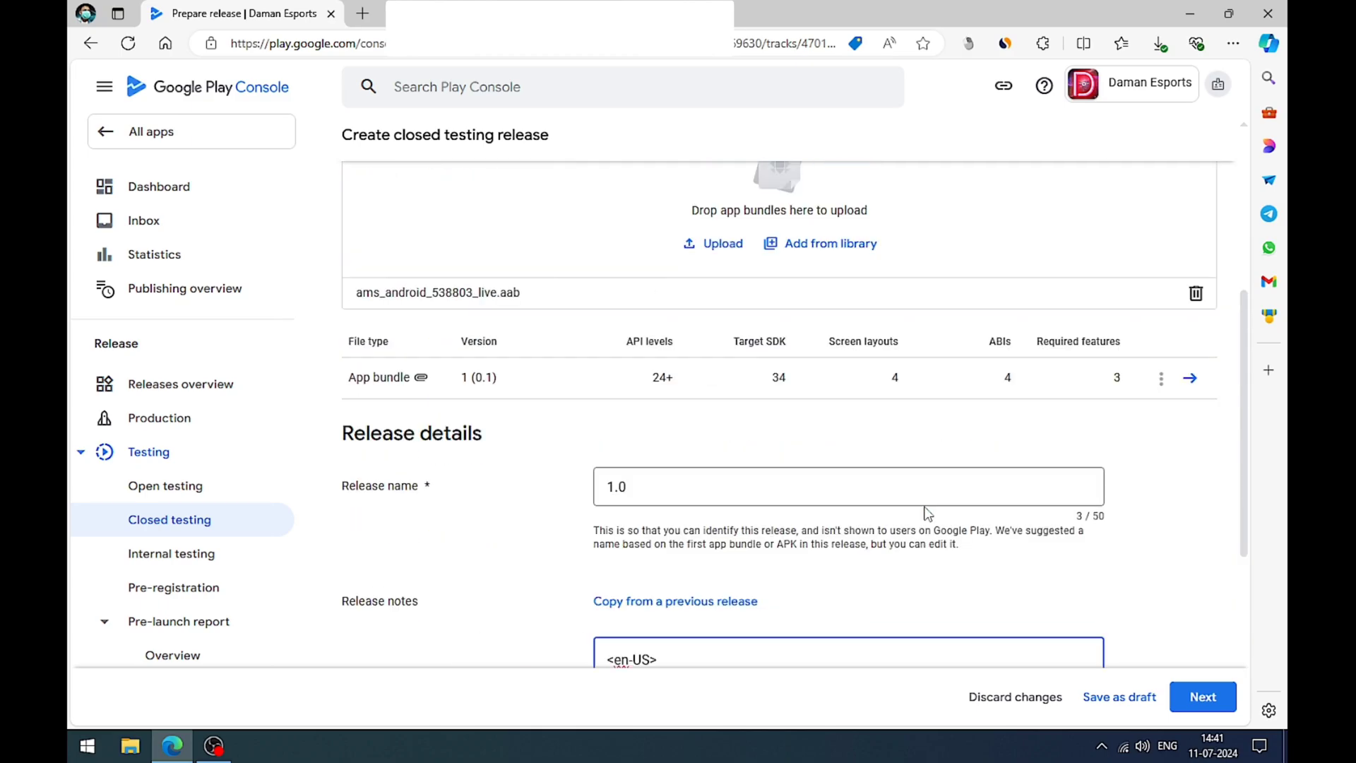
scroll(928, 513, up, 4)
scroll(927, 513, down, 8)
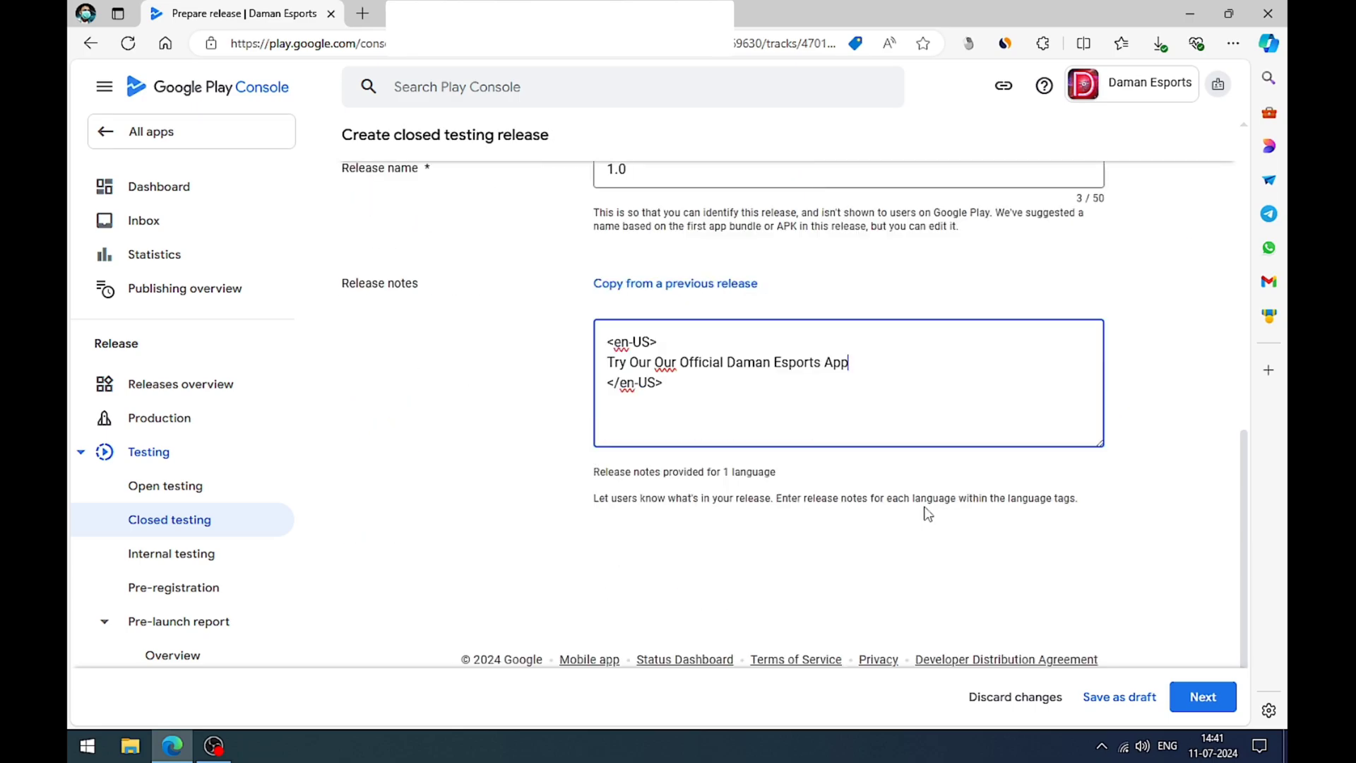
click(1178, 693)
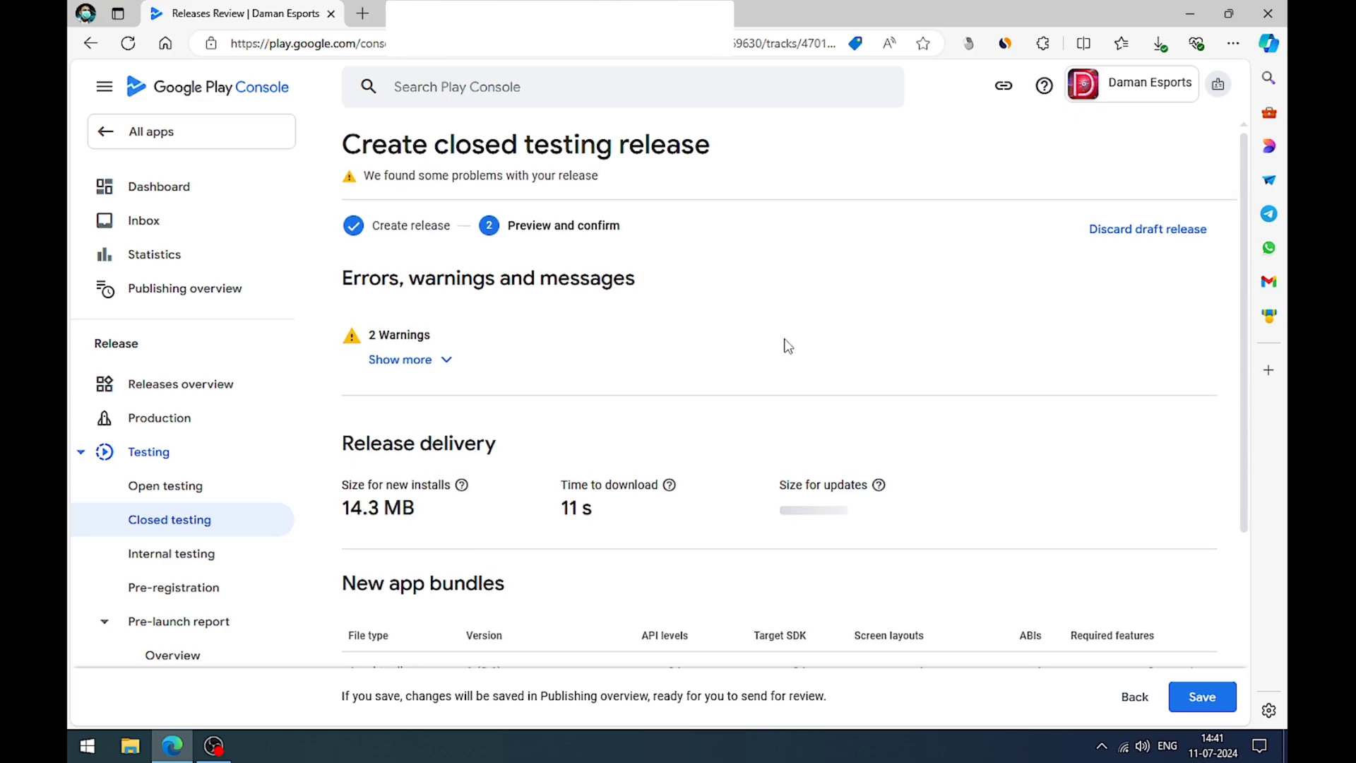
Step: Expand and read the release's warnings, and save the closed testing release
click(424, 374)
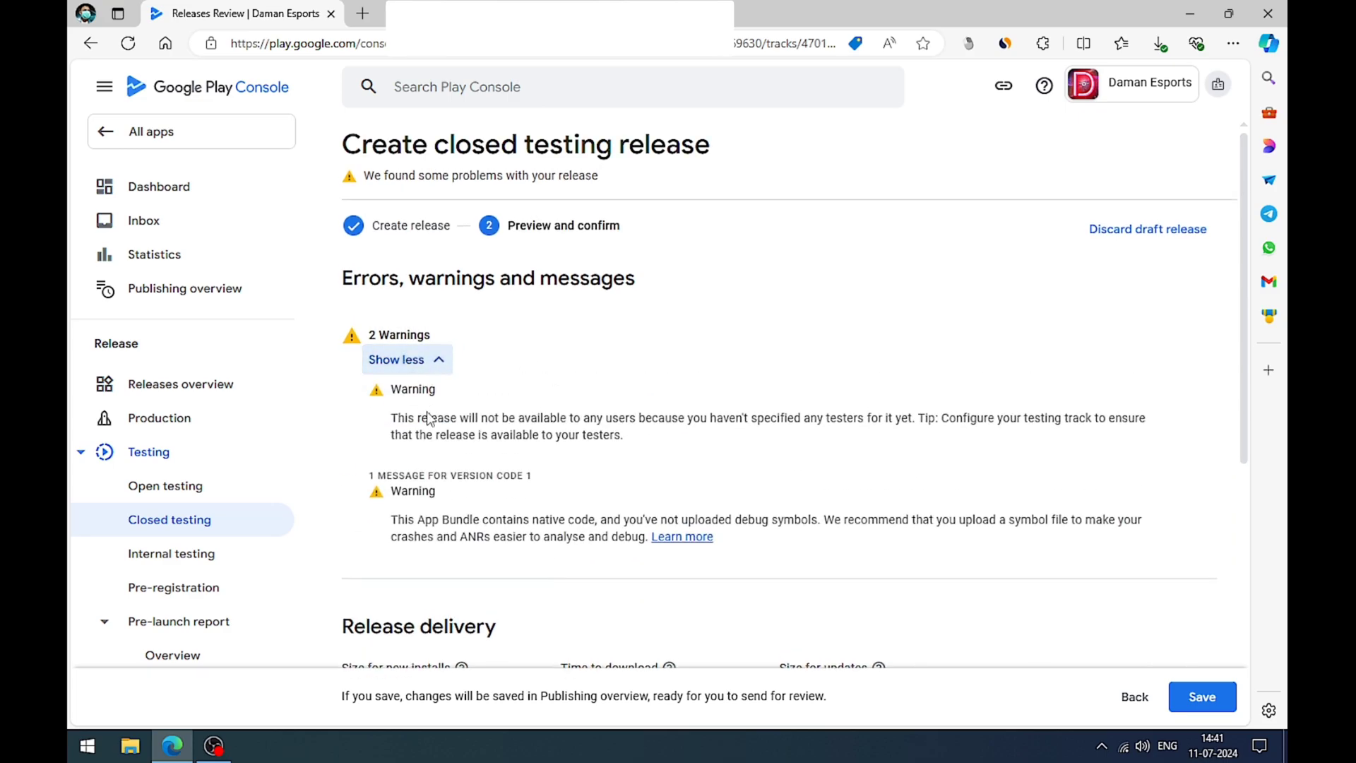
drag(399, 418, 623, 435)
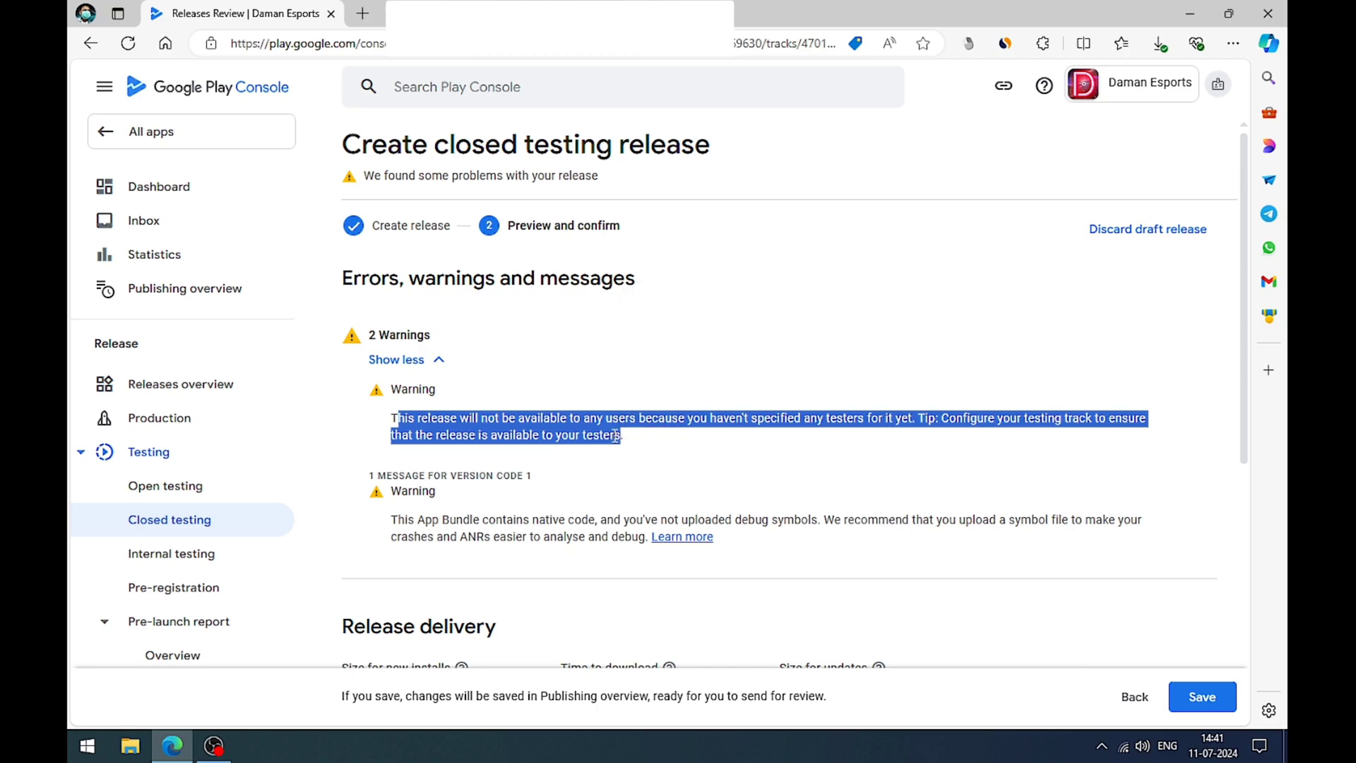
click(396, 436)
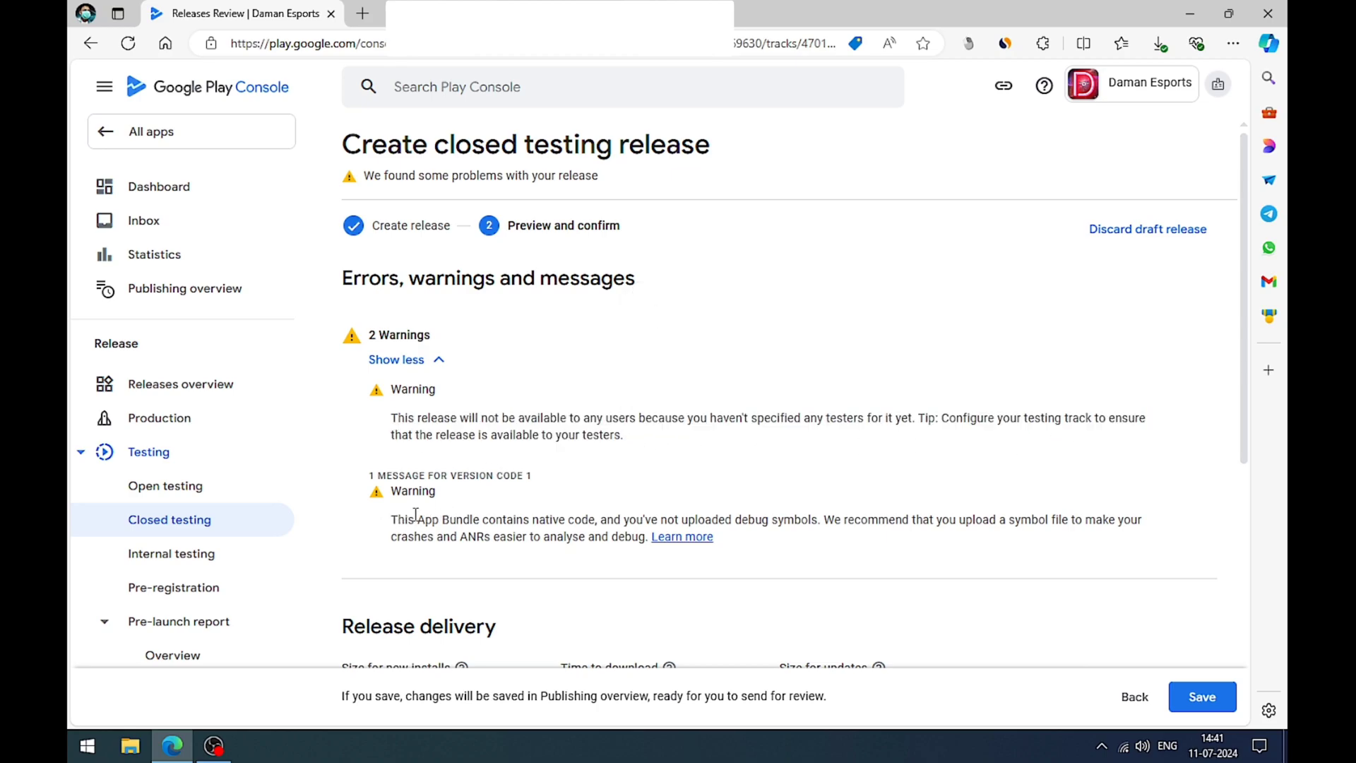
drag(416, 519, 837, 519)
click(1008, 457)
scroll(1008, 457, down, 8)
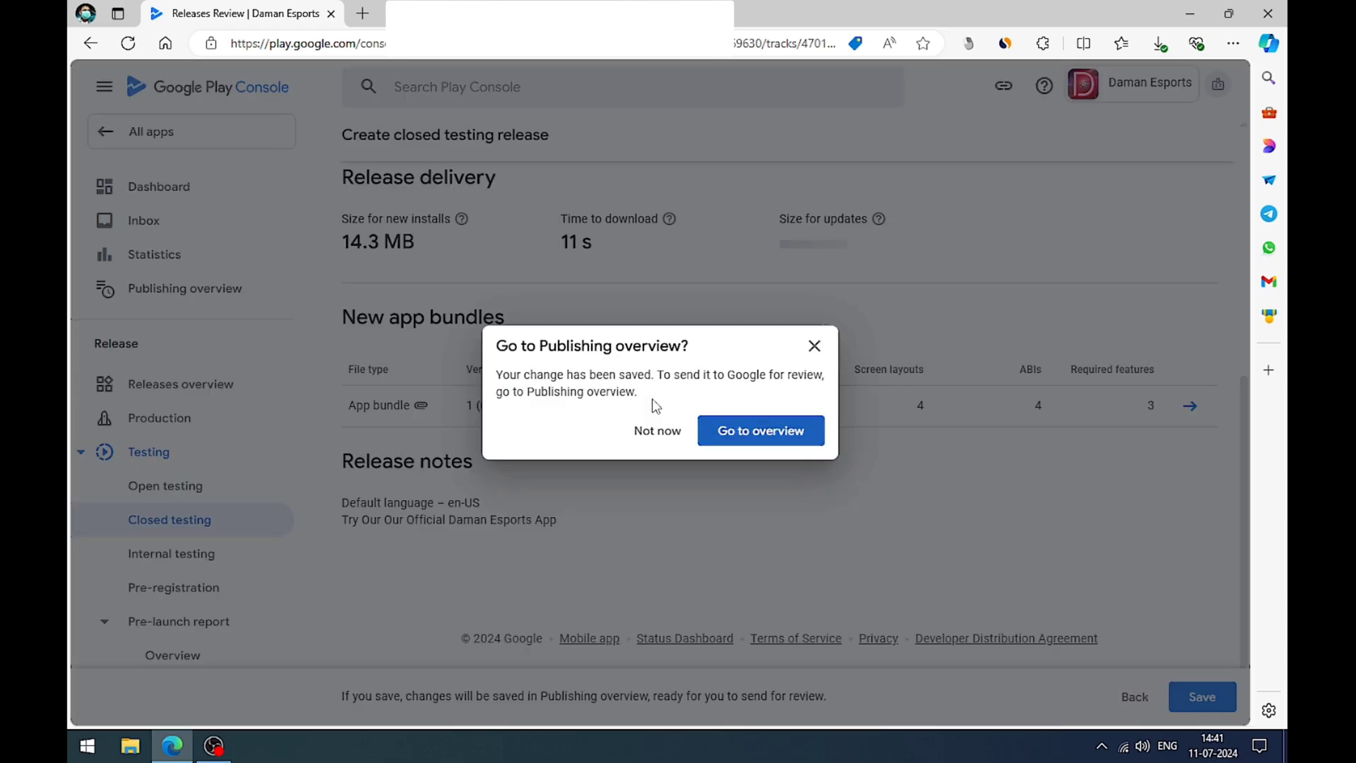
Step: Go to the Publishing overview, dismiss the Geo-blocking regulation notice, and look through the changes not yet sent for review
click(741, 430)
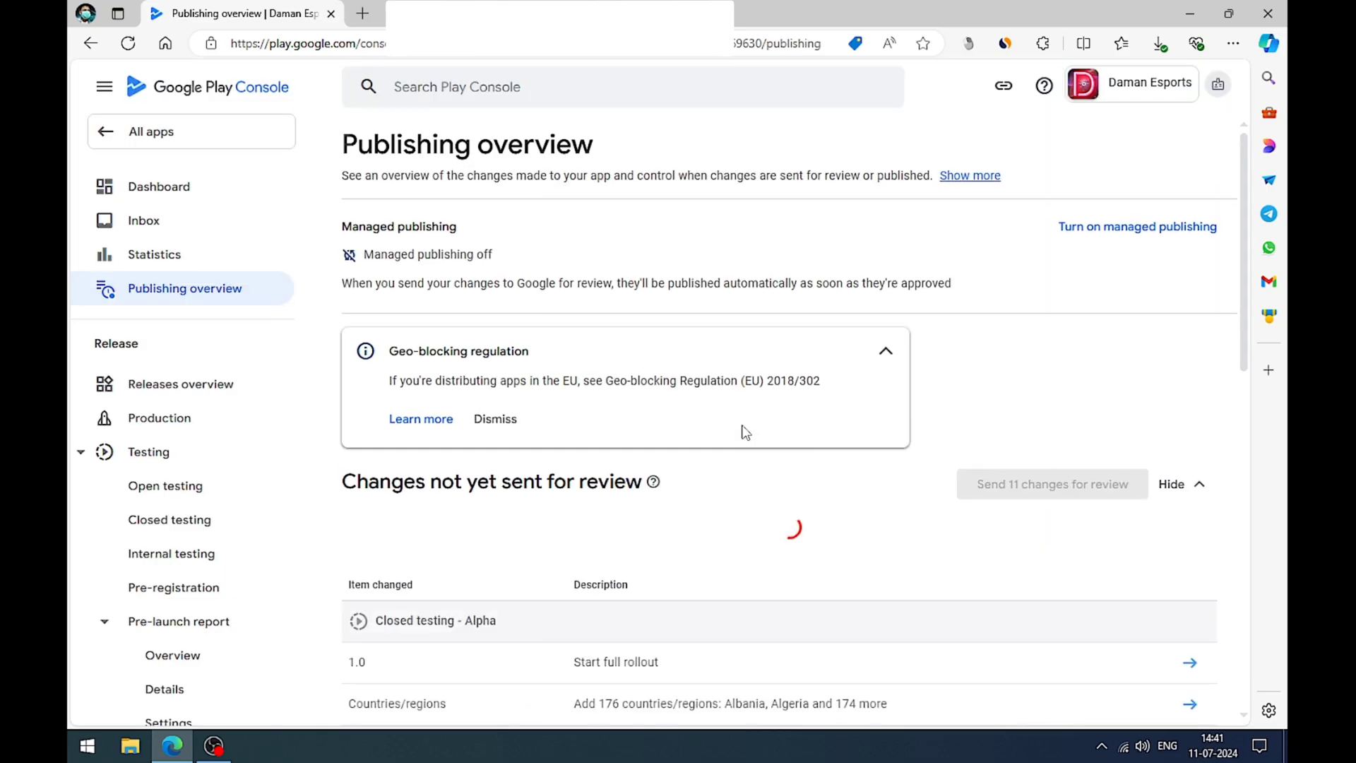
click(495, 420)
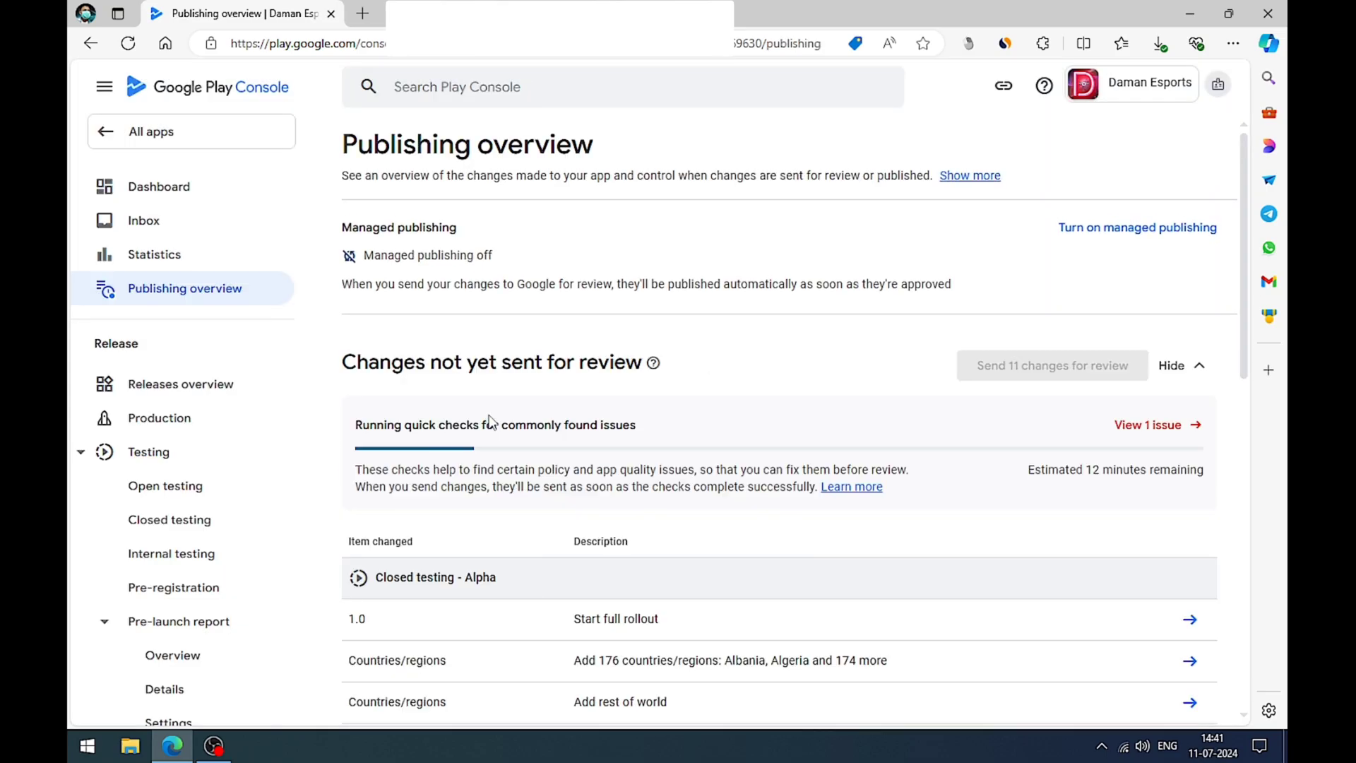
scroll(562, 336, down, 2)
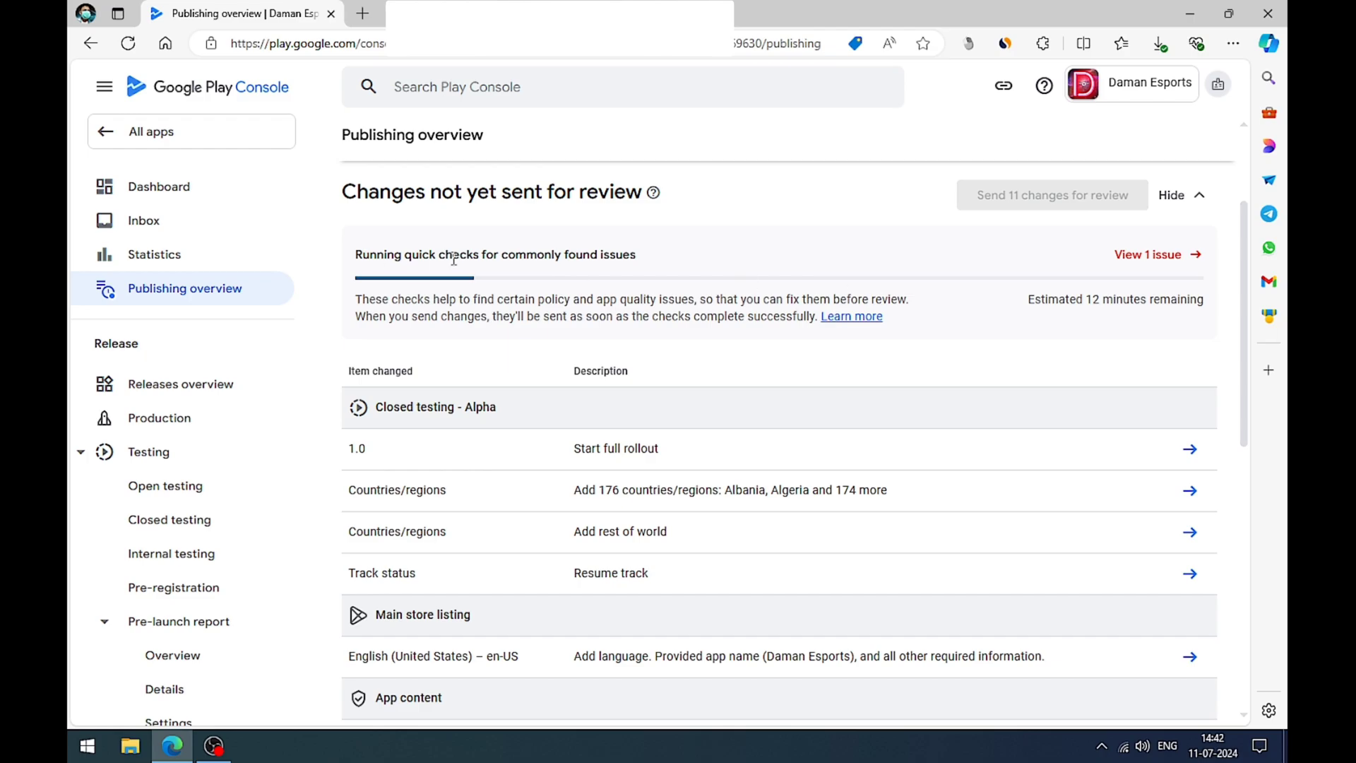
Step: Open the issue about the incomplete advertising ID declaration, answer No to the app using an advertising ID, and save the declaration
click(1144, 256)
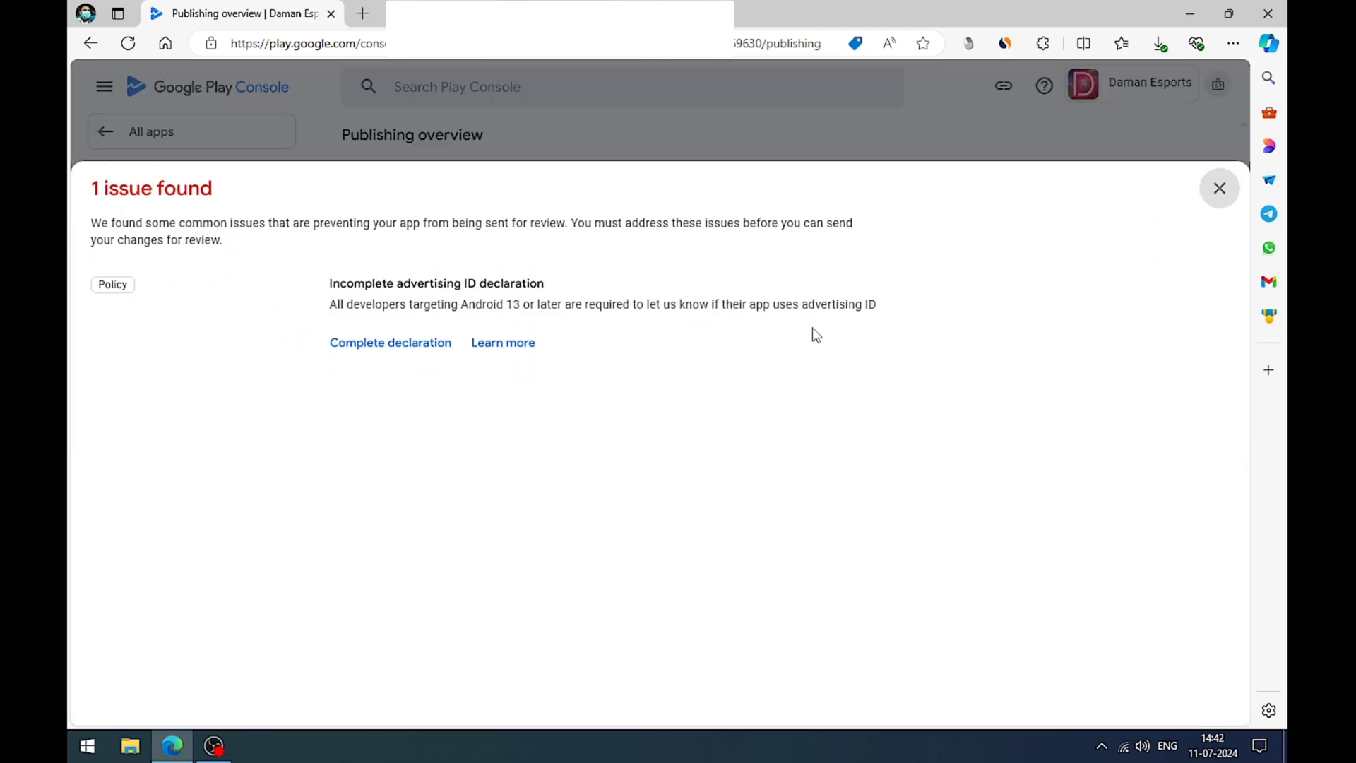
click(388, 351)
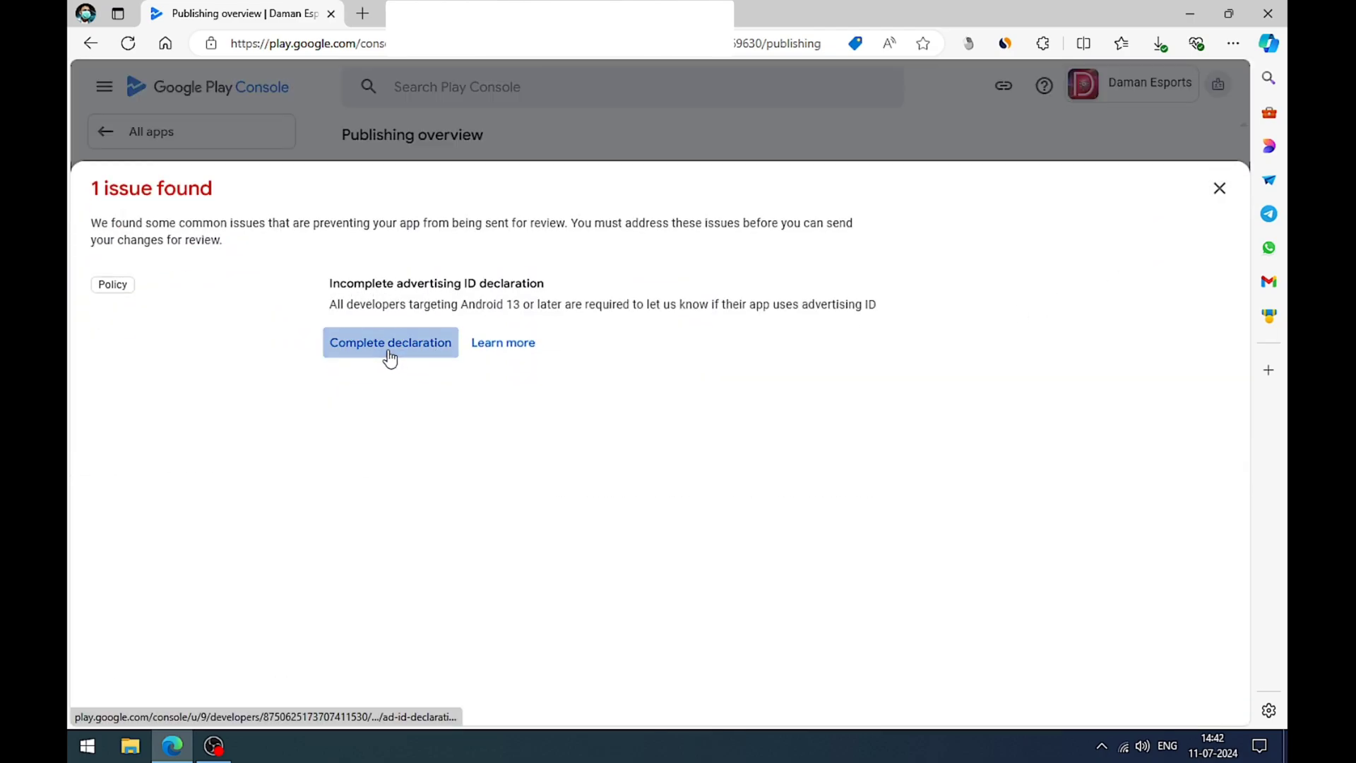
scroll(625, 355, down, 5)
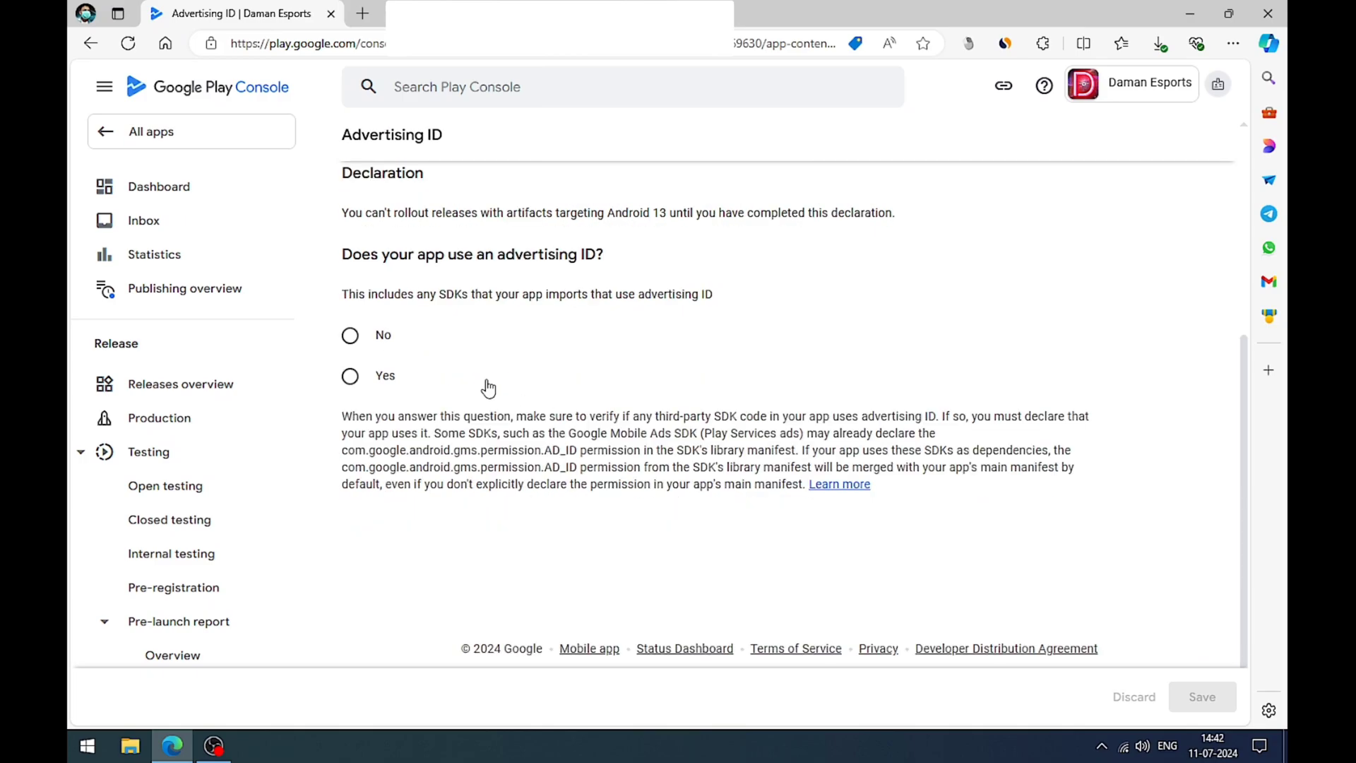
drag(360, 289, 688, 293)
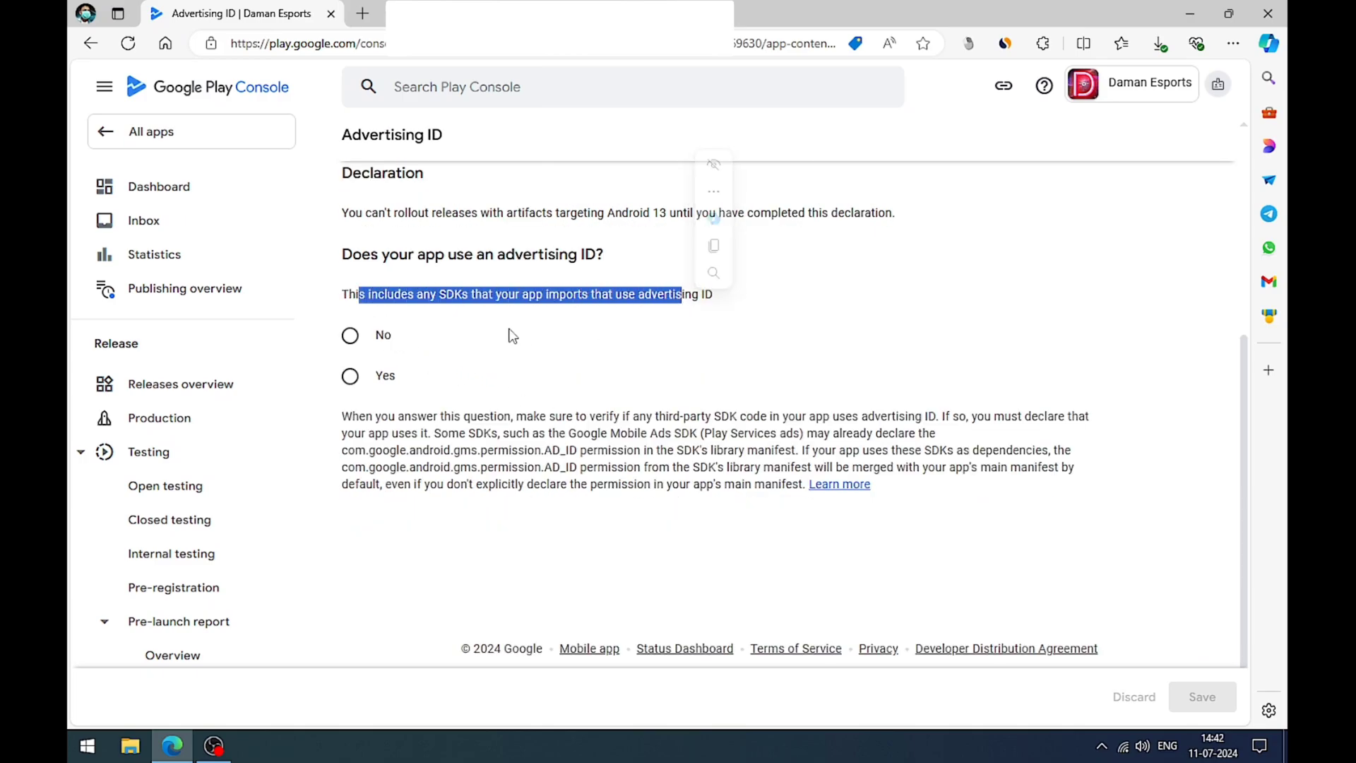
click(503, 338)
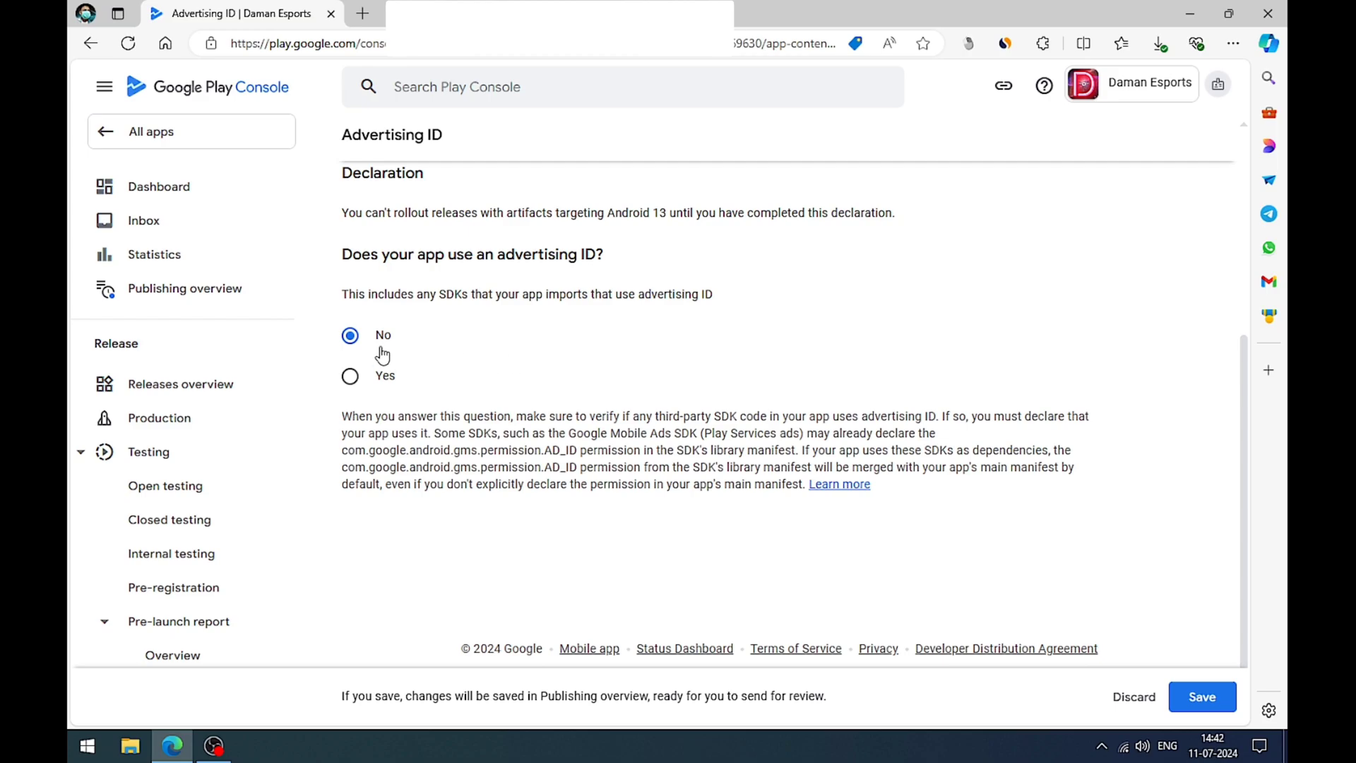
drag(391, 257, 577, 256)
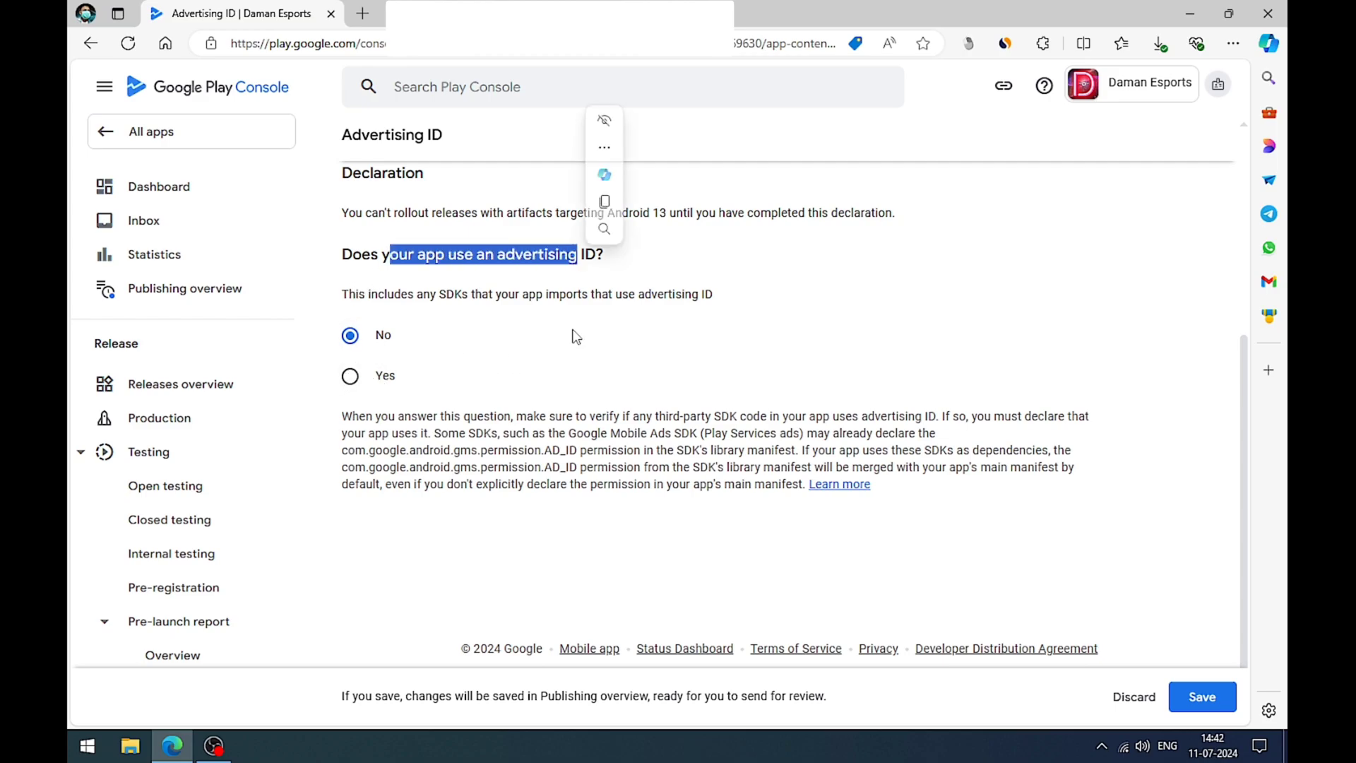
click(1202, 696)
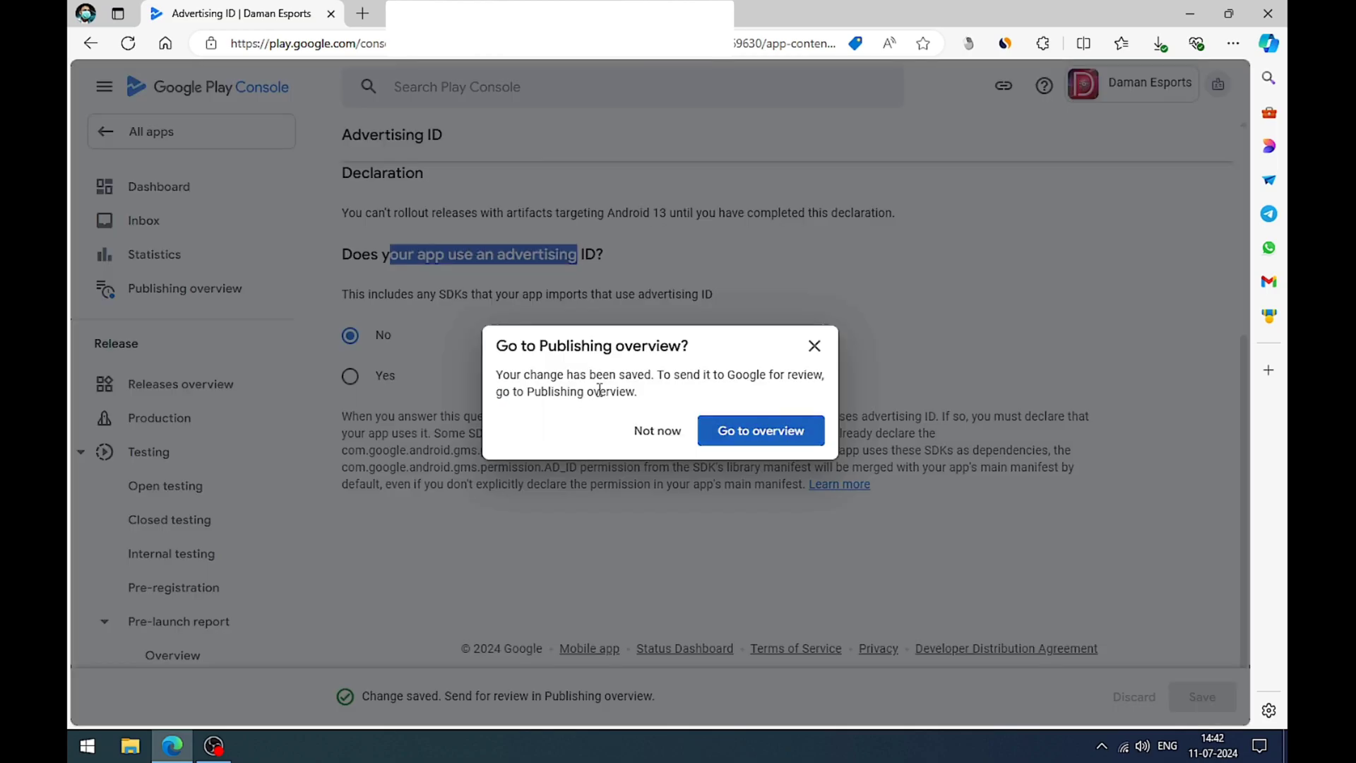
Step: Return to the Publishing overview, dismiss the Geo-blocking regulation notice, and send the 11 changes for review
click(709, 431)
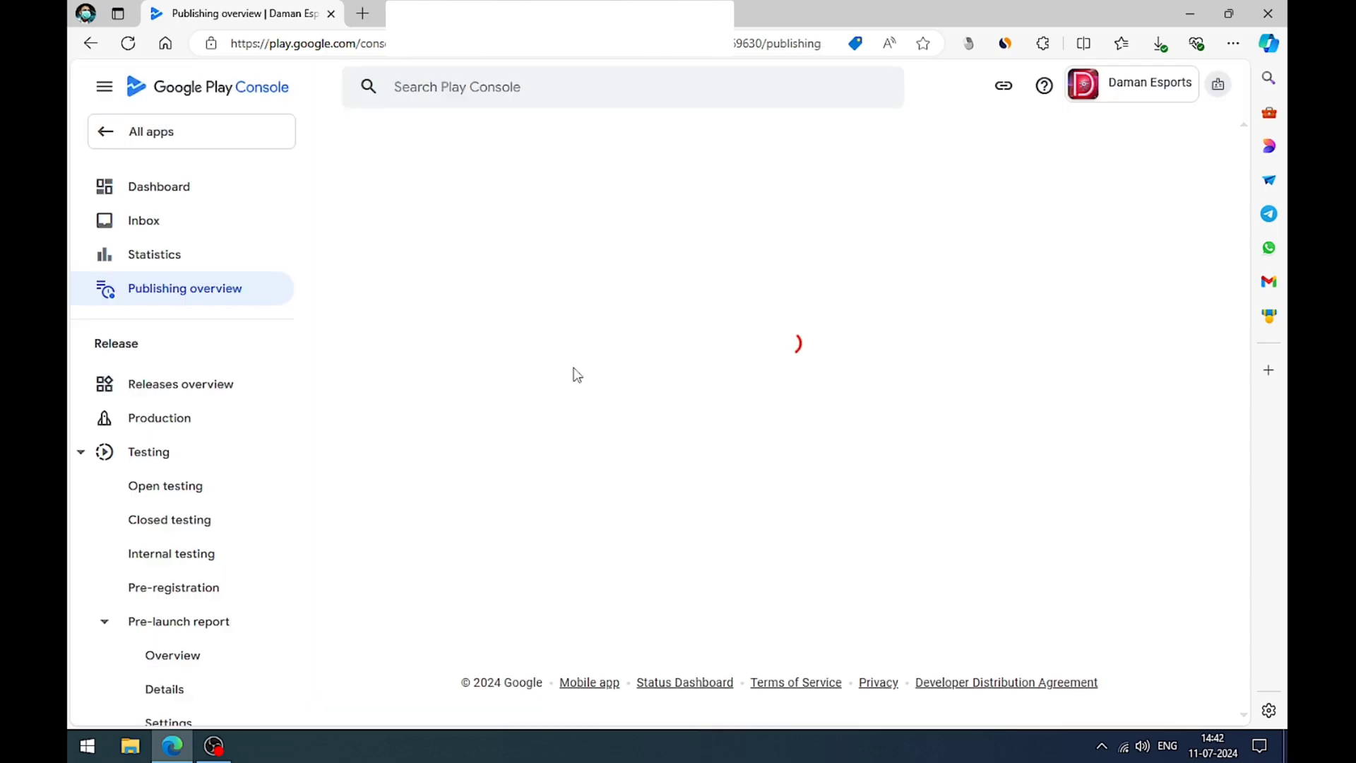
click(496, 419)
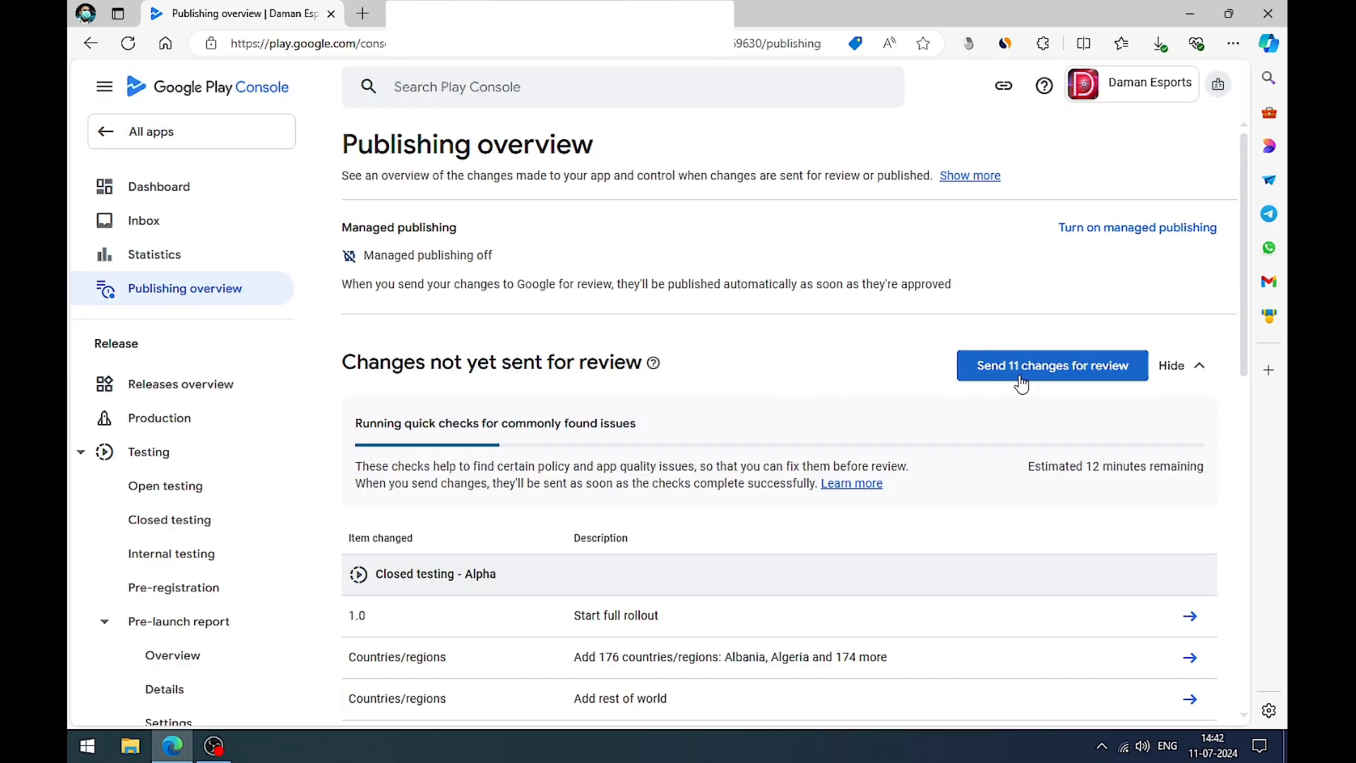
click(1003, 369)
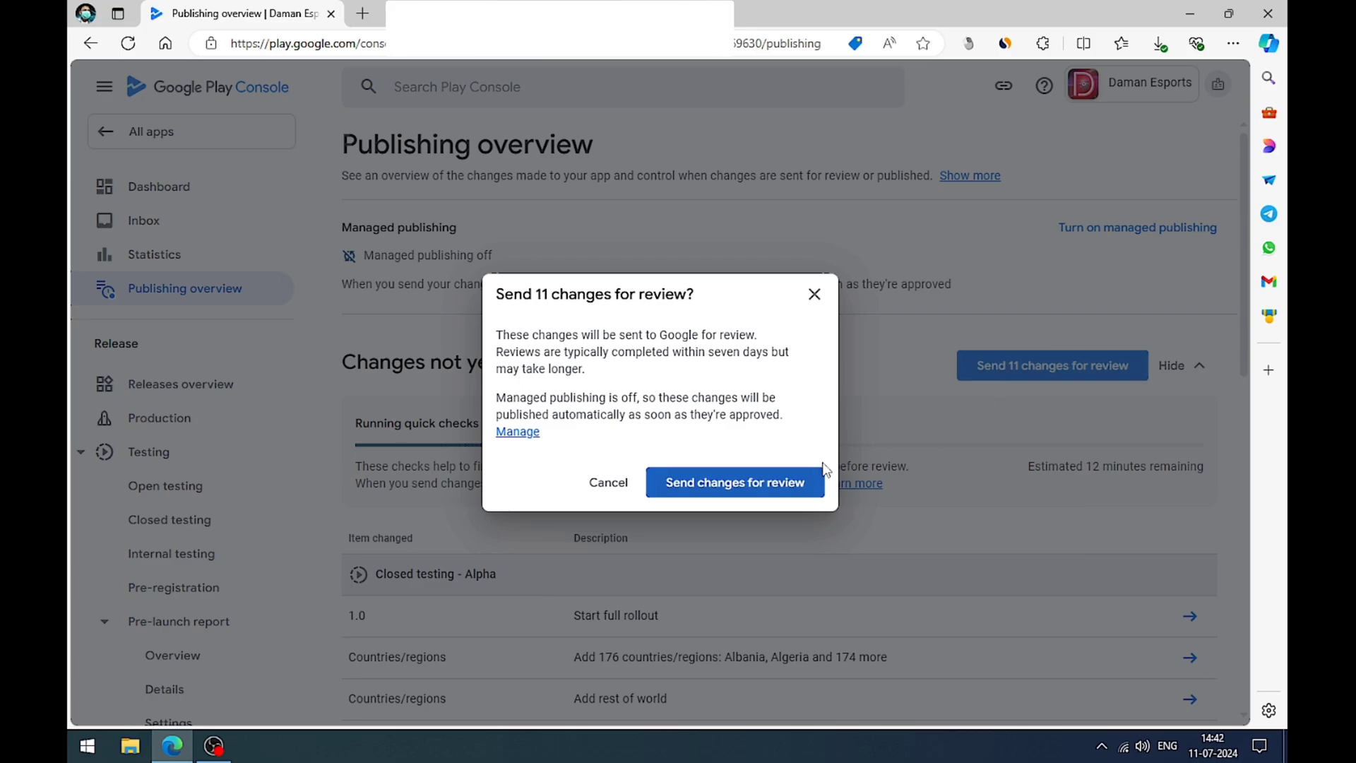
click(702, 480)
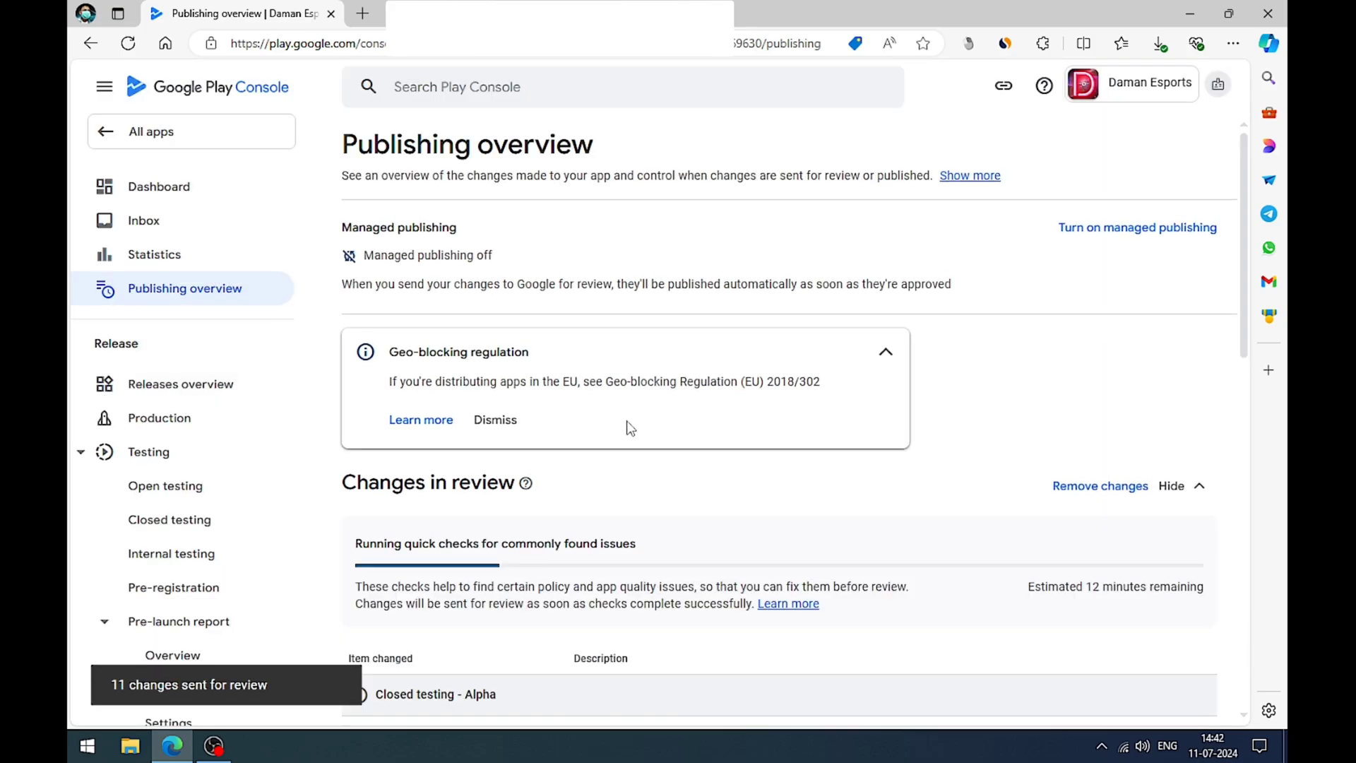
Step: Dismiss the Geo-blocking regulation notice again and look through the changes in review
click(496, 420)
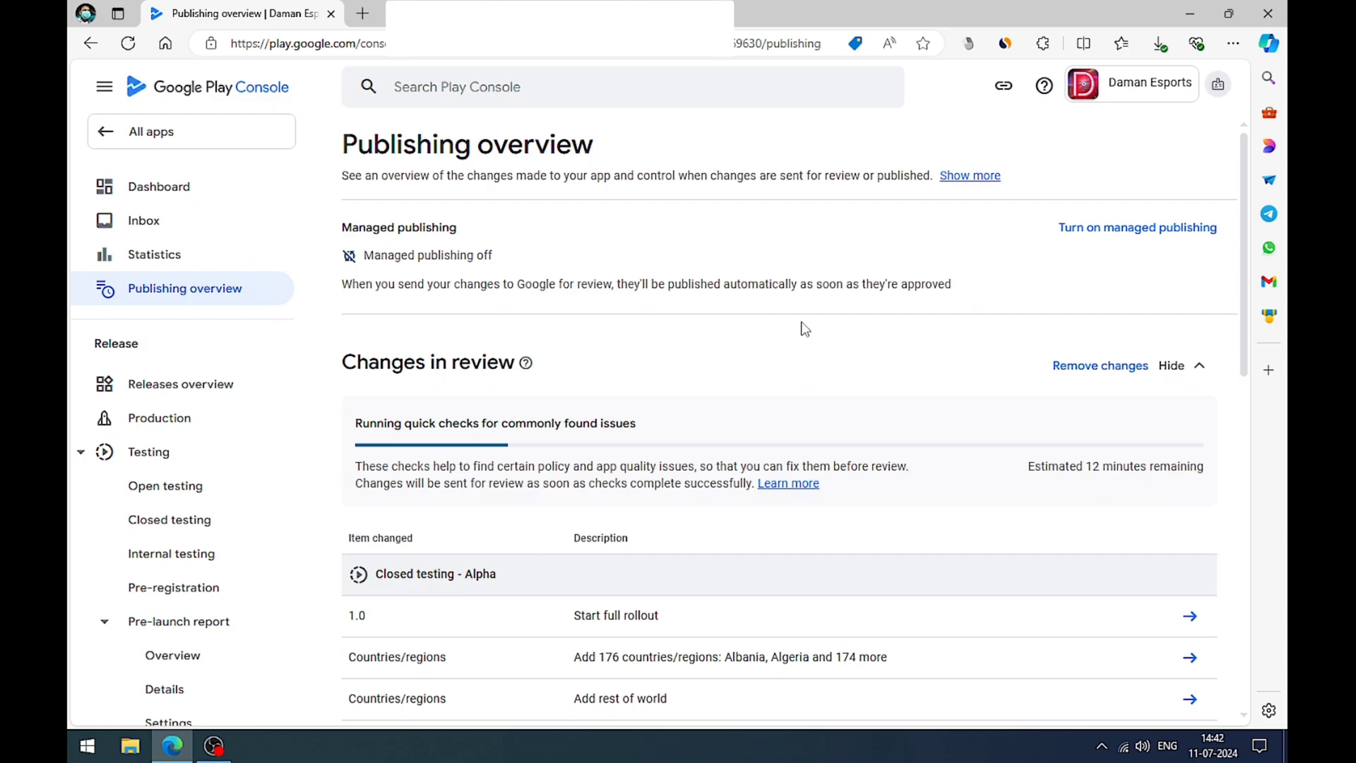
scroll(838, 351, down, 6)
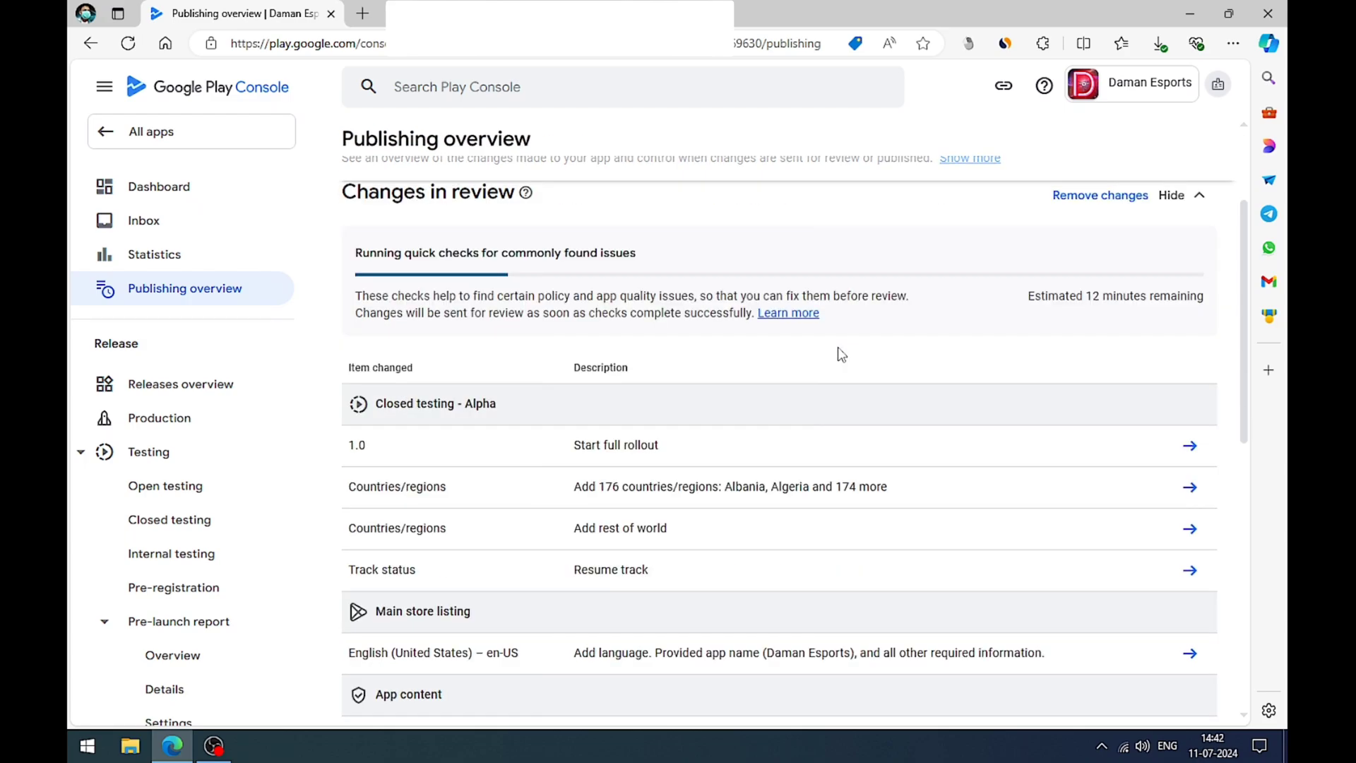
scroll(829, 381, up, 5)
scroll(826, 407, up, 3)
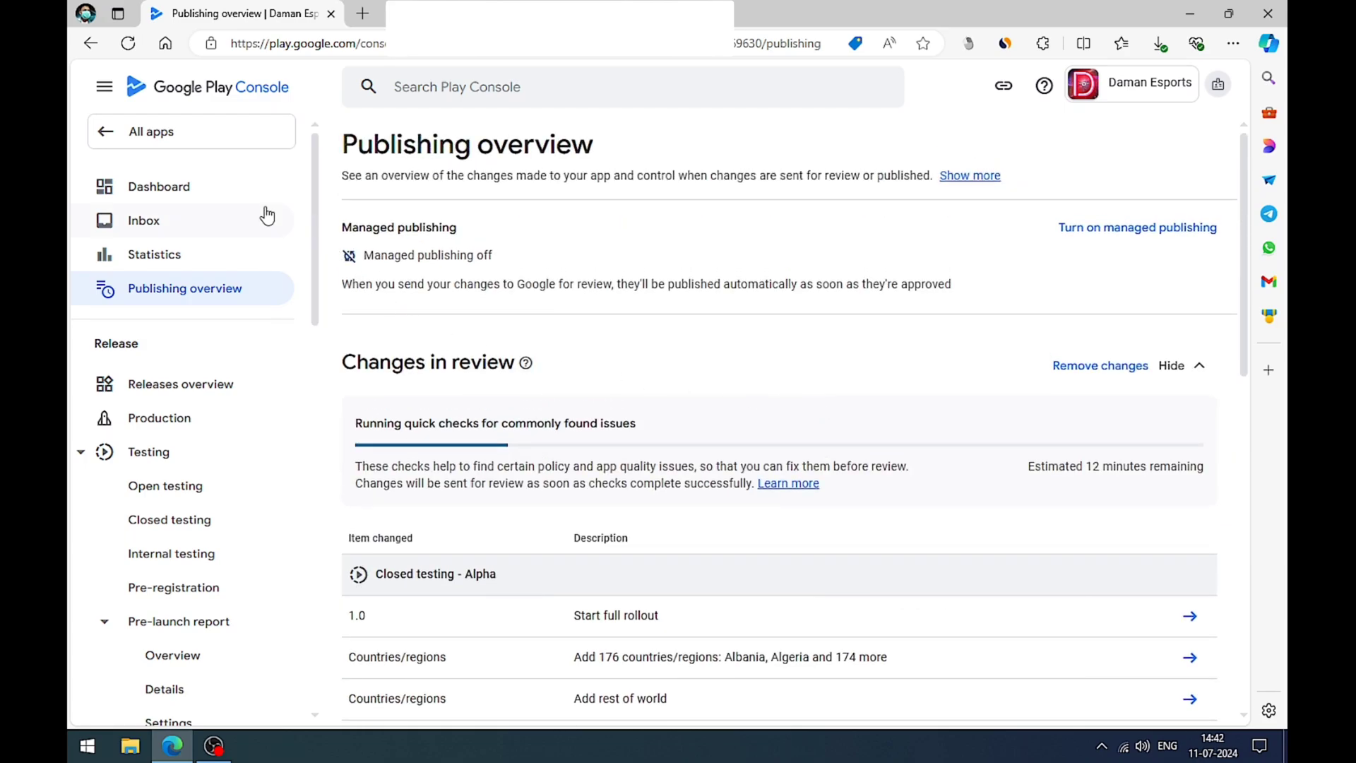
Step: Go to the app's Dashboard and check the update status of Daman Esports
click(136, 185)
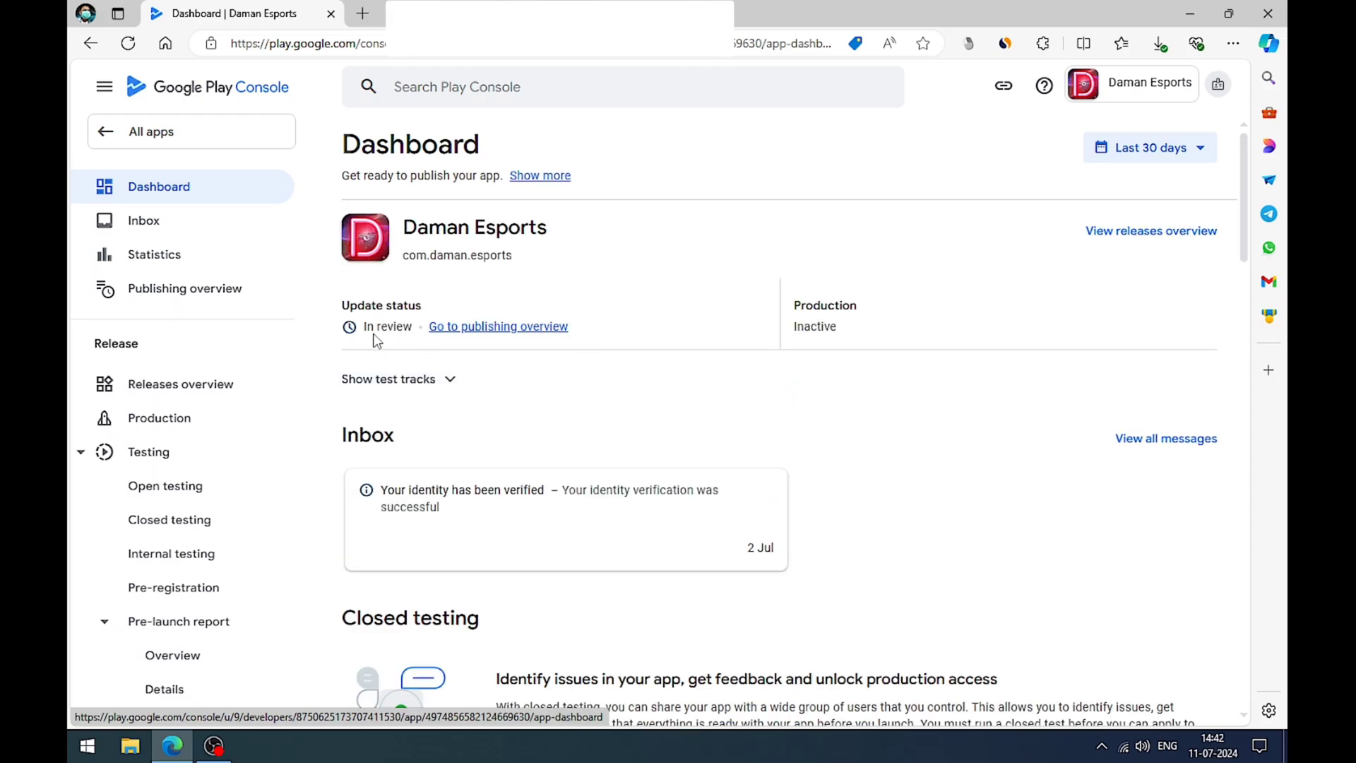
drag(366, 327, 414, 329)
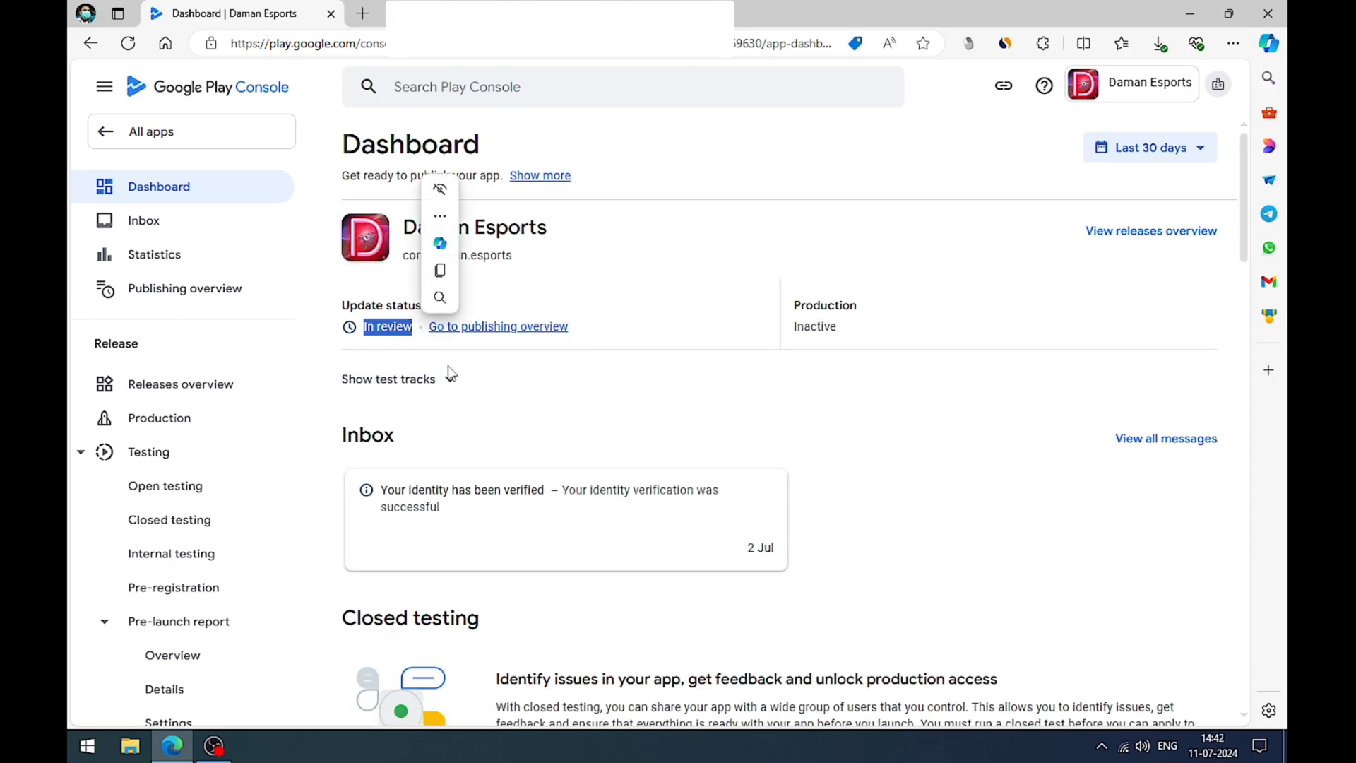
click(586, 398)
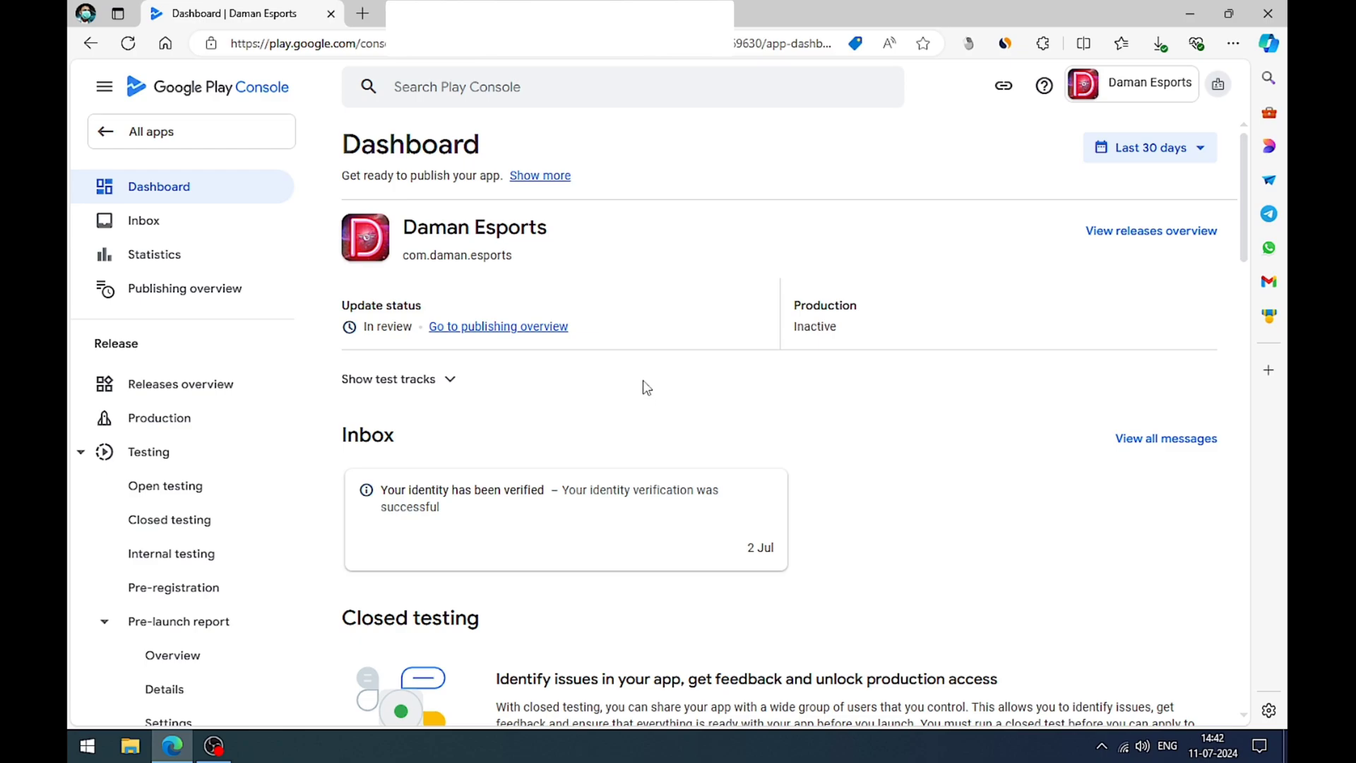
Step: Examine the Dashboard's closed testing checklist and read the requirements for applying for access to production
scroll(647, 387, down, 6)
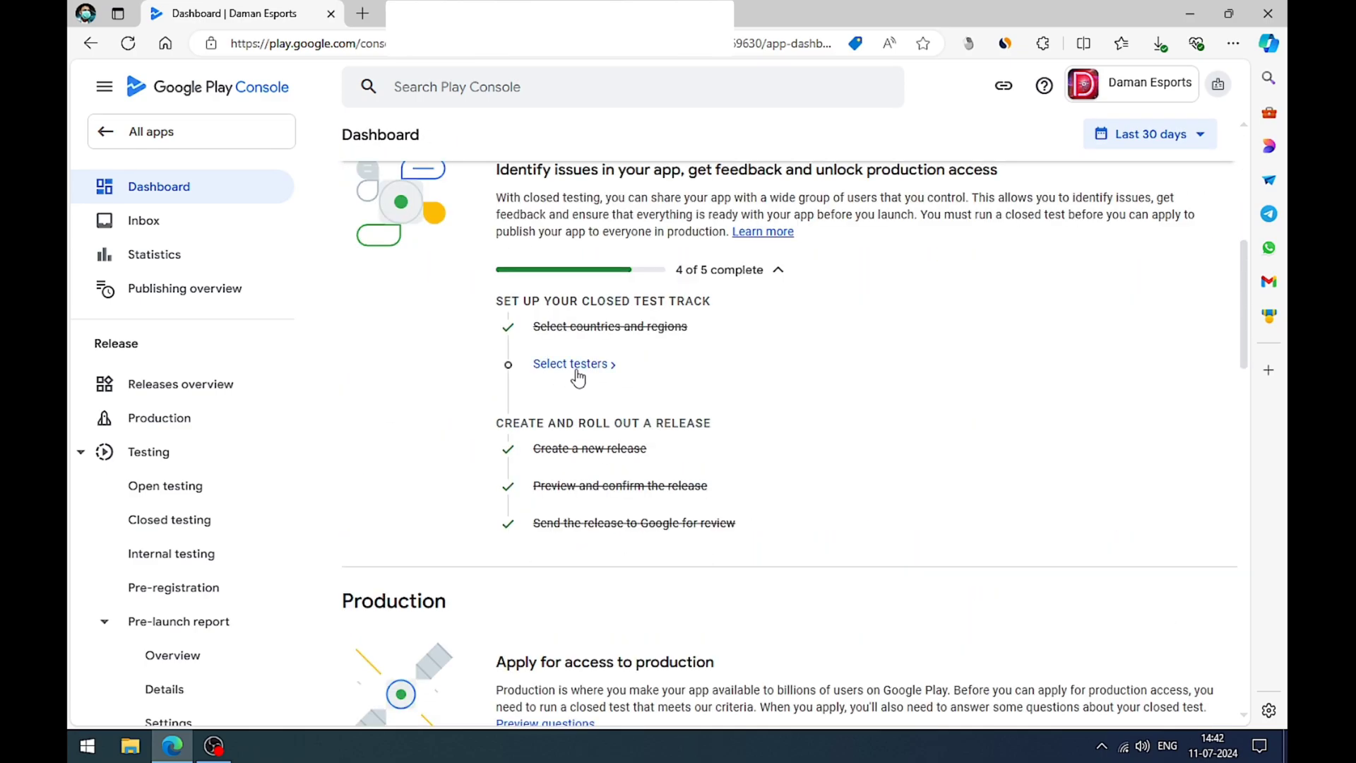
scroll(726, 368, down, 4)
scroll(726, 365, down, 1)
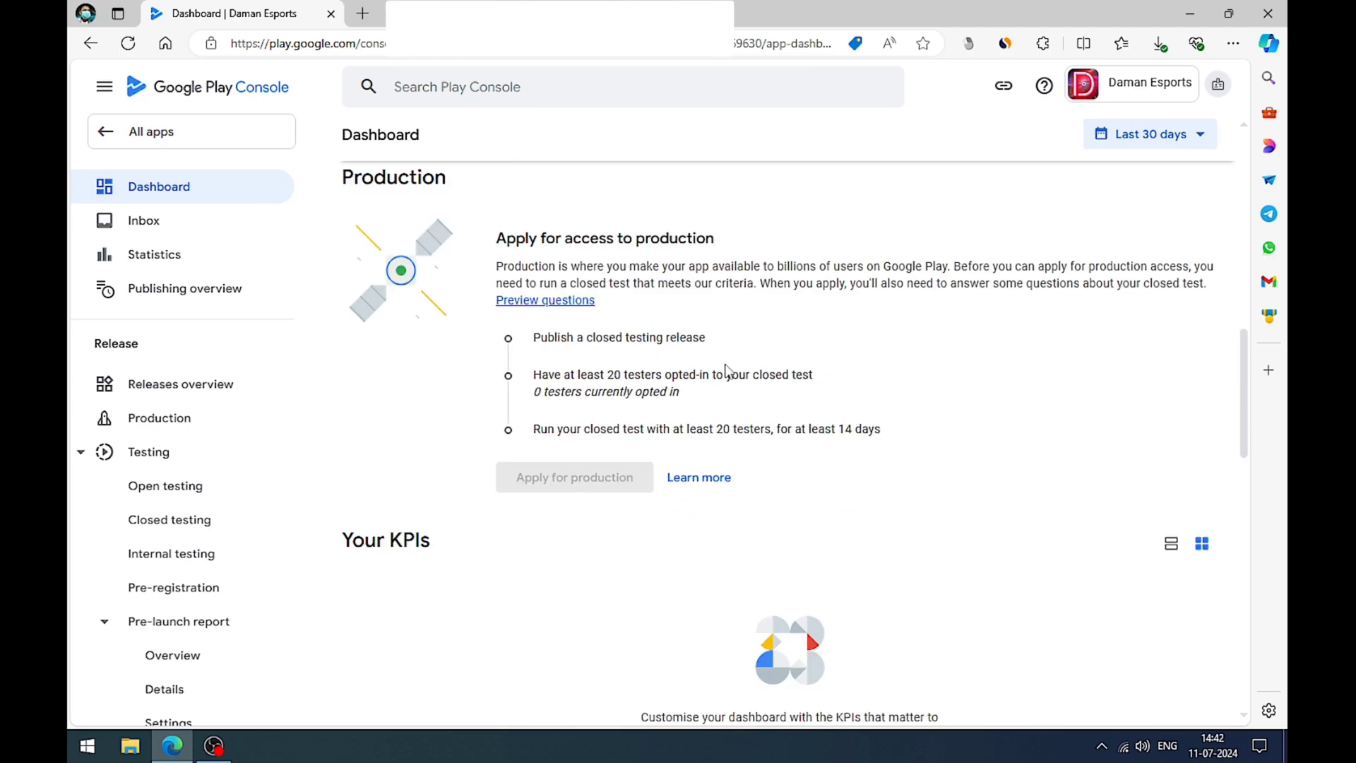
drag(528, 345, 707, 337)
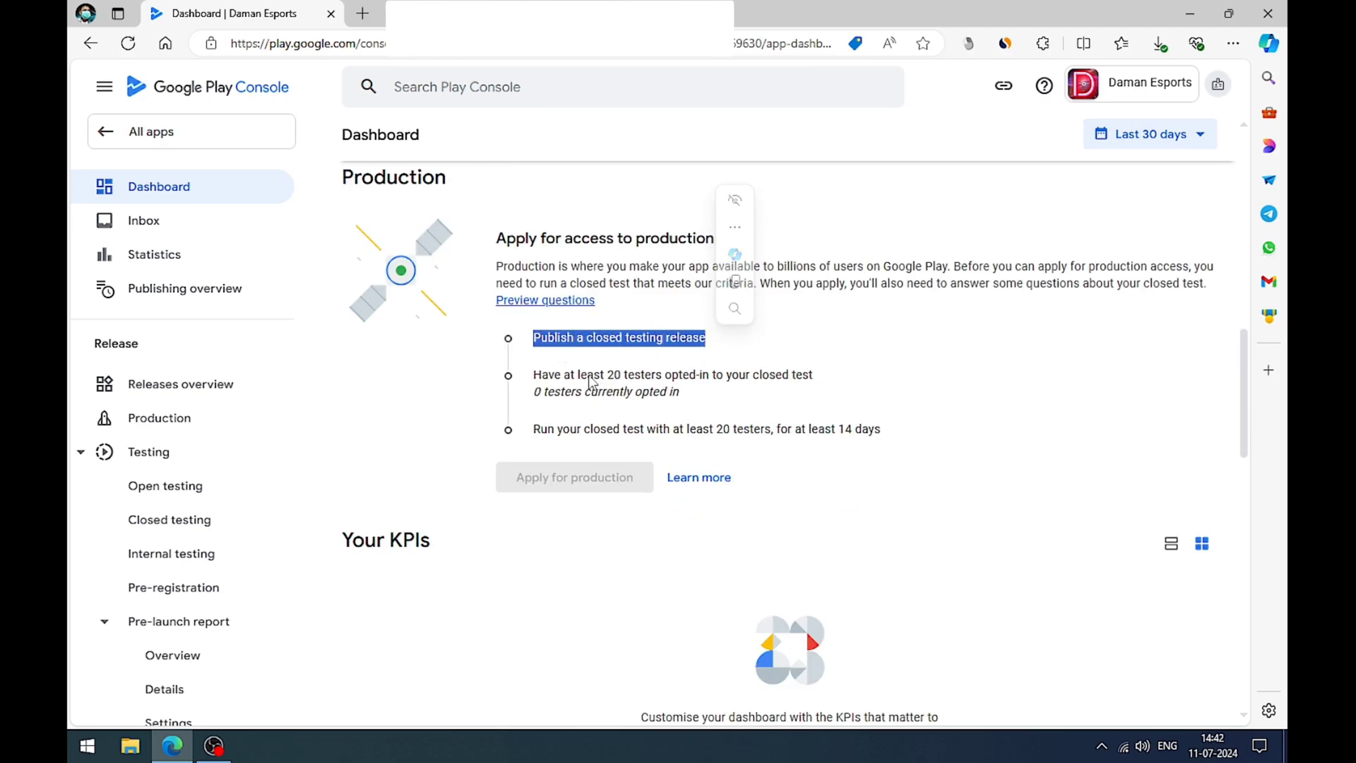
click(590, 375)
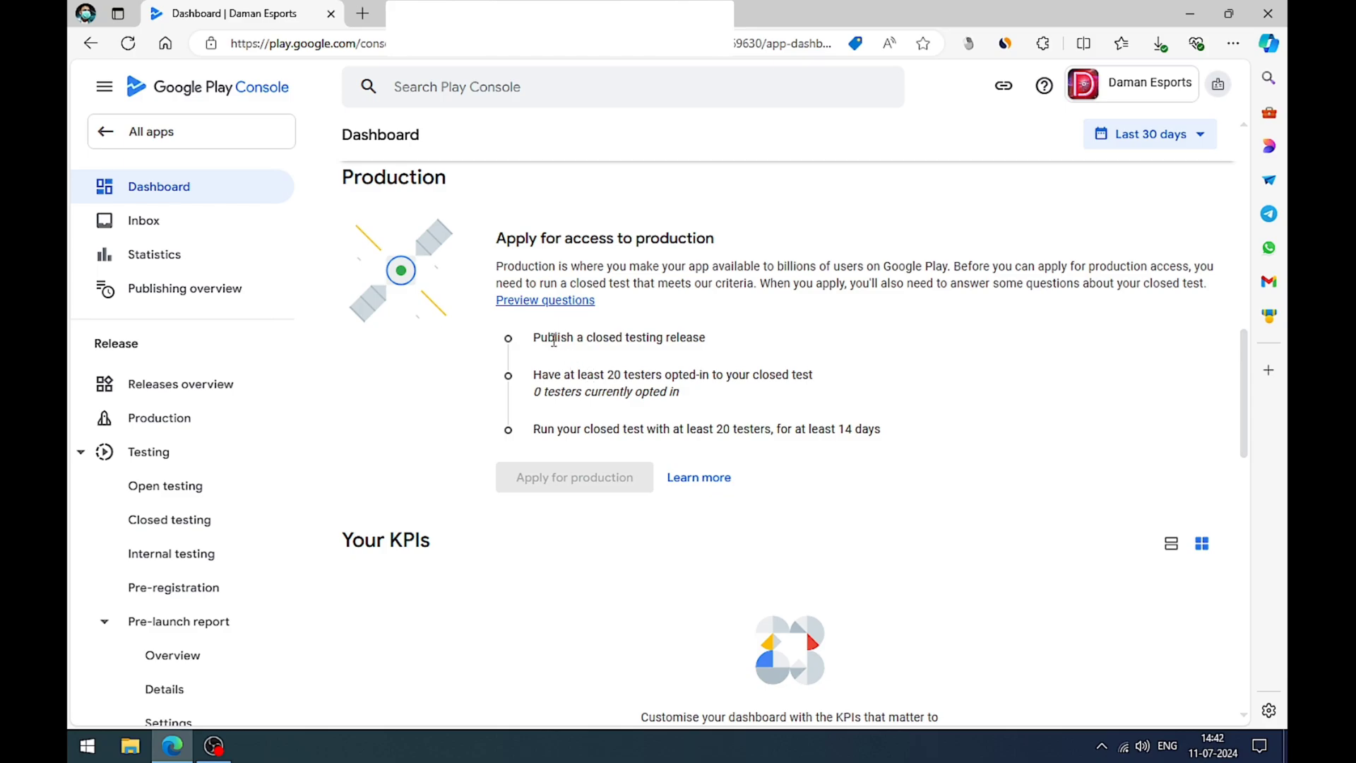
drag(548, 355, 769, 429)
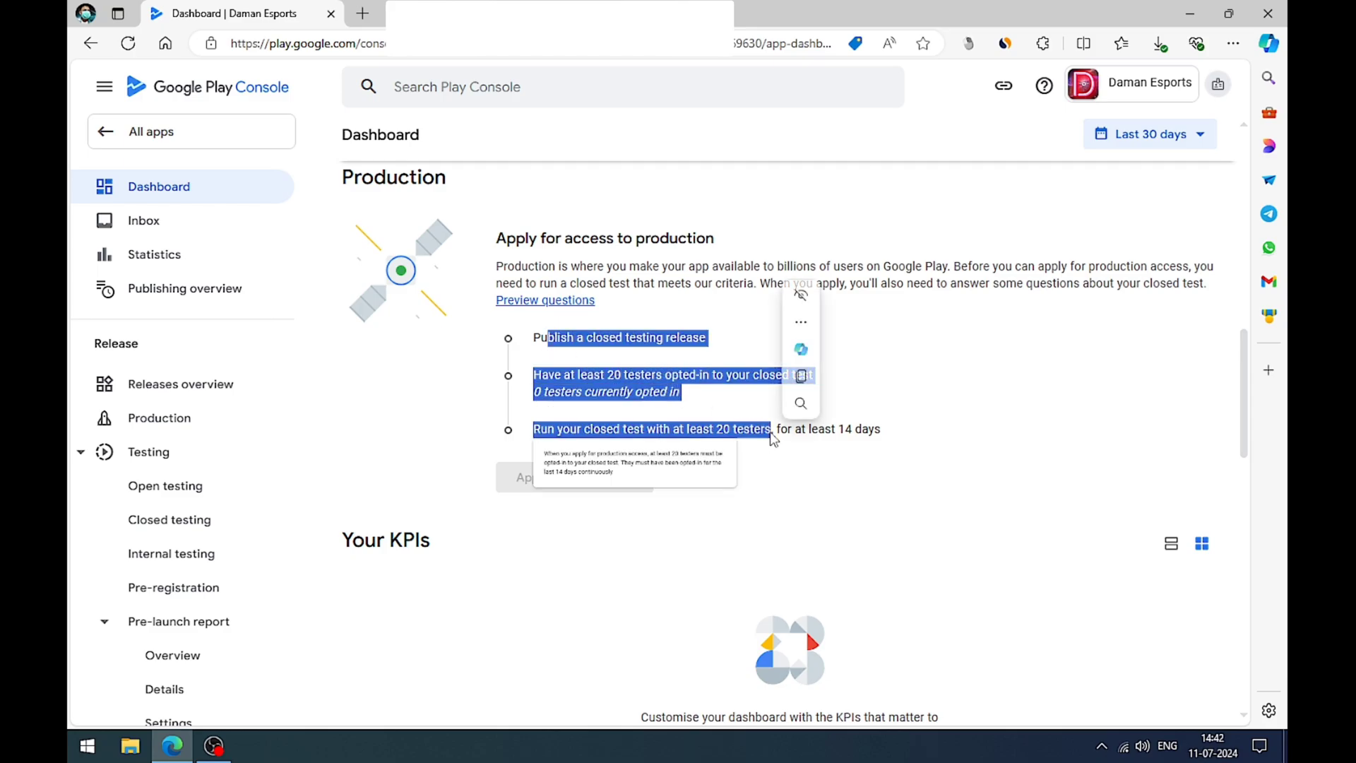
click(582, 376)
drag(582, 376, 717, 377)
click(643, 410)
drag(561, 393, 694, 397)
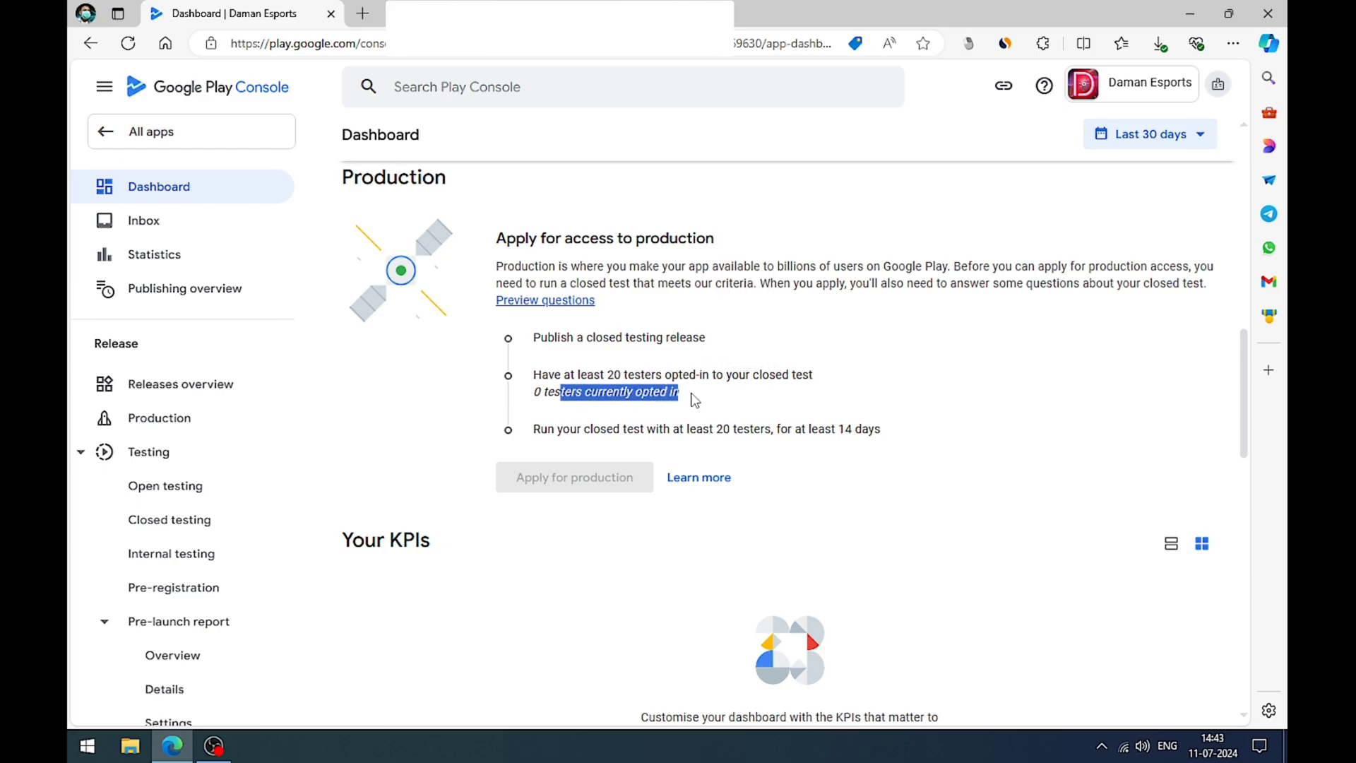
click(722, 434)
drag(557, 431, 839, 433)
click(768, 451)
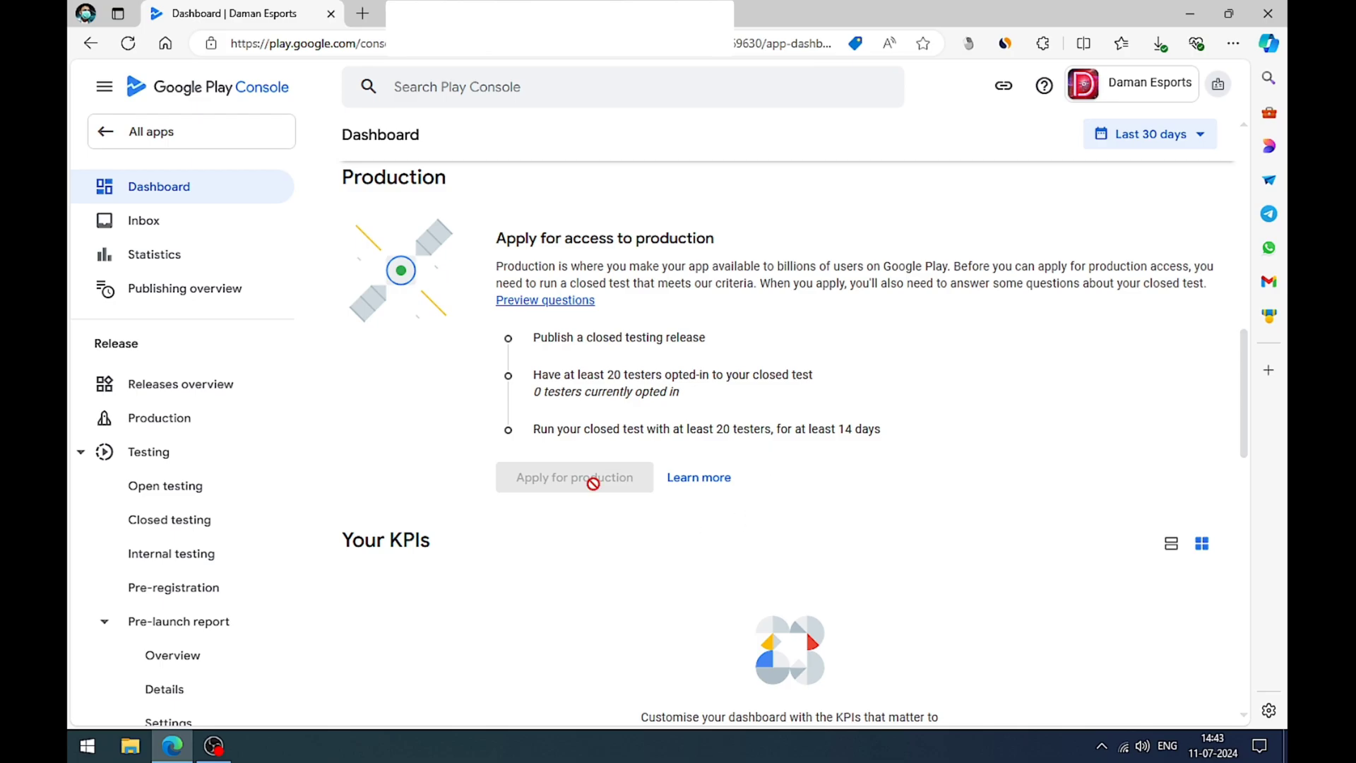
Step: Return to the closed testing checklist on the Dashboard and review its release tasks
scroll(798, 493, up, 3)
scroll(778, 482, up, 3)
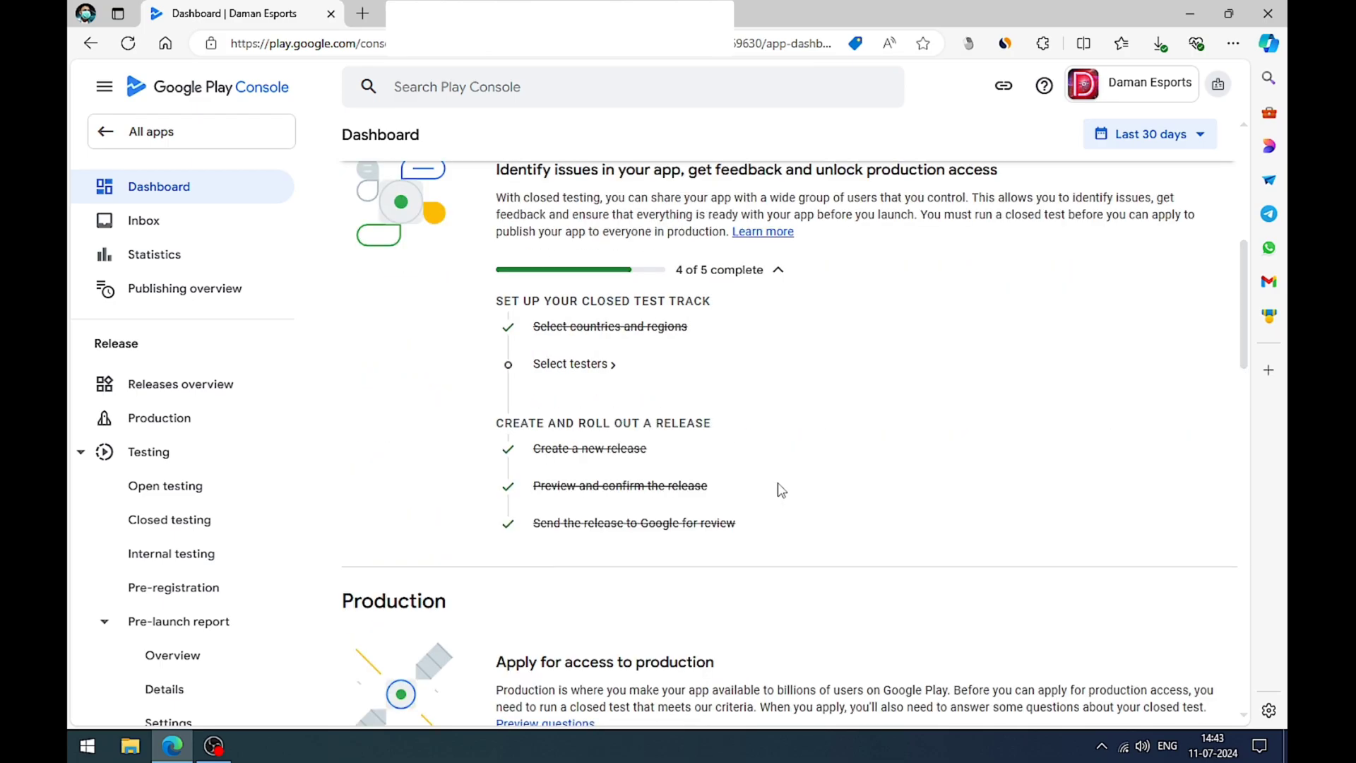
drag(535, 449, 621, 469)
click(747, 468)
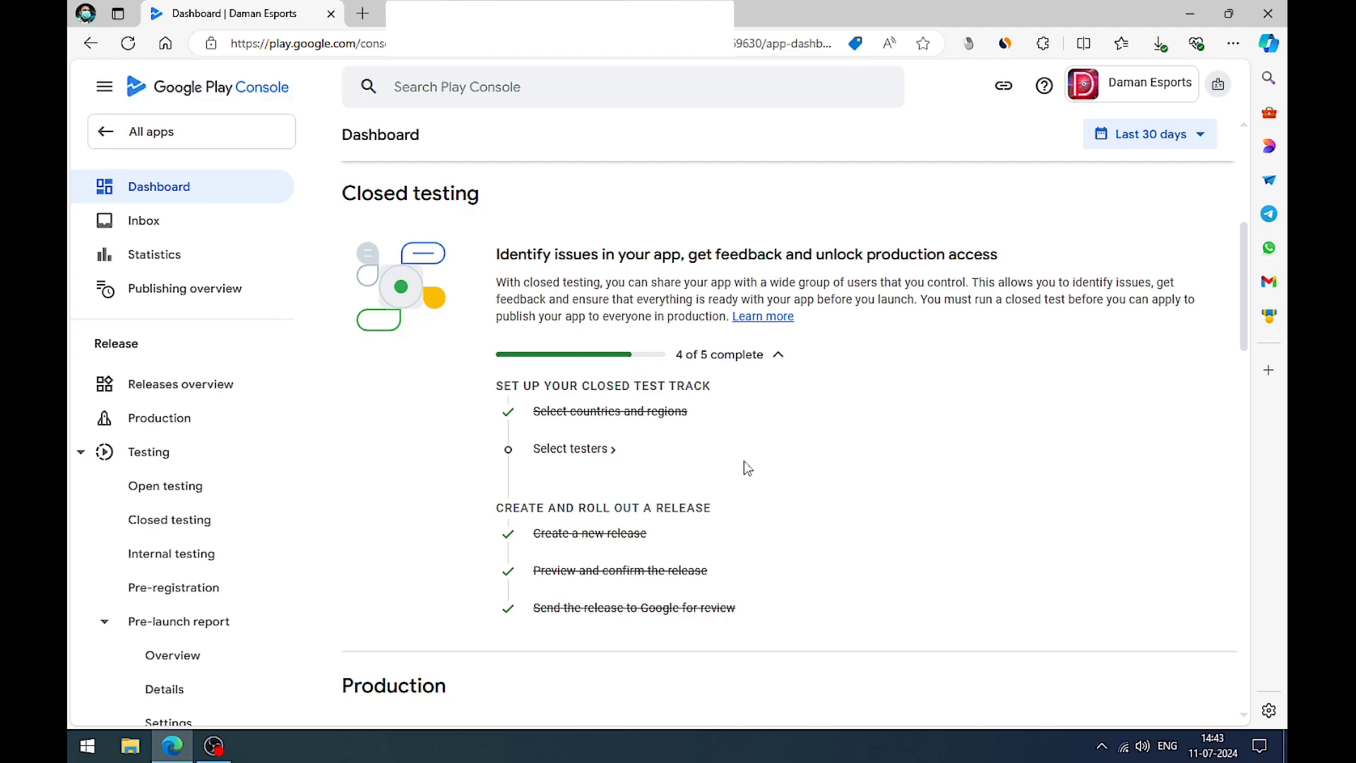